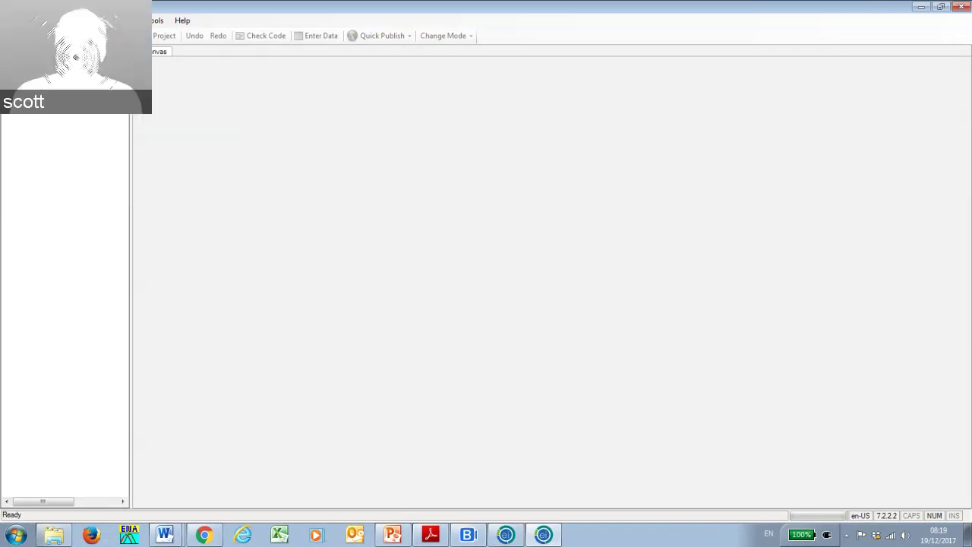
Start a new project and enter "Data Entry Webinar Dec 19" as its name, dismissing any error messages.
{"action": "key", "text": "ctrl+n"}
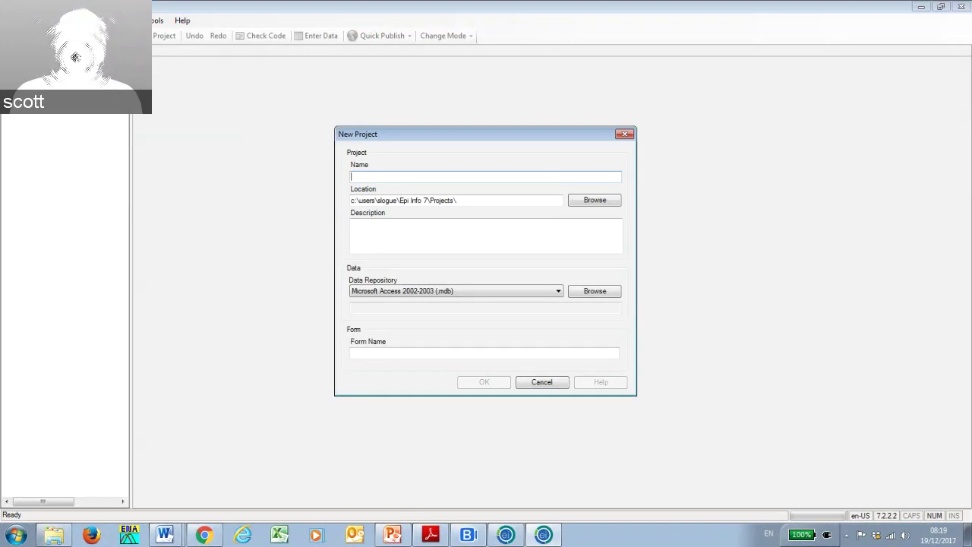
{"action": "type", "text": "Data "}
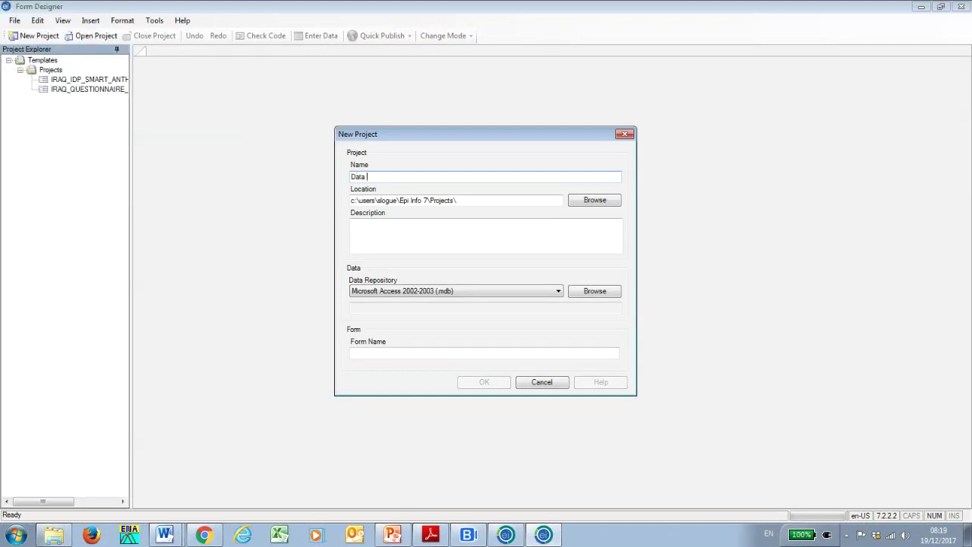
{"action": "type", "text": "Entry Webinar Dec 19"}
{"action": "left_click", "coordinate": [376, 354]}
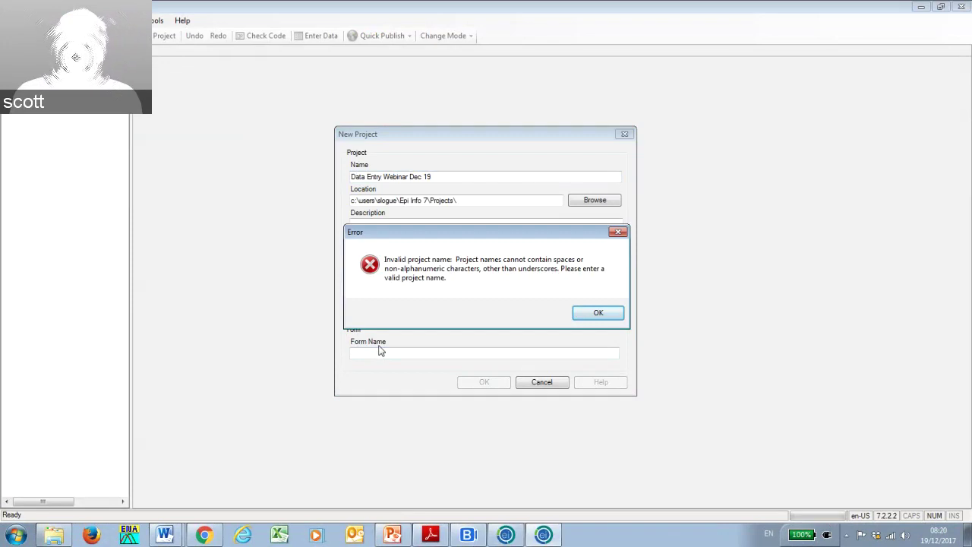
{"action": "left_click", "coordinate": [619, 237]}
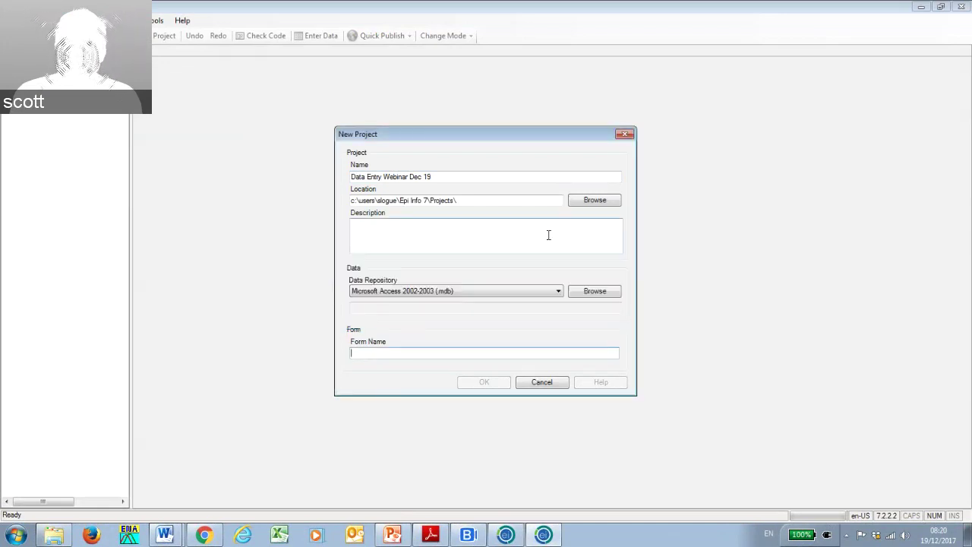
{"action": "left_click", "coordinate": [370, 179]}
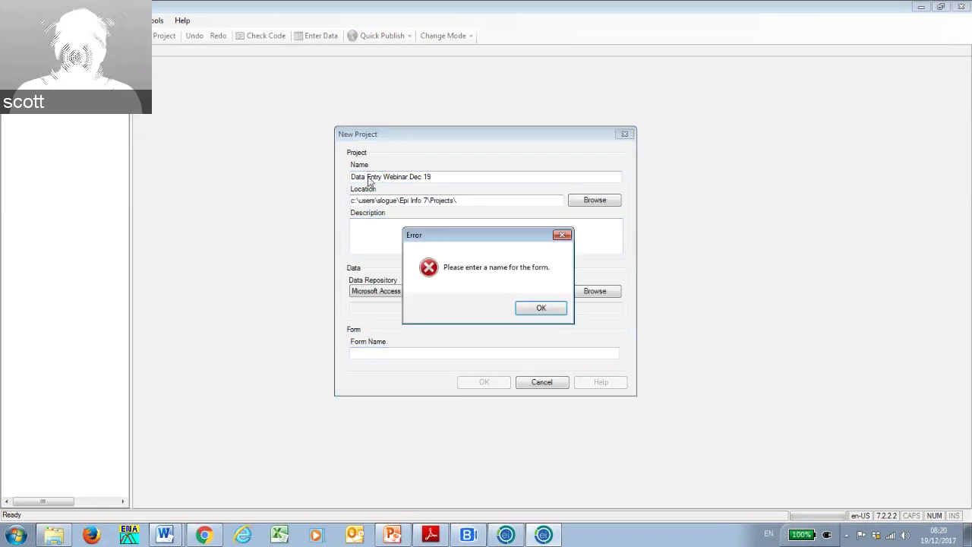
{"action": "left_click", "coordinate": [563, 233]}
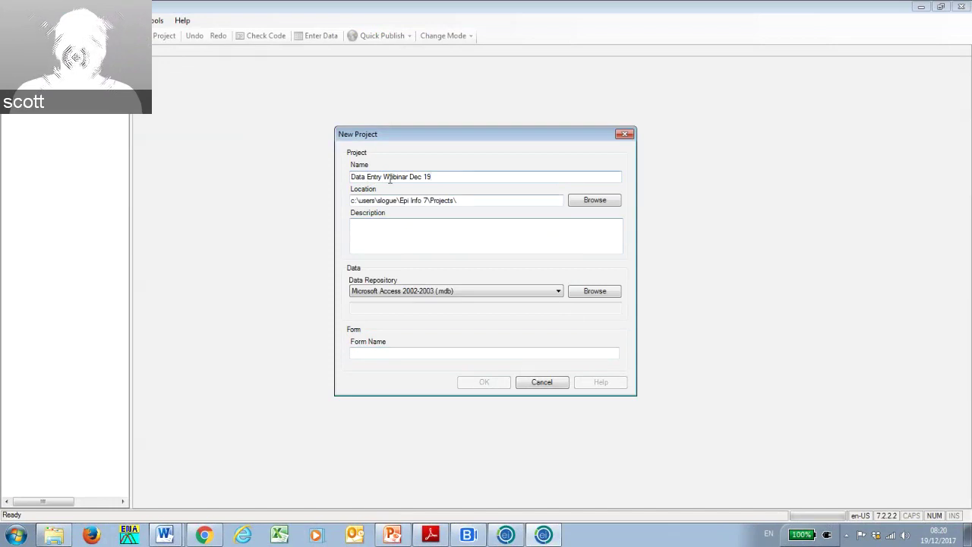
Replace the spaces in the project name with underscores so it reads Data_Entry_Webinar_Dec_19.
{"action": "left_click", "coordinate": [366, 176]}
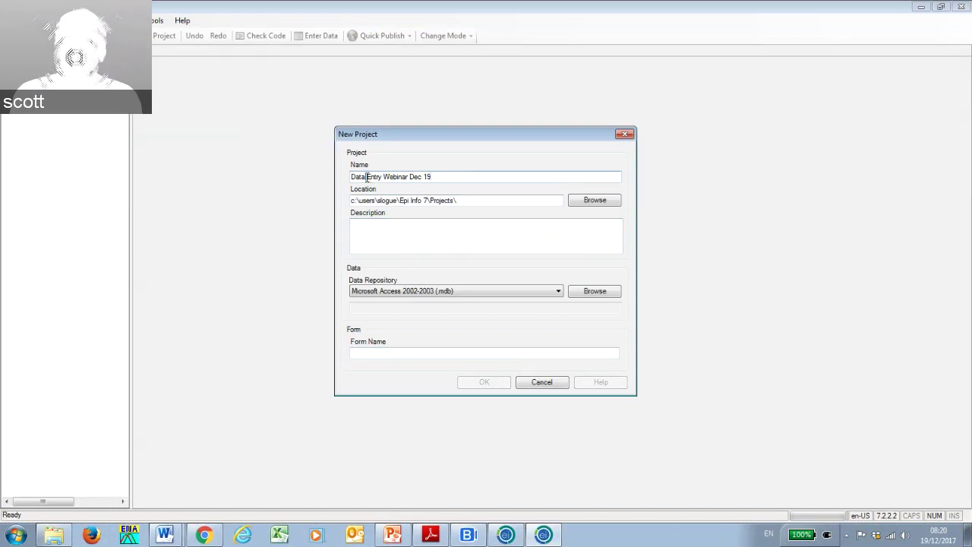
{"action": "key", "text": "BackSpace"}
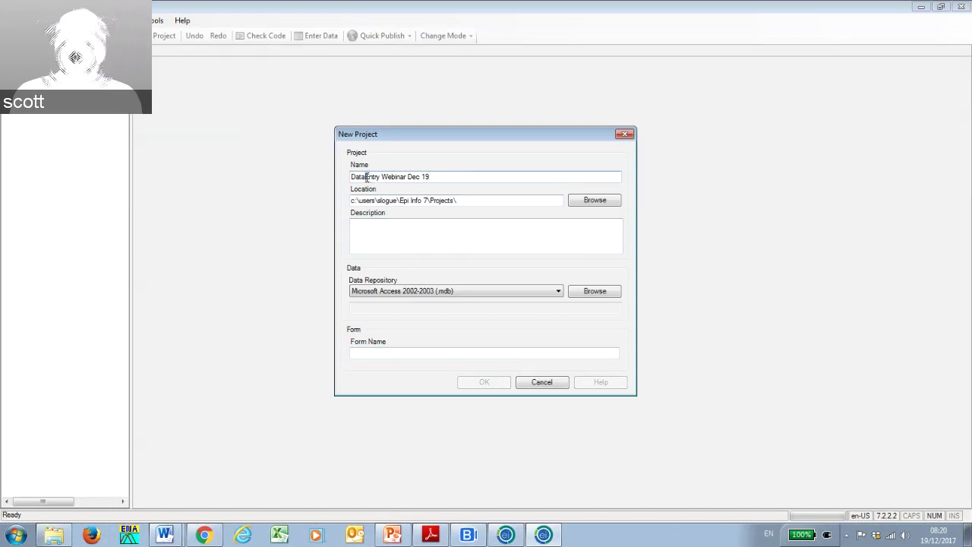
{"action": "type", "text": "_"}
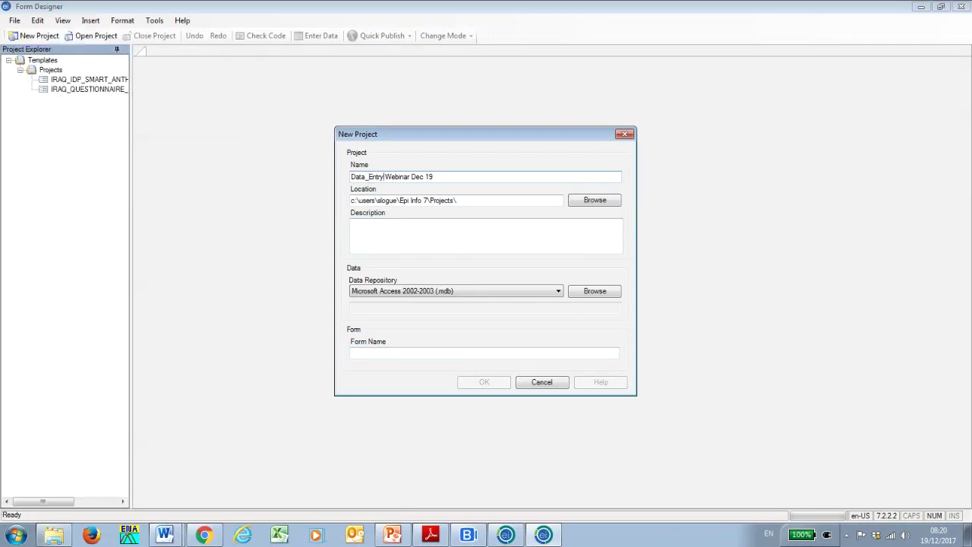
{"action": "key", "text": "BackSpace"}
{"action": "type", "text": "_"}
{"action": "key", "text": "Delete"}
{"action": "type", "text": "_"}
{"action": "key", "text": "BackSpace"}
{"action": "type", "text": "_"}
Name the project's form ExampleQuestionnaireDec9 and create the project.
{"action": "left_click", "coordinate": [396, 353]}
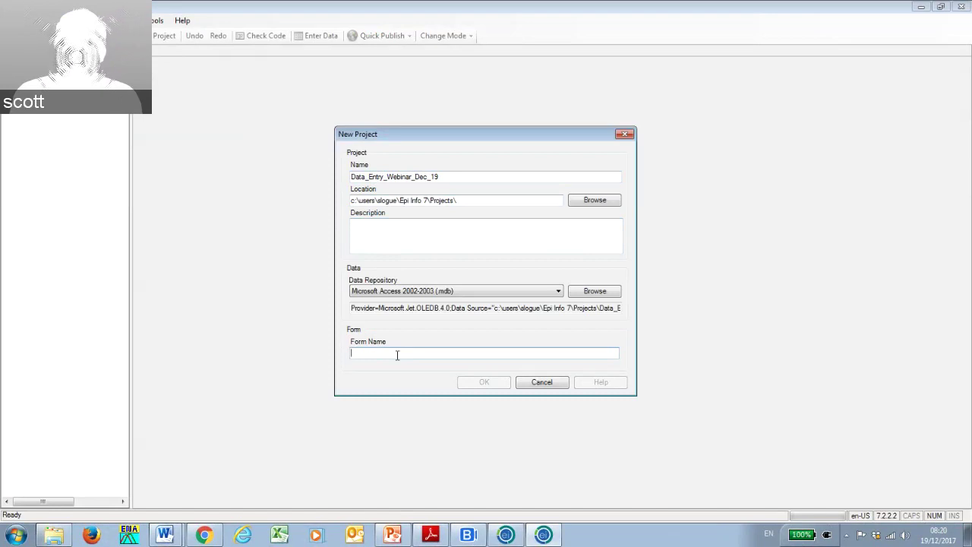
{"action": "type", "text": "E"}
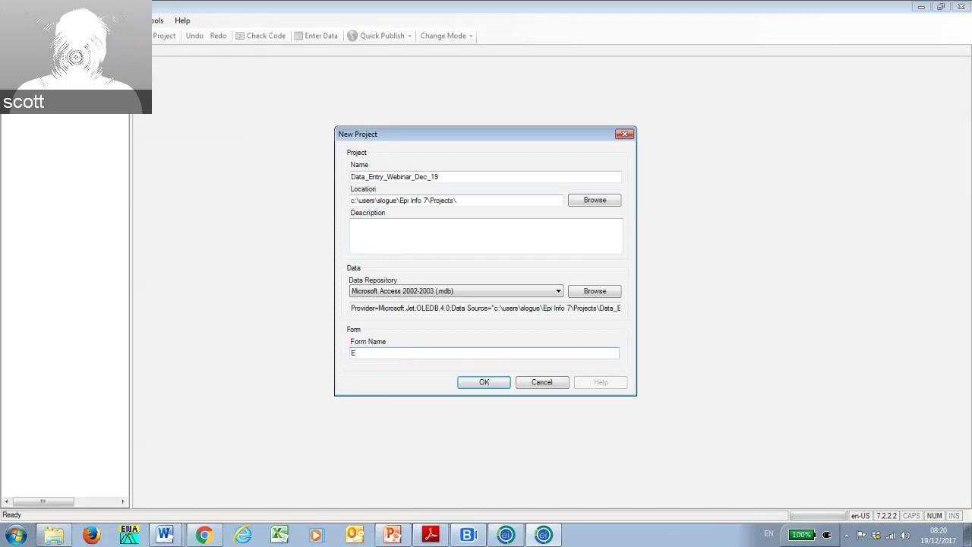
{"action": "type", "text": "xample"}
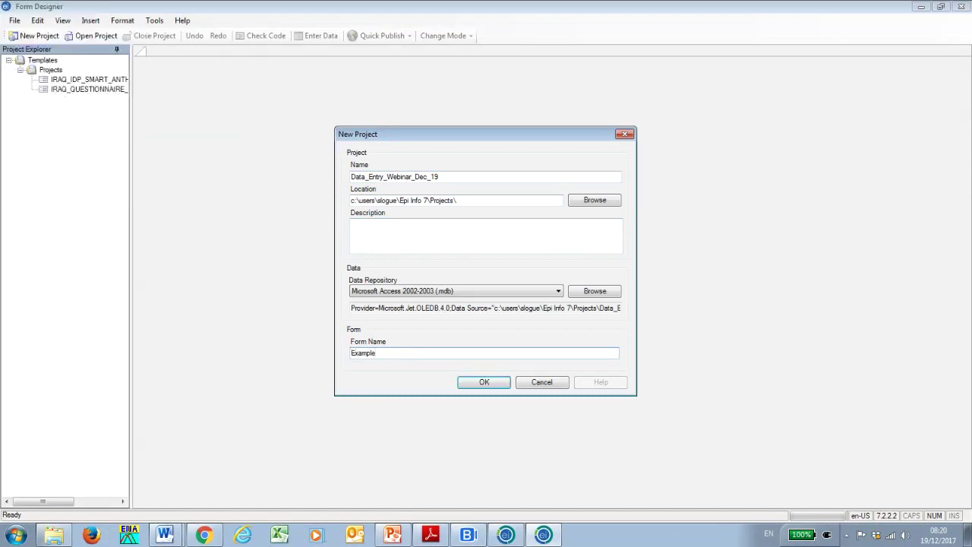
{"action": "type", "text": "Quest"}
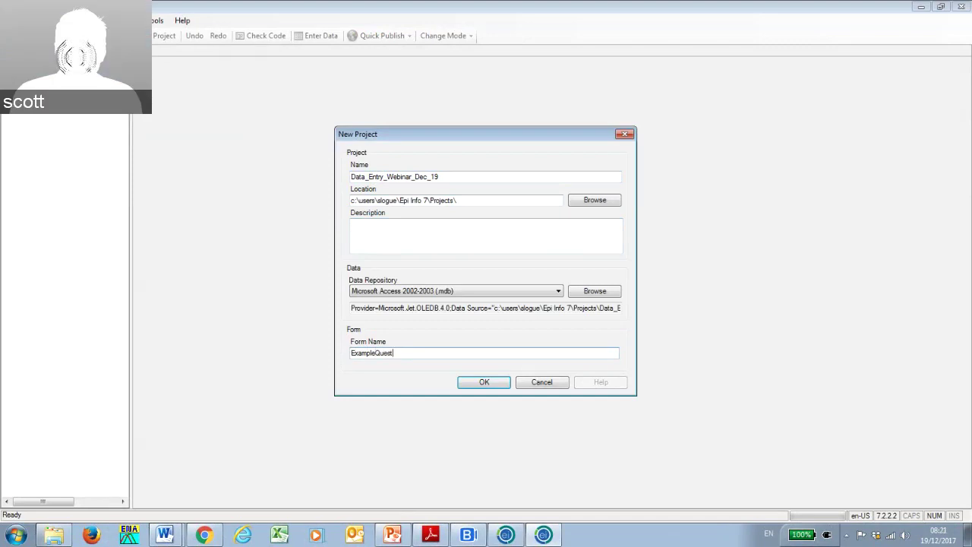
{"action": "type", "text": "ionnaire"}
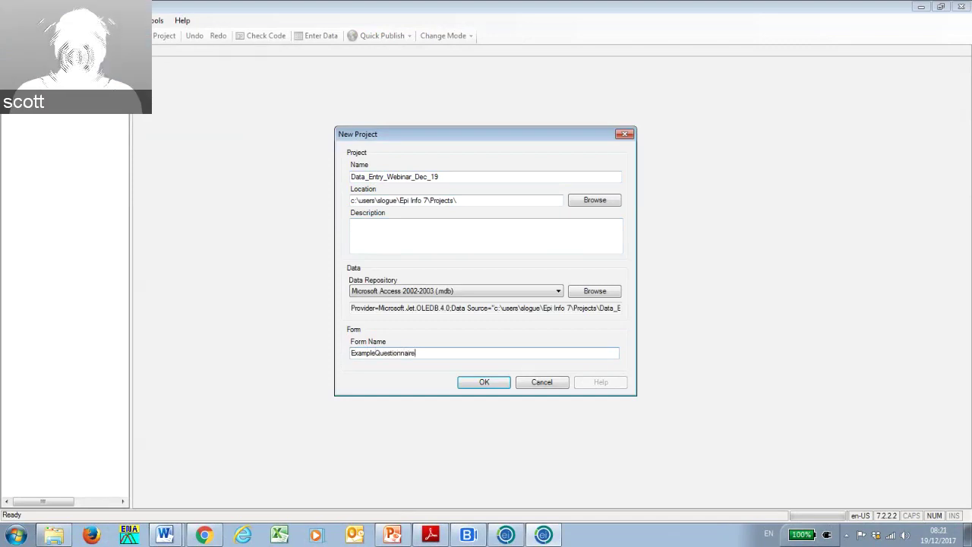
{"action": "type", "text": "Dec1"}
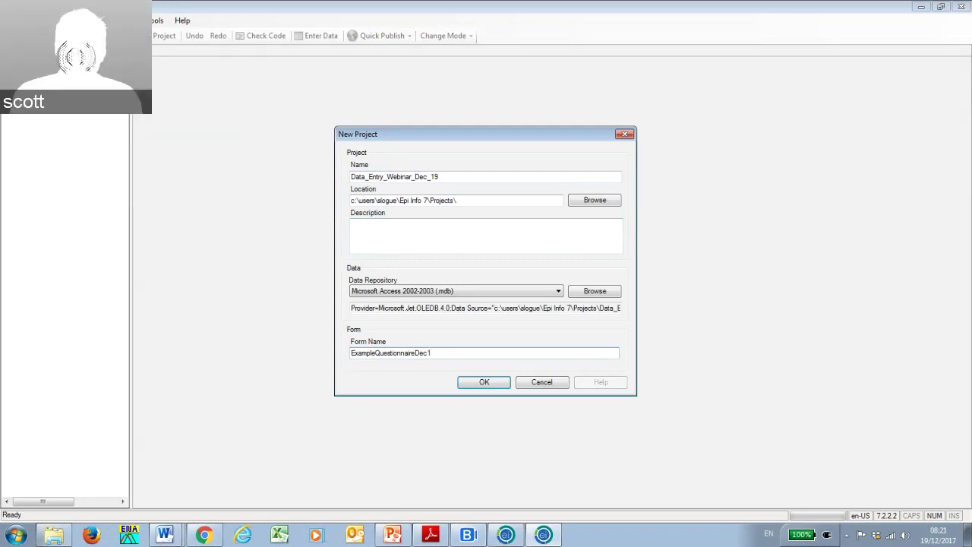
{"action": "key", "text": "BackSpace"}
{"action": "type", "text": "9"}
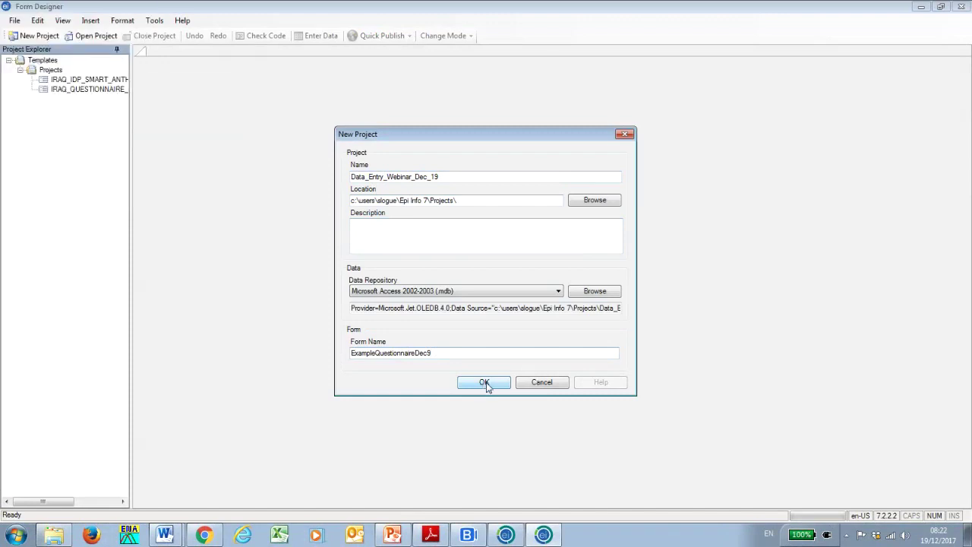
{"action": "left_click", "coordinate": [484, 382]}
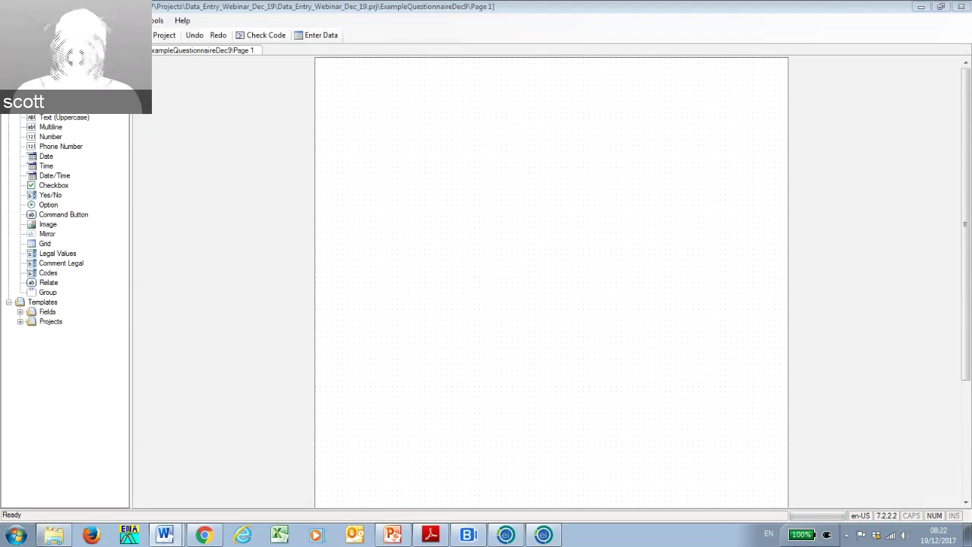
Bring up the Sample Questionnaire document in Word, maximized, and examine its title and Section A heading.
{"action": "left_click_drag", "start_coordinate": [968, 121], "coordinate": [407, 144]}
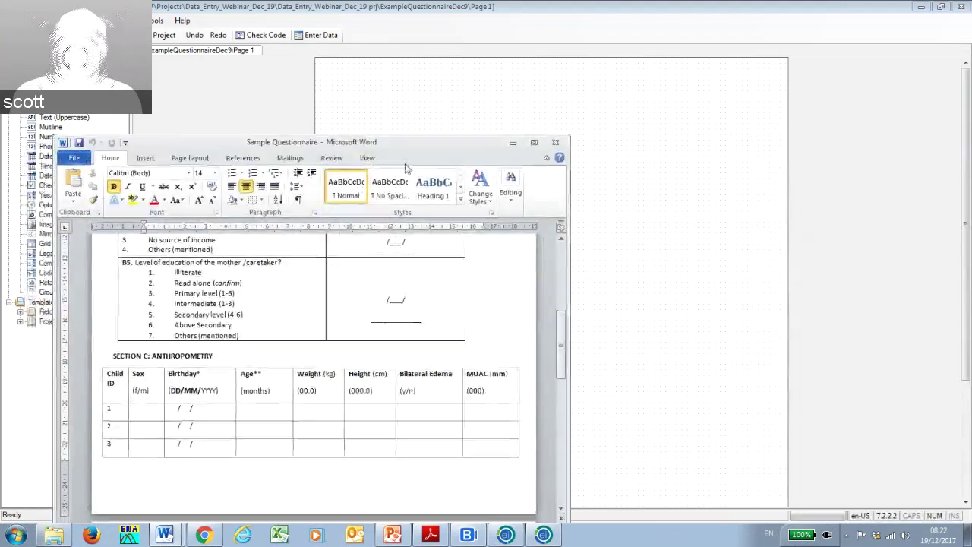
{"action": "left_click", "coordinate": [535, 144]}
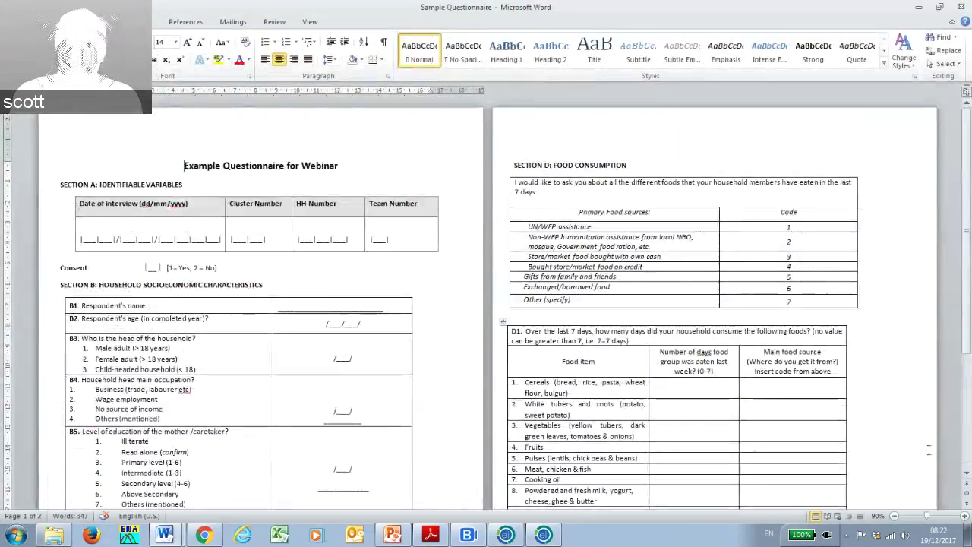
{"action": "scroll", "coordinate": [928, 450], "scroll_direction": "up", "scroll_amount": 1}
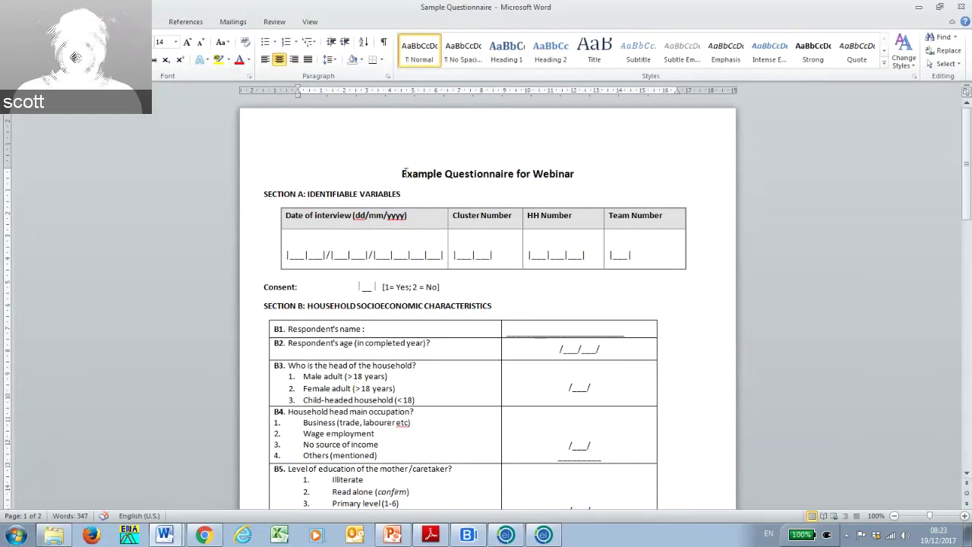
{"action": "left_click_drag", "start_coordinate": [401, 173], "coordinate": [595, 172]}
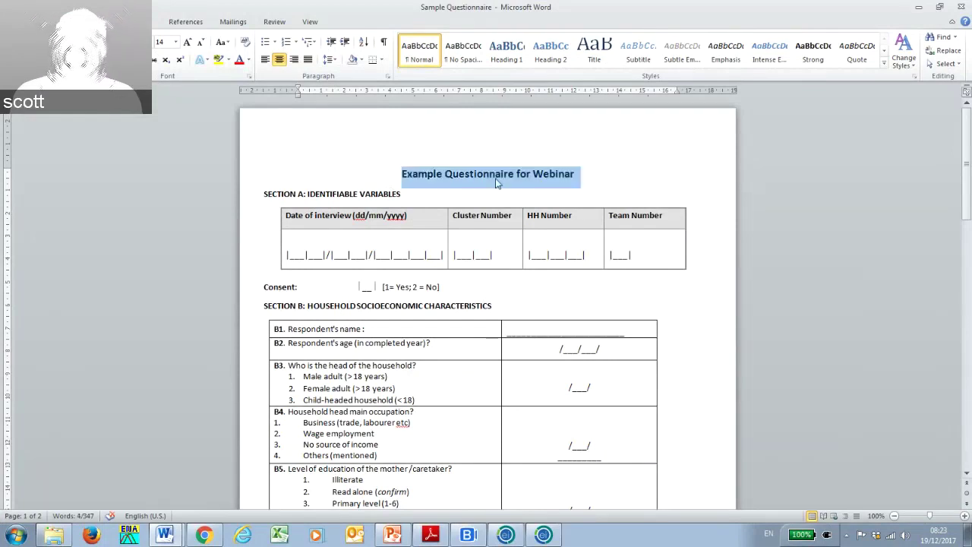
{"action": "left_click", "coordinate": [466, 189]}
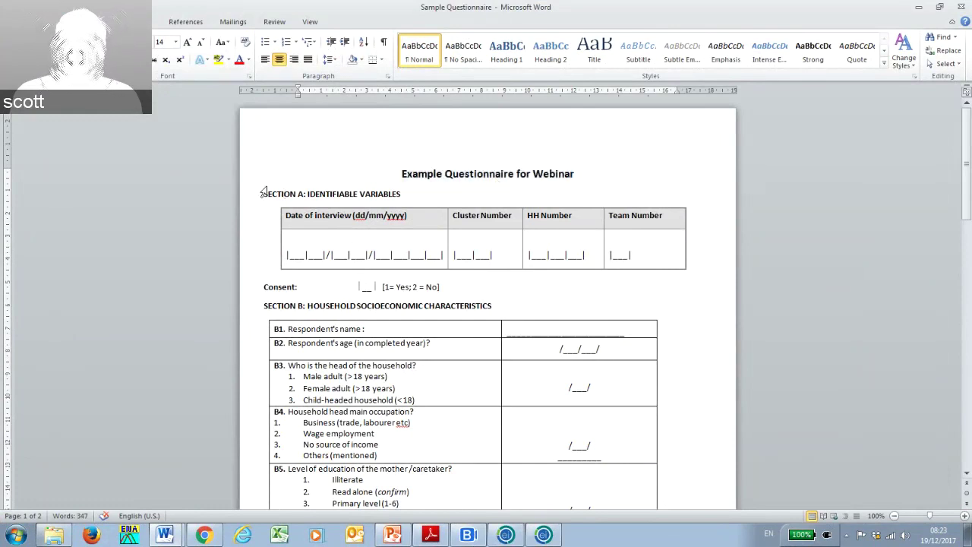
{"action": "left_click_drag", "start_coordinate": [265, 190], "coordinate": [406, 194]}
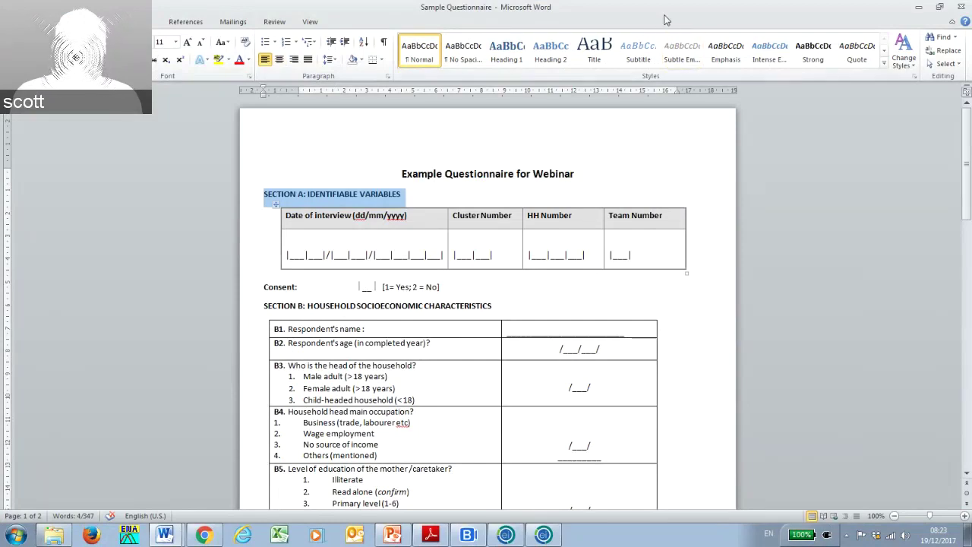
{"action": "left_click_drag", "start_coordinate": [665, 19], "coordinate": [767, 45]}
Switch to the Epi Info Form Designer and start a Label/Title field with the prompt EXAMPLE QUESTIONNAIRE, letting its field name be generated.
{"action": "key", "text": "alt+Tab"}
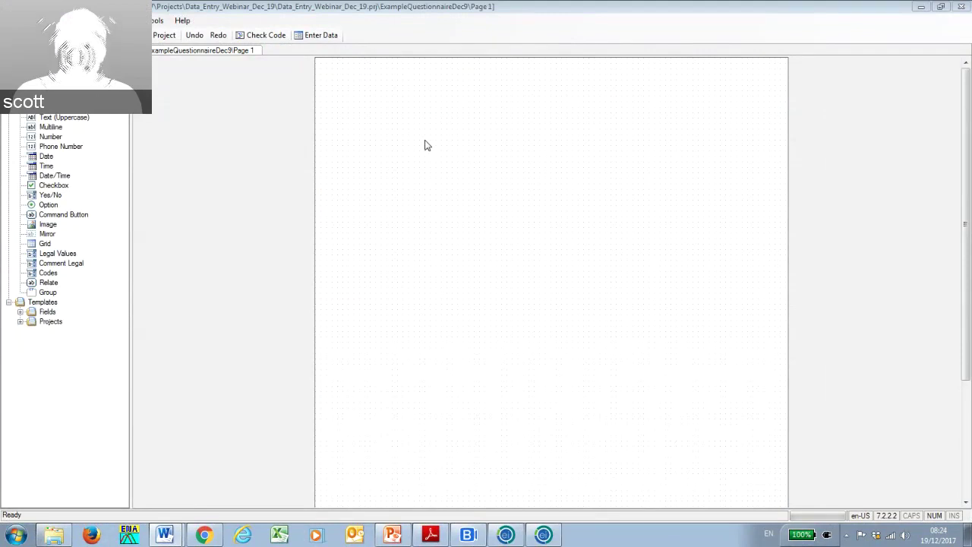
{"action": "right_click", "coordinate": [426, 145]}
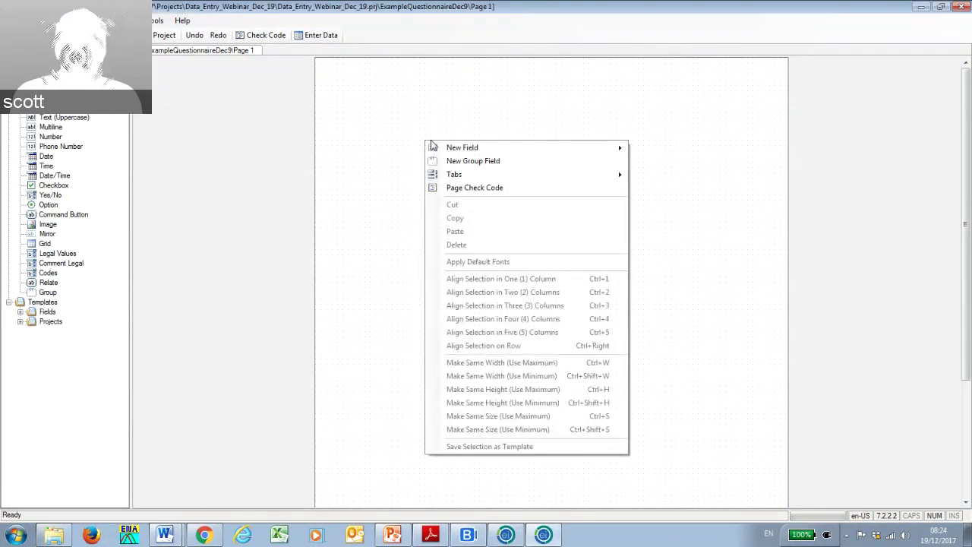
{"action": "left_click", "coordinate": [385, 134]}
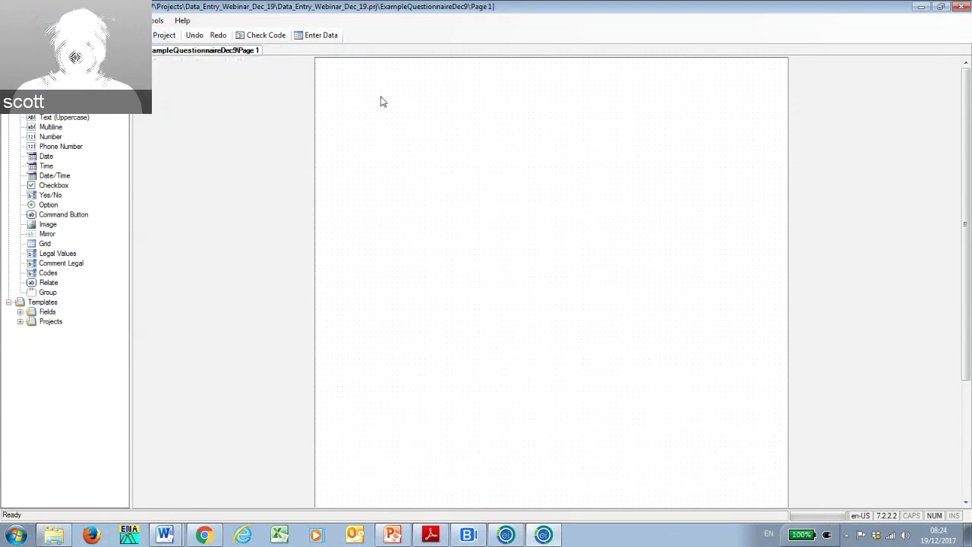
{"action": "right_click", "coordinate": [394, 149]}
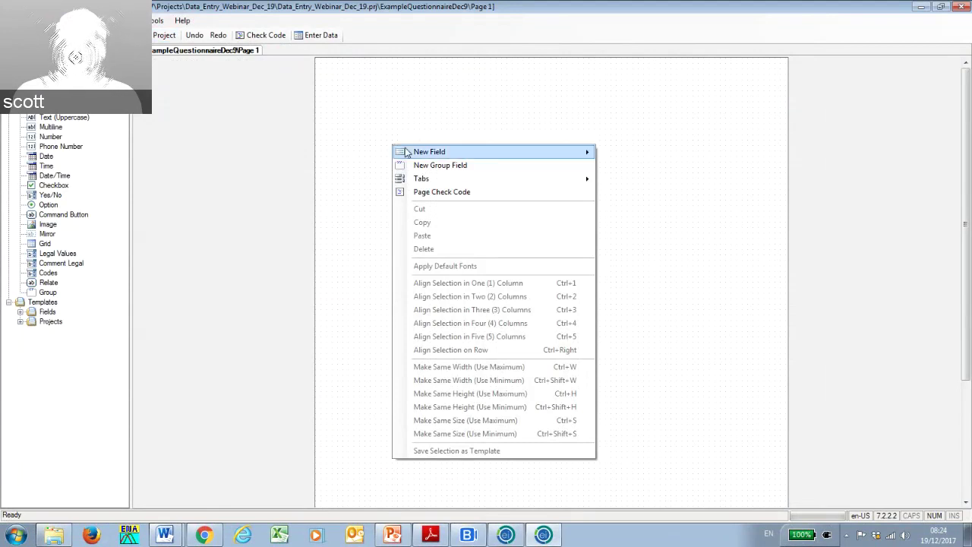
{"action": "mouse_move", "coordinate": [416, 154]}
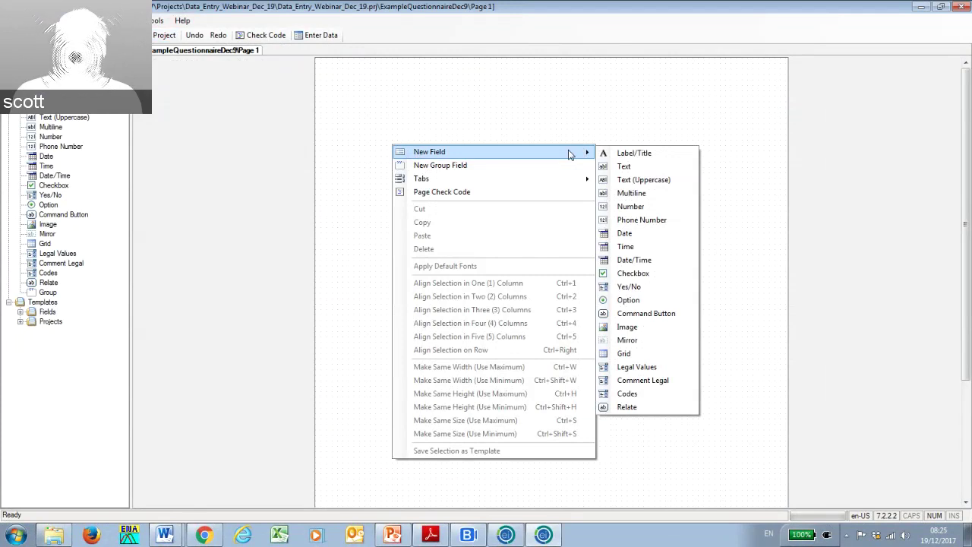
{"action": "left_click", "coordinate": [636, 155]}
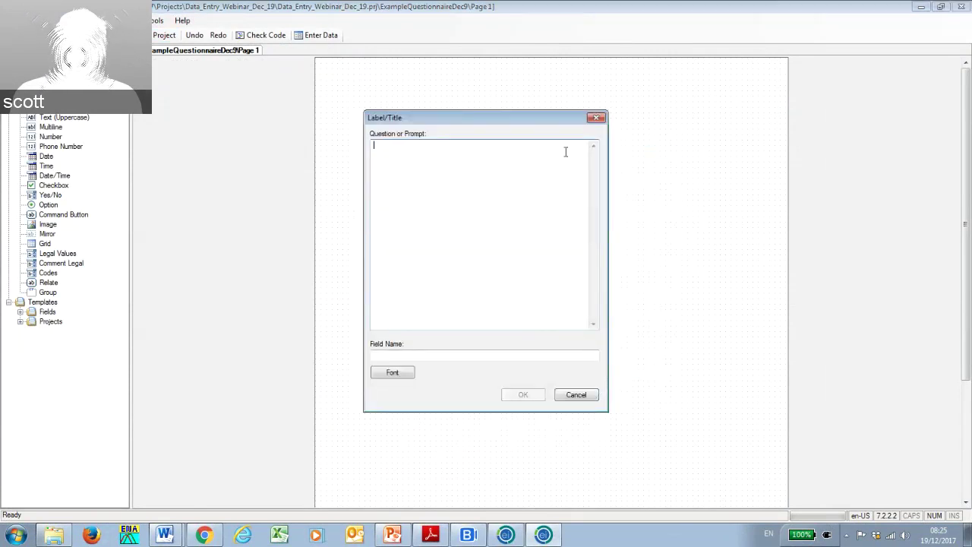
{"action": "left_click_drag", "start_coordinate": [507, 123], "coordinate": [520, 115]}
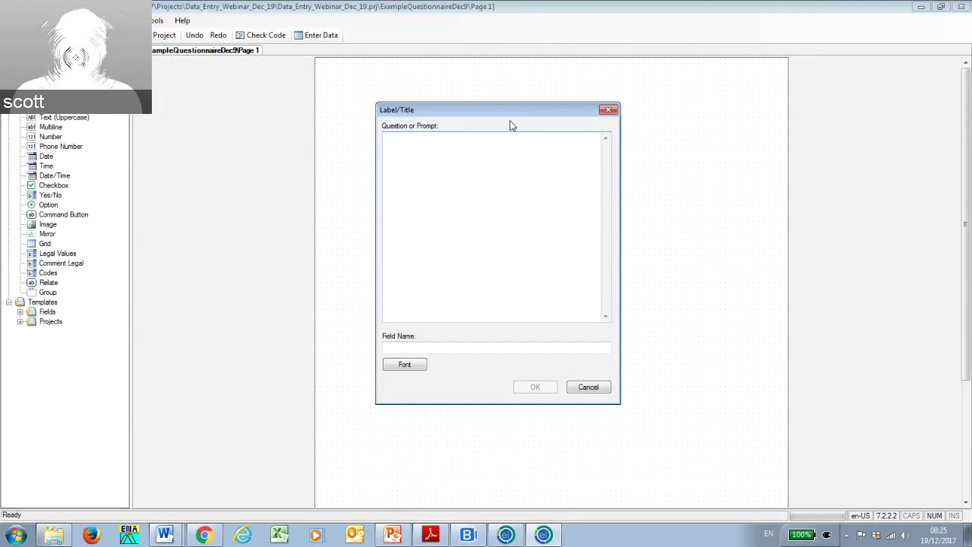
{"action": "type", "text": "EXAMPL"}
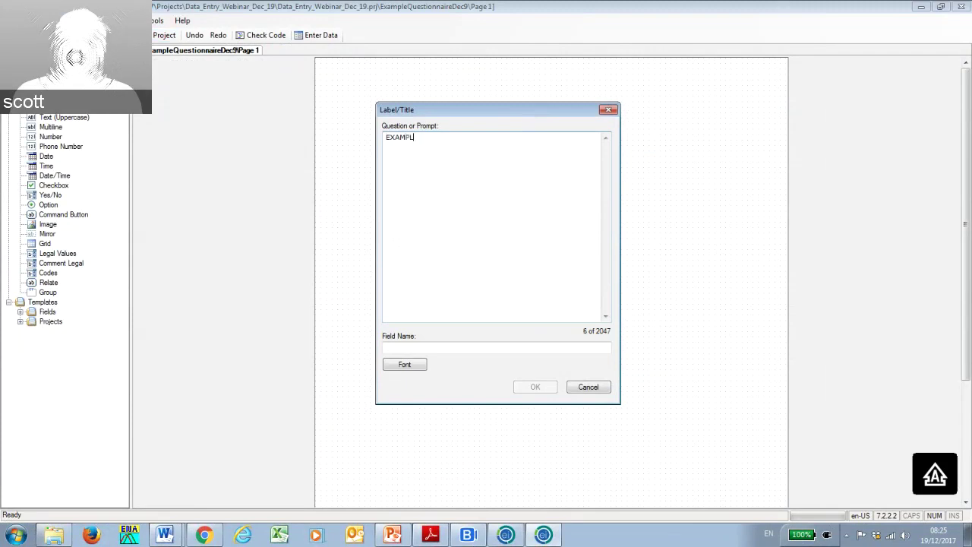
{"action": "type", "text": "E QUESTI"}
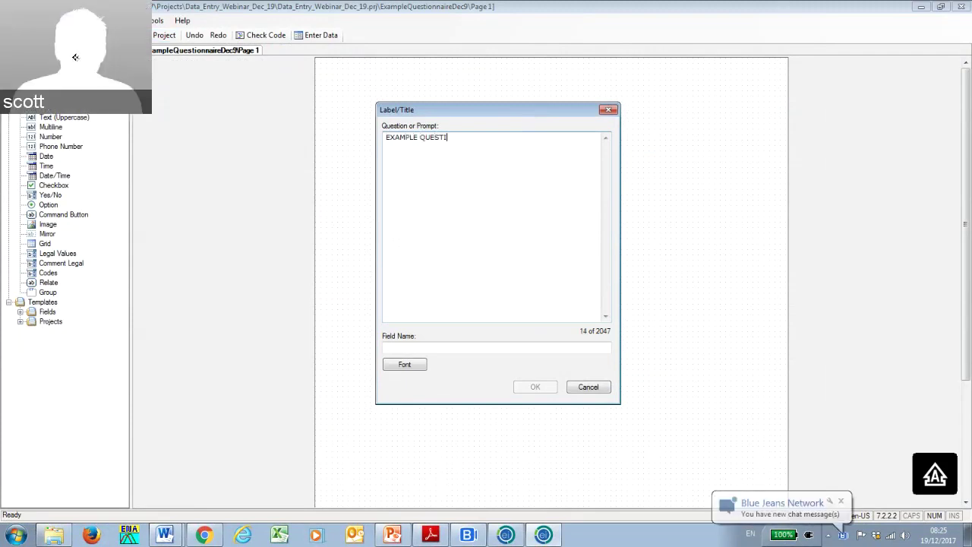
{"action": "type", "text": "ONNAIRE"}
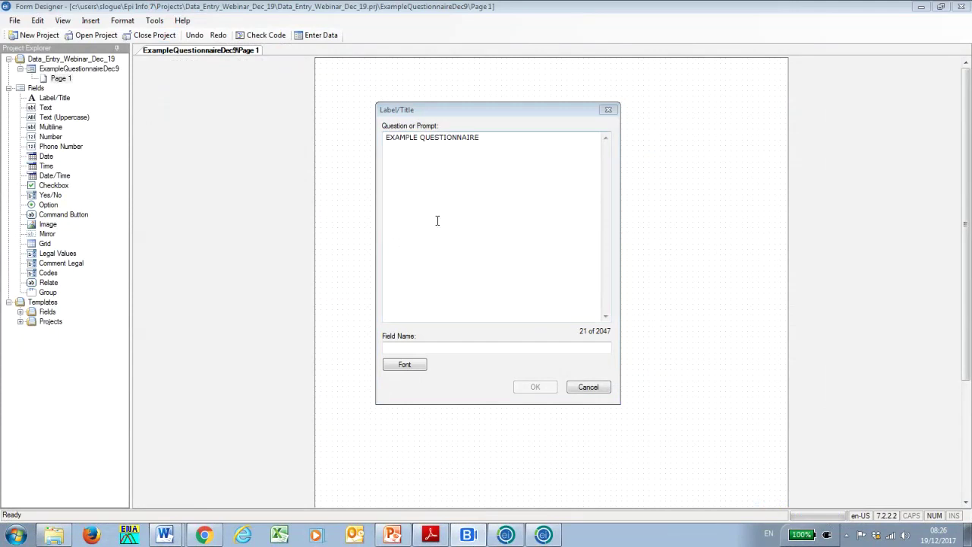
{"action": "left_click", "coordinate": [455, 345]}
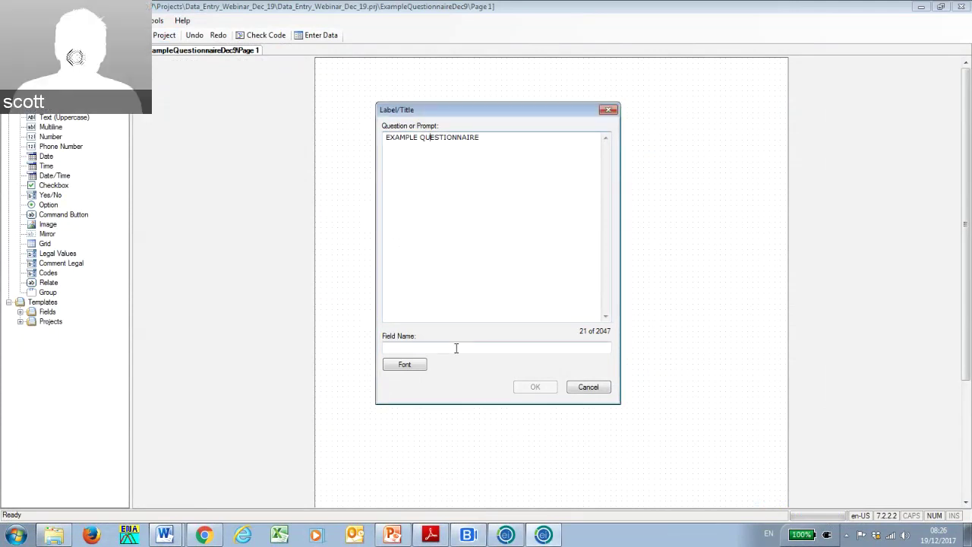
{"action": "left_click", "coordinate": [456, 346]}
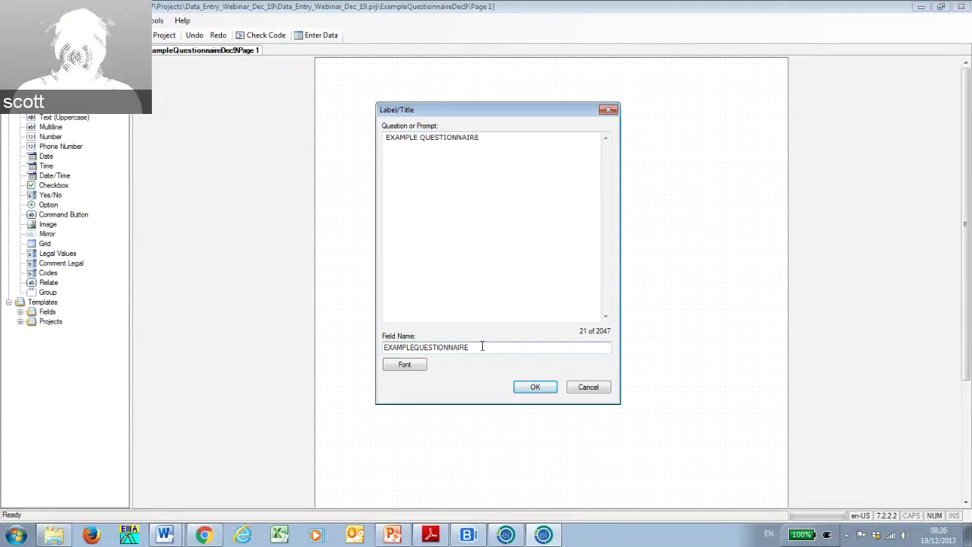
Make the EXAMPLE QUESTIONNAIRE label's font bold and add the label to the form page.
{"action": "left_click", "coordinate": [408, 365]}
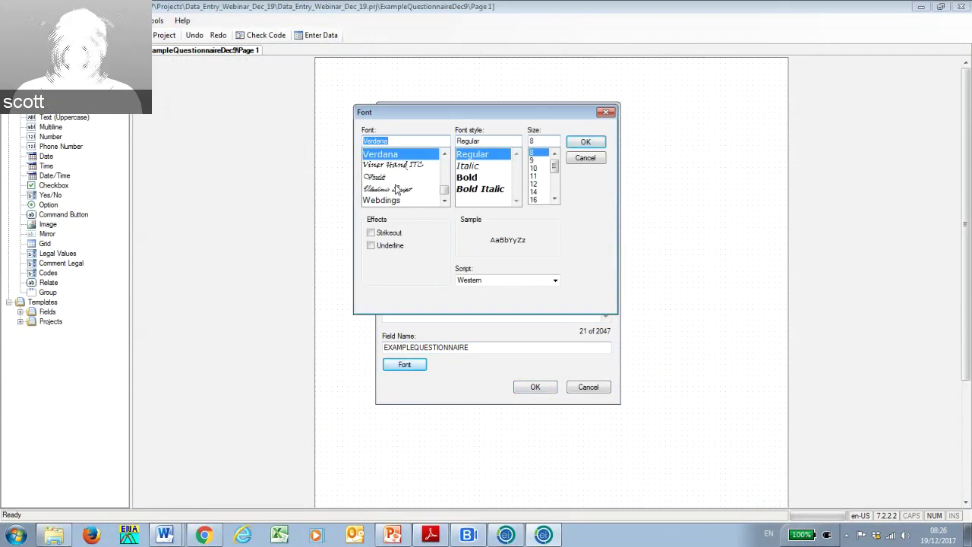
{"action": "left_click", "coordinate": [467, 177]}
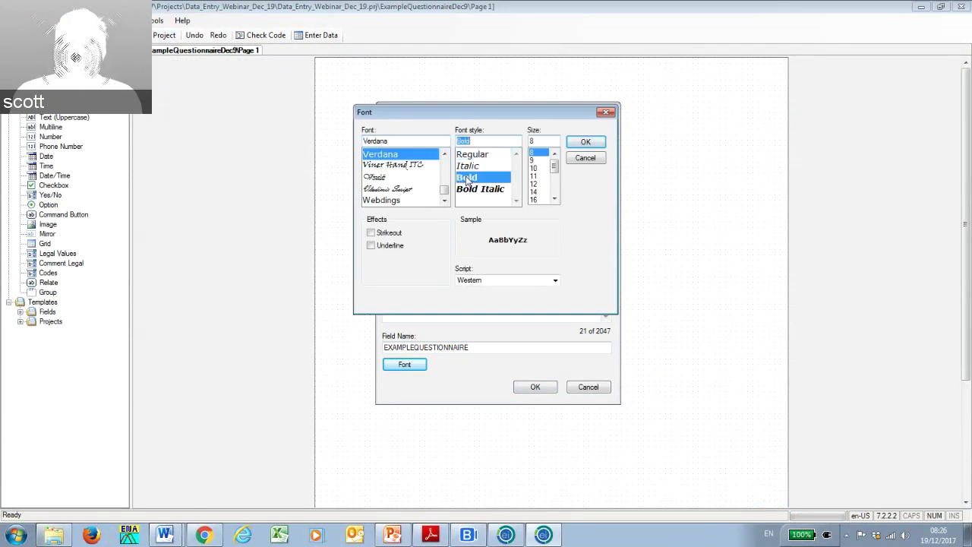
{"action": "left_click", "coordinate": [583, 144]}
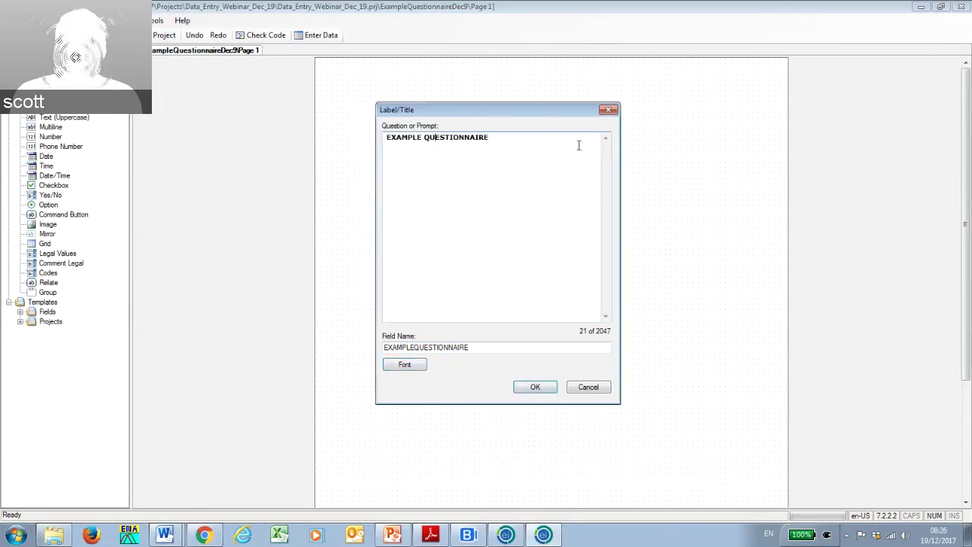
{"action": "left_click", "coordinate": [534, 387]}
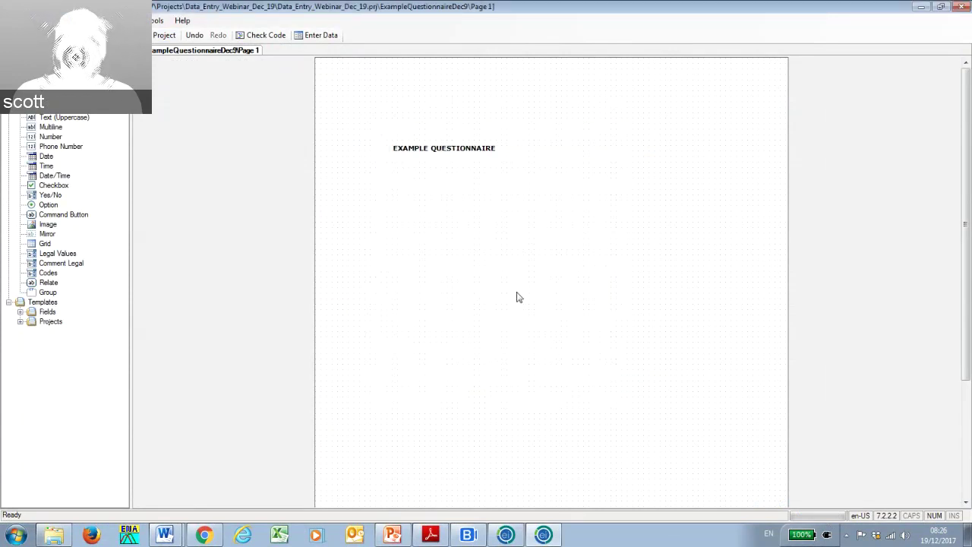
Move the EXAMPLE QUESTIONNAIRE title to the top centre of the form page.
{"action": "left_click", "coordinate": [445, 147]}
{"action": "left_click", "coordinate": [430, 147]}
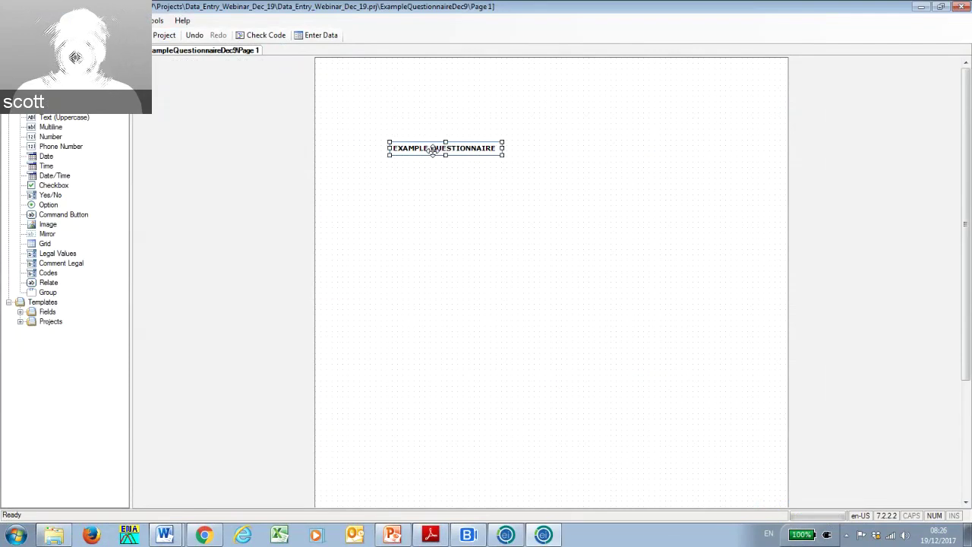
{"action": "left_click_drag", "start_coordinate": [431, 149], "coordinate": [539, 86]}
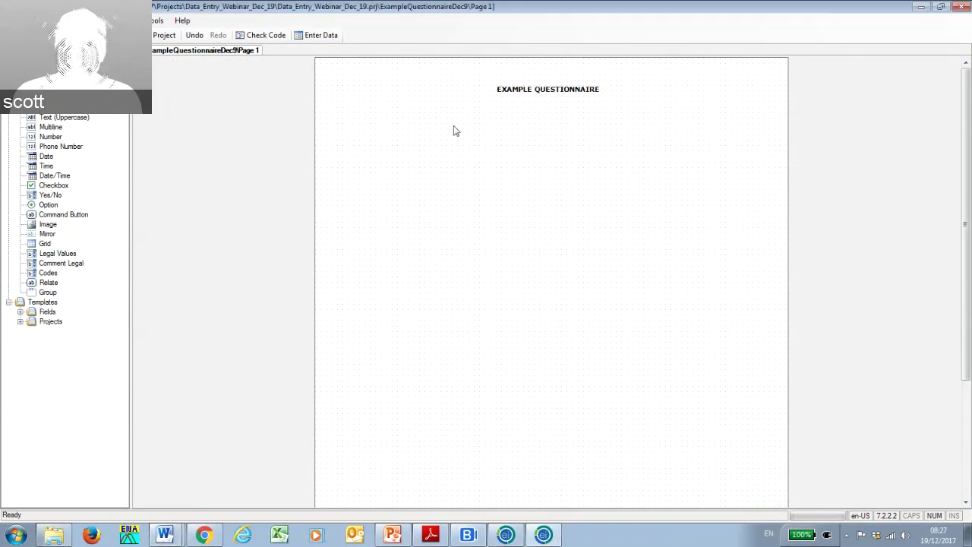
Start a Label/Title field below the title with the prompt SECTION A: IDENTIFIABLE VARIABLES, letting its field name be generated.
{"action": "right_click", "coordinate": [375, 143]}
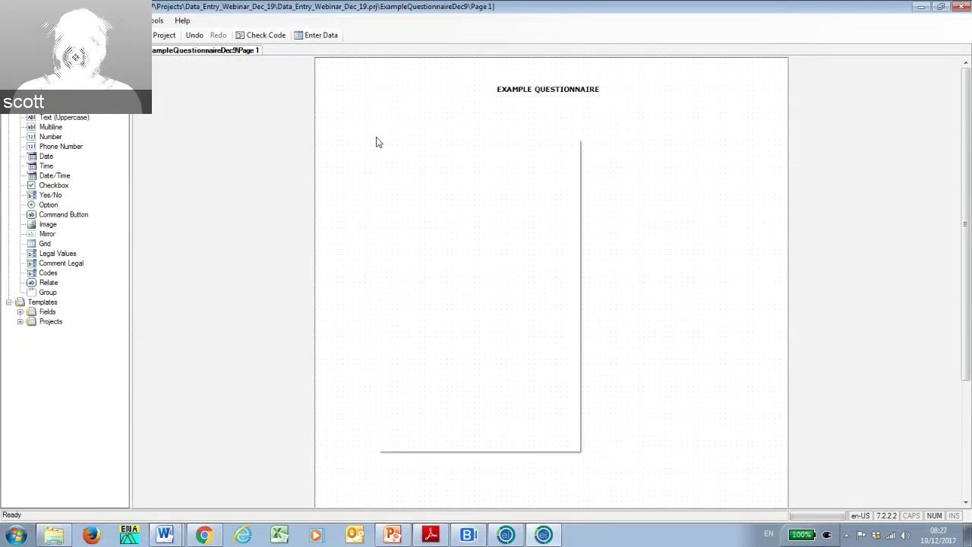
{"action": "mouse_move", "coordinate": [508, 150]}
{"action": "left_click", "coordinate": [645, 146]}
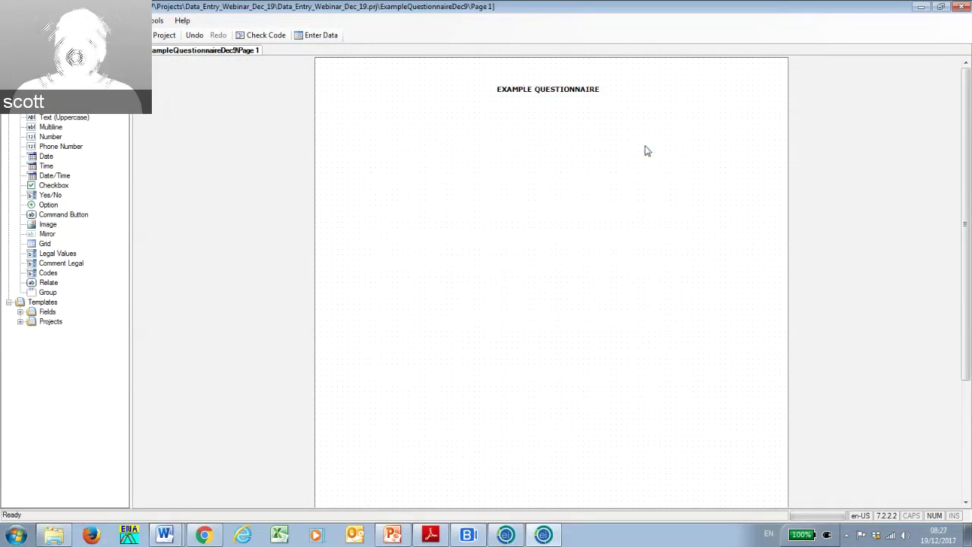
{"action": "type", "text": "Hi"}
{"action": "key", "text": "BackSpace"}
{"action": "key", "text": "BackSpace"}
{"action": "type", "text": "SECTION "}
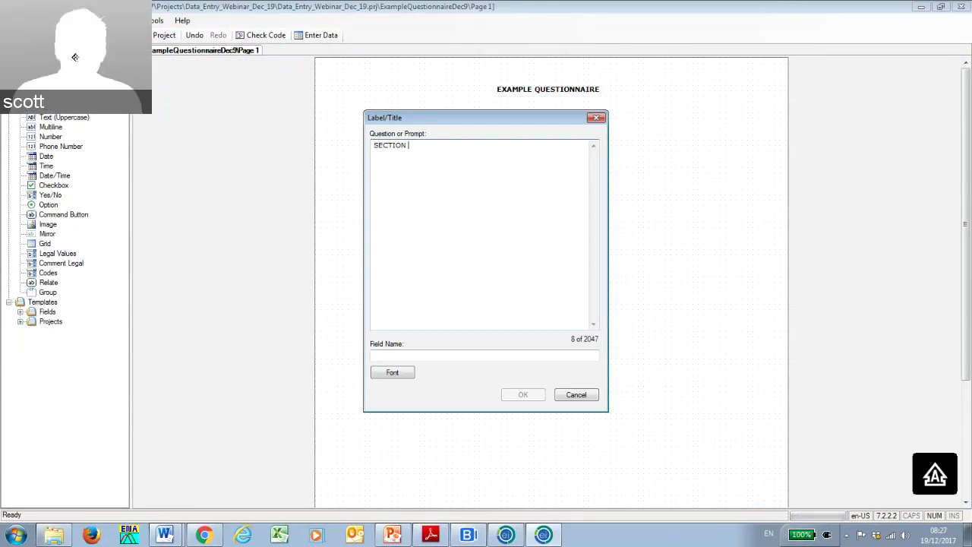
{"action": "type", "text": "A: IDENTIFI"}
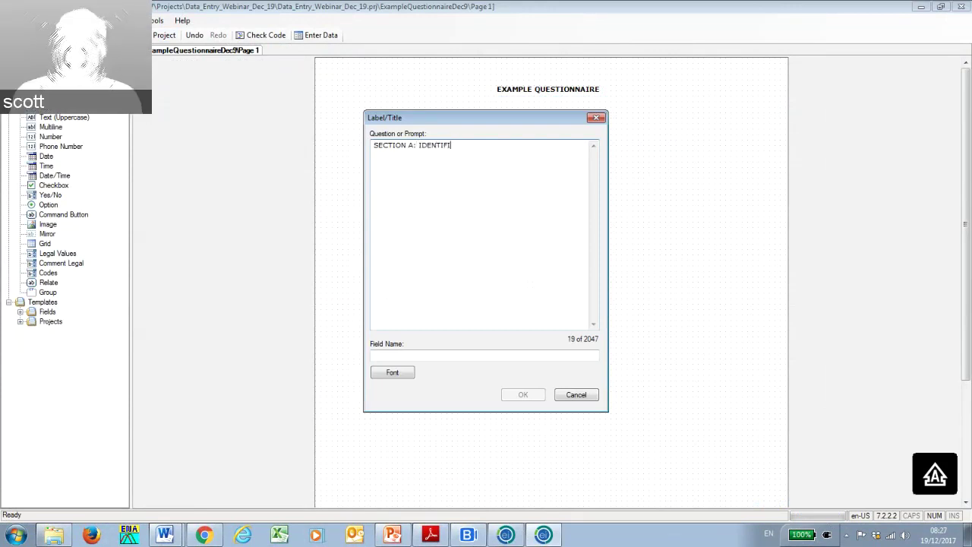
{"action": "type", "text": "ABLE VARIABLES"}
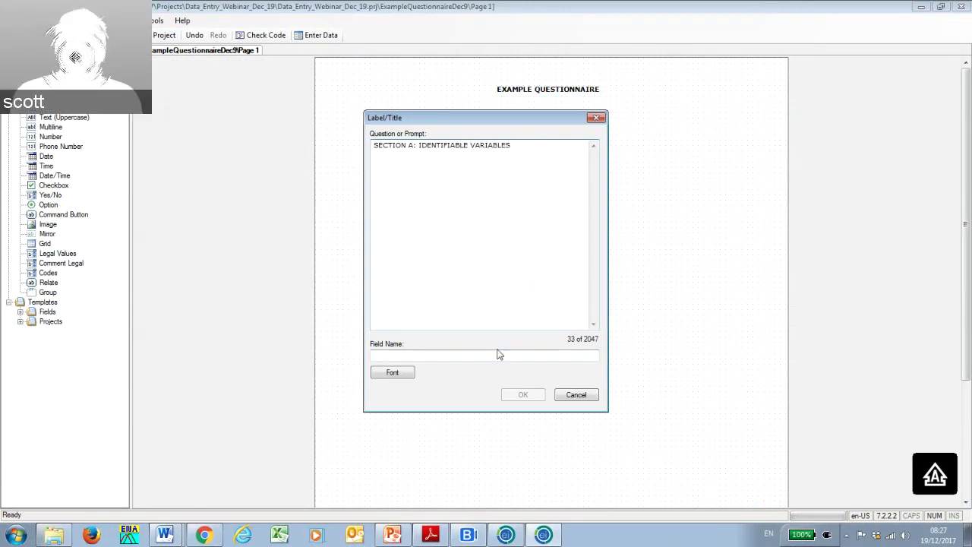
{"action": "left_click", "coordinate": [495, 354]}
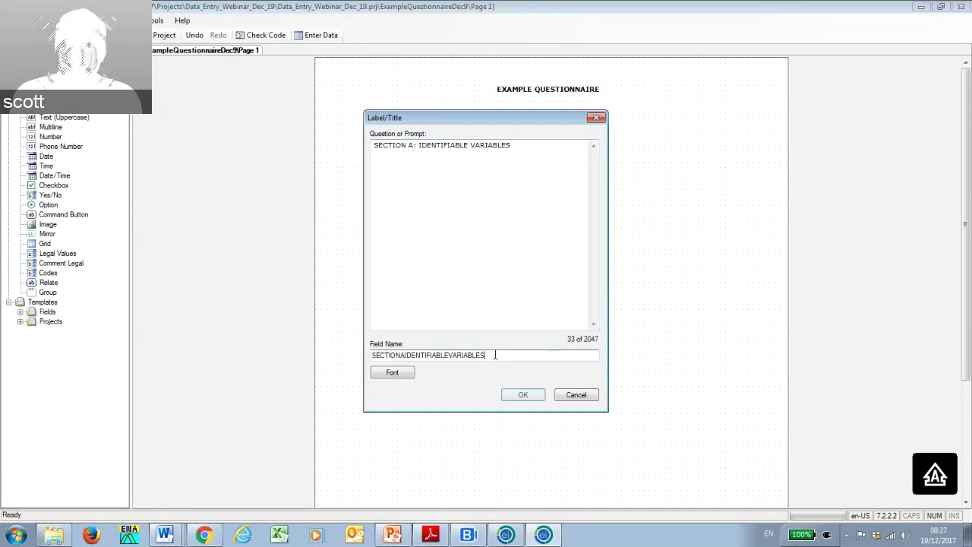
Make the Section A label bold, add it to the page and place it at the page's left side just beneath the title.
{"action": "left_click", "coordinate": [392, 371]}
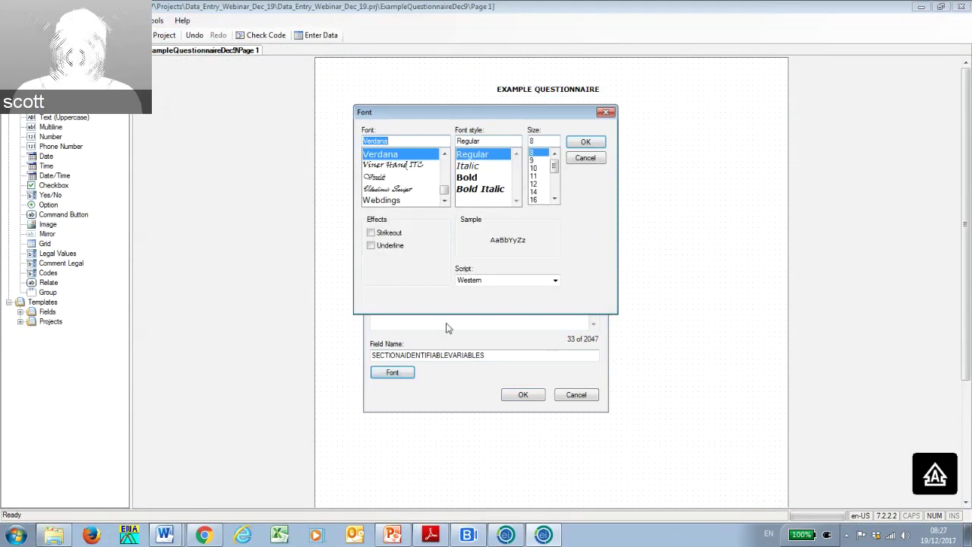
{"action": "left_click", "coordinate": [467, 177]}
{"action": "left_click", "coordinate": [591, 144]}
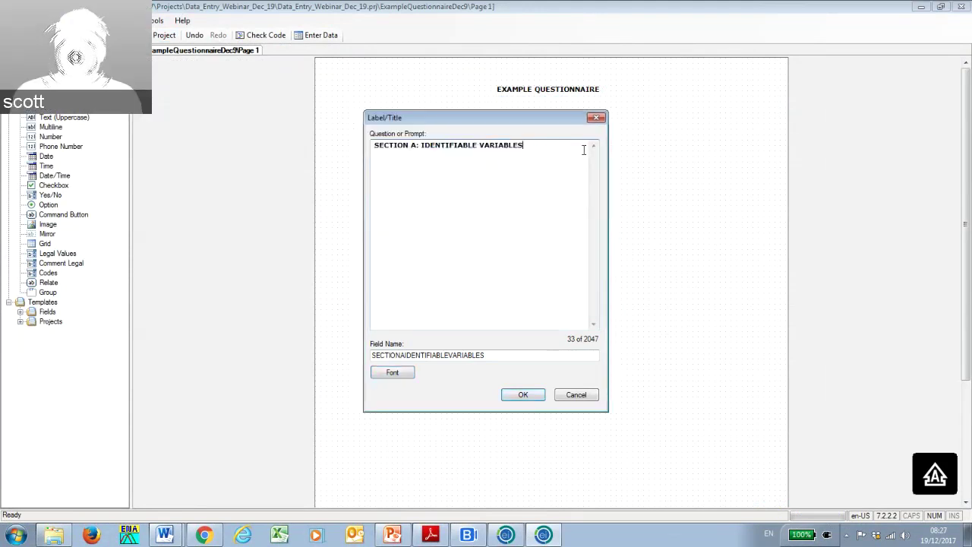
{"action": "left_click", "coordinate": [523, 395]}
{"action": "left_click_drag", "start_coordinate": [467, 137], "coordinate": [443, 122]}
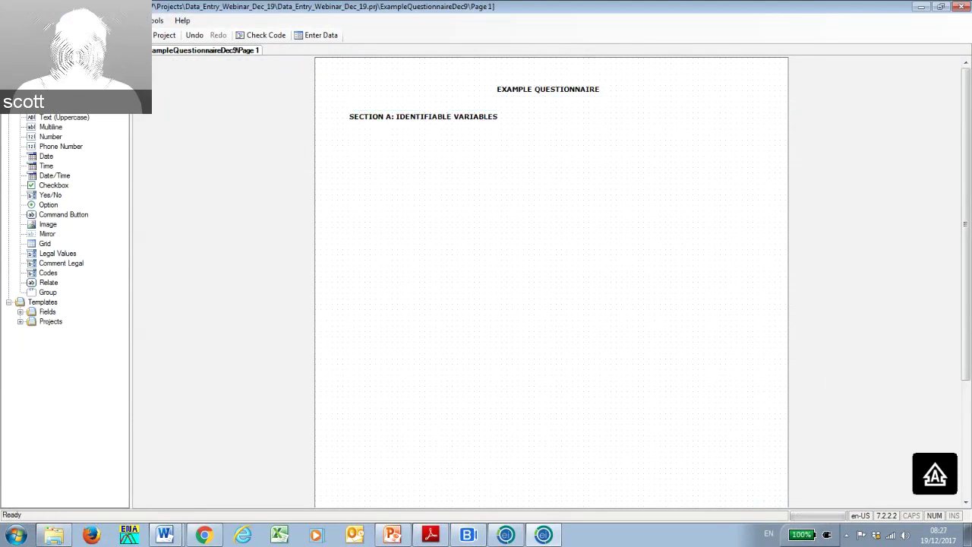
Bring up the Sample Questionnaire in Word, check the Section A table's column headings, and put the document away.
{"action": "key", "text": "alt+Tab"}
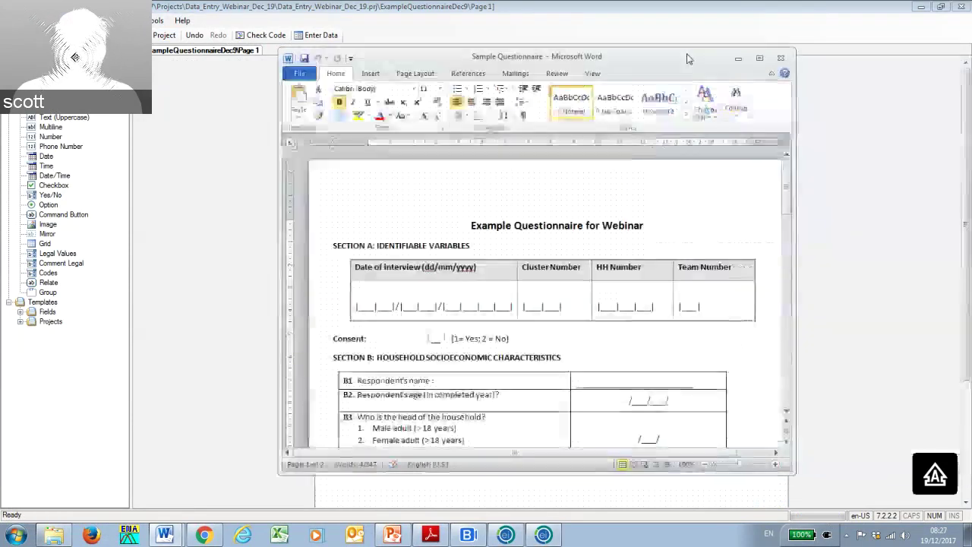
{"action": "left_click_drag", "start_coordinate": [687, 58], "coordinate": [617, 55]}
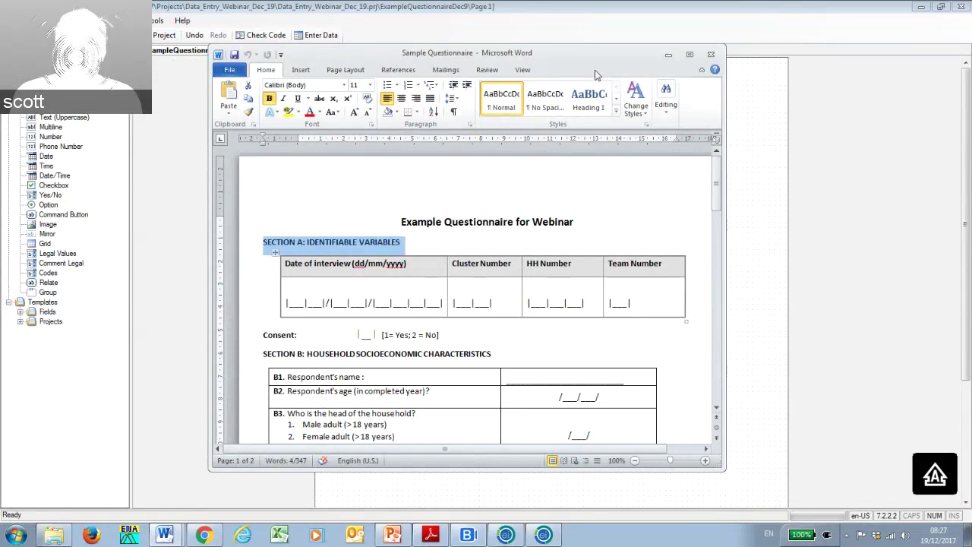
{"action": "left_click", "coordinate": [668, 54]}
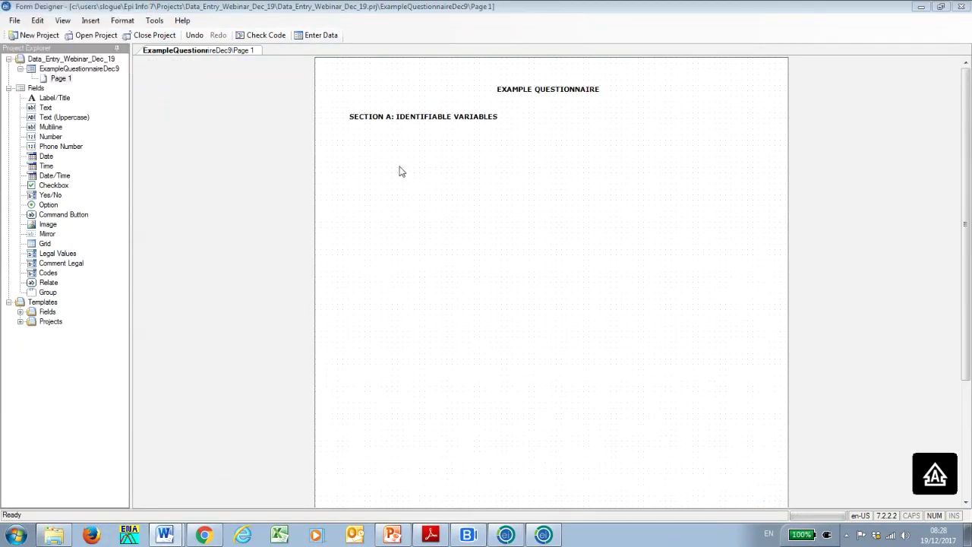
Start a Date field below the Section A heading with the prompt DATE OF INTERVIEW, letting its field name be generated.
{"action": "right_click", "coordinate": [359, 156]}
{"action": "mouse_move", "coordinate": [365, 159]}
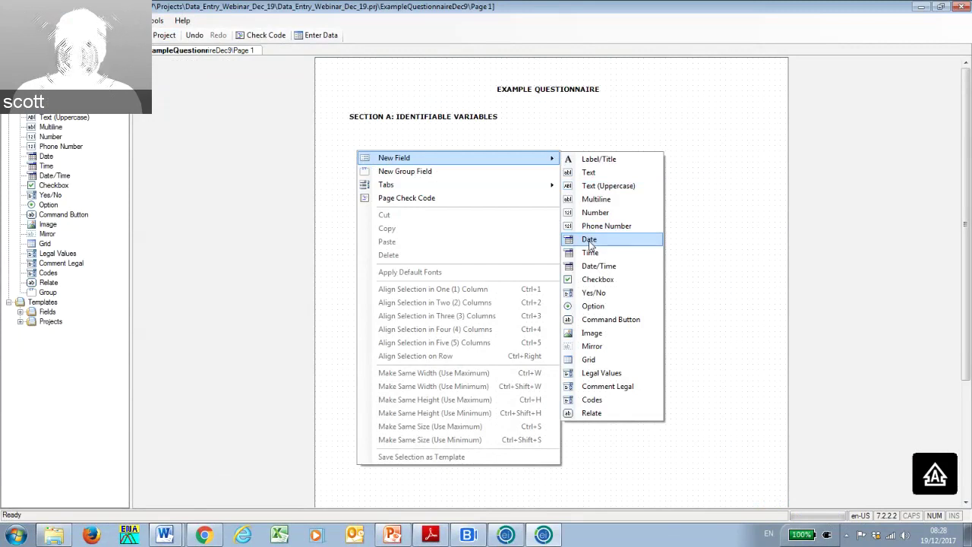
{"action": "left_click", "coordinate": [590, 241]}
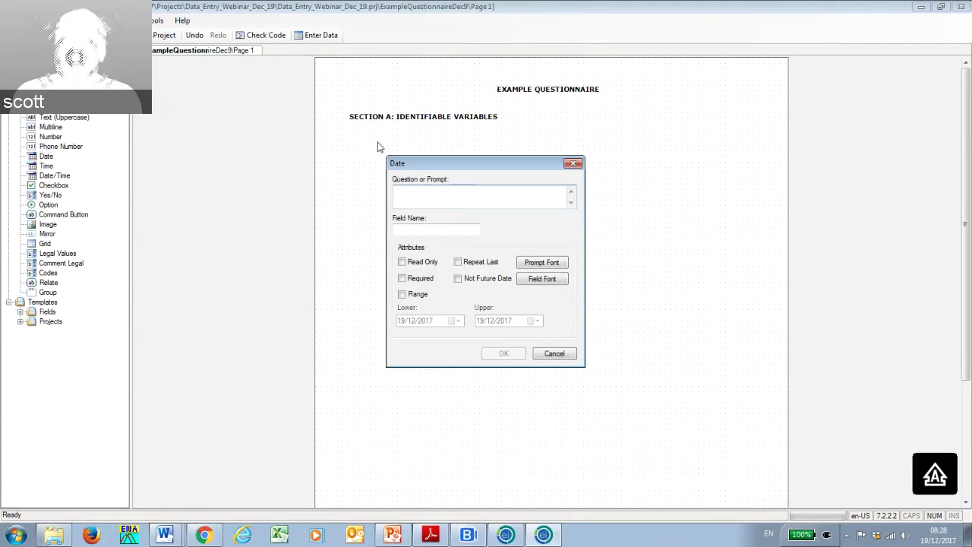
{"action": "type", "text": "DATE OF "}
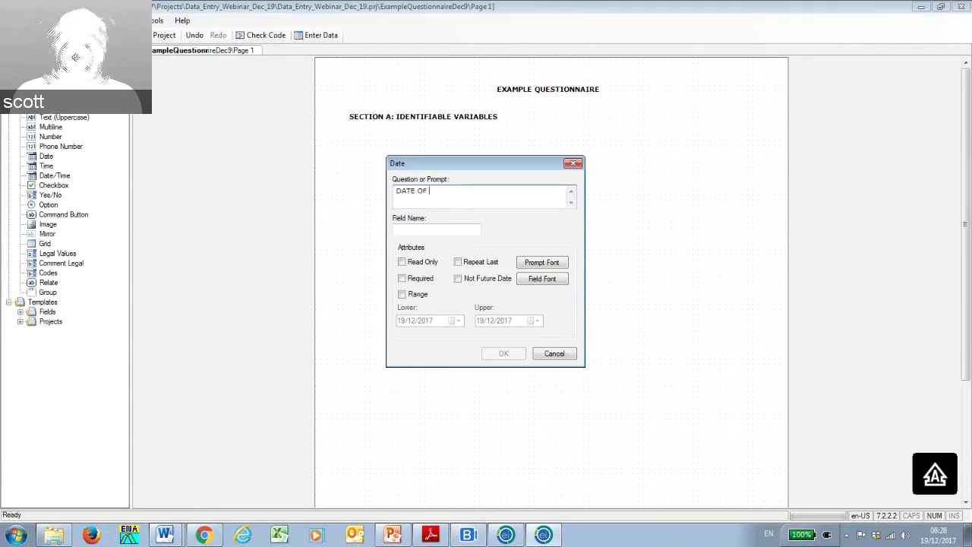
{"action": "type", "text": "INTERVIEW"}
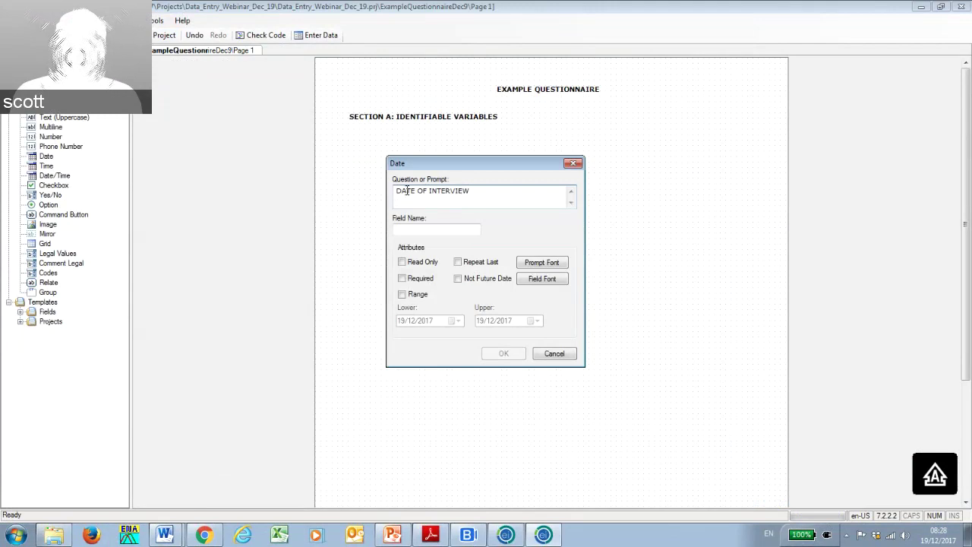
{"action": "left_click", "coordinate": [424, 230]}
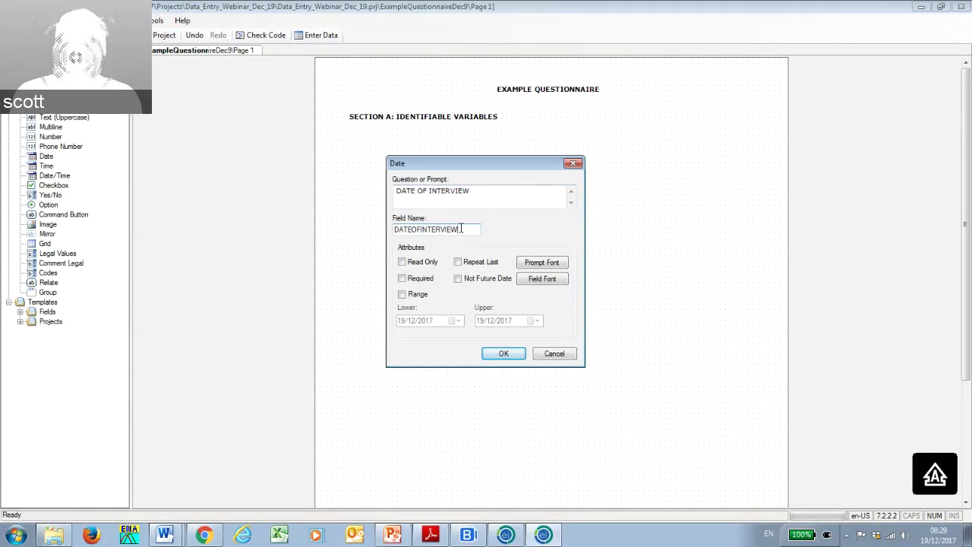
Shorten the interview date field's name to DATEOFINT.
{"action": "key", "text": "BackSpace"}
{"action": "key", "text": "BackSpace"}
{"action": "key", "text": "BackSpace"}
{"action": "key", "text": "BackSpace"}
{"action": "key", "text": "BackSpace"}
{"action": "key", "text": "BackSpace"}
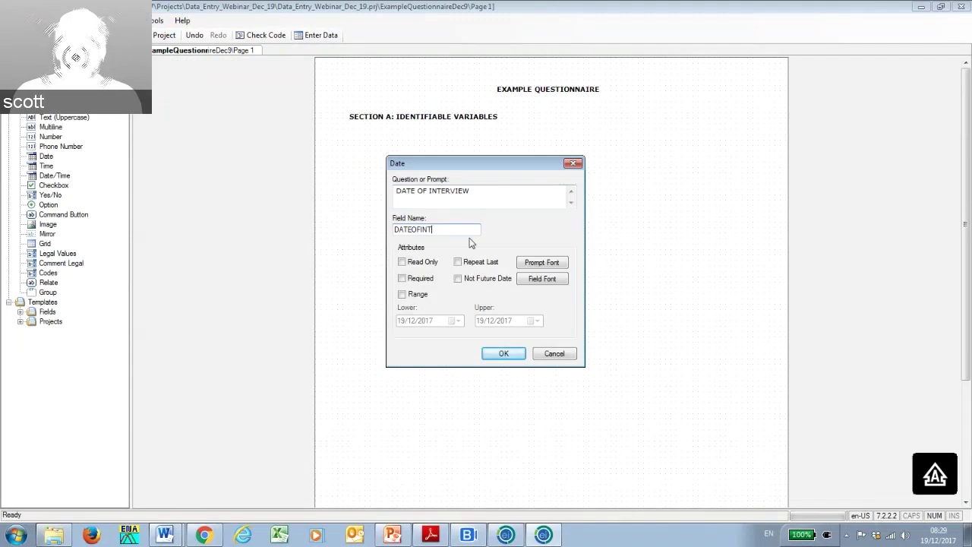
Limit the interview date to a range from 19/12/2017 to 25/12/2017 and add the field to the page.
{"action": "left_click", "coordinate": [404, 296]}
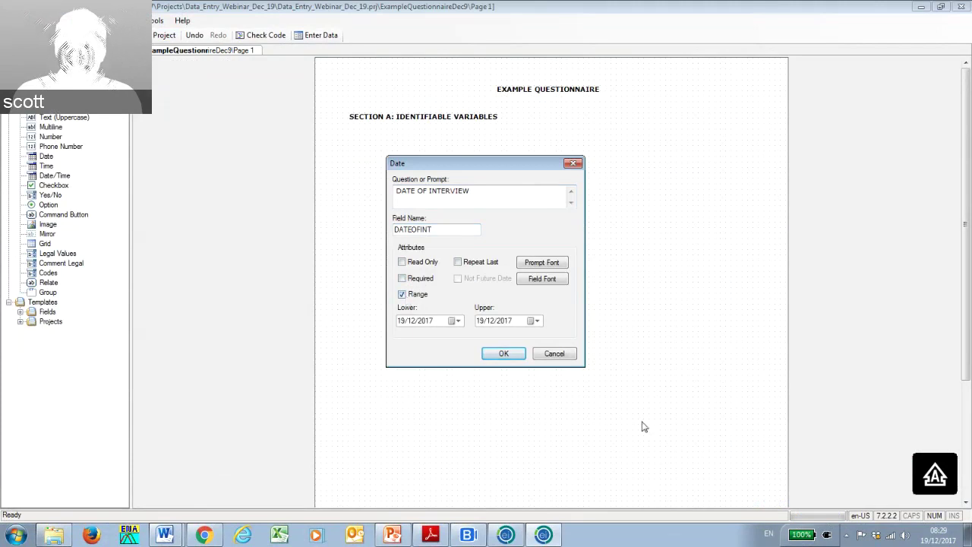
{"action": "left_click", "coordinate": [939, 539]}
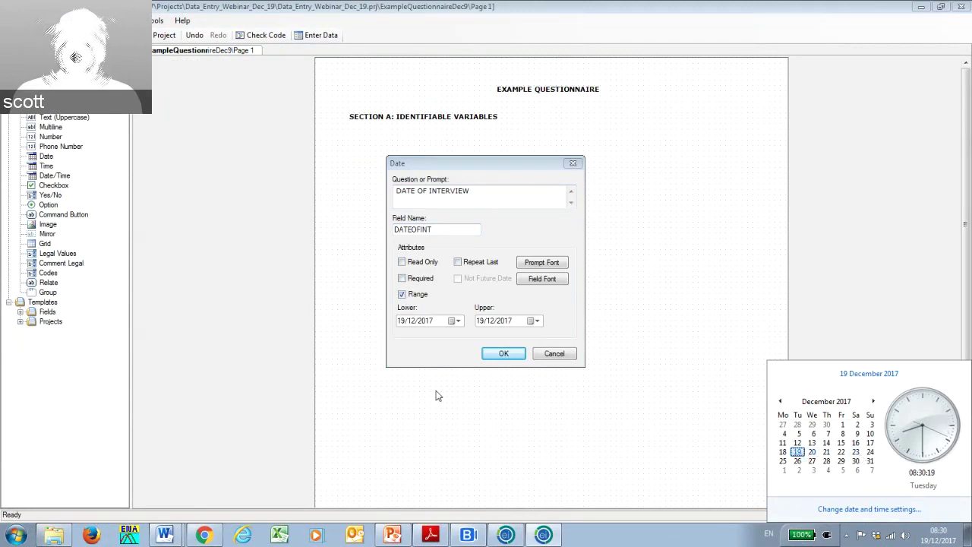
{"action": "left_click", "coordinate": [454, 321]}
{"action": "left_click", "coordinate": [427, 388]}
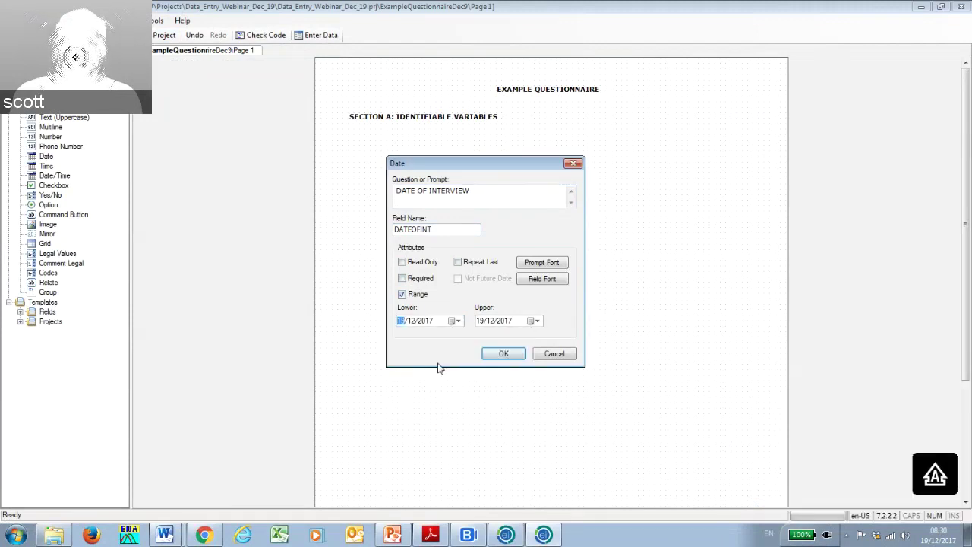
{"action": "left_click", "coordinate": [534, 320]}
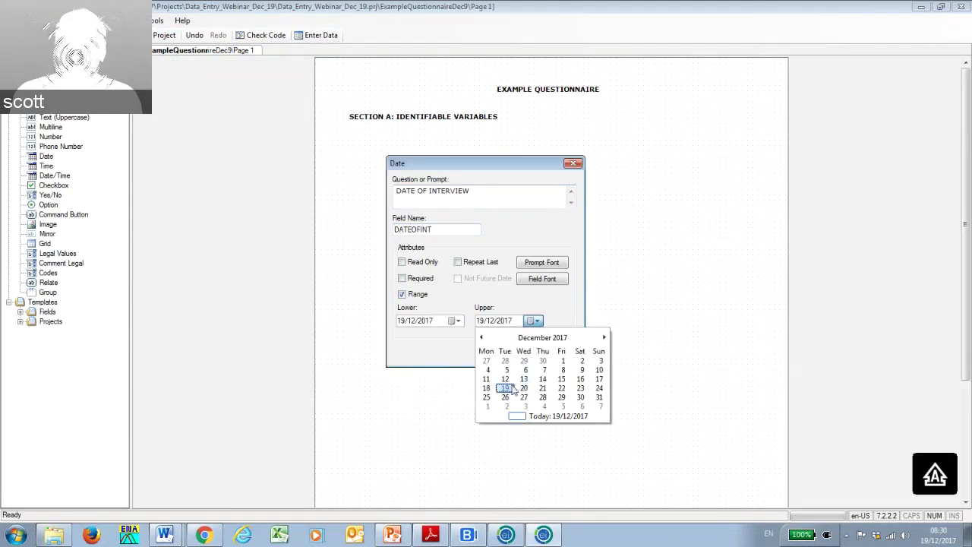
{"action": "left_click", "coordinate": [484, 396]}
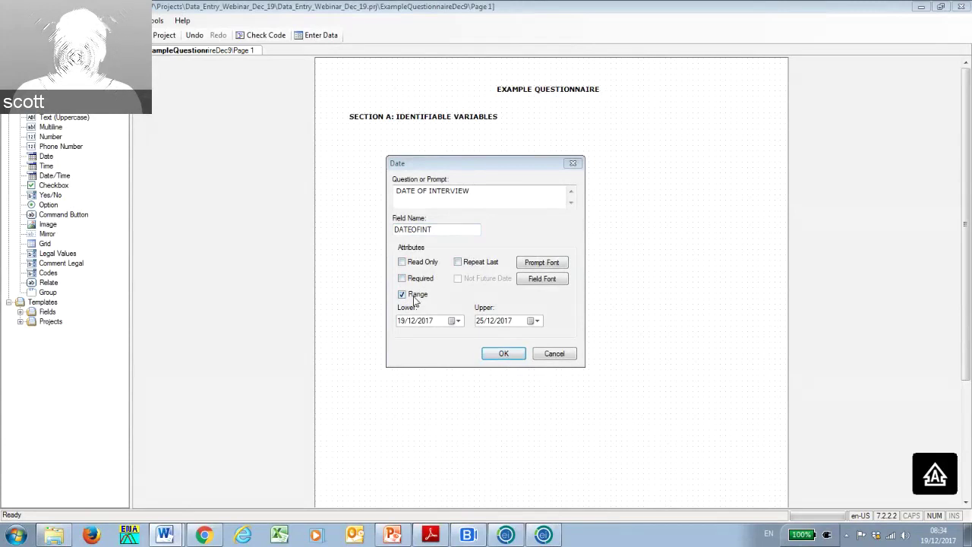
{"action": "left_click", "coordinate": [501, 356]}
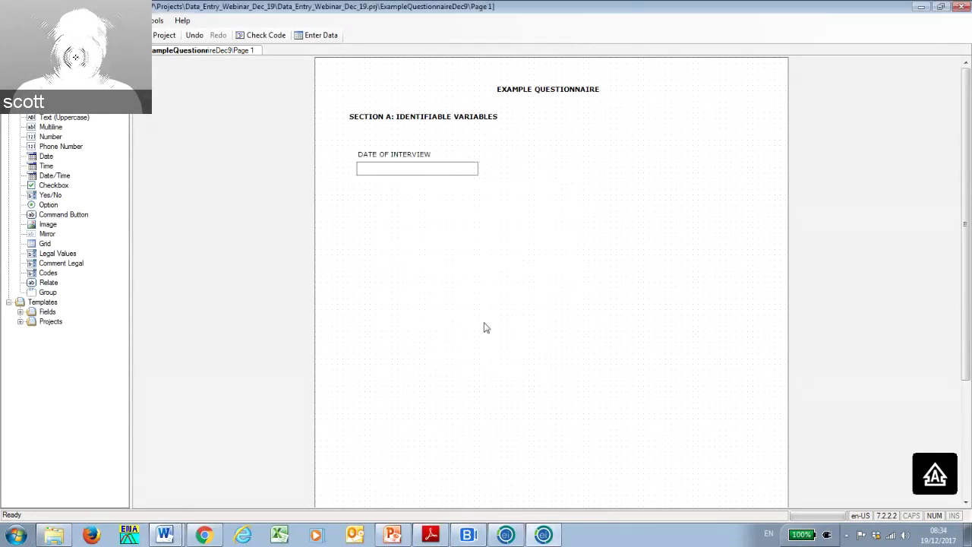
Place the DATE OF INTERVIEW prompt and its entry box just beneath the Section A heading and narrow the box to roughly the prompt's width.
{"action": "left_click", "coordinate": [414, 168]}
{"action": "left_click", "coordinate": [410, 162]}
{"action": "left_click_drag", "start_coordinate": [406, 154], "coordinate": [401, 144]}
{"action": "left_click", "coordinate": [449, 154]}
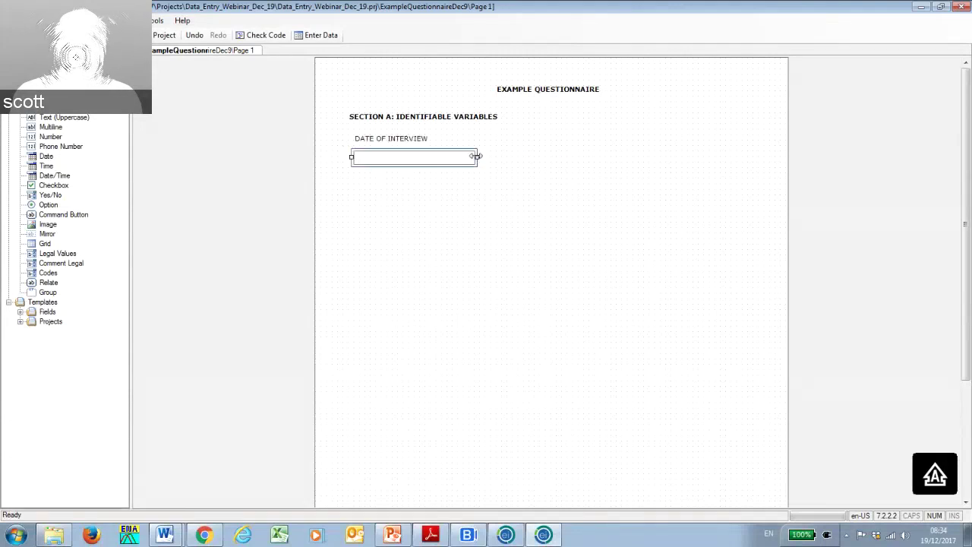
{"action": "left_click_drag", "start_coordinate": [477, 159], "coordinate": [448, 155]}
{"action": "left_click", "coordinate": [570, 256]}
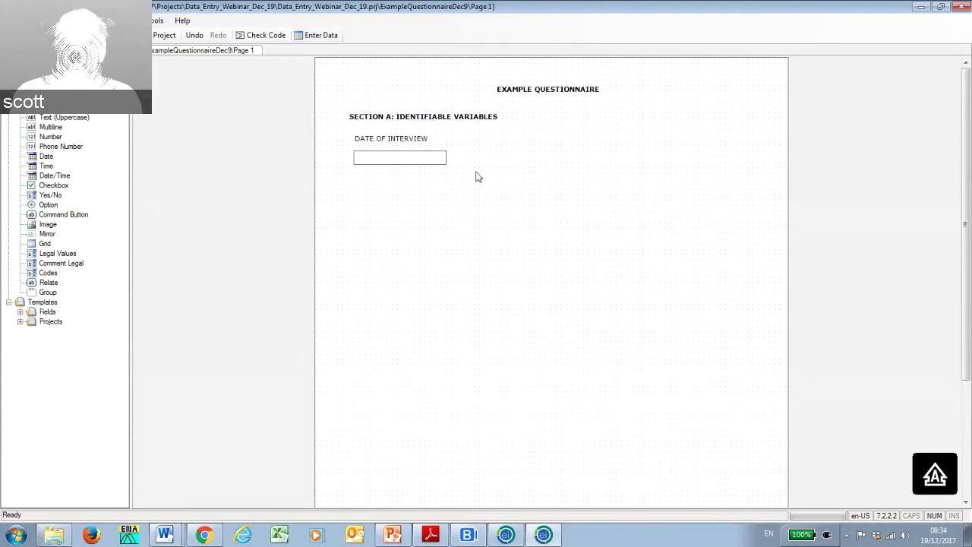
{"action": "left_click", "coordinate": [444, 155]}
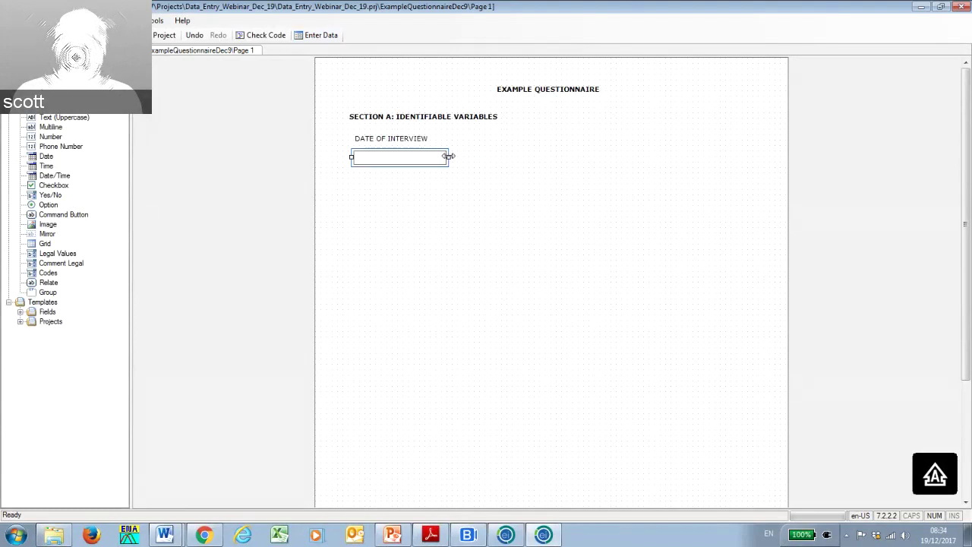
{"action": "mouse_move", "coordinate": [450, 155]}
{"action": "left_mouse_down"}
{"action": "mouse_move", "coordinate": [391, 158]}
{"action": "mouse_move", "coordinate": [435, 158]}
{"action": "left_mouse_up"}
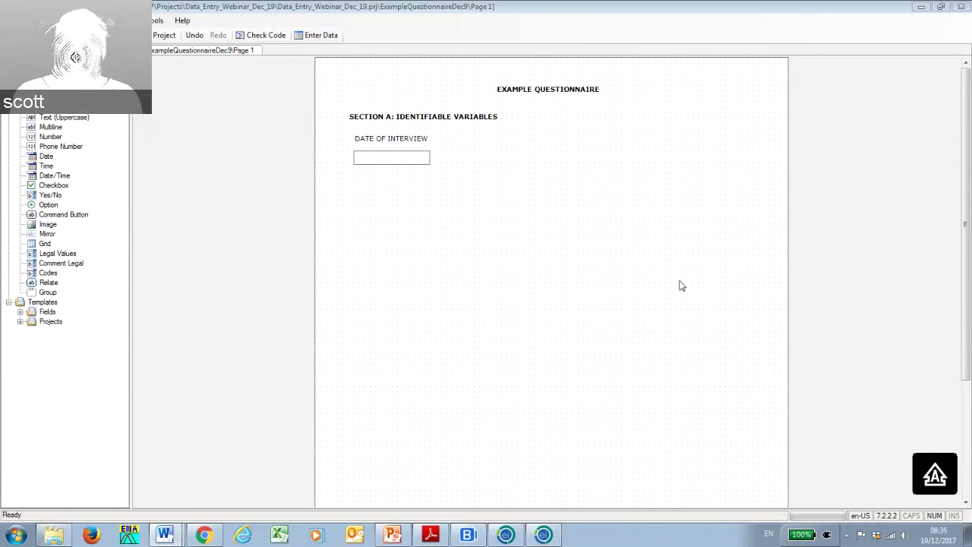
Start a Legal Values field beside the interview date field with the prompt CLUSTER NUMBER.
{"action": "right_click", "coordinate": [478, 153]}
{"action": "mouse_move", "coordinate": [504, 158]}
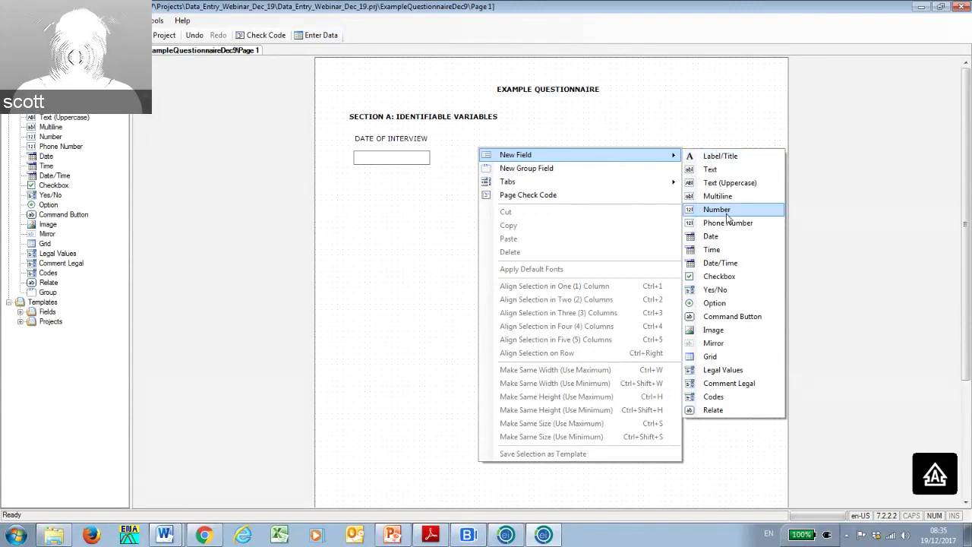
{"action": "left_click", "coordinate": [722, 370]}
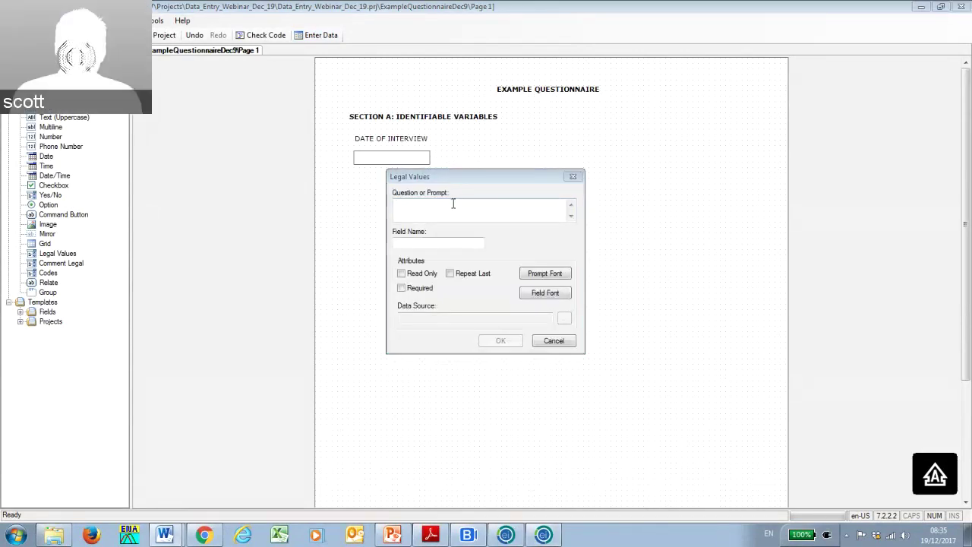
{"action": "left_click", "coordinate": [462, 180]}
{"action": "left_click_drag", "start_coordinate": [464, 173], "coordinate": [558, 149]}
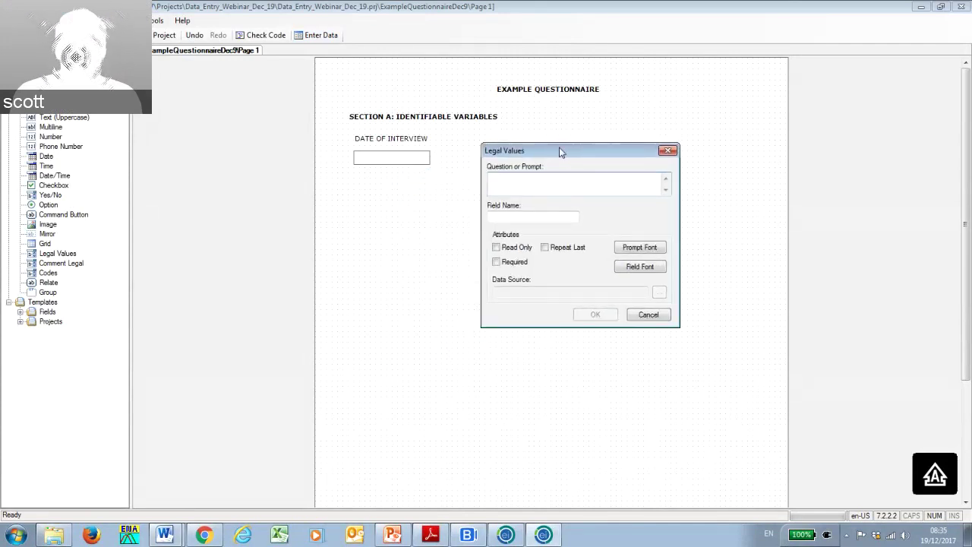
{"action": "type", "text": "CLUS"}
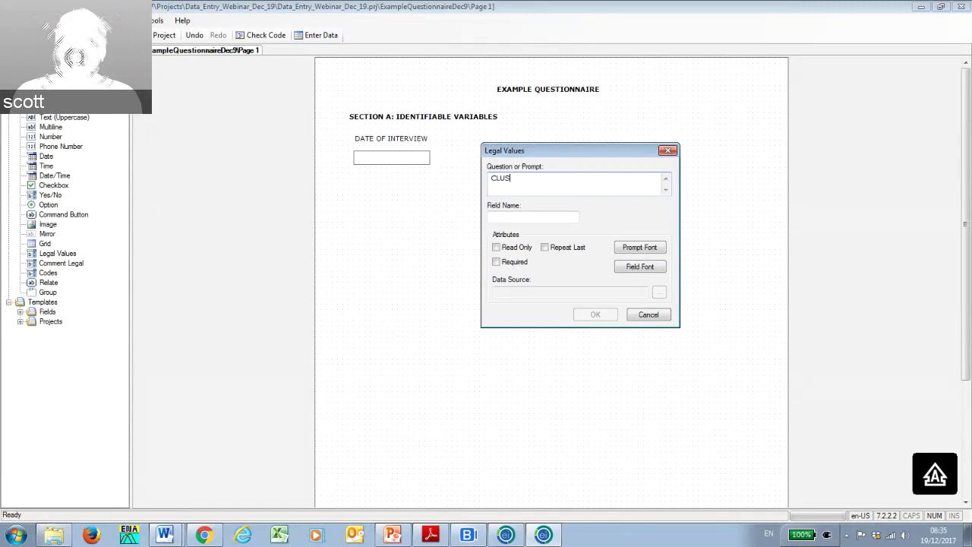
{"action": "type", "text": "TER NUMBER"}
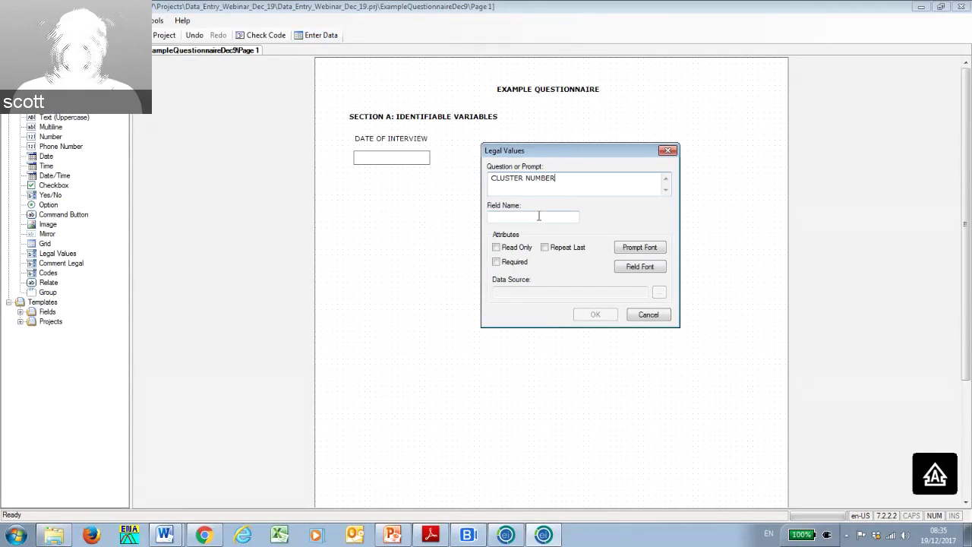
Set the cluster number field's name to CLUSTER.
{"action": "left_click", "coordinate": [538, 216]}
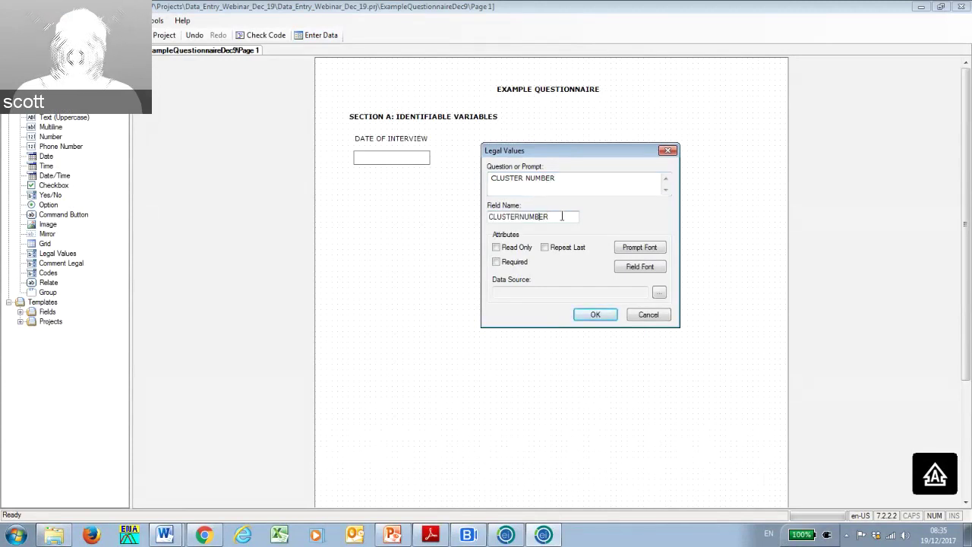
{"action": "key", "text": "BackSpace"}
{"action": "key", "text": "BackSpace"}
{"action": "key", "text": "BackSpace"}
{"action": "key", "text": "BackSpace"}
{"action": "key", "text": "BackSpace"}
{"action": "key", "text": "BackSpace"}
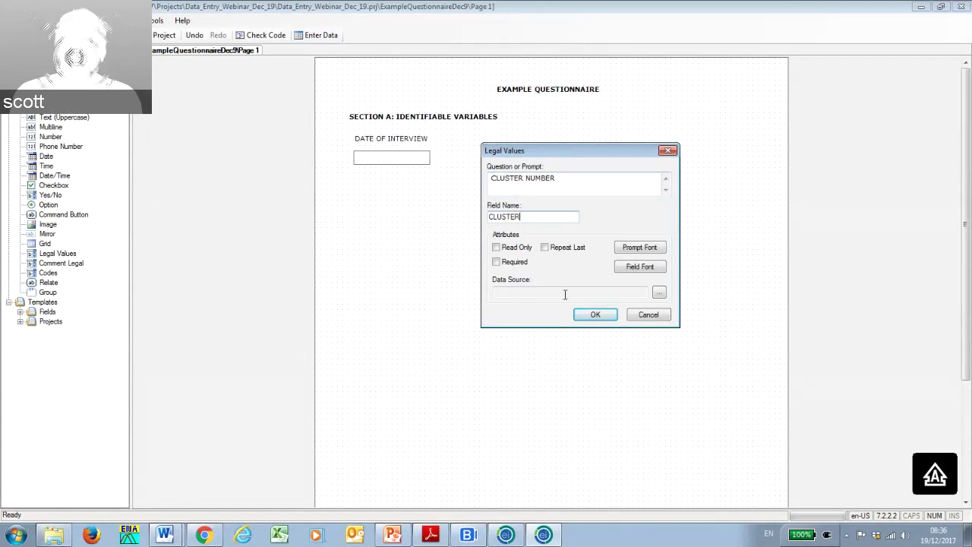
Create a new legal values list as the cluster field's data source, with a blank entry in the first row.
{"action": "left_click", "coordinate": [659, 295]}
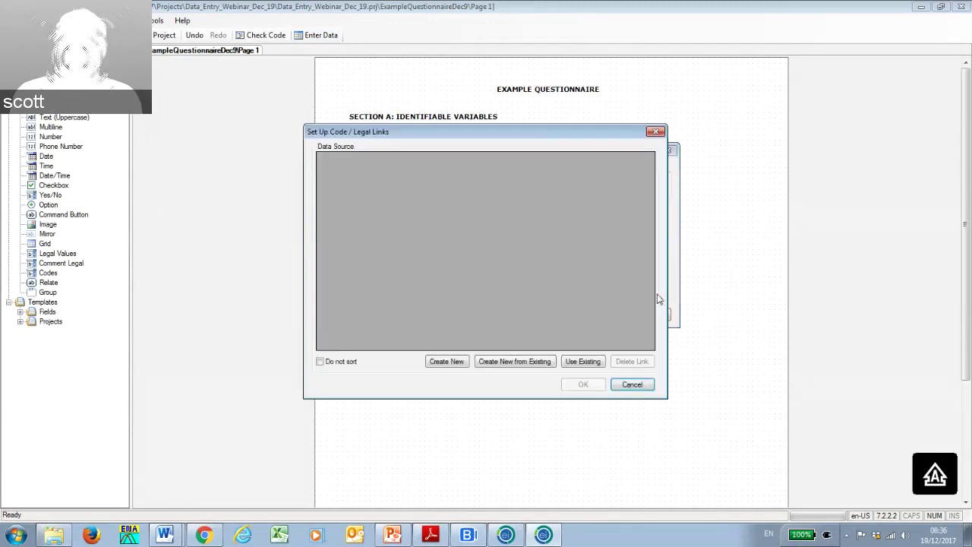
{"action": "left_click", "coordinate": [439, 362]}
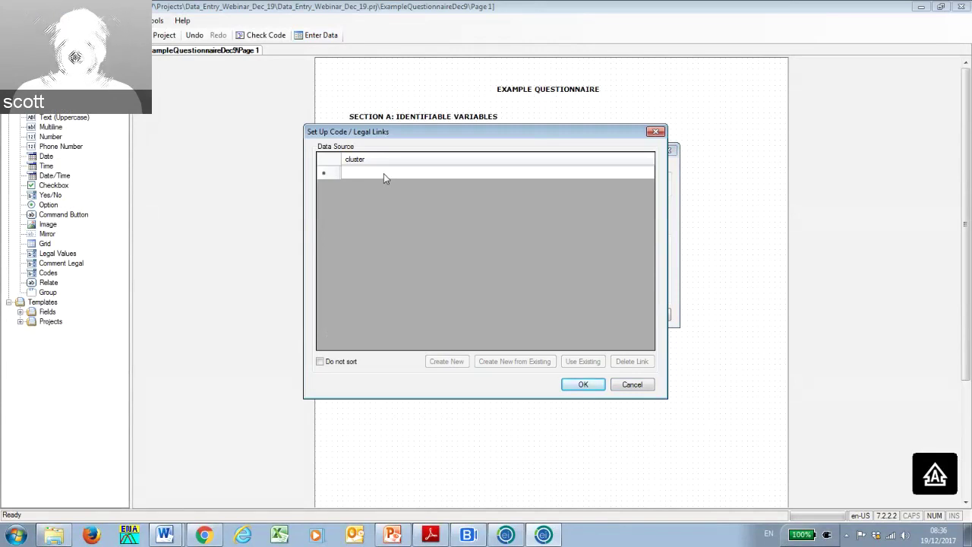
{"action": "left_click", "coordinate": [383, 174]}
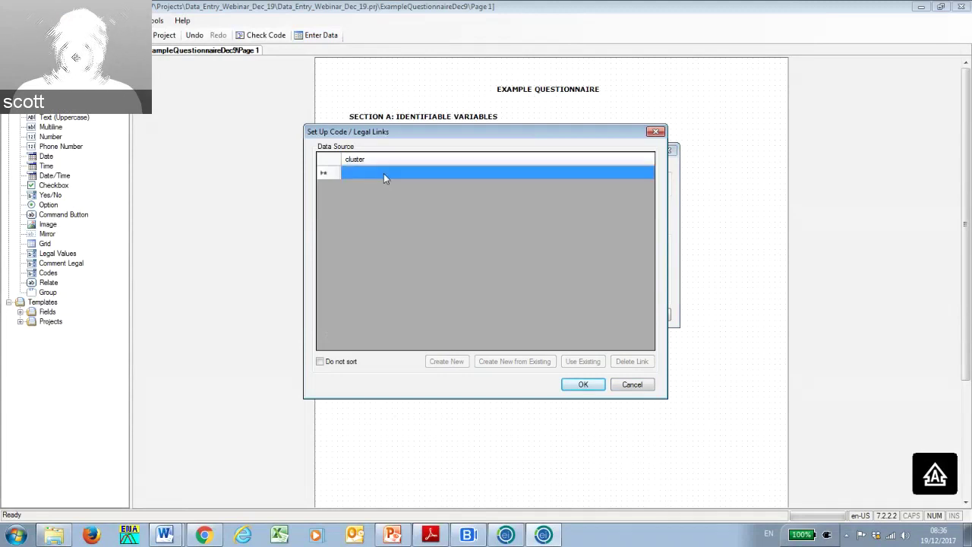
{"action": "left_click", "coordinate": [383, 173]}
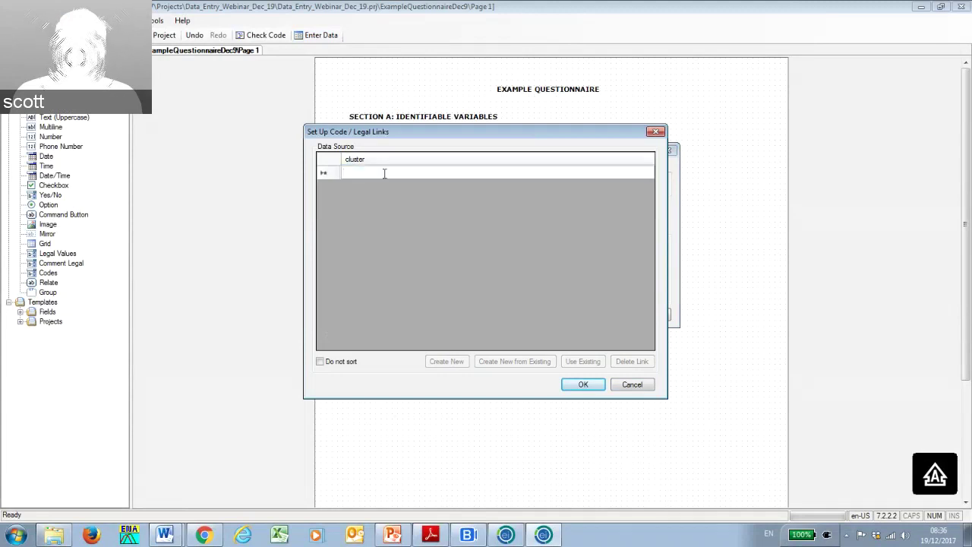
{"action": "type", "text": "1"}
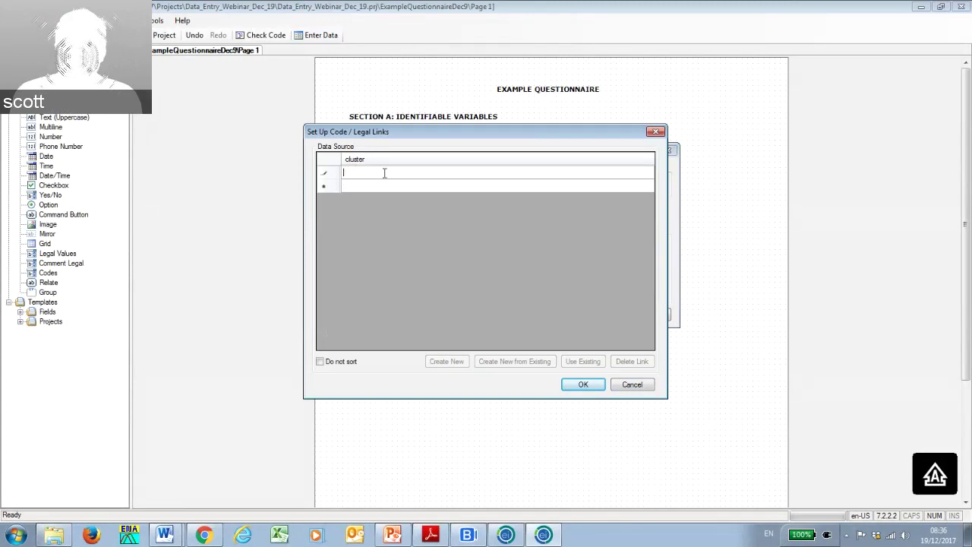
{"action": "key", "text": "Return"}
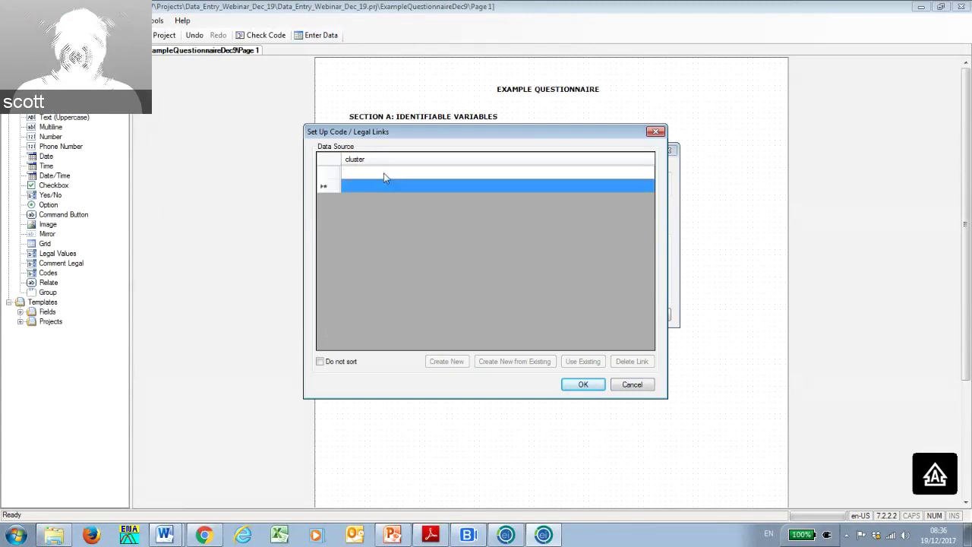
Fill the cluster list below the blank entry with the numbers 1 to 30, one per row.
{"action": "type", "text": "1"}
{"action": "key", "text": "Return"}
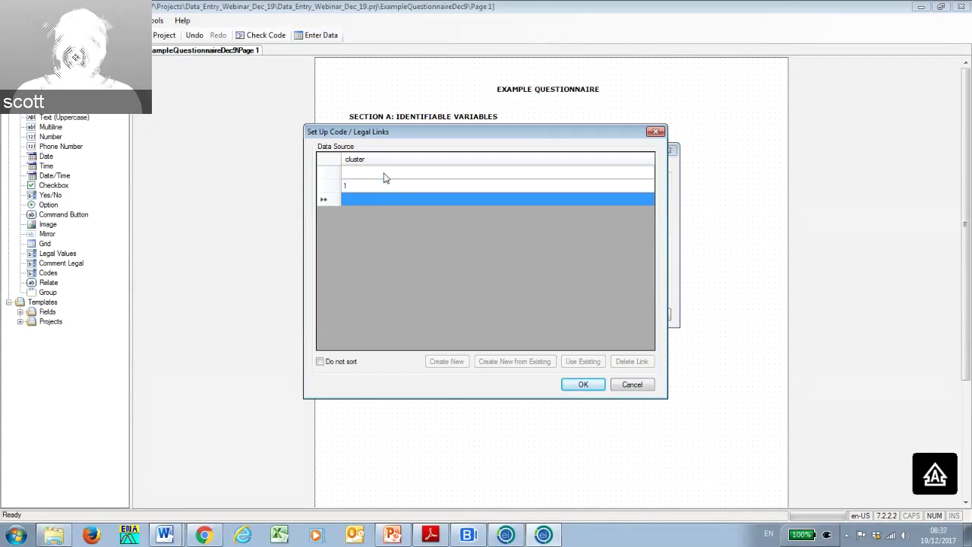
{"action": "type", "text": "2 3 4 5 "}
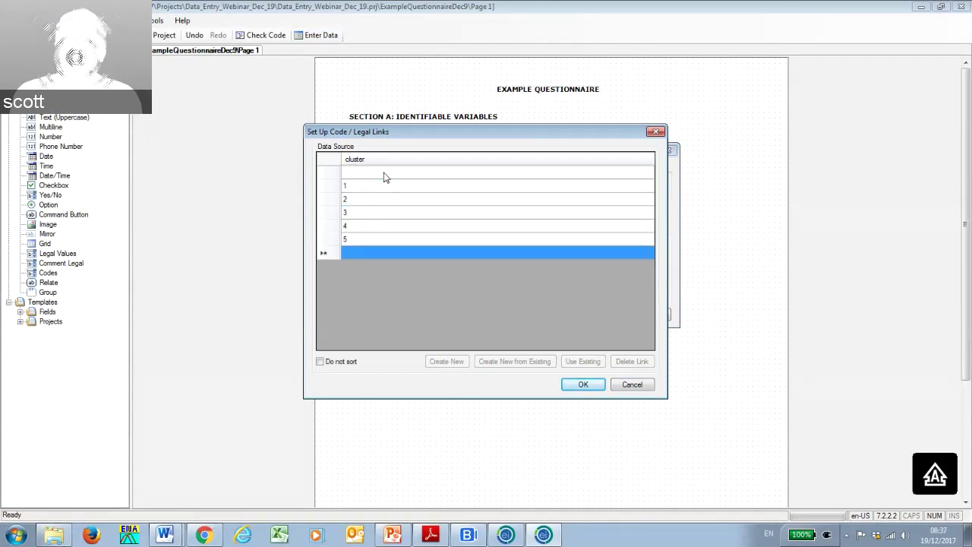
{"action": "type", "text": "6 7"}
{"action": "key", "text": "Return"}
{"action": "type", "text": "8"}
{"action": "key", "text": "Return"}
{"action": "type", "text": "9"}
{"action": "key", "text": "Return"}
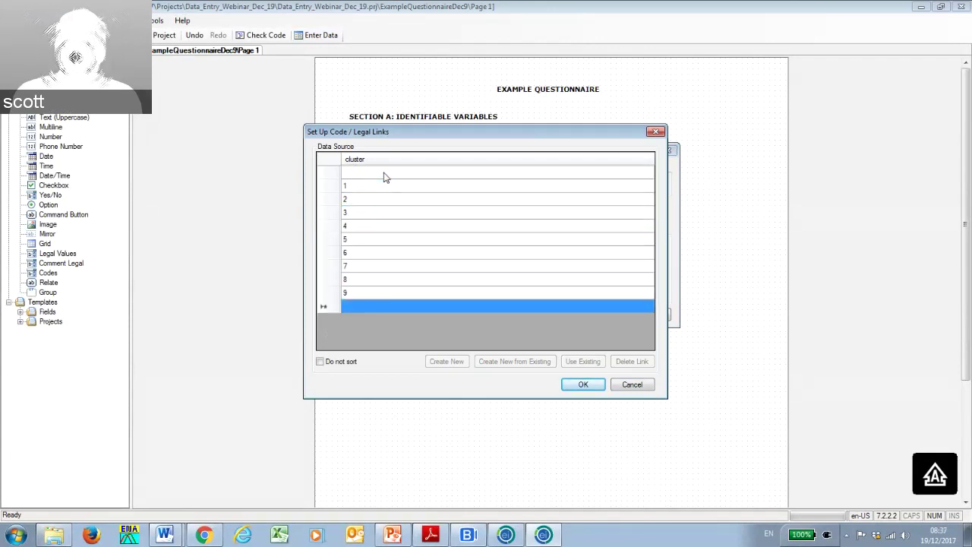
{"action": "type", "text": "10"}
{"action": "key", "text": "Return"}
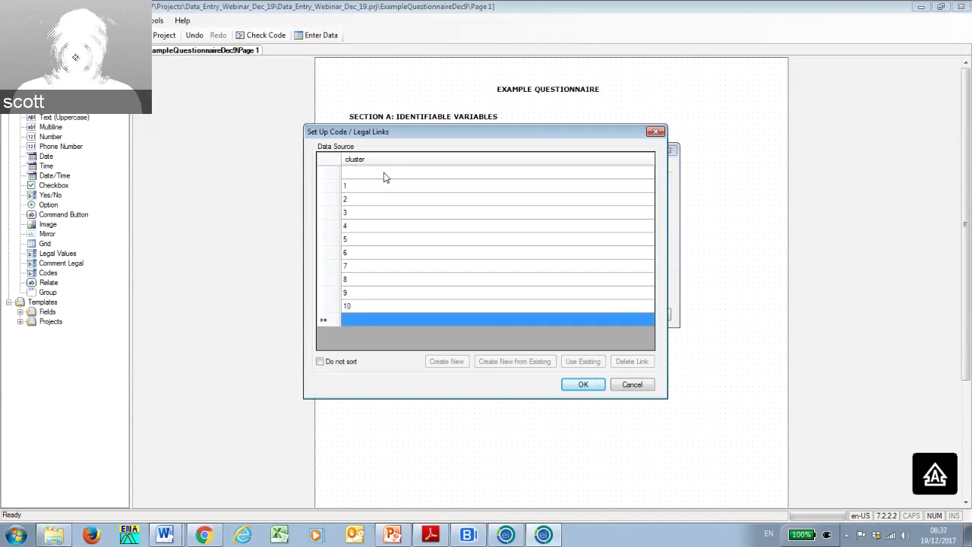
{"action": "type", "text": "11"}
{"action": "key", "text": "Return"}
{"action": "type", "text": "12"}
{"action": "key", "text": "Return"}
{"action": "type", "text": "13"}
{"action": "key", "text": "Return"}
{"action": "type", "text": "14"}
{"action": "key", "text": "Return"}
{"action": "type", "text": "15"}
{"action": "key", "text": "Return"}
{"action": "type", "text": "16"}
{"action": "key", "text": "Return"}
{"action": "type", "text": "17"}
{"action": "key", "text": "Return"}
{"action": "type", "text": "18"}
{"action": "key", "text": "Return"}
{"action": "type", "text": "19"}
{"action": "key", "text": "Return"}
{"action": "type", "text": "20"}
{"action": "key", "text": "Return"}
{"action": "type", "text": "21"}
{"action": "key", "text": "Return"}
{"action": "type", "text": "22"}
{"action": "key", "text": "Return"}
{"action": "type", "text": "23"}
{"action": "key", "text": "Return"}
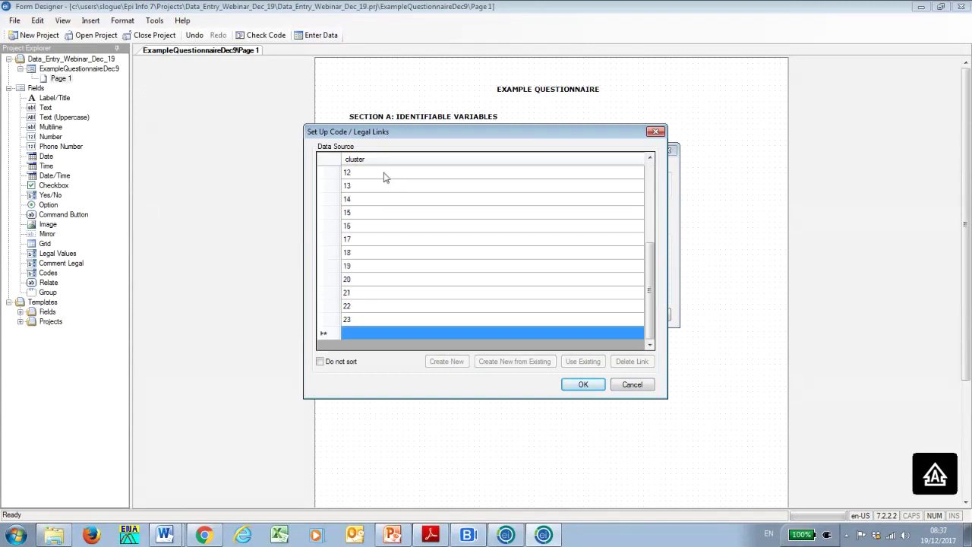
{"action": "type", "text": "24"}
{"action": "key", "text": "Return"}
{"action": "type", "text": "25"}
{"action": "key", "text": "Return"}
{"action": "type", "text": "26"}
{"action": "key", "text": "Return"}
{"action": "type", "text": "27"}
{"action": "key", "text": "Return"}
{"action": "type", "text": "28"}
{"action": "key", "text": "Return"}
{"action": "type", "text": "29"}
{"action": "key", "text": "Return"}
{"action": "type", "text": "30"}
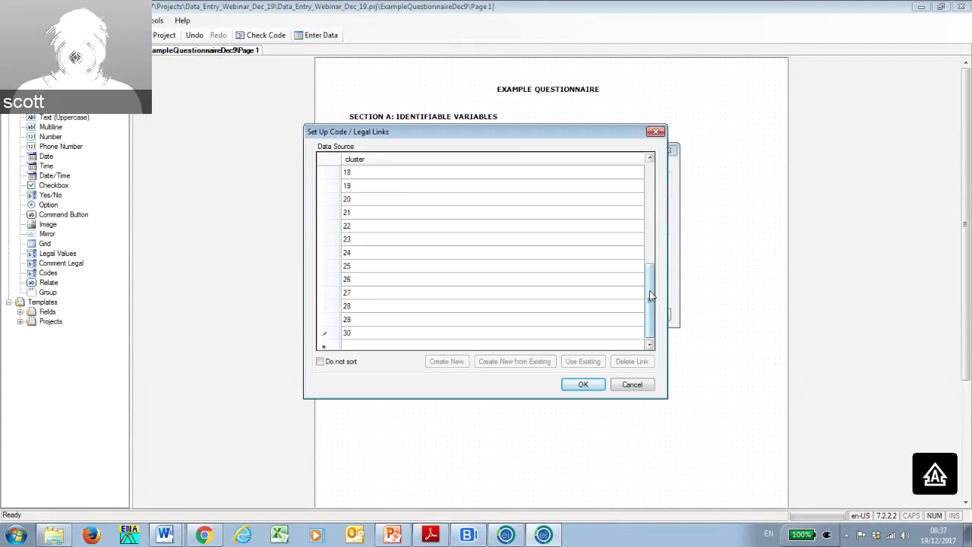
Review the entered cluster values from the start to the end of the list, uncovering the form behind it.
{"action": "left_click_drag", "start_coordinate": [649, 296], "coordinate": [651, 191]}
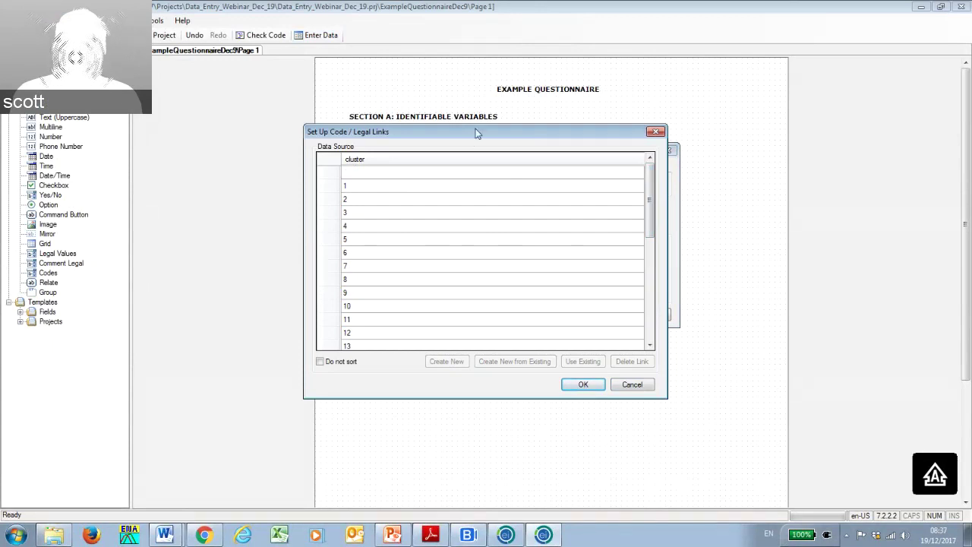
{"action": "left_click_drag", "start_coordinate": [477, 134], "coordinate": [455, 282]}
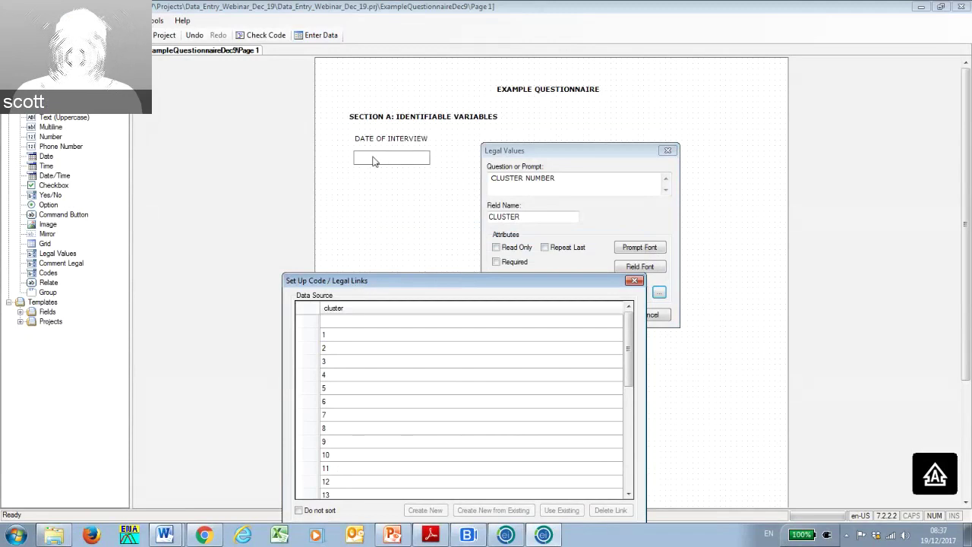
{"action": "left_click_drag", "start_coordinate": [451, 283], "coordinate": [486, 177]}
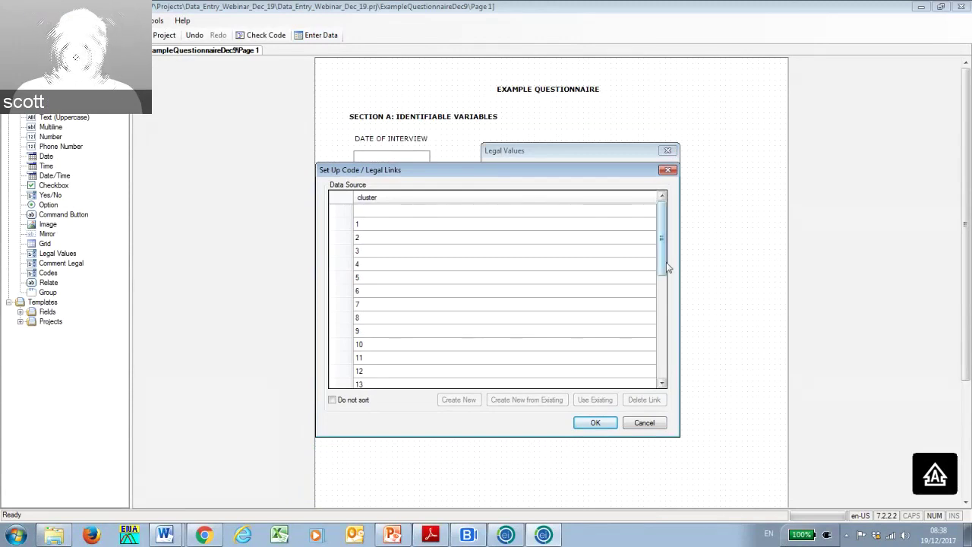
{"action": "left_click_drag", "start_coordinate": [663, 264], "coordinate": [664, 364]}
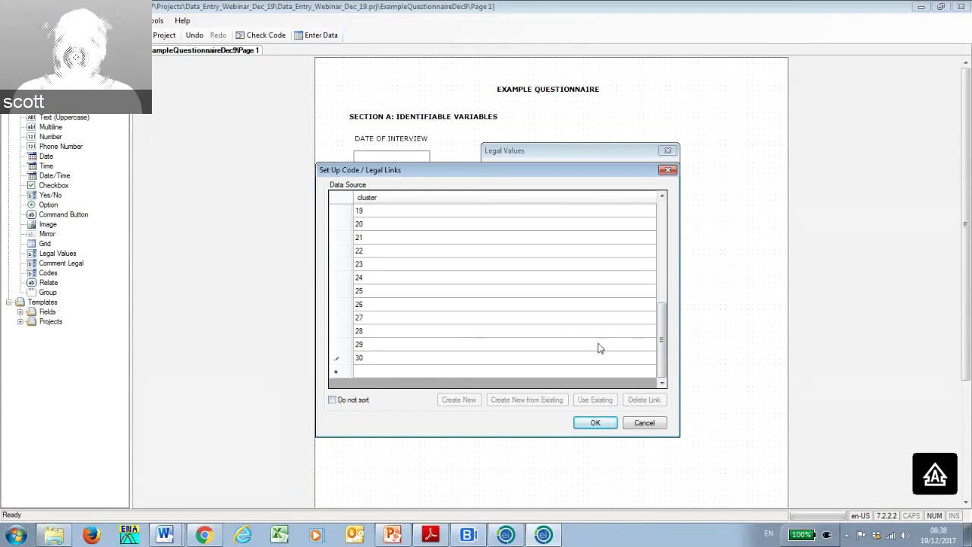
{"action": "left_click_drag", "start_coordinate": [662, 357], "coordinate": [653, 337]}
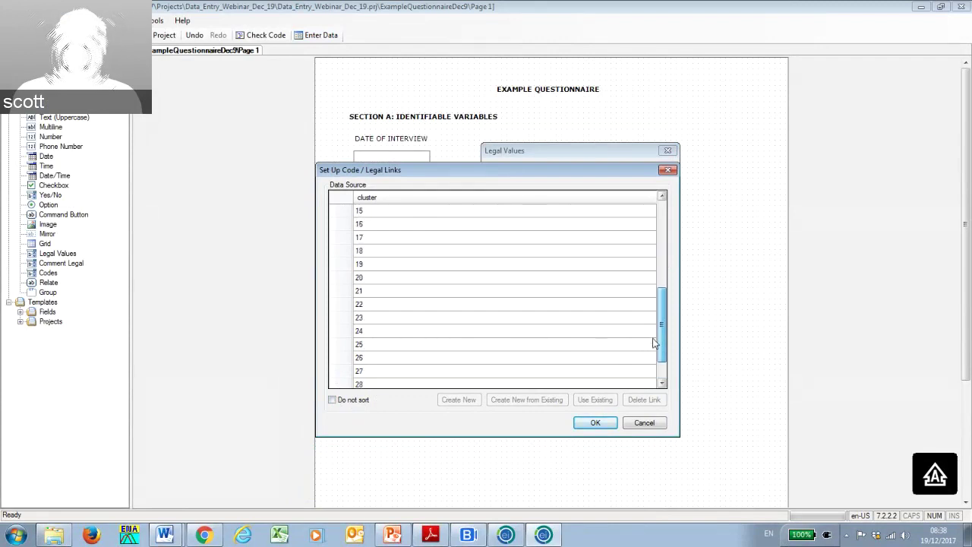
Accept the cluster values list with Do not sort left off and add the cluster number field to the form.
{"action": "left_click", "coordinate": [332, 405]}
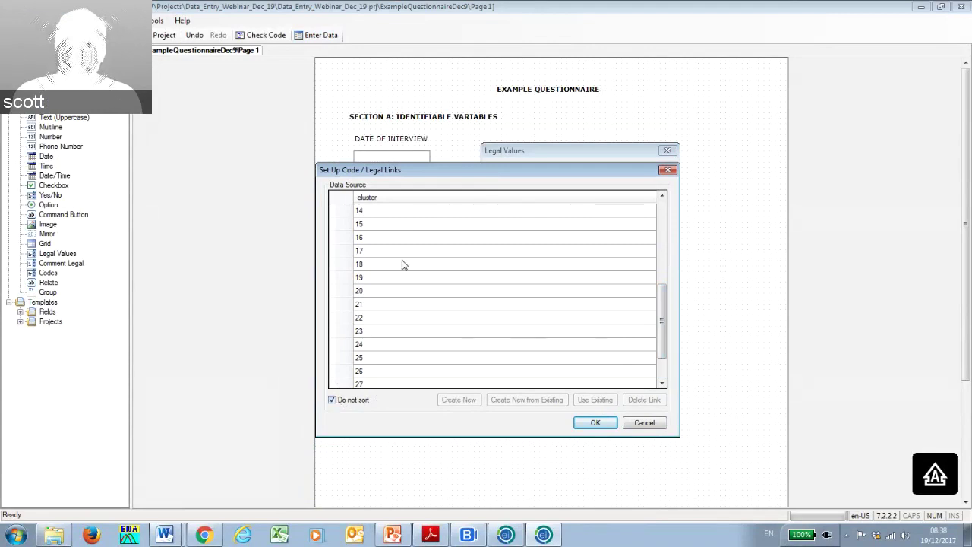
{"action": "left_click", "coordinate": [333, 400]}
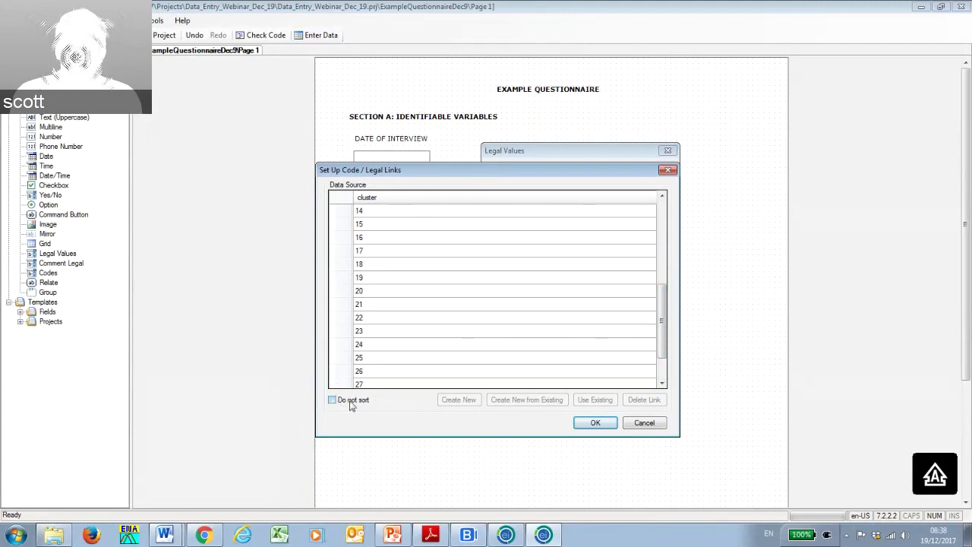
{"action": "scroll", "coordinate": [659, 346], "scroll_direction": "down", "scroll_amount": 1}
{"action": "left_click_drag", "start_coordinate": [660, 346], "coordinate": [658, 268]}
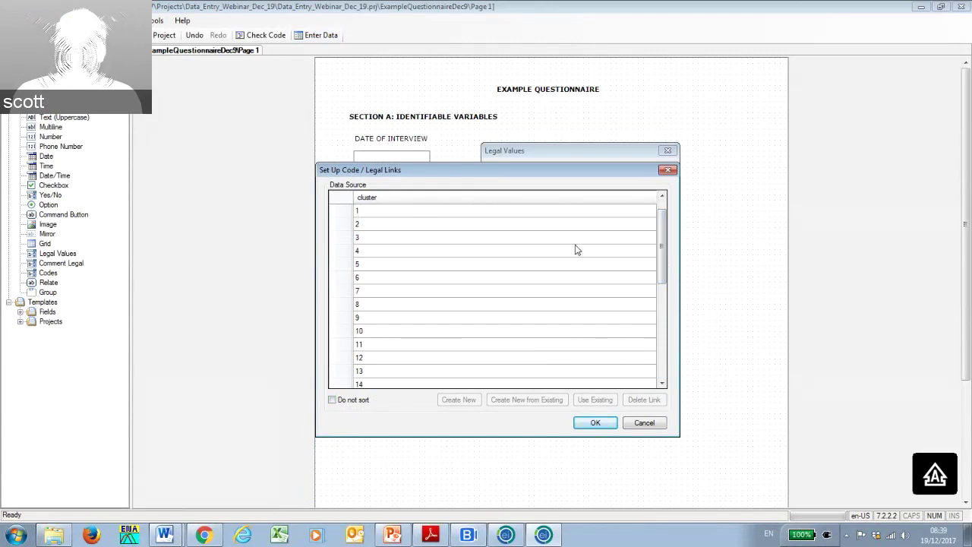
{"action": "left_click_drag", "start_coordinate": [662, 266], "coordinate": [662, 342]}
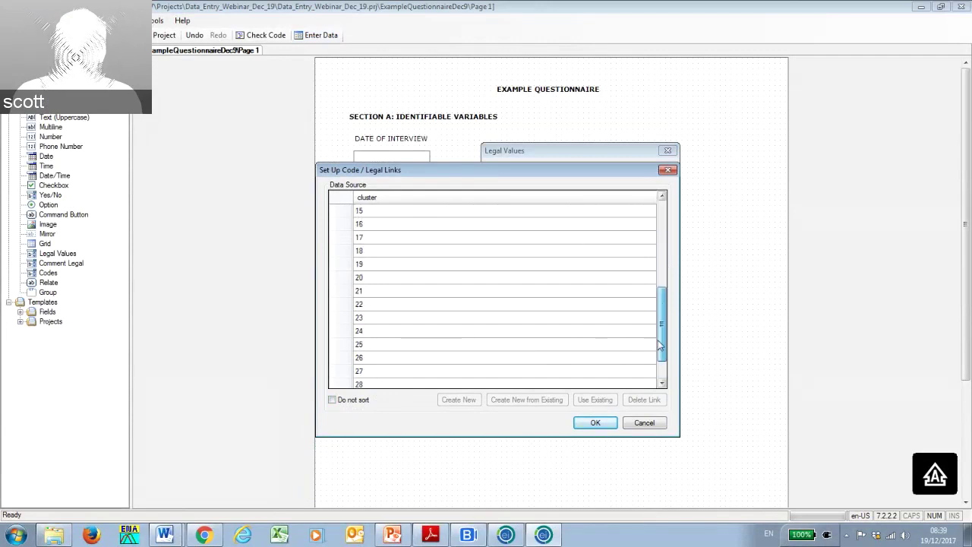
{"action": "left_click", "coordinate": [546, 357]}
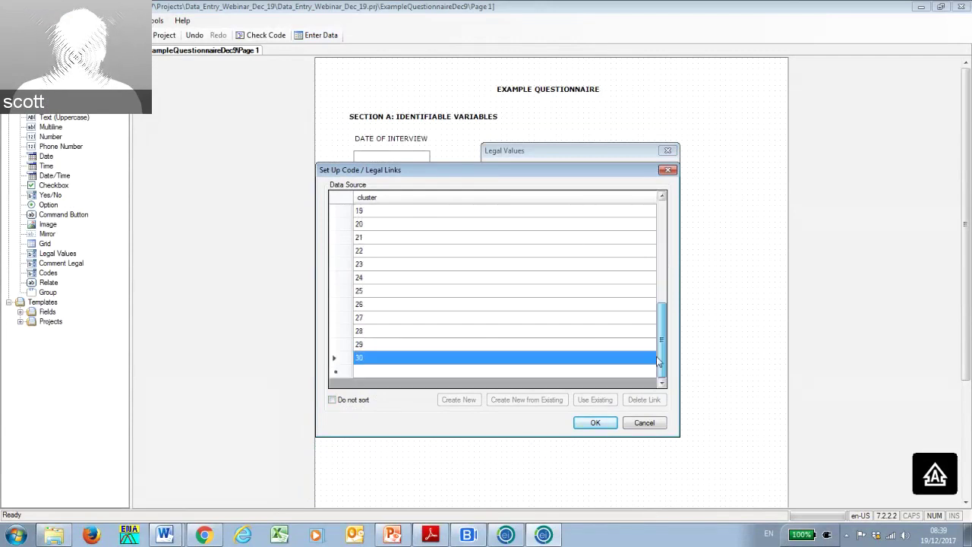
{"action": "left_click", "coordinate": [594, 424]}
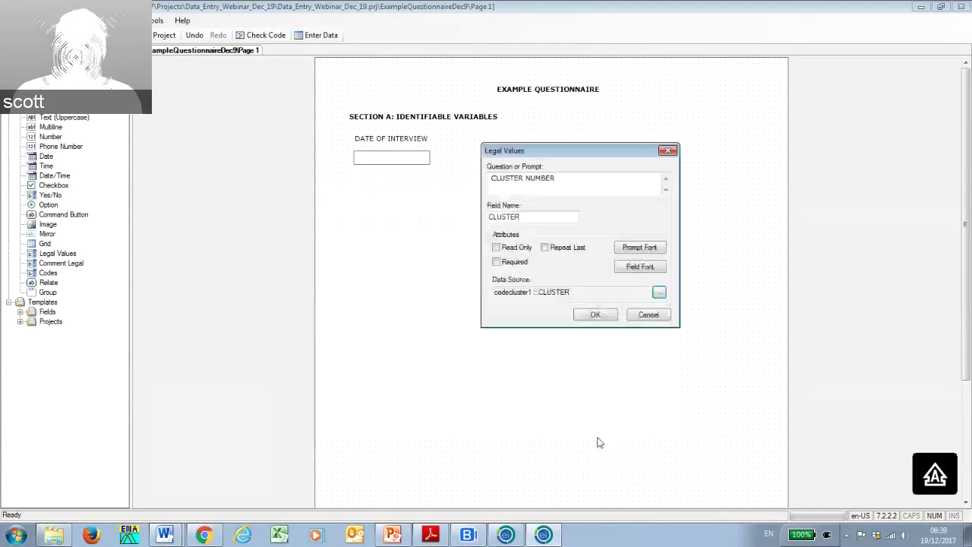
{"action": "left_click", "coordinate": [594, 314]}
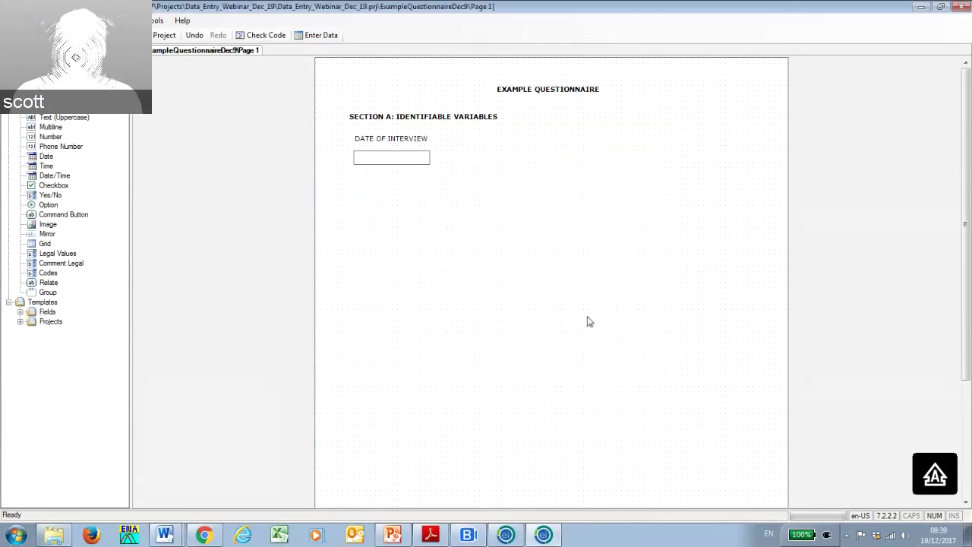
Narrow the cluster number dropdown to roughly the width of the date of interview box.
{"action": "mouse_move", "coordinate": [505, 151]}
{"action": "left_mouse_down"}
{"action": "mouse_move", "coordinate": [489, 148]}
{"action": "mouse_move", "coordinate": [509, 156]}
{"action": "left_mouse_up"}
{"action": "key", "text": "Delete"}
{"action": "key", "text": "ctrl+z"}
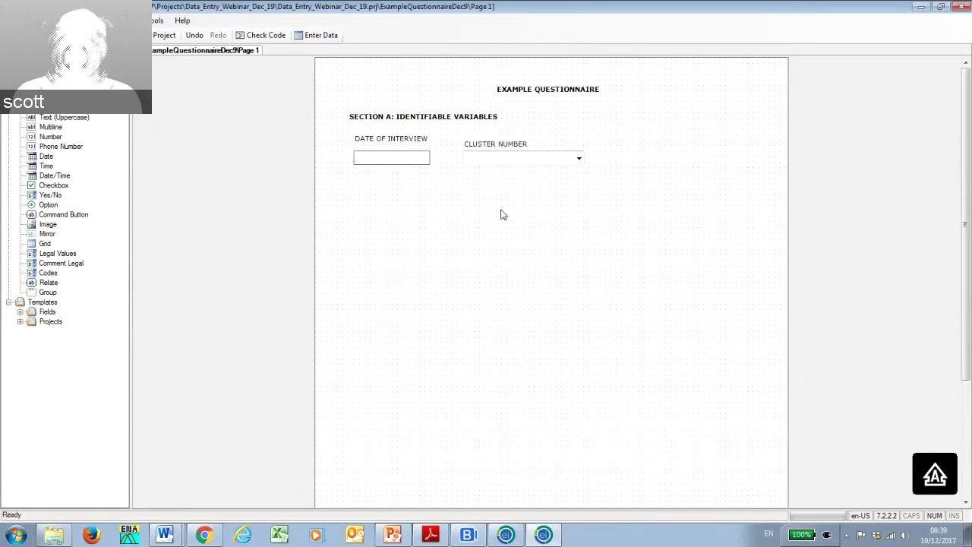
{"action": "left_click_drag", "start_coordinate": [581, 158], "coordinate": [536, 157]}
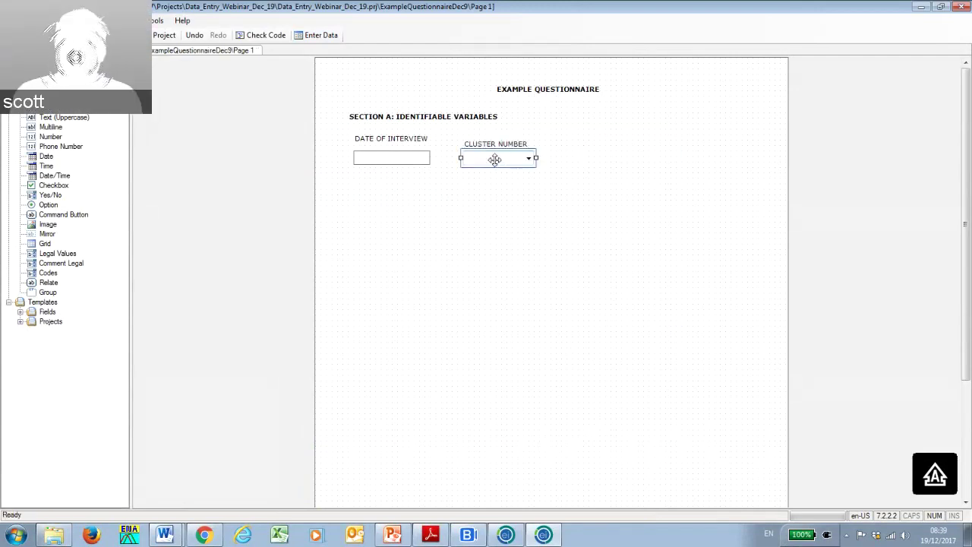
Check the order of the values in the form's cluster number dropdown through to the end of the list.
{"action": "left_click", "coordinate": [529, 158]}
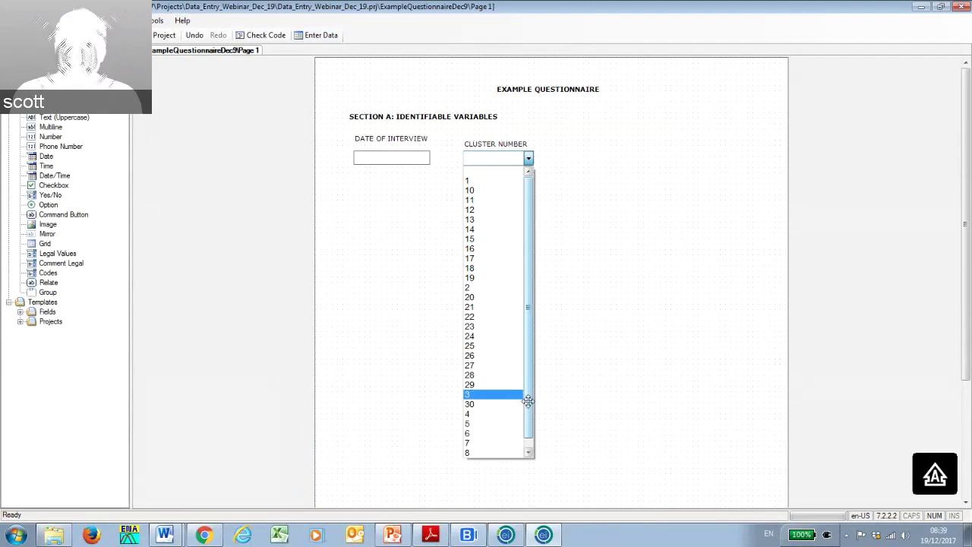
{"action": "left_click_drag", "start_coordinate": [528, 401], "coordinate": [527, 414]}
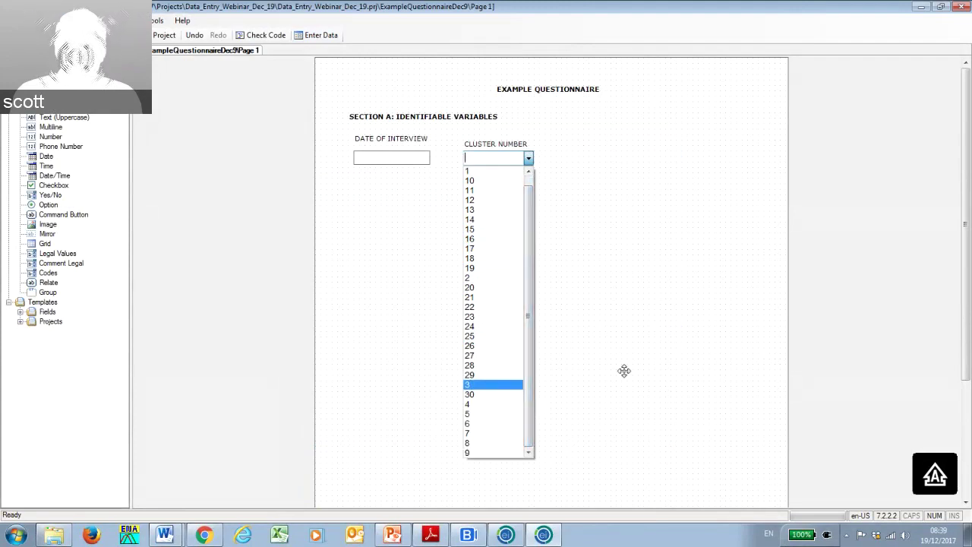
{"action": "left_click", "coordinate": [483, 144]}
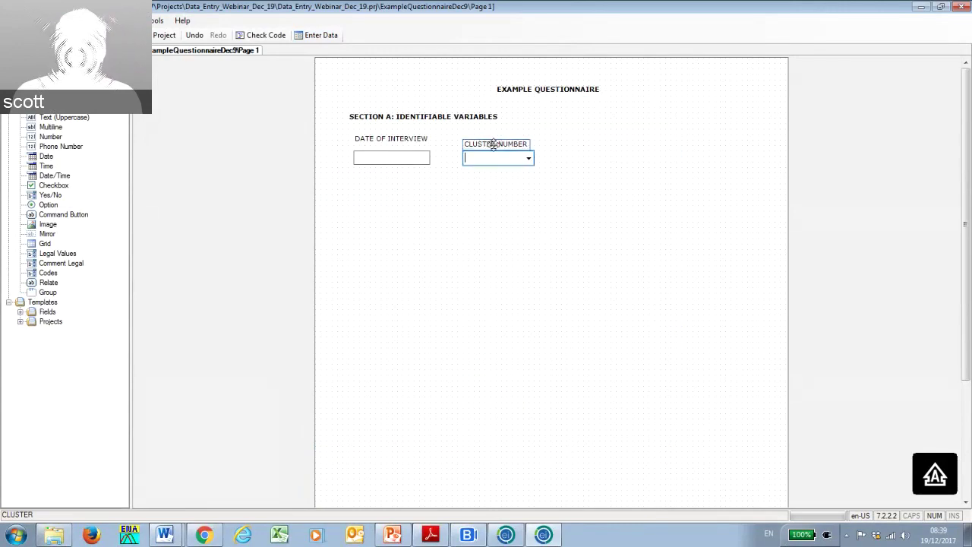
Turn on Do not sort for the cluster number field's data source and save the field's properties.
{"action": "left_click", "coordinate": [481, 206]}
{"action": "left_click", "coordinate": [491, 157]}
{"action": "left_click", "coordinate": [488, 149]}
{"action": "left_click", "coordinate": [488, 149]}
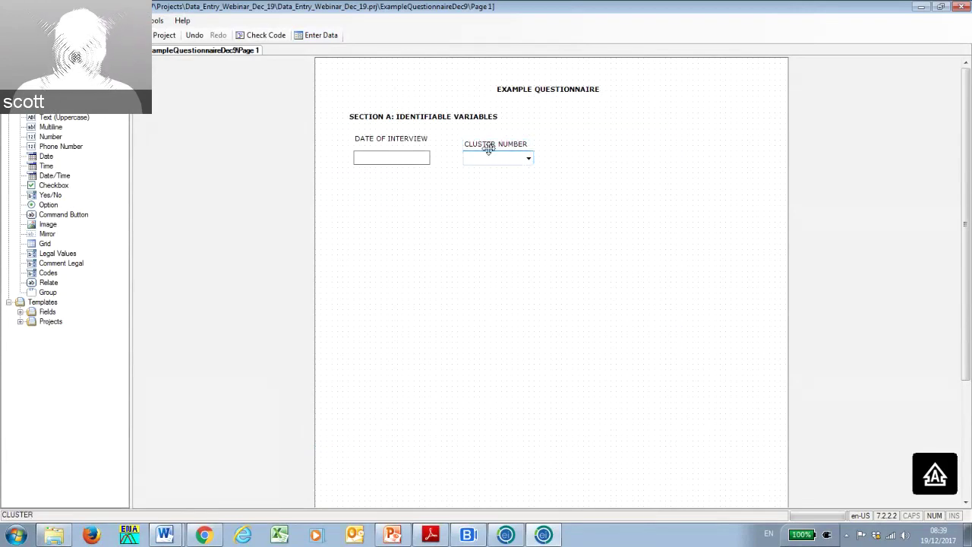
{"action": "right_click", "coordinate": [488, 149]}
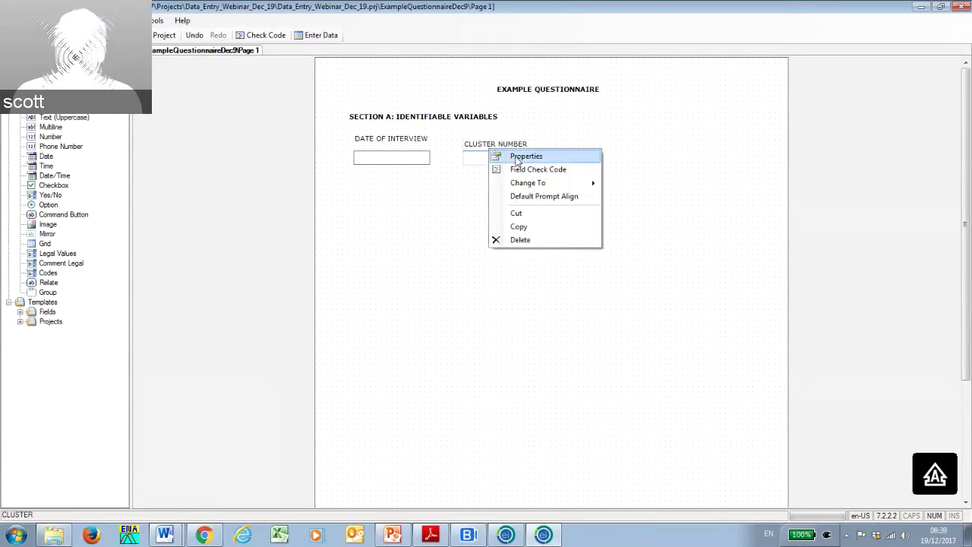
{"action": "left_click", "coordinate": [516, 158]}
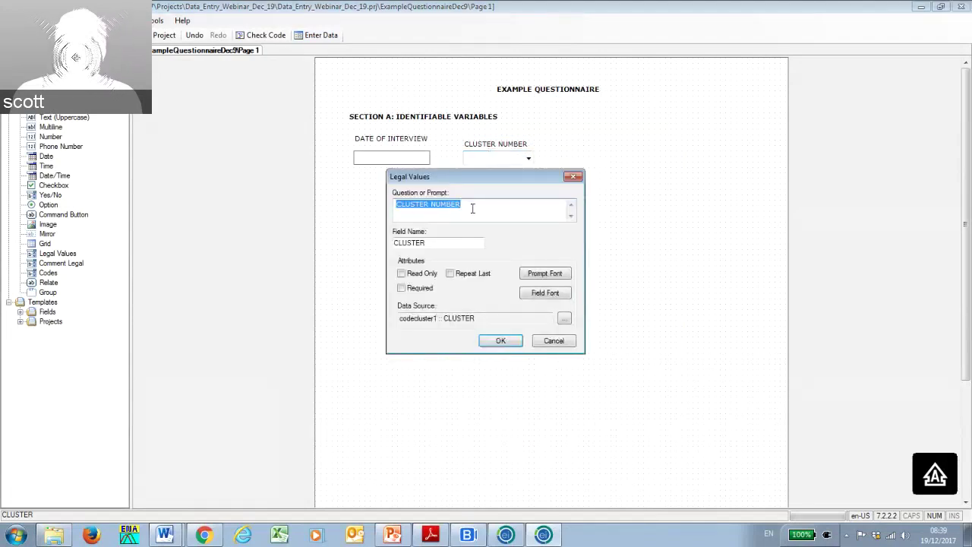
{"action": "left_click", "coordinate": [457, 242]}
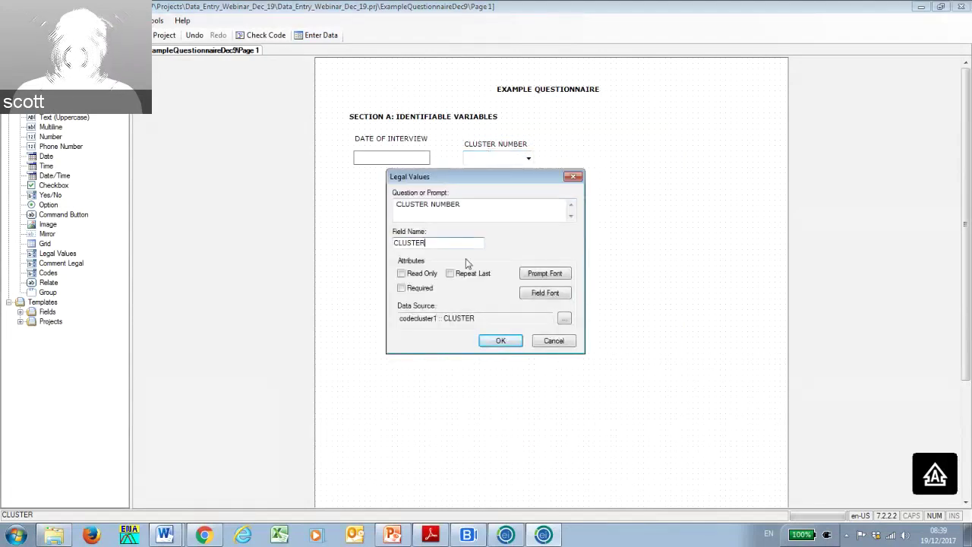
{"action": "left_click", "coordinate": [563, 320]}
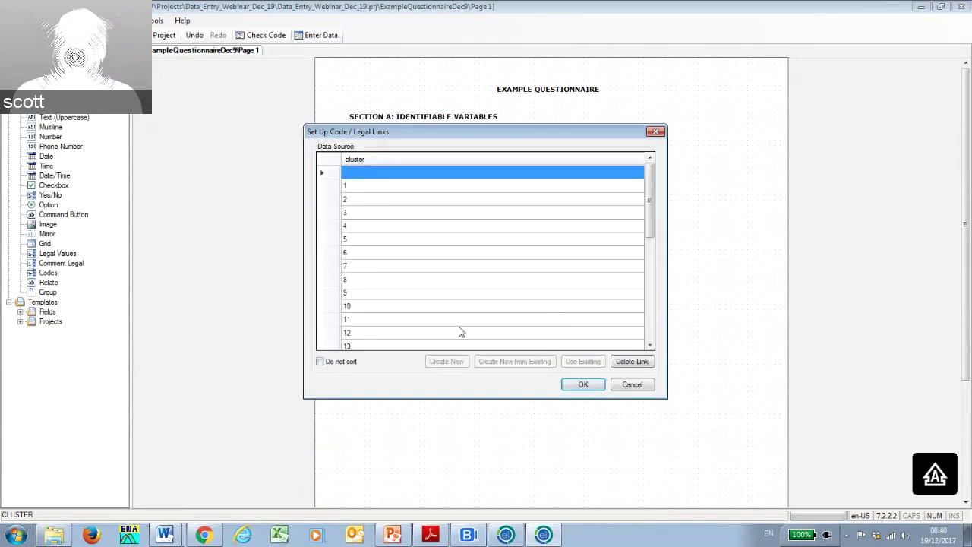
{"action": "left_click", "coordinate": [320, 362]}
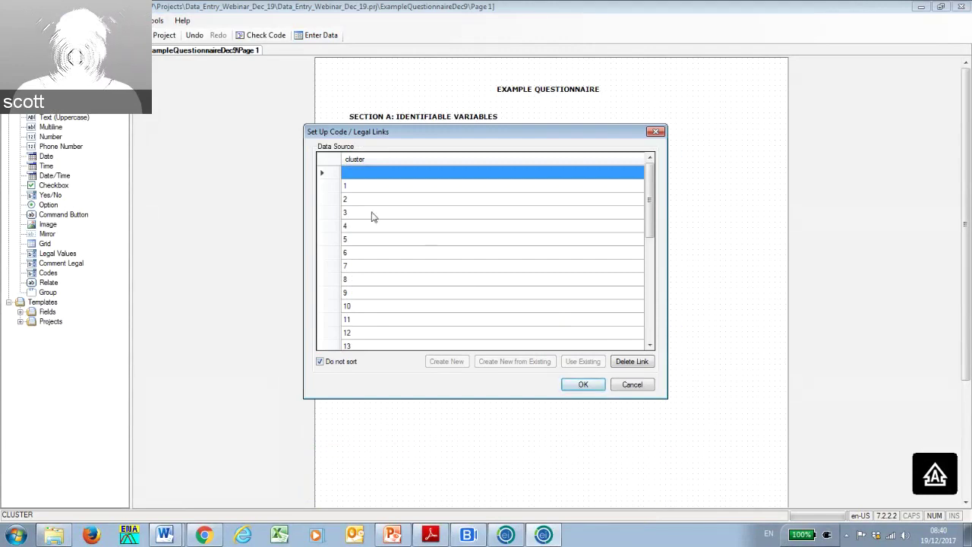
{"action": "left_click", "coordinate": [581, 385]}
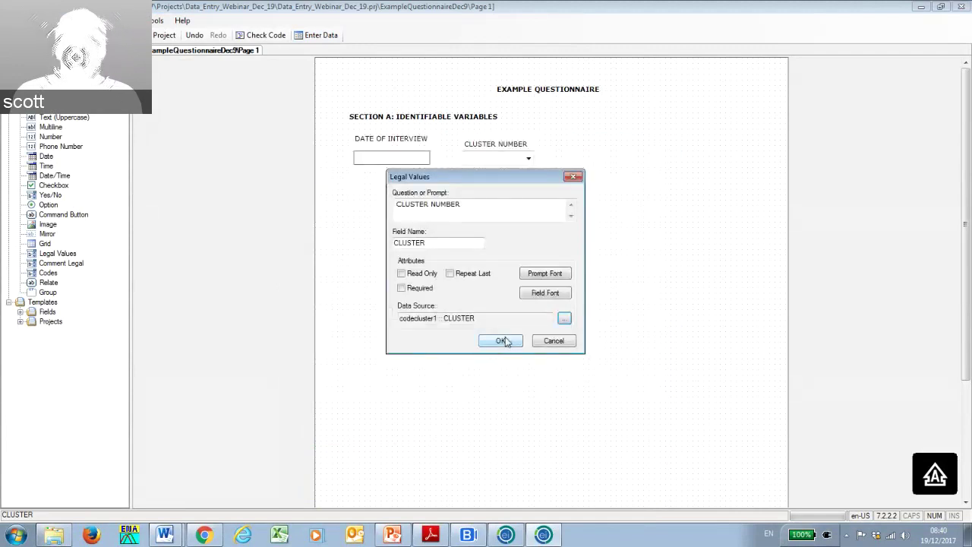
{"action": "left_click", "coordinate": [505, 339]}
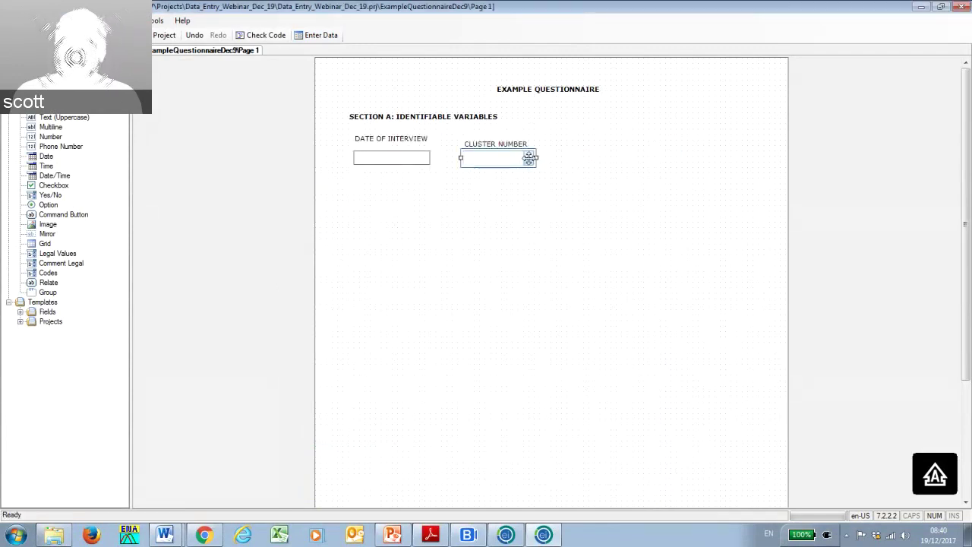
Recheck the value order in the cluster number dropdown with sorting turned off.
{"action": "left_click", "coordinate": [528, 158]}
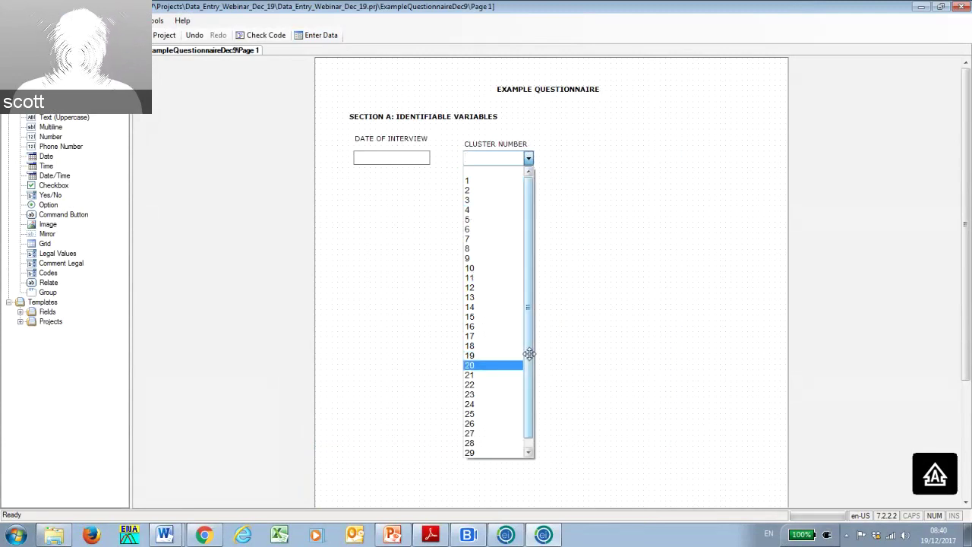
{"action": "scroll", "coordinate": [529, 354], "scroll_direction": "down", "scroll_amount": 1}
{"action": "left_click", "coordinate": [577, 274]}
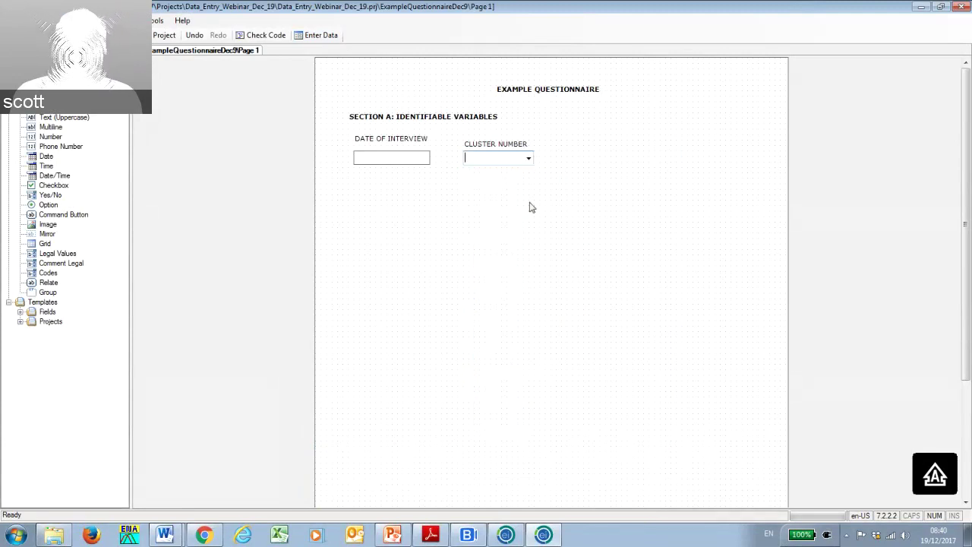
Review the cluster number field's properties and its data source's Do not sort setting without changing anything.
{"action": "left_click", "coordinate": [498, 145]}
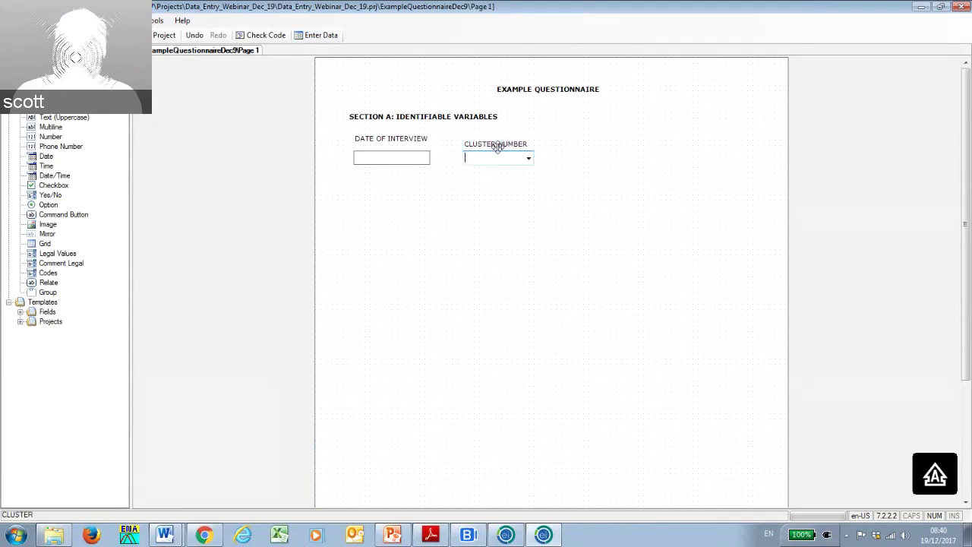
{"action": "right_click", "coordinate": [498, 148]}
{"action": "left_click", "coordinate": [534, 155]}
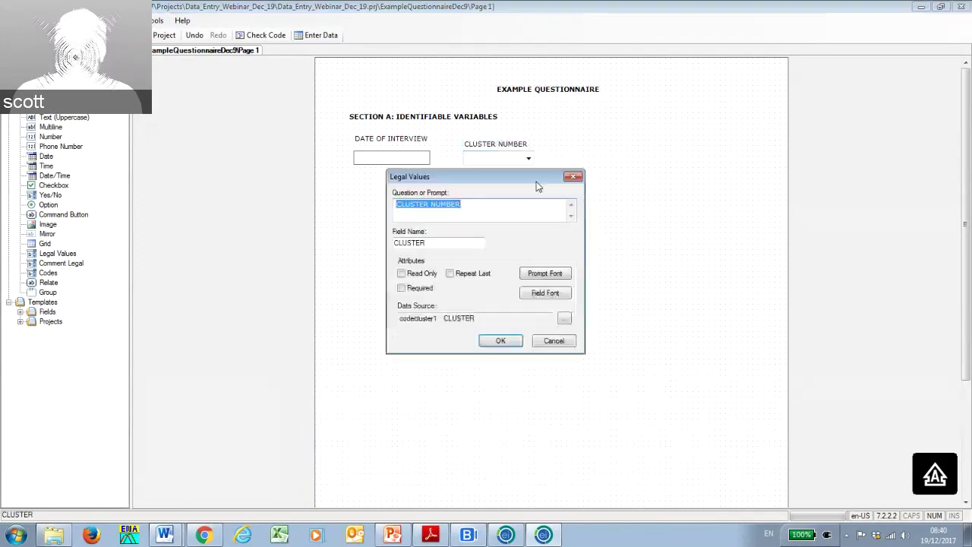
{"action": "left_click", "coordinate": [565, 320]}
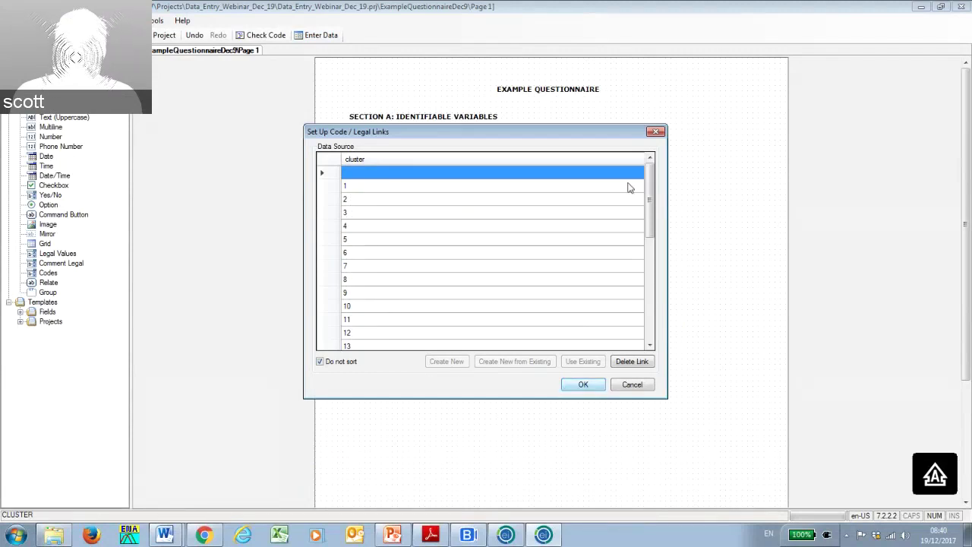
{"action": "left_click", "coordinate": [658, 133]}
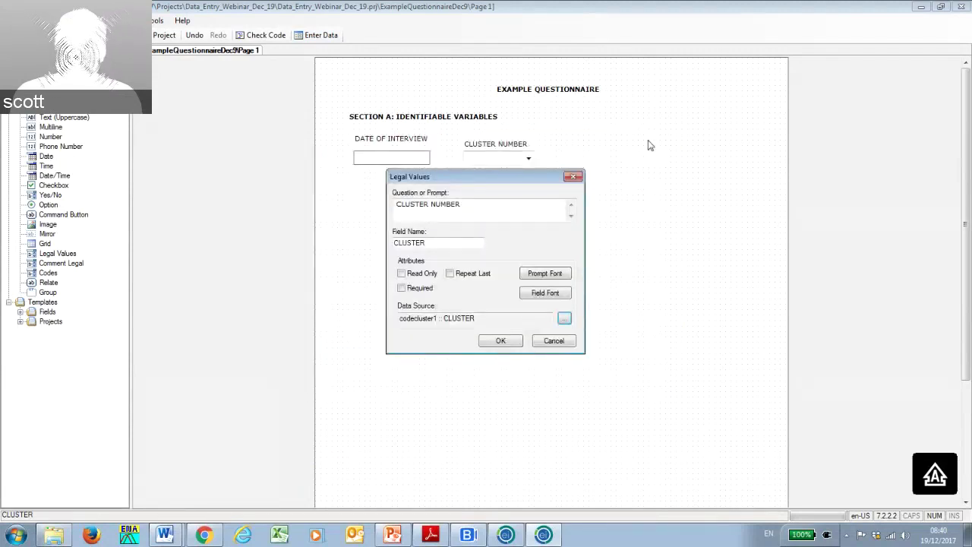
{"action": "left_click", "coordinate": [575, 178]}
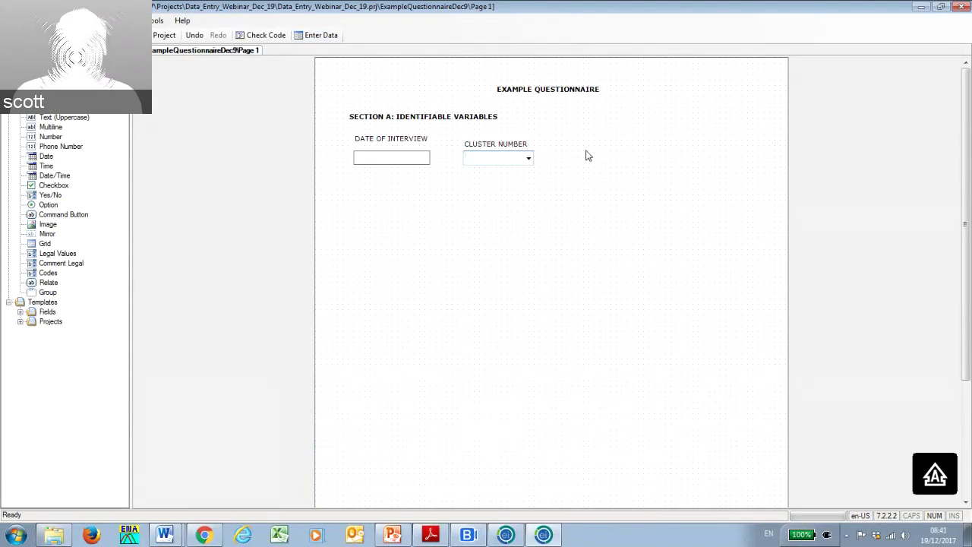
{"action": "right_click", "coordinate": [582, 156]}
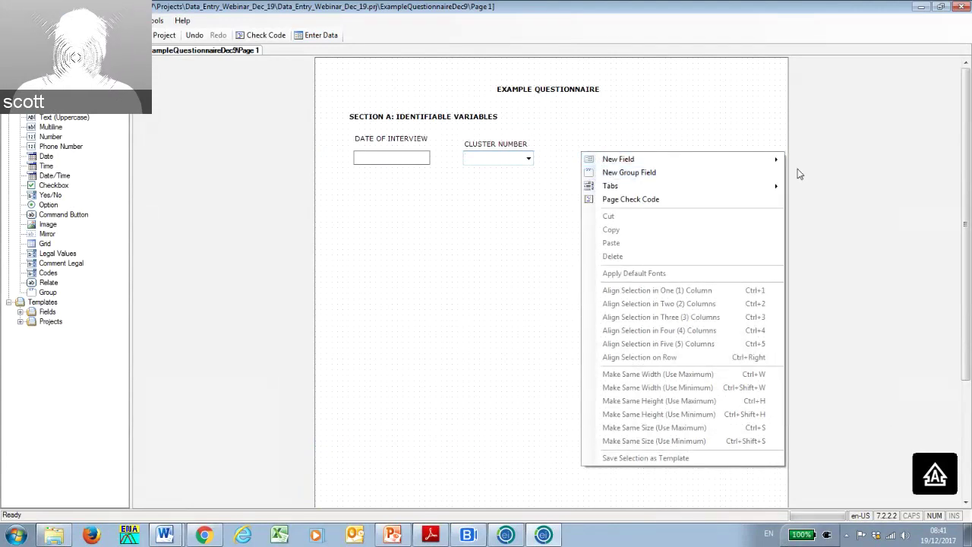
{"action": "mouse_move", "coordinate": [763, 166]}
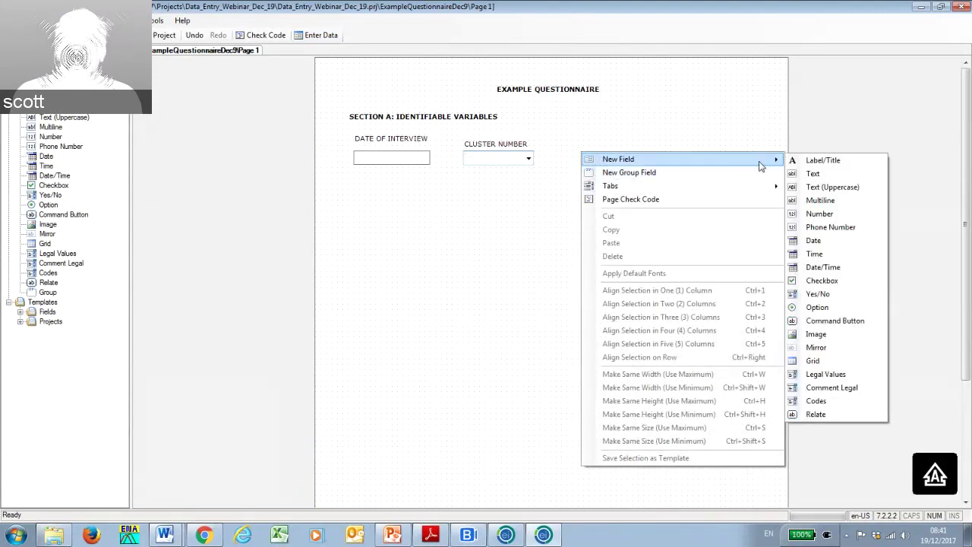
{"action": "left_click", "coordinate": [823, 217]}
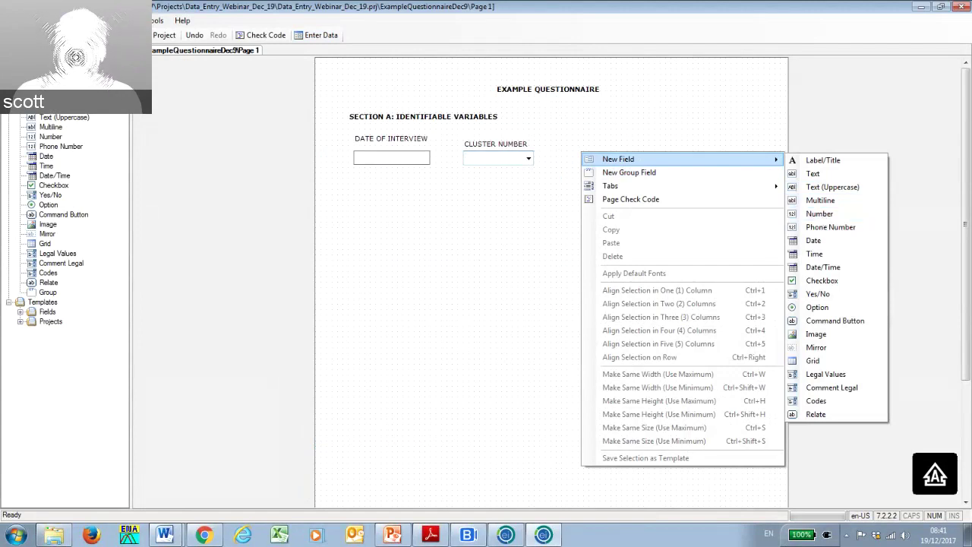
Check Section A of the Word questionnaire, then add a Number field beside the cluster number with the prompt HH NUMBER.
{"action": "key", "text": "alt+Tab"}
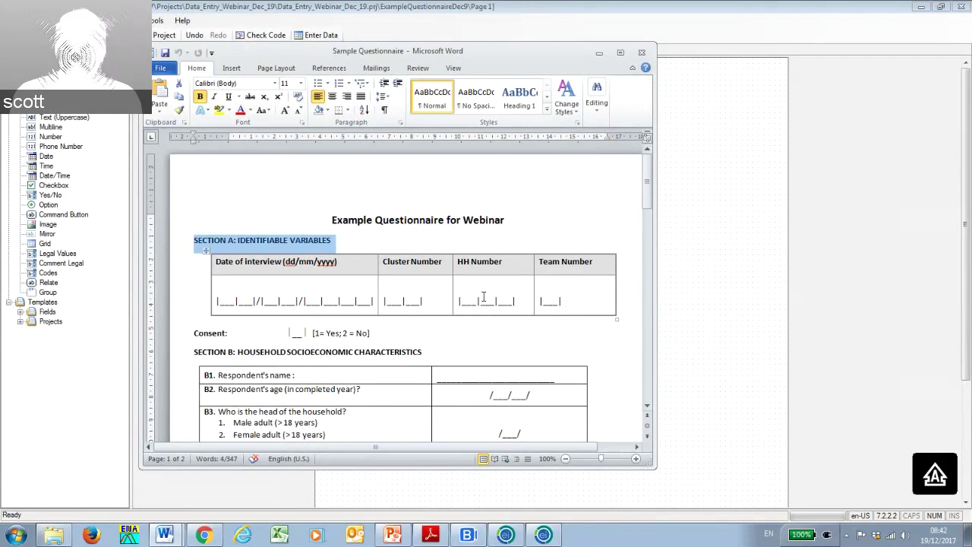
{"action": "left_click", "coordinate": [642, 52]}
{"action": "right_click", "coordinate": [573, 159]}
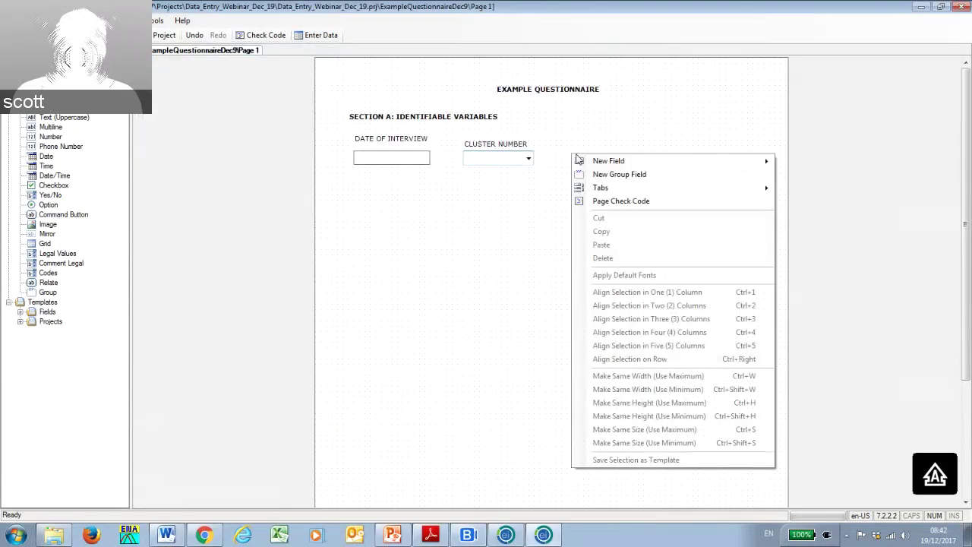
{"action": "mouse_move", "coordinate": [608, 163]}
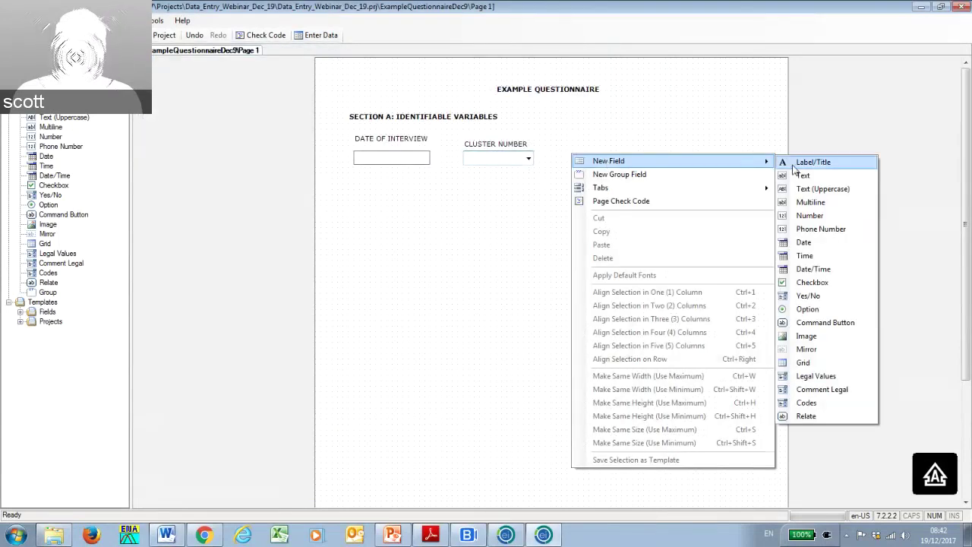
{"action": "left_click", "coordinate": [809, 216]}
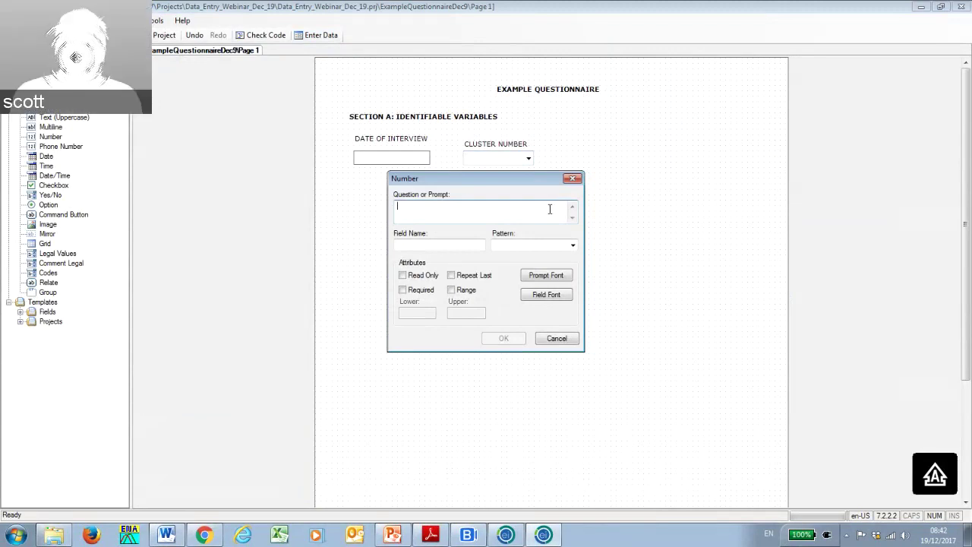
{"action": "type", "text": "h"}
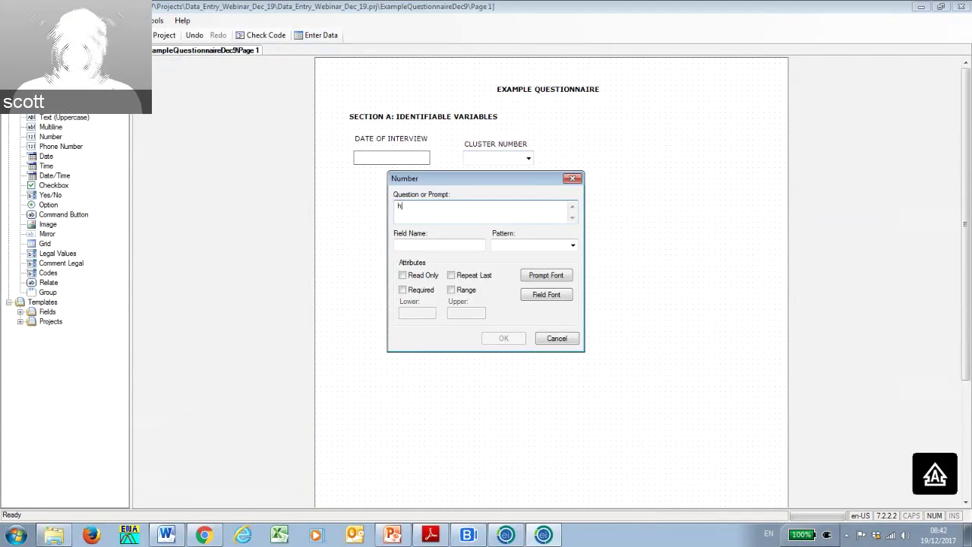
{"action": "key", "text": "BackSpace"}
{"action": "type", "text": "HH NUMBER"}
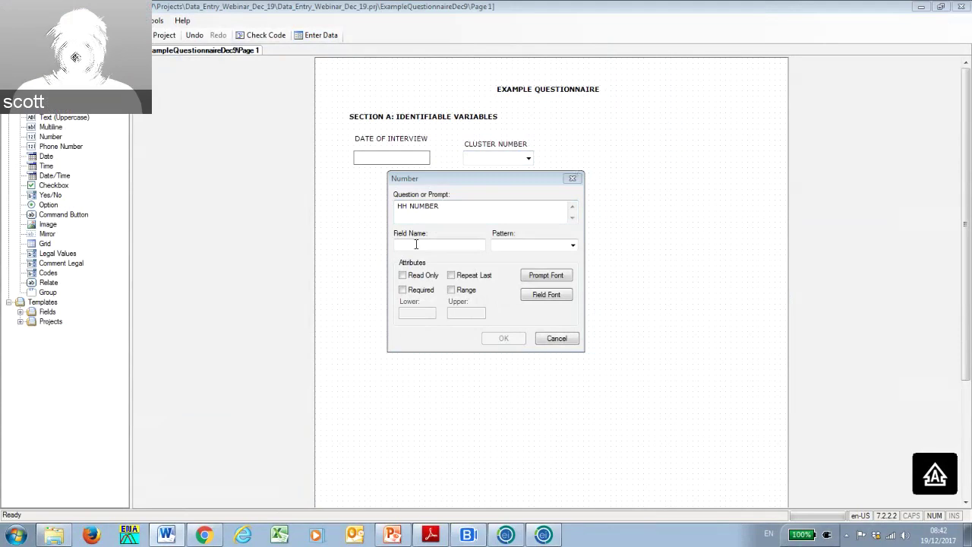
Shorten the new number field's name to HH.
{"action": "left_click", "coordinate": [417, 243]}
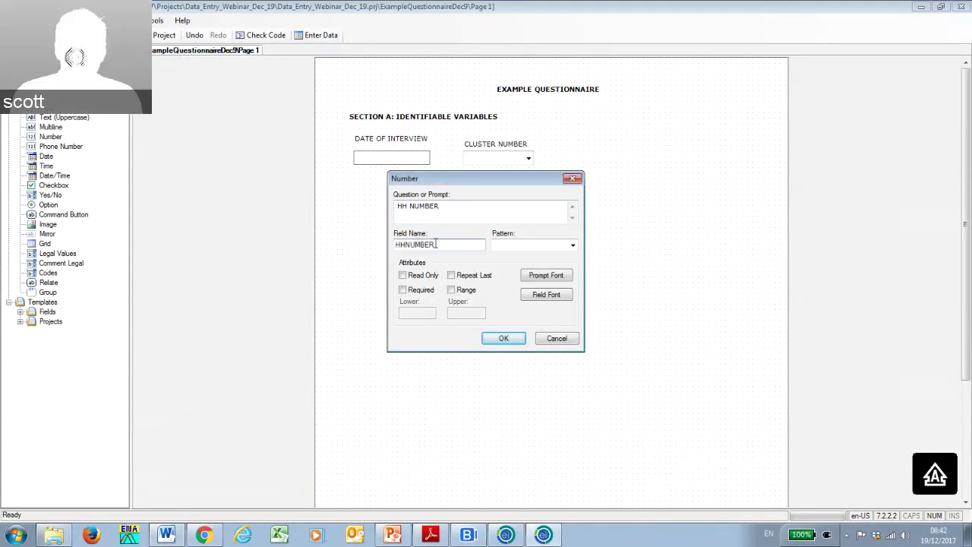
{"action": "key", "text": "BackSpace"}
{"action": "key", "text": "BackSpace"}
{"action": "key", "text": "BackSpace"}
{"action": "key", "text": "BackSpace"}
{"action": "key", "text": "BackSpace"}
{"action": "key", "text": "BackSpace"}
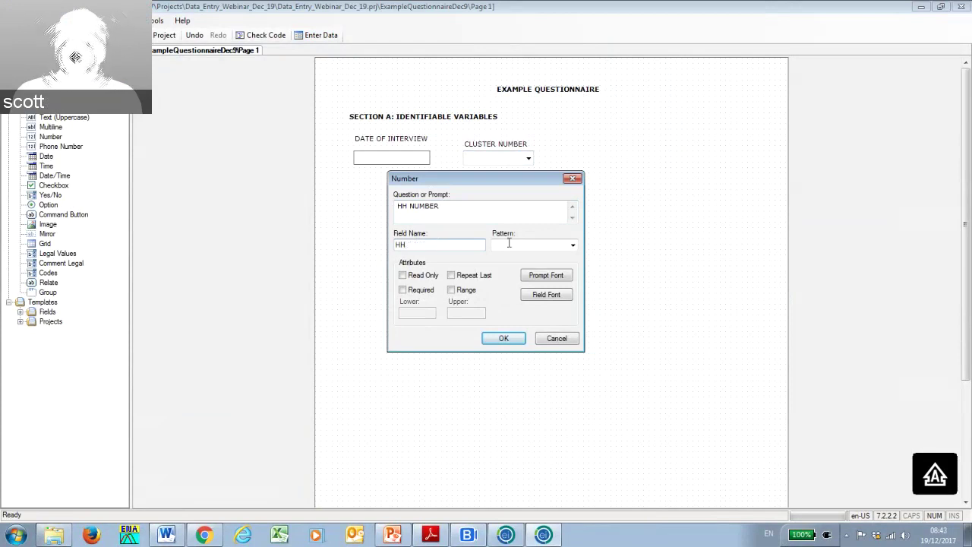
Try a decimal pattern for the HH number field, choosing ##.### and shortening it to ##.##.
{"action": "left_click", "coordinate": [573, 245]}
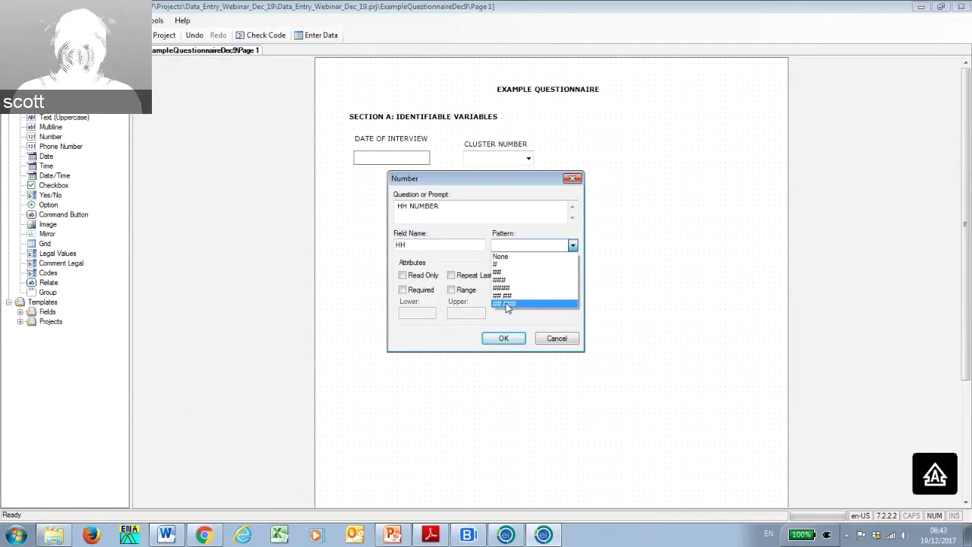
{"action": "left_click", "coordinate": [506, 303]}
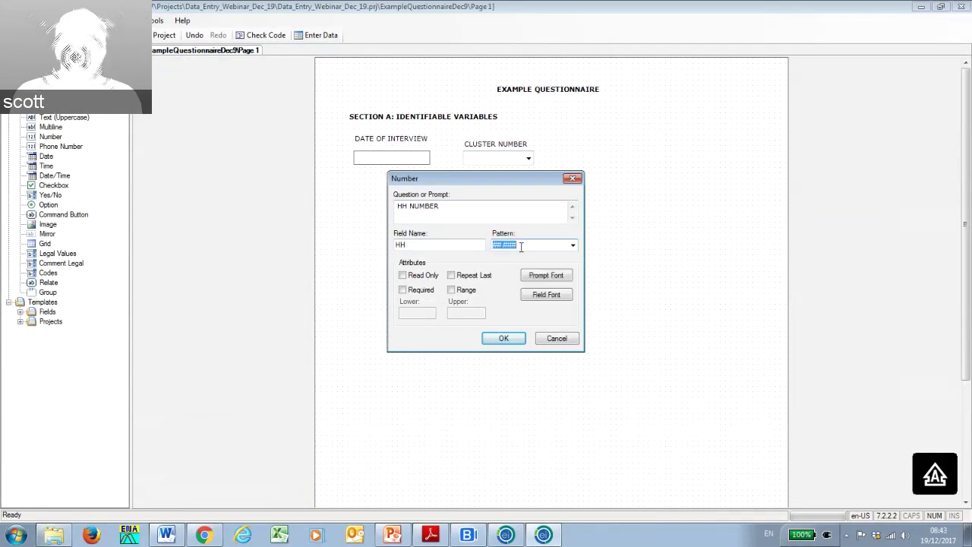
{"action": "left_click", "coordinate": [521, 247]}
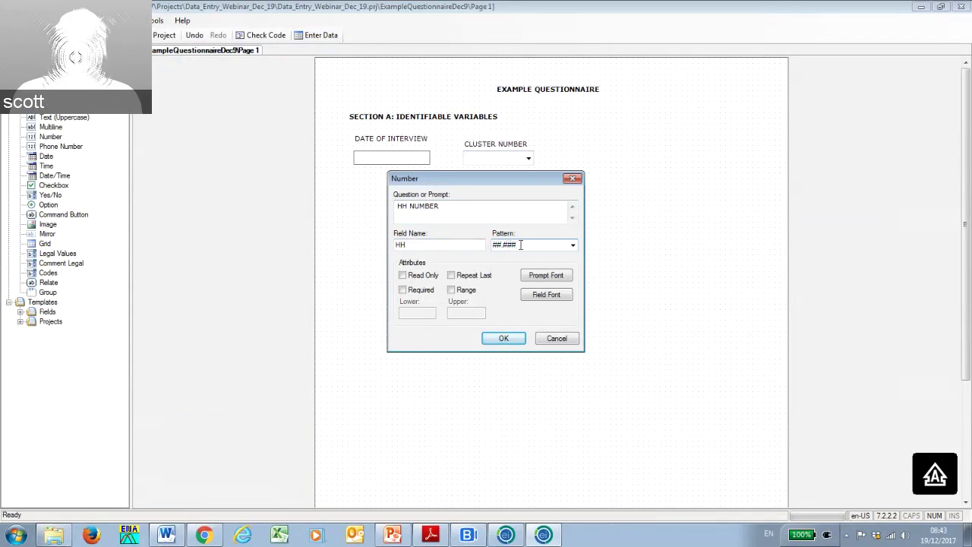
{"action": "key", "text": "BackSpace"}
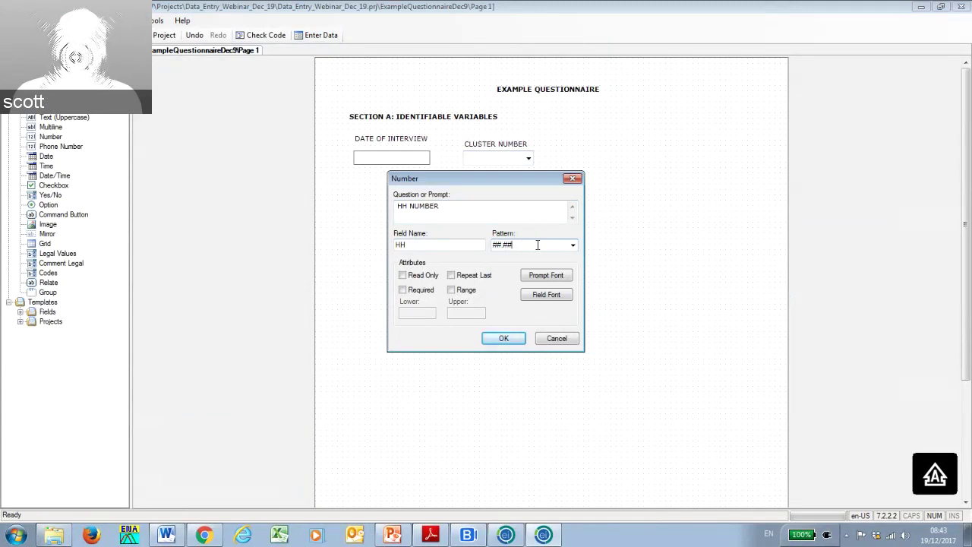
Set the HH number field's pattern to ## and limit its range to 1 through 15.
{"action": "left_click", "coordinate": [572, 245]}
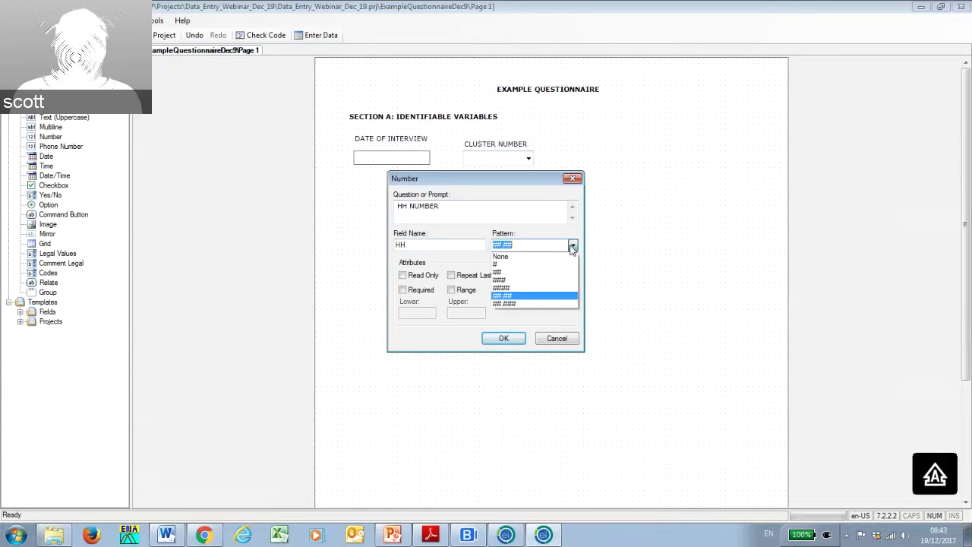
{"action": "left_click", "coordinate": [505, 273]}
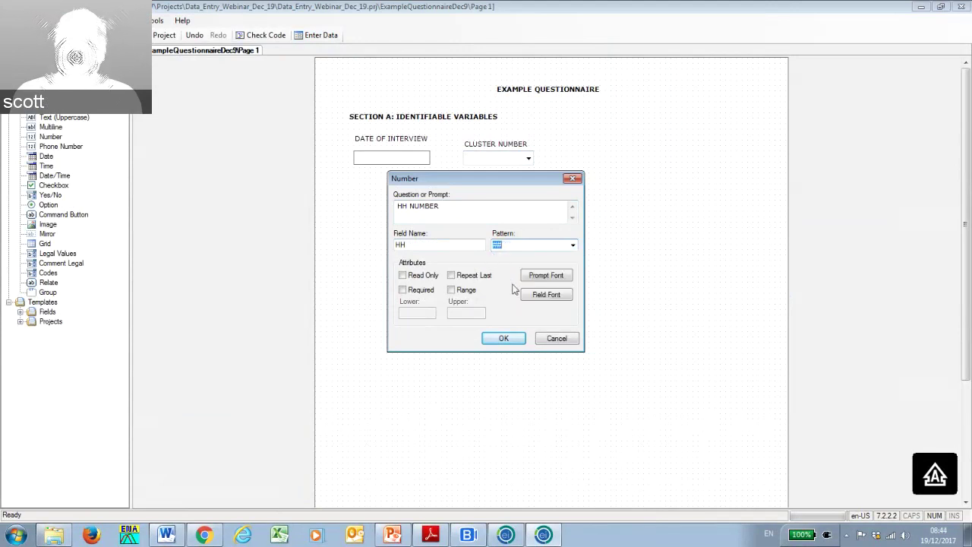
{"action": "left_click", "coordinate": [451, 292]}
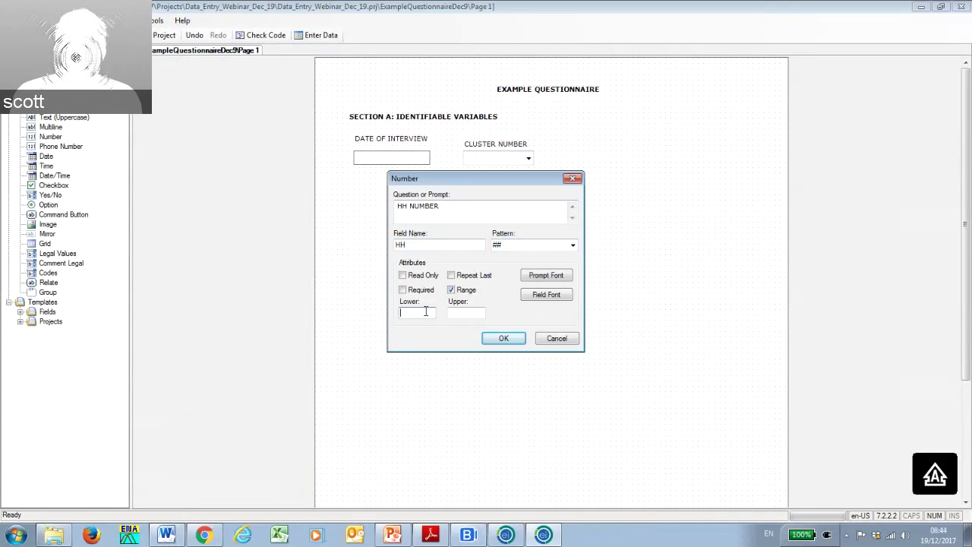
{"action": "type", "text": "1"}
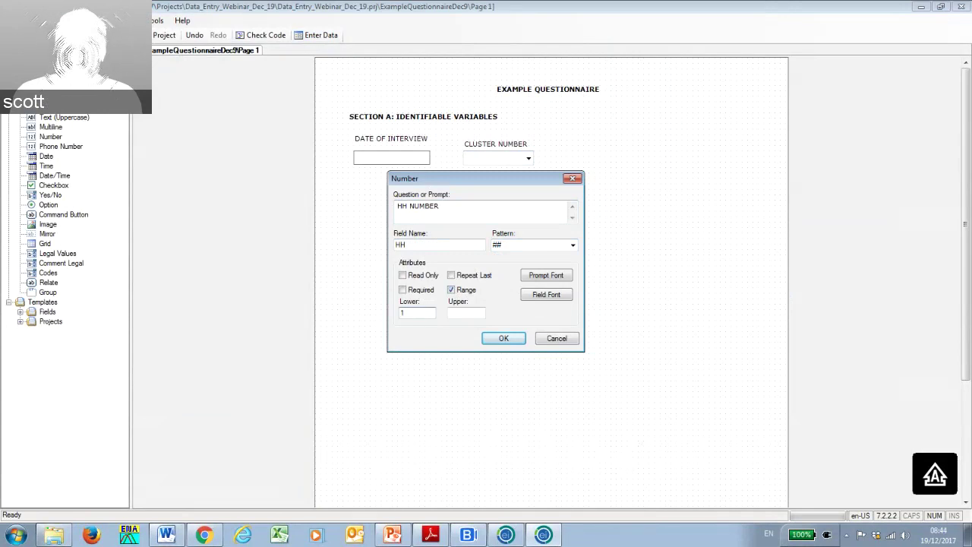
{"action": "left_click", "coordinate": [459, 313]}
{"action": "type", "text": "15"}
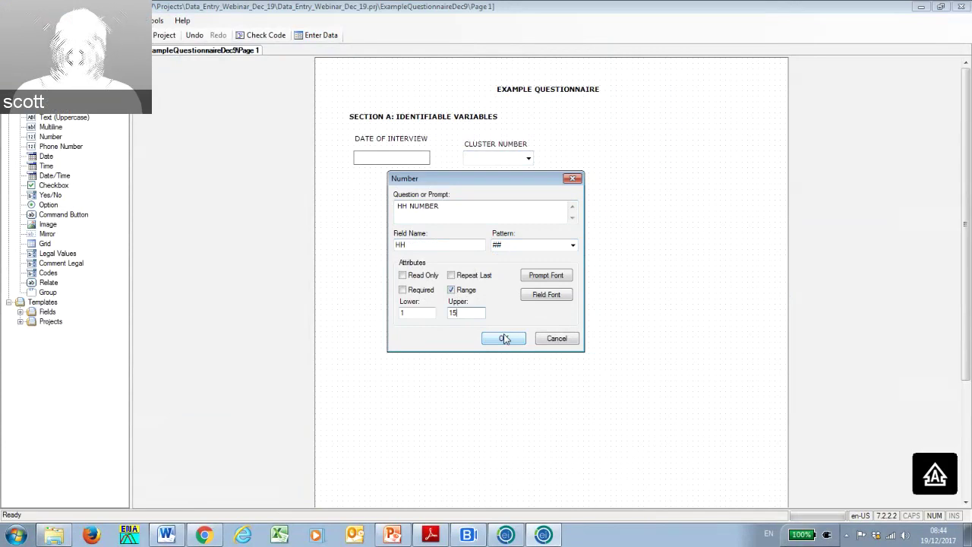
Change the range's lower limit to 01 and save the HH number field's properties.
{"action": "double_click", "coordinate": [408, 312]}
{"action": "type", "text": "1"}
{"action": "key", "text": "BackSpace"}
{"action": "type", "text": "0"}
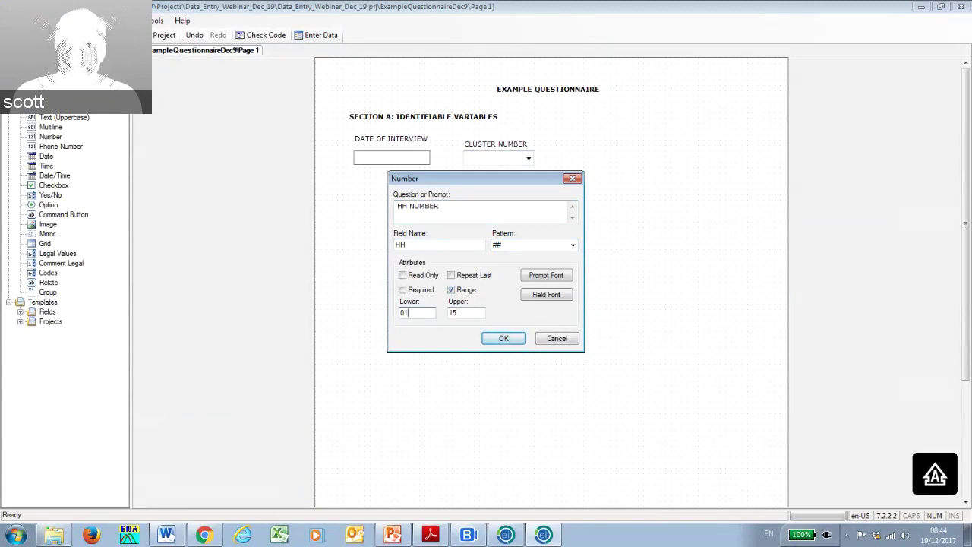
{"action": "left_click", "coordinate": [503, 338]}
Move the HH number entry box directly beneath its prompt, in line with the cluster number box.
{"action": "left_click", "coordinate": [579, 167]}
{"action": "mouse_move", "coordinate": [578, 166]}
{"action": "left_mouse_down"}
{"action": "mouse_move", "coordinate": [579, 149]}
{"action": "mouse_move", "coordinate": [569, 155]}
{"action": "left_mouse_up"}
{"action": "left_click", "coordinate": [577, 143]}
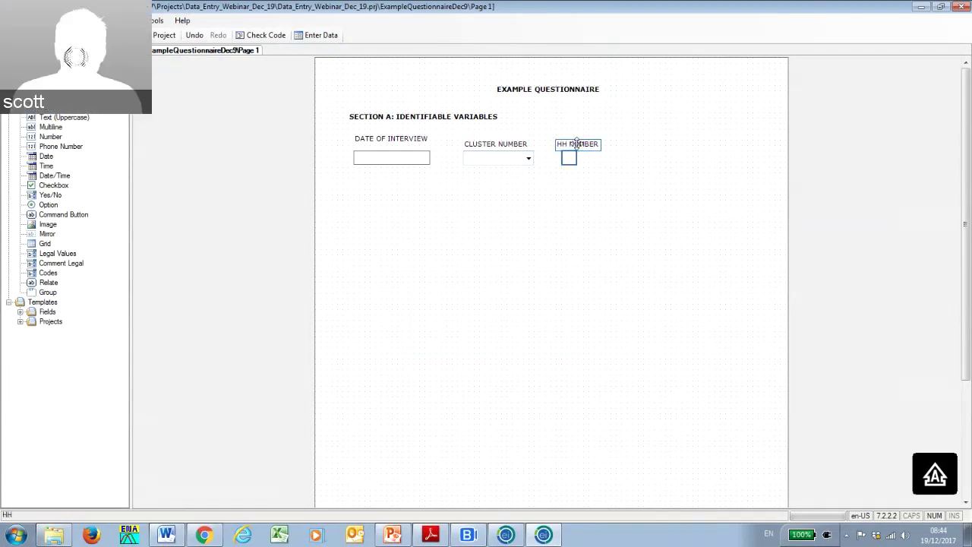
{"action": "left_click", "coordinate": [636, 156]}
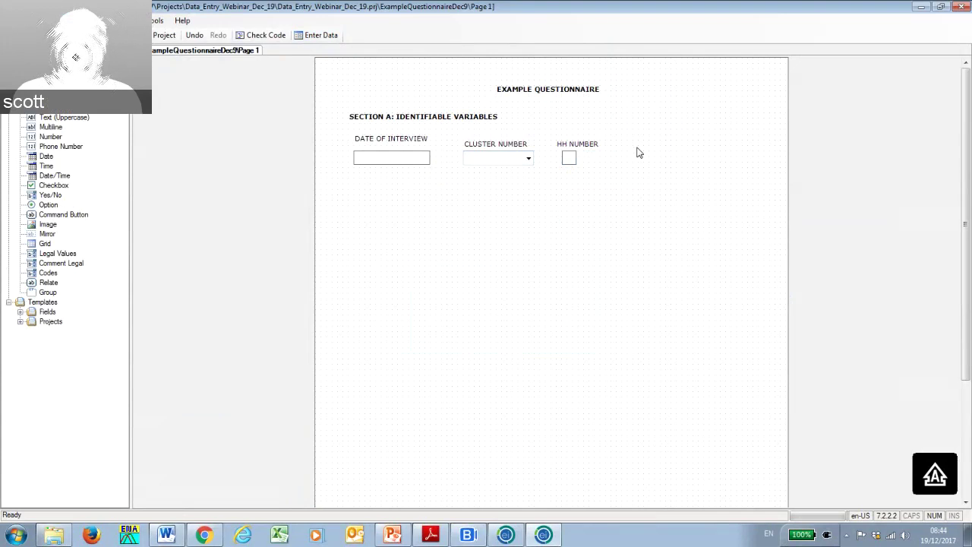
Add a Legal Values field beside HH NUMBER with the prompt TEAM NUMBER and the field name TEAM.
{"action": "right_click", "coordinate": [638, 153]}
{"action": "mouse_move", "coordinate": [664, 157]}
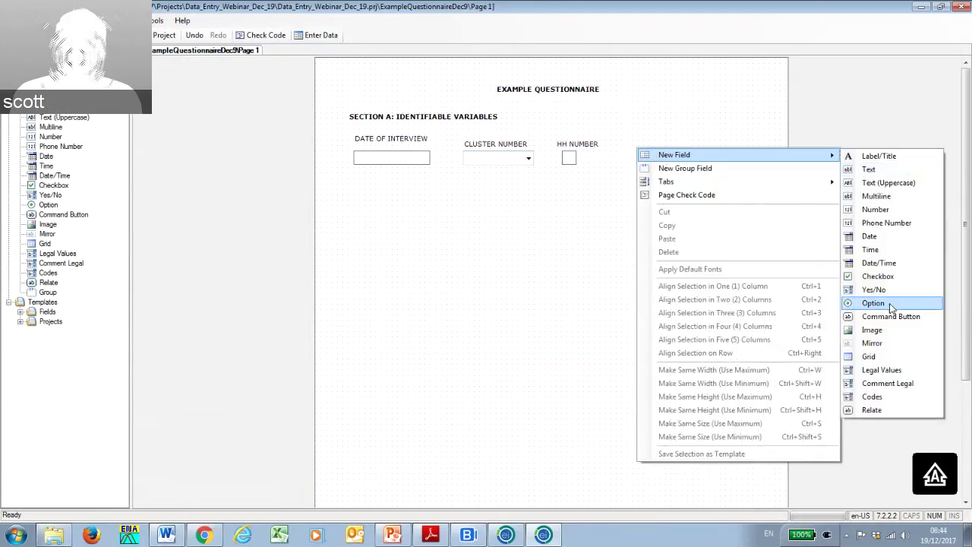
{"action": "left_click", "coordinate": [890, 372]}
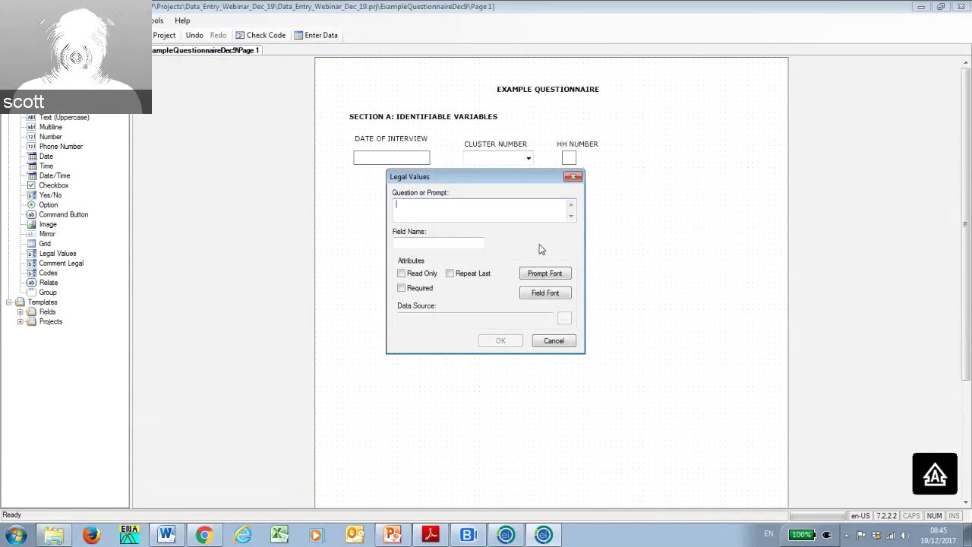
{"action": "type", "text": "TEAM NUMBER"}
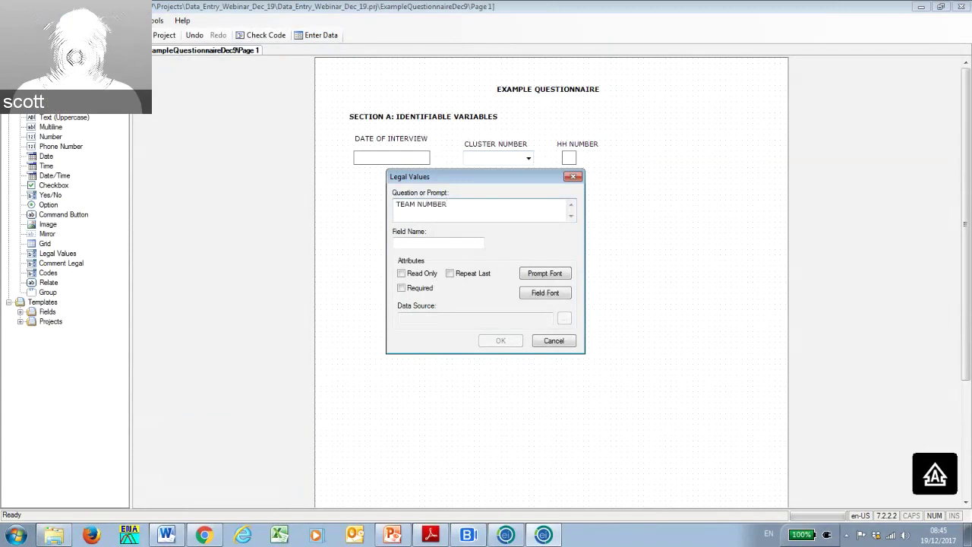
{"action": "left_click", "coordinate": [450, 242]}
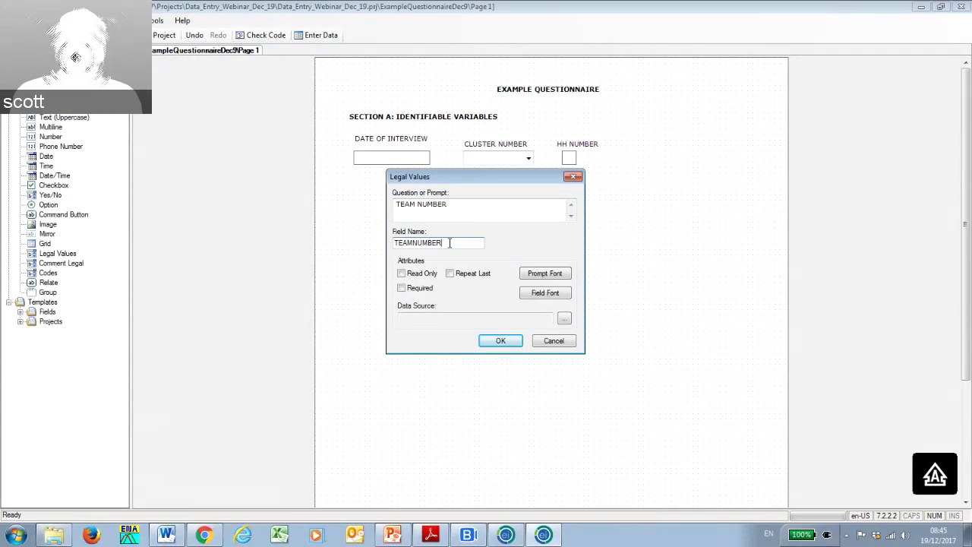
{"action": "key", "text": "BackSpace"}
{"action": "key", "text": "BackSpace"}
{"action": "key", "text": "BackSpace"}
{"action": "key", "text": "BackSpace"}
{"action": "key", "text": "BackSpace"}
{"action": "key", "text": "BackSpace"}
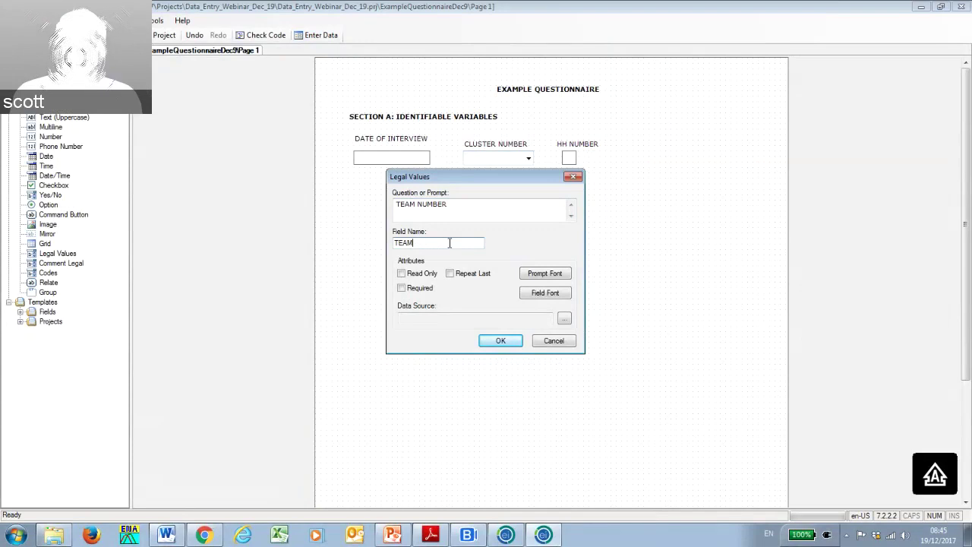
Create a new data source for the team number field with the values 1 to 5 and save the field.
{"action": "left_click", "coordinate": [563, 319]}
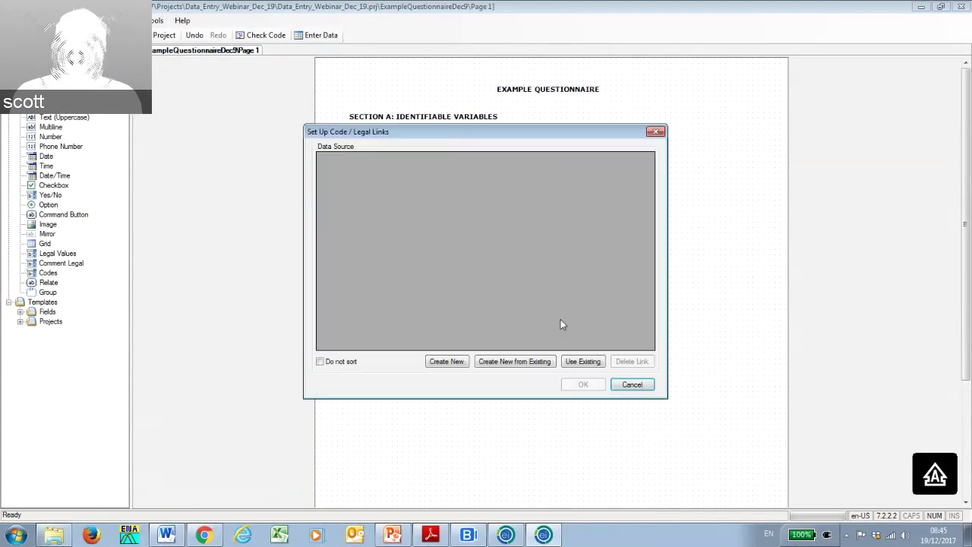
{"action": "left_click", "coordinate": [448, 362]}
{"action": "left_click", "coordinate": [405, 173]}
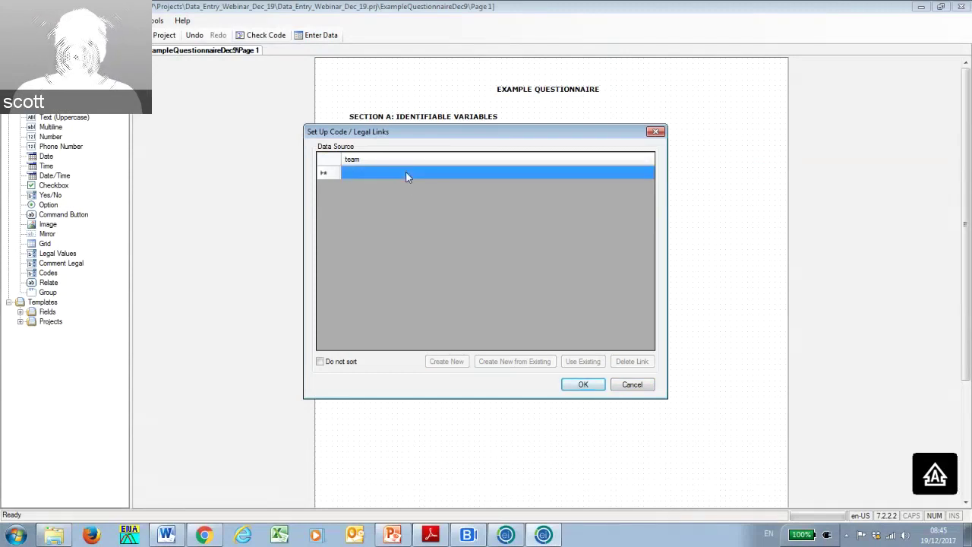
{"action": "left_click", "coordinate": [406, 173]}
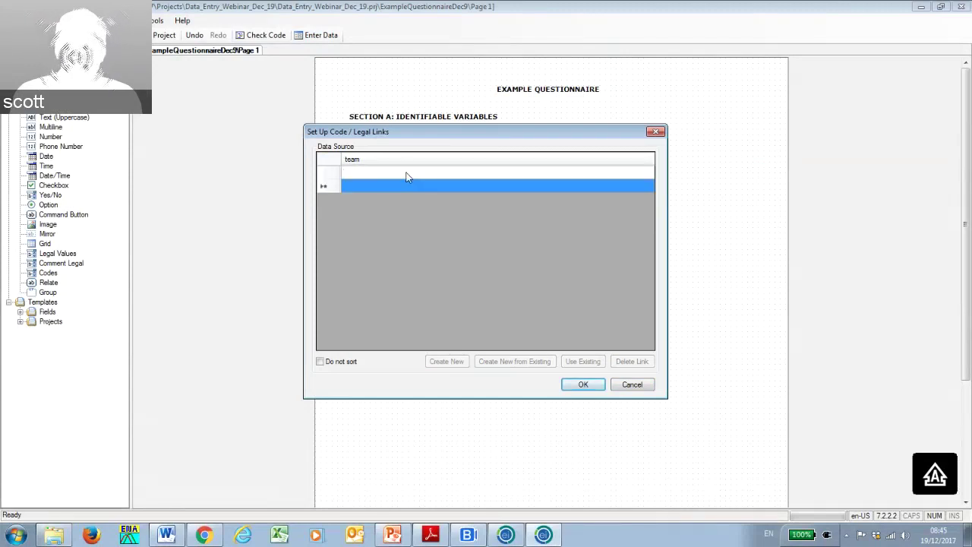
{"action": "key", "text": "Return"}
{"action": "type", "text": "1"}
{"action": "key", "text": "Return"}
{"action": "type", "text": "2"}
{"action": "key", "text": "Return"}
{"action": "type", "text": "3"}
{"action": "key", "text": "Return"}
{"action": "type", "text": "4"}
{"action": "key", "text": "Return"}
{"action": "type", "text": "5"}
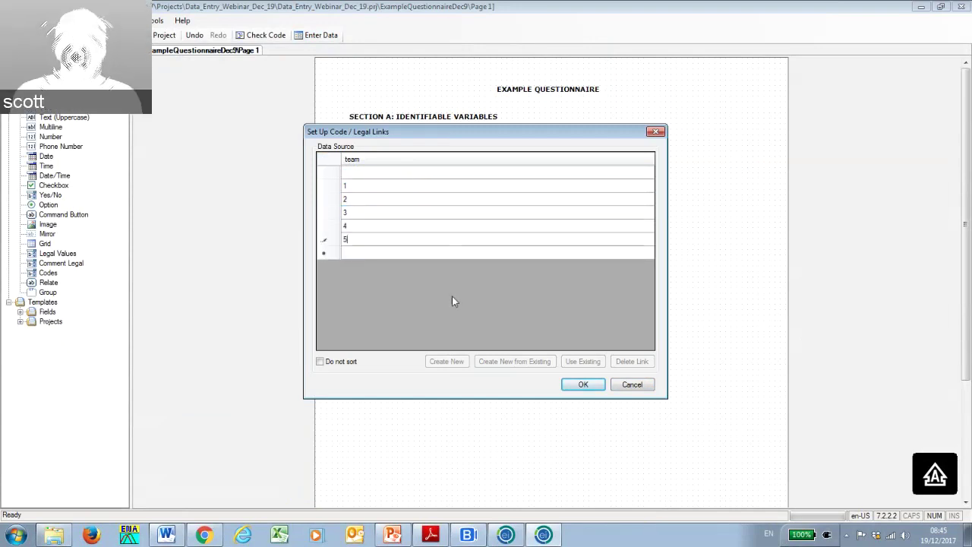
{"action": "left_click", "coordinate": [578, 387]}
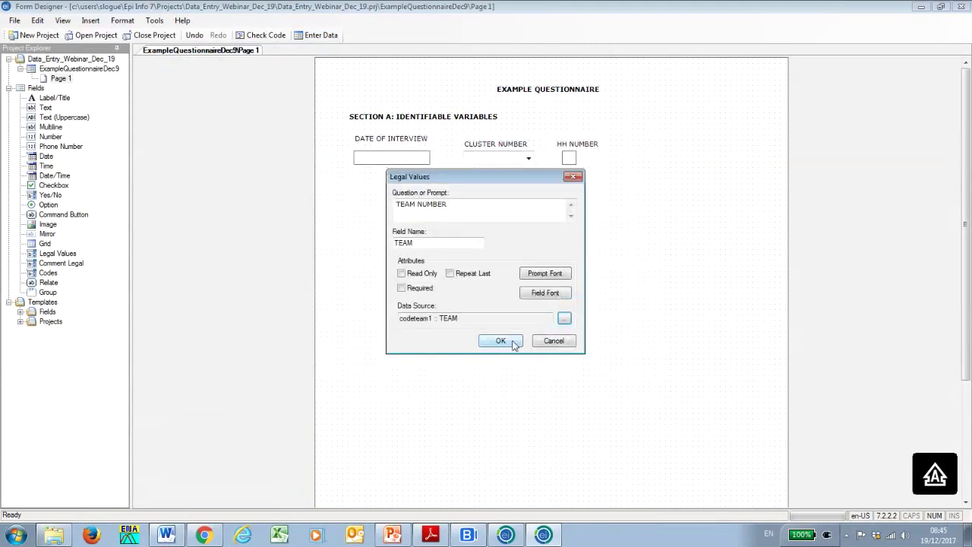
{"action": "left_click", "coordinate": [500, 340]}
Position the team number field beside the HH number field, in line with the other Section A fields.
{"action": "left_click_drag", "start_coordinate": [655, 148], "coordinate": [706, 156]}
{"action": "key", "text": "Delete"}
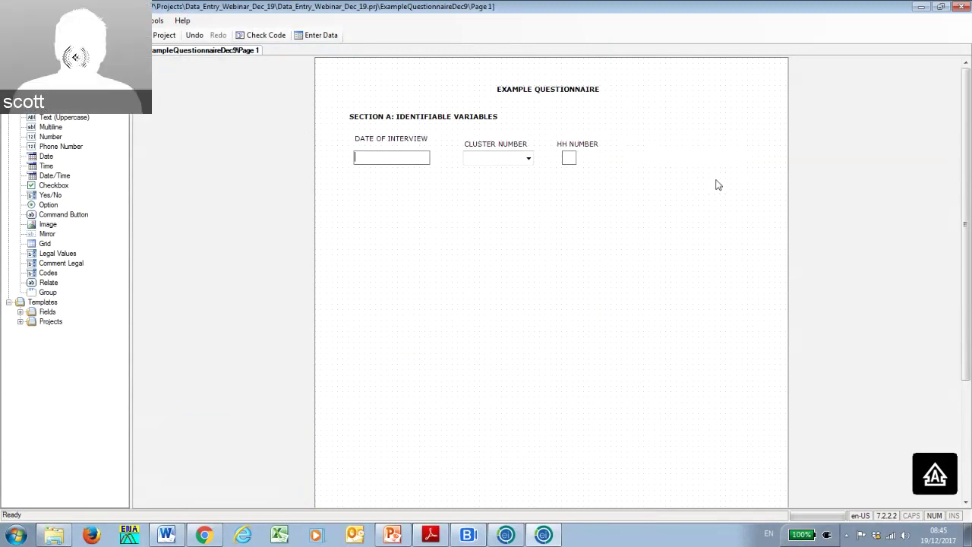
{"action": "key", "text": "ctrl+z"}
{"action": "key", "text": "Delete"}
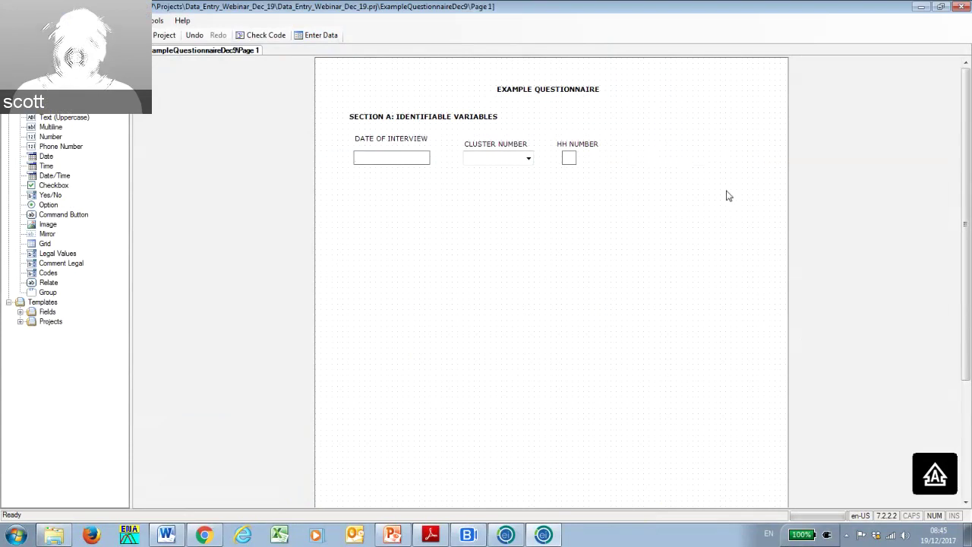
{"action": "key", "text": "ctrl+z"}
{"action": "left_click", "coordinate": [742, 159]}
{"action": "left_click_drag", "start_coordinate": [748, 157], "coordinate": [682, 158]}
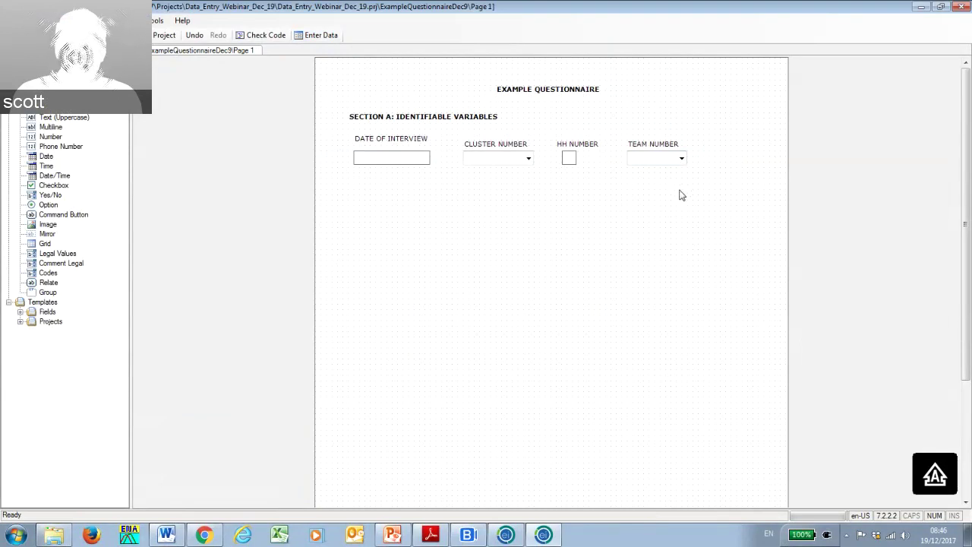
{"action": "right_click", "coordinate": [430, 220]}
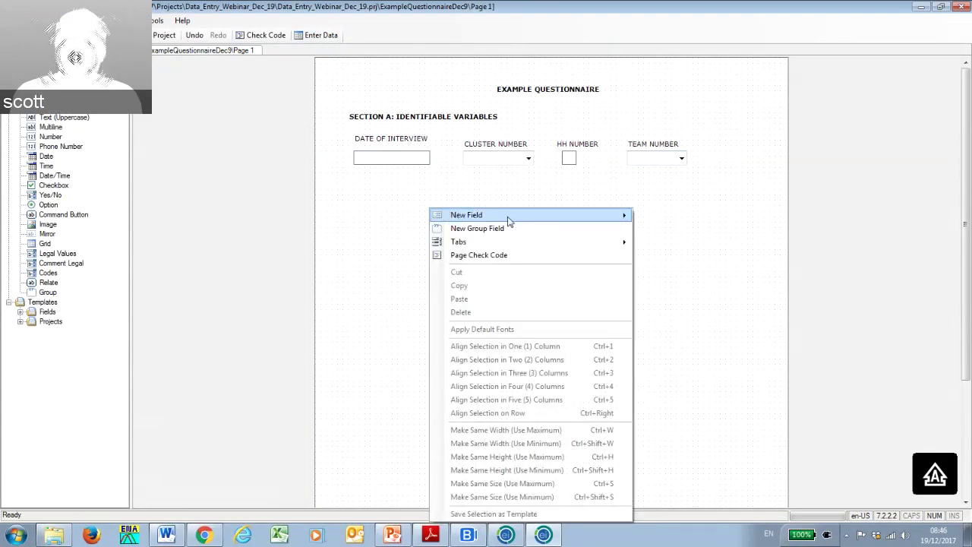
{"action": "mouse_move", "coordinate": [510, 220]}
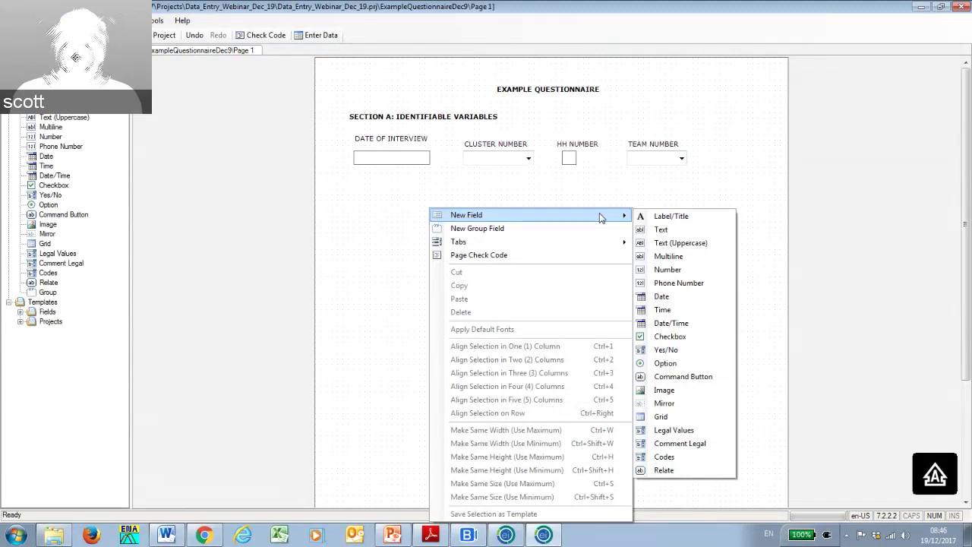
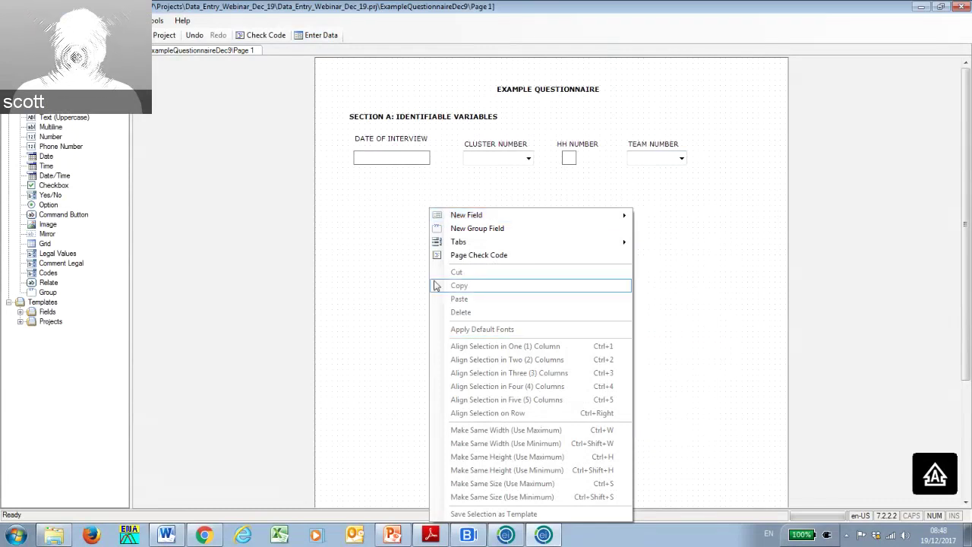
{"action": "left_click", "coordinate": [403, 243]}
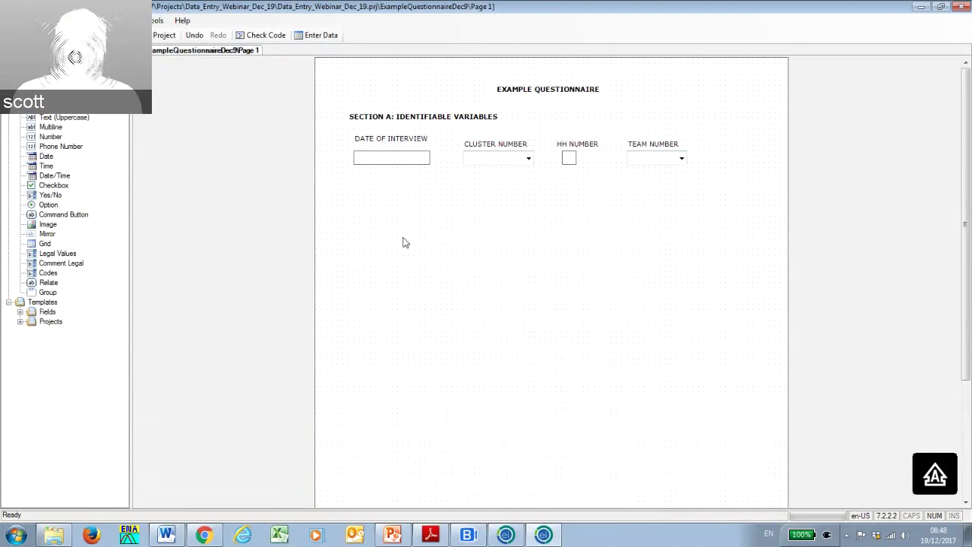
Add a Label/Title field with the prompt TEST in the empty area below the Section A fields.
{"action": "right_click", "coordinate": [439, 209]}
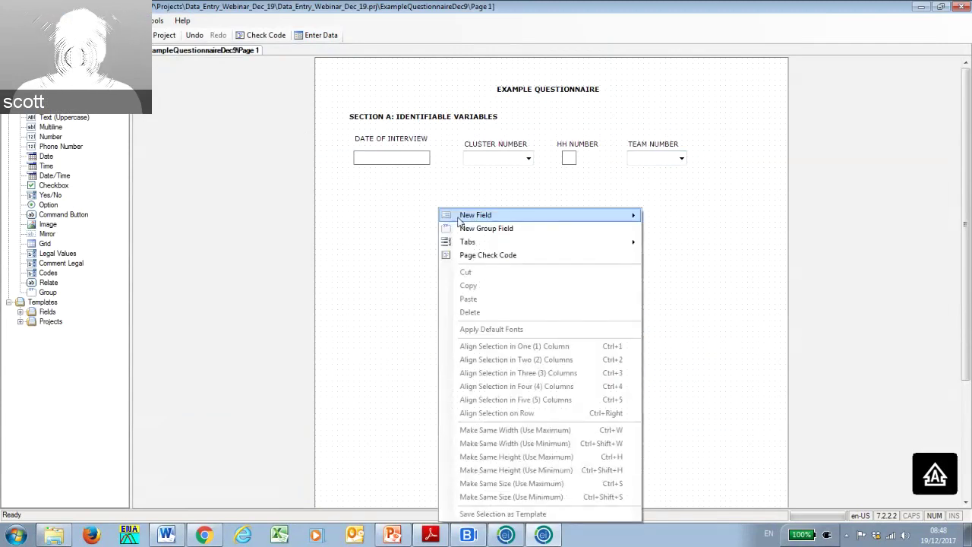
{"action": "mouse_move", "coordinate": [523, 217]}
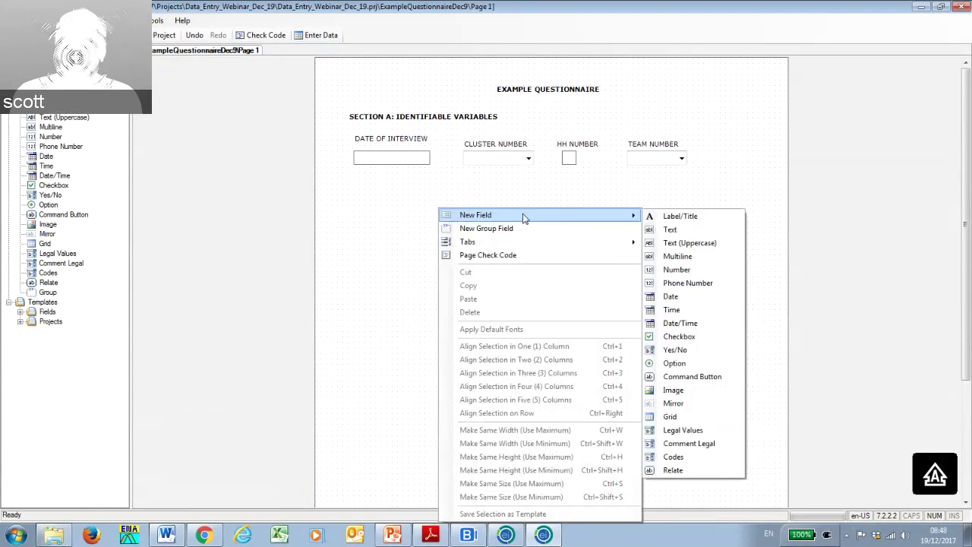
{"action": "left_click", "coordinate": [667, 217]}
{"action": "type", "text": "TEST"}
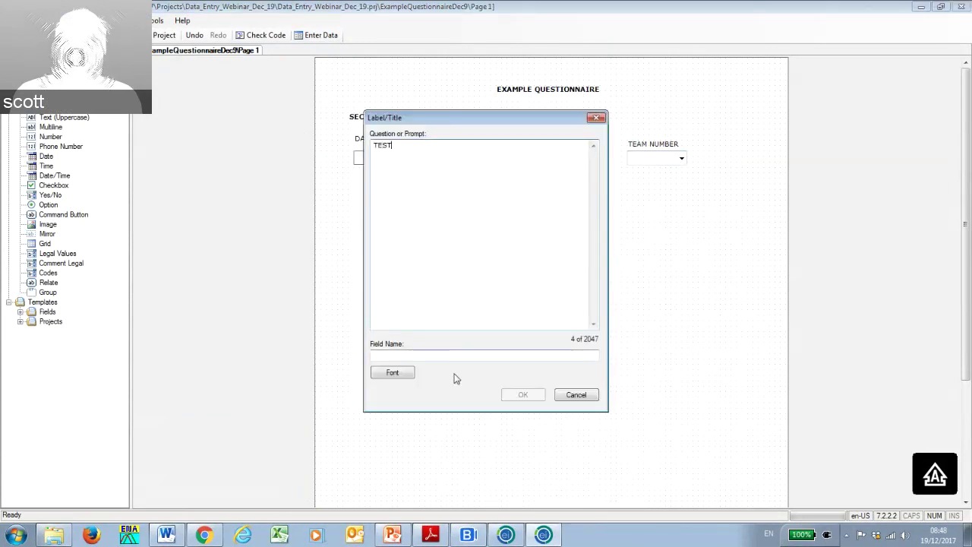
{"action": "left_click", "coordinate": [458, 354]}
{"action": "left_click", "coordinate": [527, 394]}
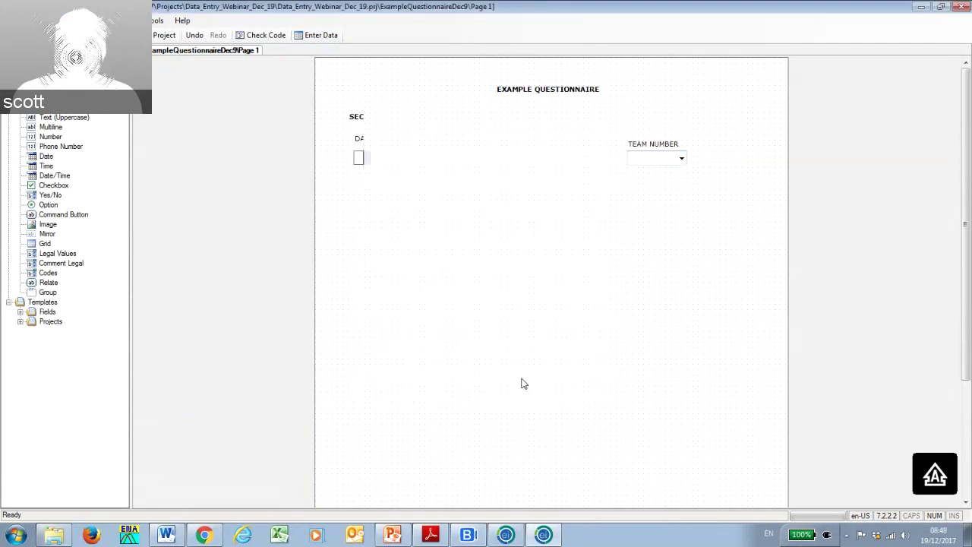
Move the TEST label up beneath the DATE OF INTERVIEW entry box and deselect it.
{"action": "left_click_drag", "start_coordinate": [453, 221], "coordinate": [393, 200]}
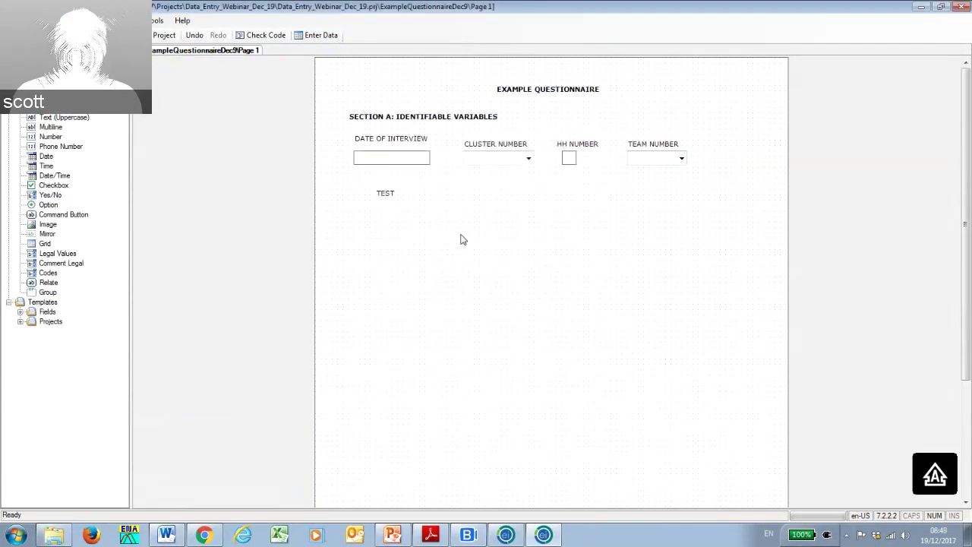
{"action": "left_click", "coordinate": [391, 194]}
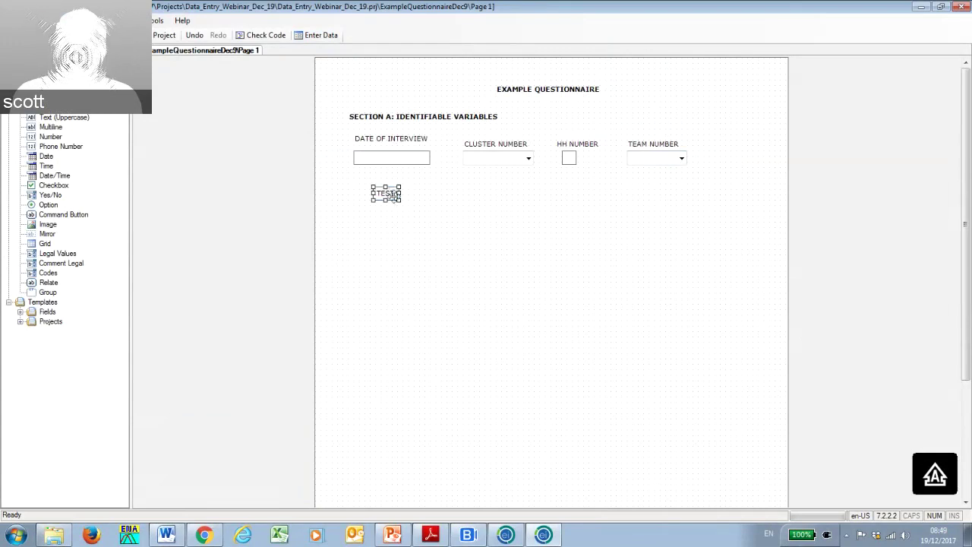
{"action": "left_click", "coordinate": [392, 211]}
{"action": "left_click", "coordinate": [386, 194]}
{"action": "left_click", "coordinate": [258, 112]}
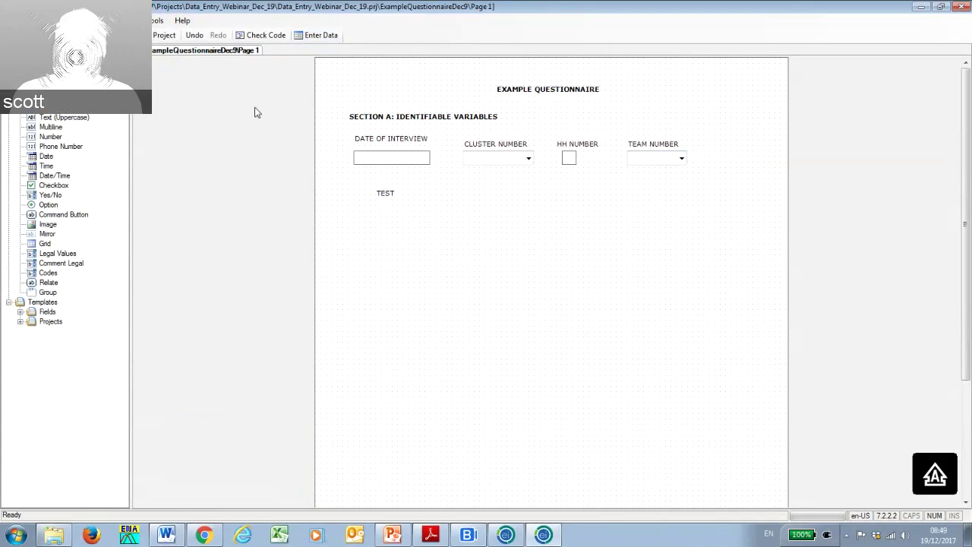
Undo the TEST label's move and its creation, trying Redo before undoing once more.
{"action": "left_click", "coordinate": [195, 35]}
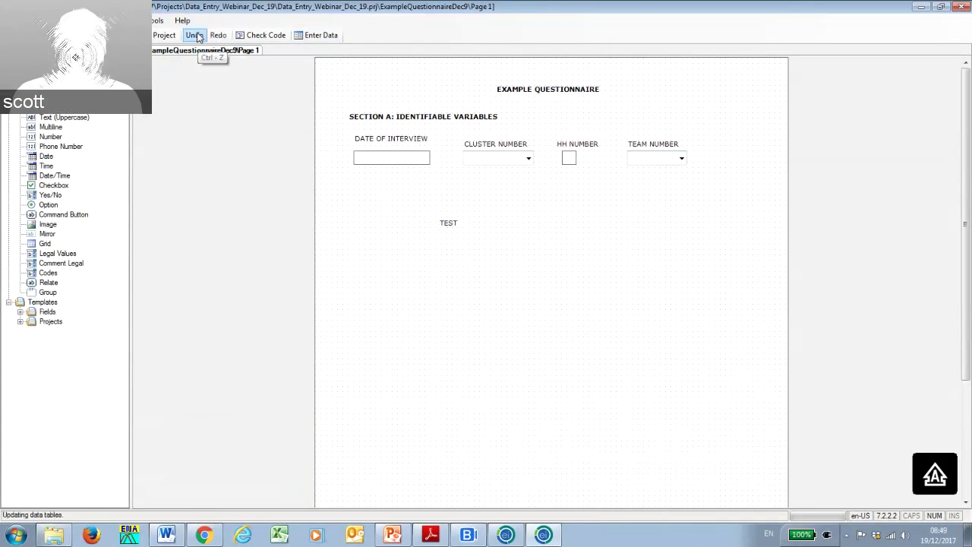
{"action": "left_click", "coordinate": [195, 35]}
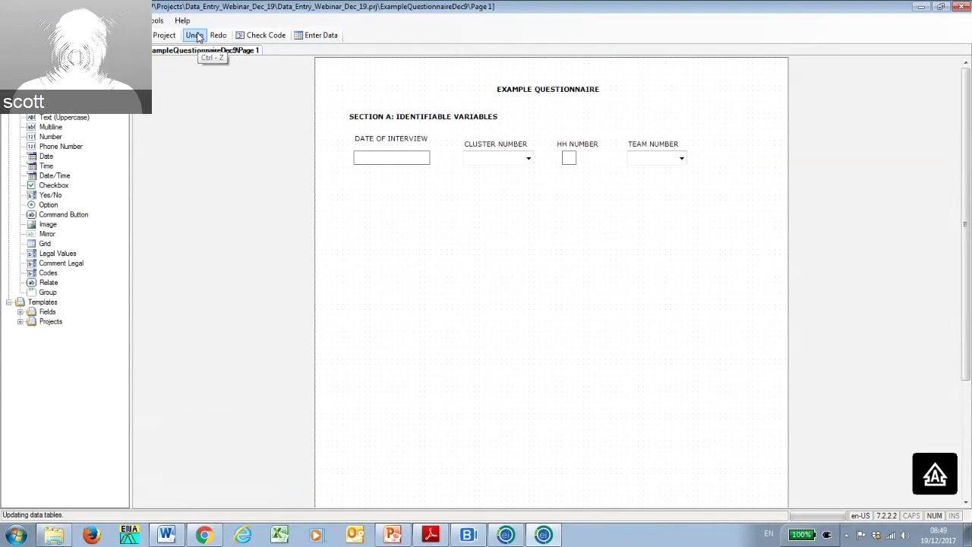
{"action": "left_click", "coordinate": [217, 38]}
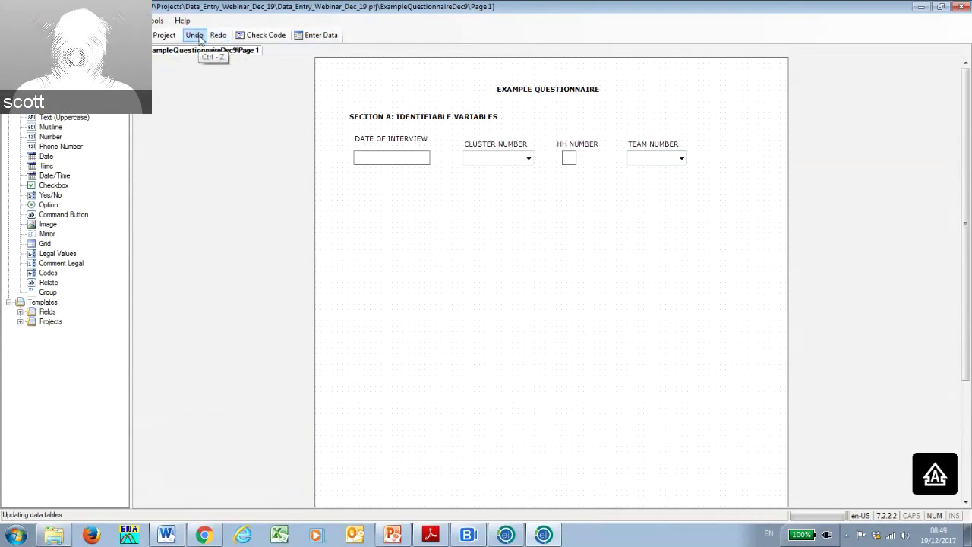
{"action": "left_click", "coordinate": [194, 36]}
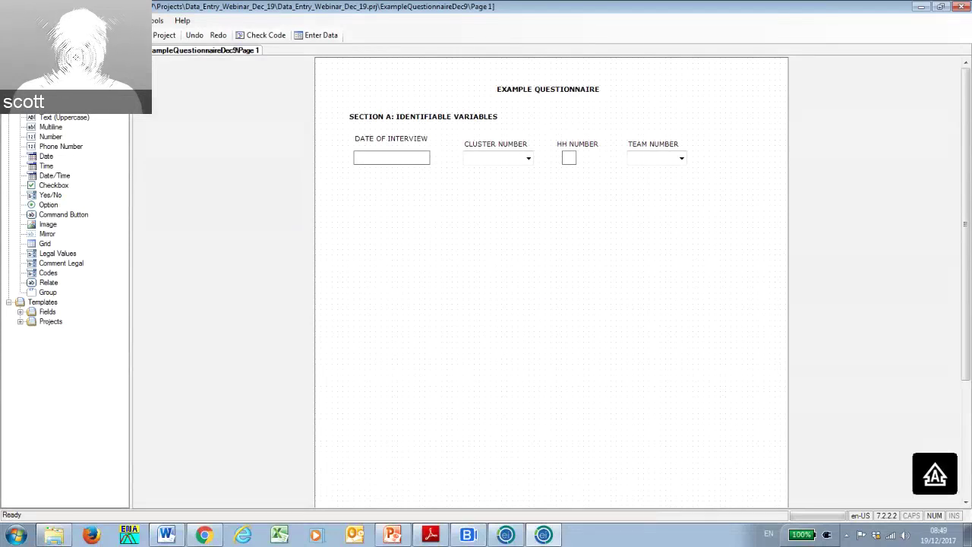
{"action": "key", "text": "alt+t"}
{"action": "key", "text": "Down"}
{"action": "key", "text": "Down"}
{"action": "key", "text": "Down"}
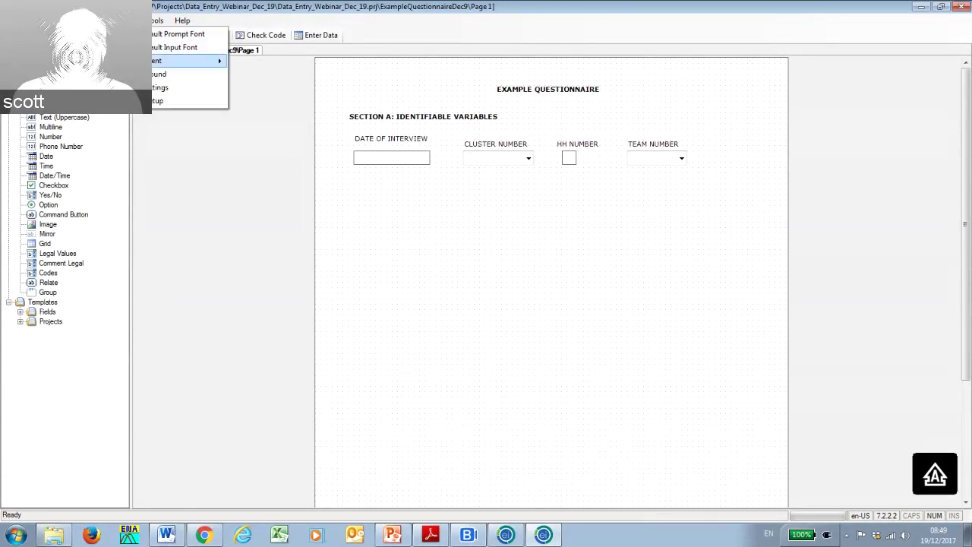
{"action": "key", "text": "Right"}
{"action": "key", "text": "Down"}
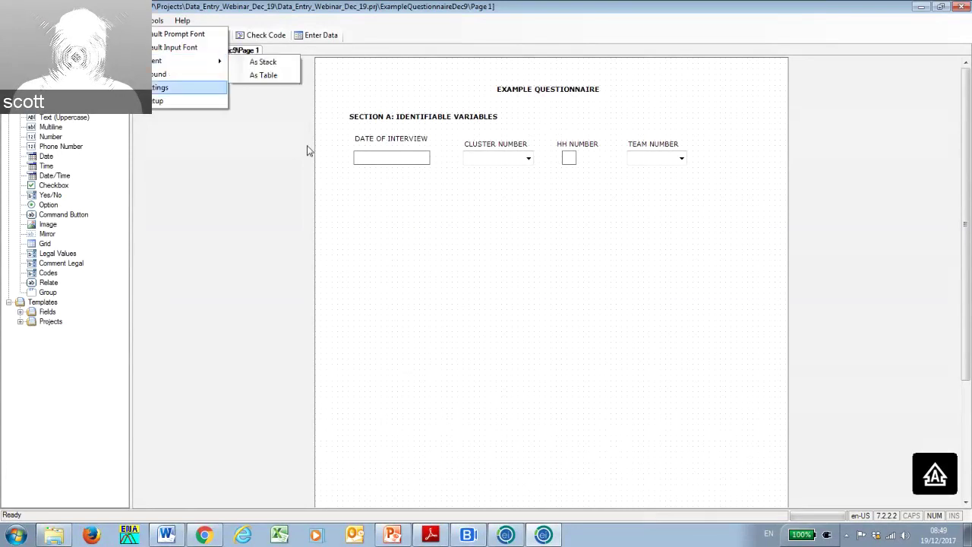
{"action": "left_click", "coordinate": [434, 211]}
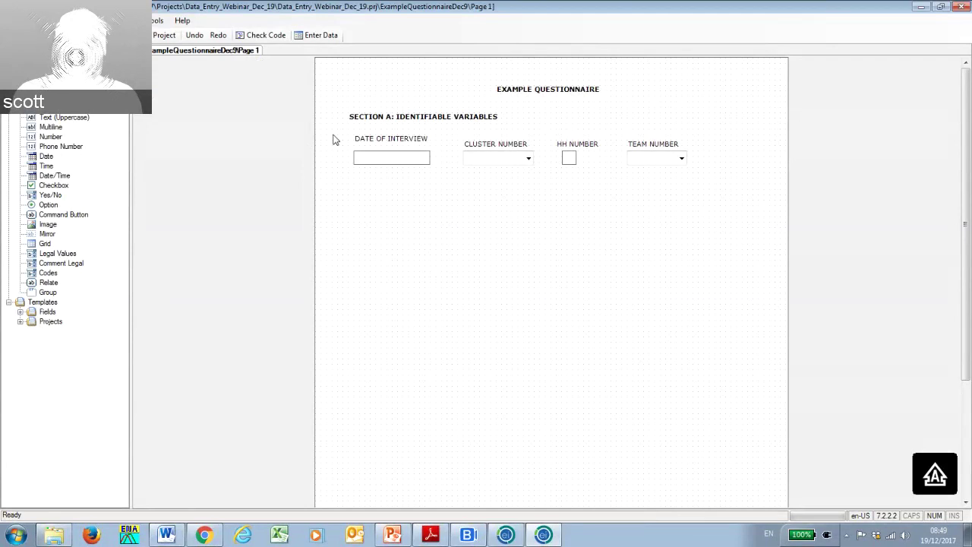
{"action": "left_click", "coordinate": [377, 137]}
{"action": "left_click", "coordinate": [369, 187]}
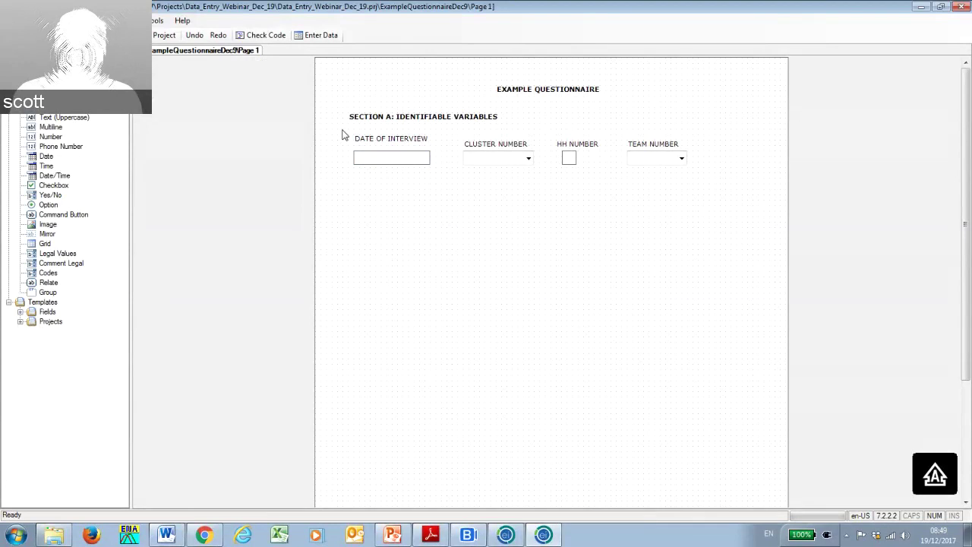
Select the date, cluster, HH and team number fields with their prompts and align them as a stack.
{"action": "left_click_drag", "start_coordinate": [342, 135], "coordinate": [727, 215]}
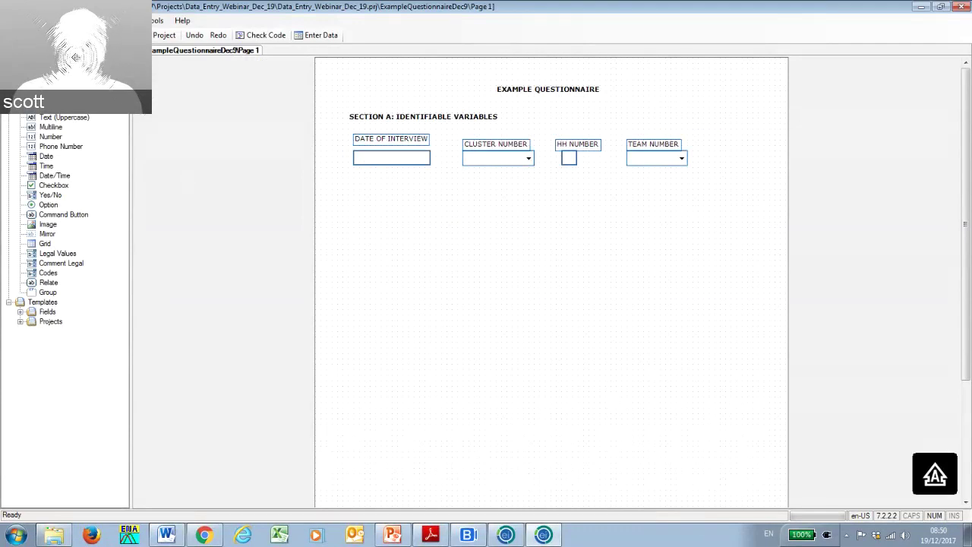
{"action": "left_click", "coordinate": [146, 20]}
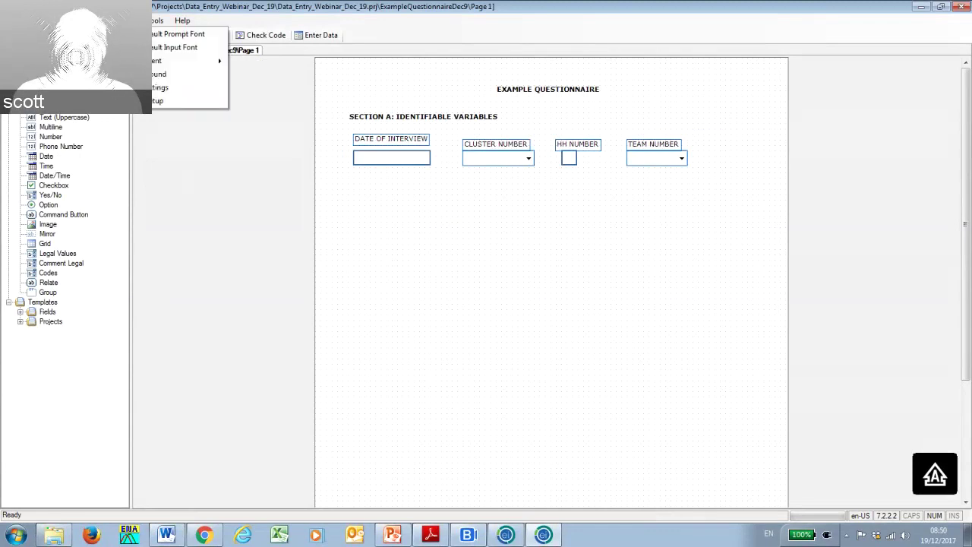
{"action": "mouse_move", "coordinate": [199, 60]}
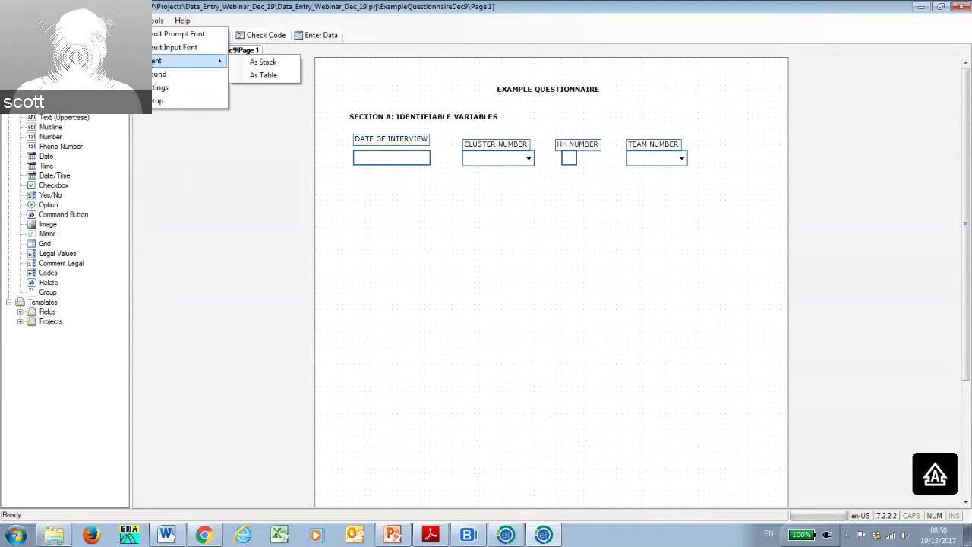
{"action": "left_click", "coordinate": [263, 62]}
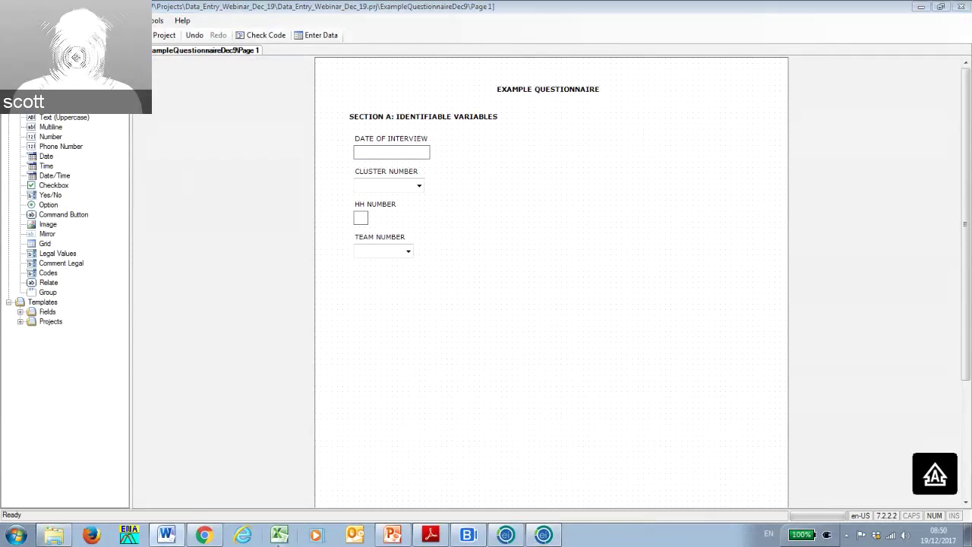
Open the Sample Questionnaire Word document from the webinar data entry epi info 7.2 folder on the desktop.
{"action": "mouse_move", "coordinate": [178, 539]}
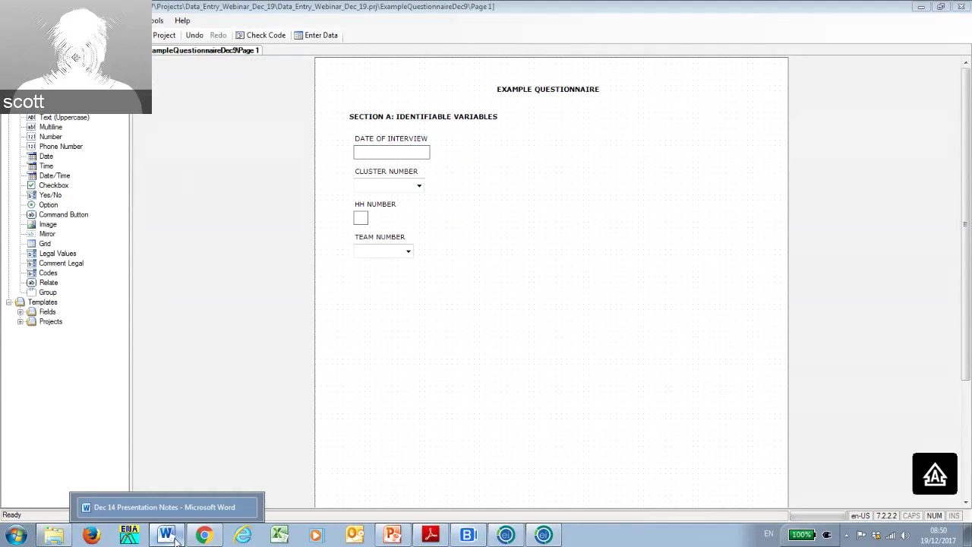
{"action": "left_click_drag", "start_coordinate": [666, 4], "coordinate": [325, 146]}
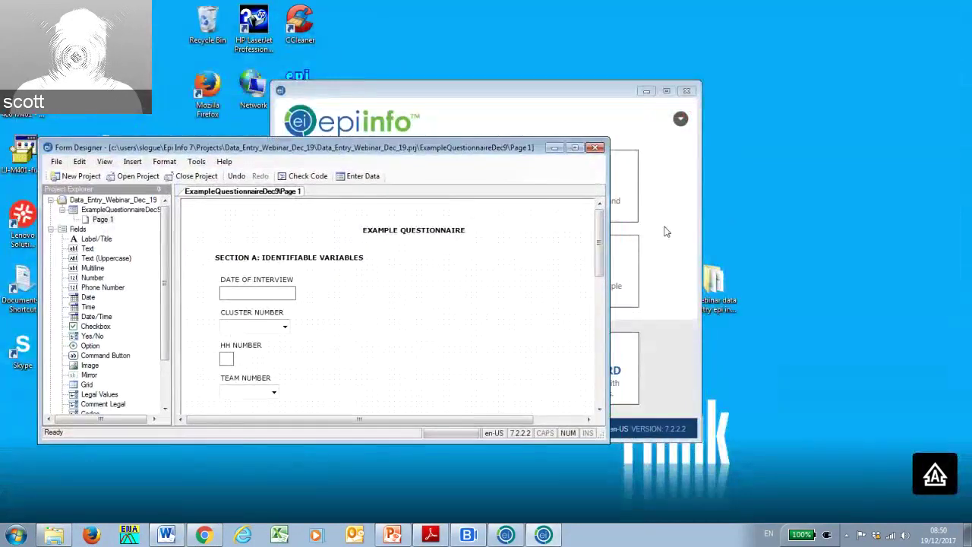
{"action": "double_click", "coordinate": [716, 281]}
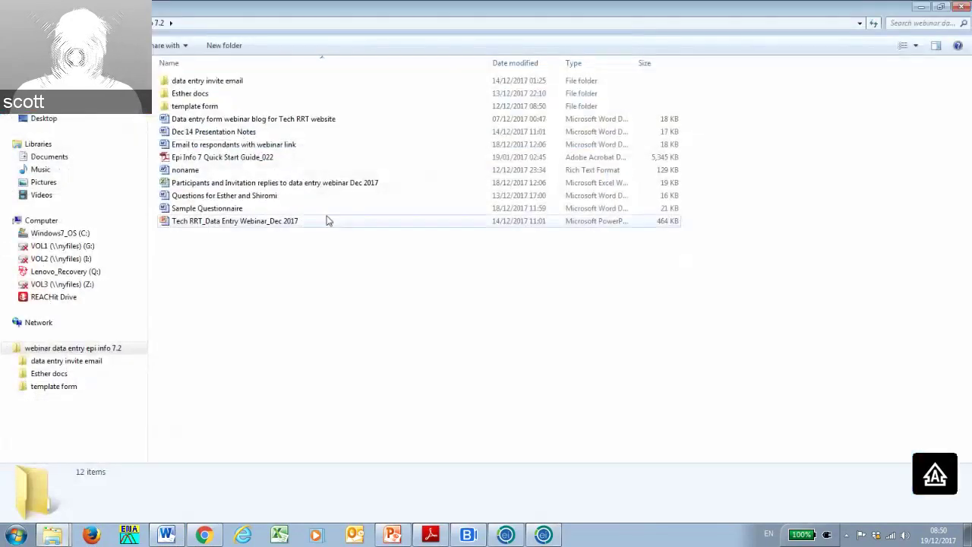
{"action": "left_click", "coordinate": [227, 210]}
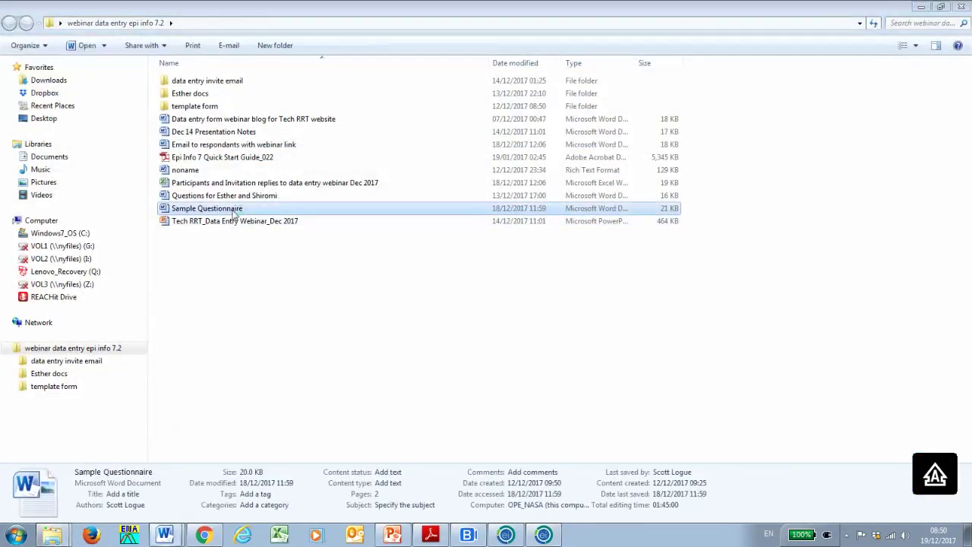
{"action": "left_click", "coordinate": [960, 6]}
Place the sample questionnaire beside the form to compare the Section A layouts, and return to the full-size form.
{"action": "left_click_drag", "start_coordinate": [483, 147], "coordinate": [486, 77]}
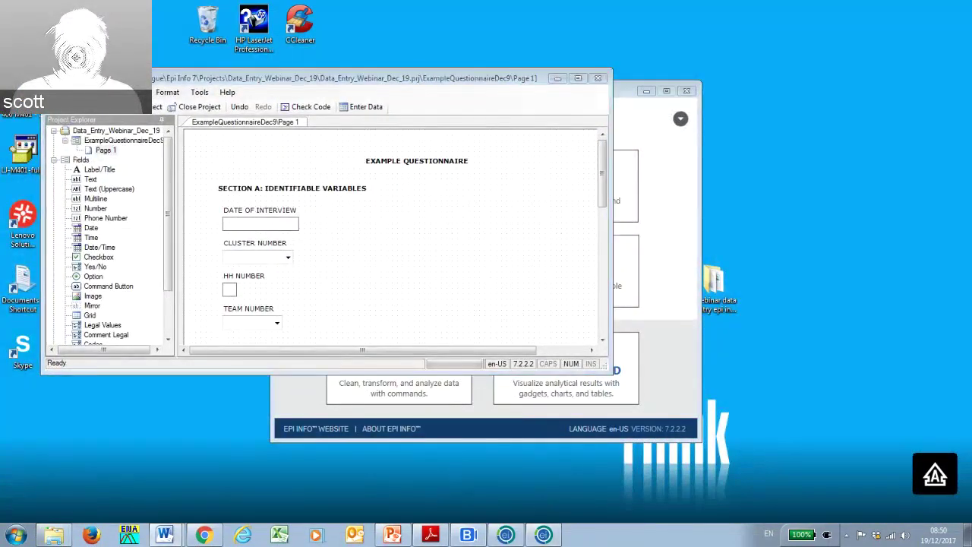
{"action": "left_click_drag", "start_coordinate": [971, 95], "coordinate": [788, 91]}
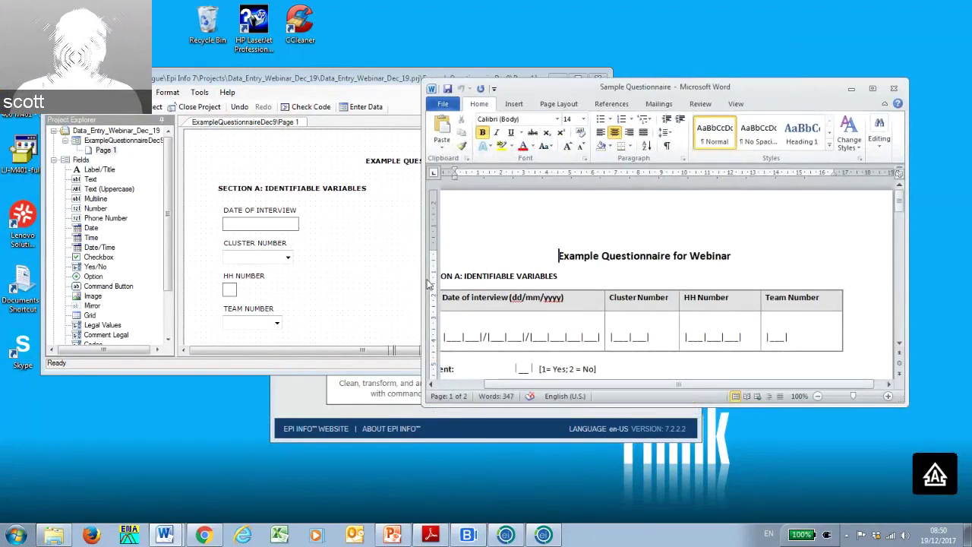
{"action": "left_click_drag", "start_coordinate": [419, 278], "coordinate": [381, 287]}
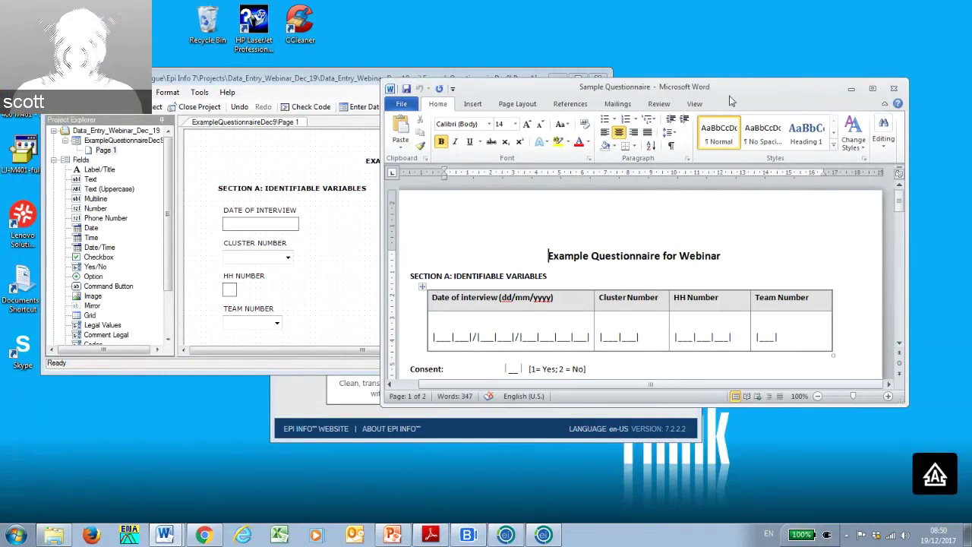
{"action": "left_click", "coordinate": [851, 88]}
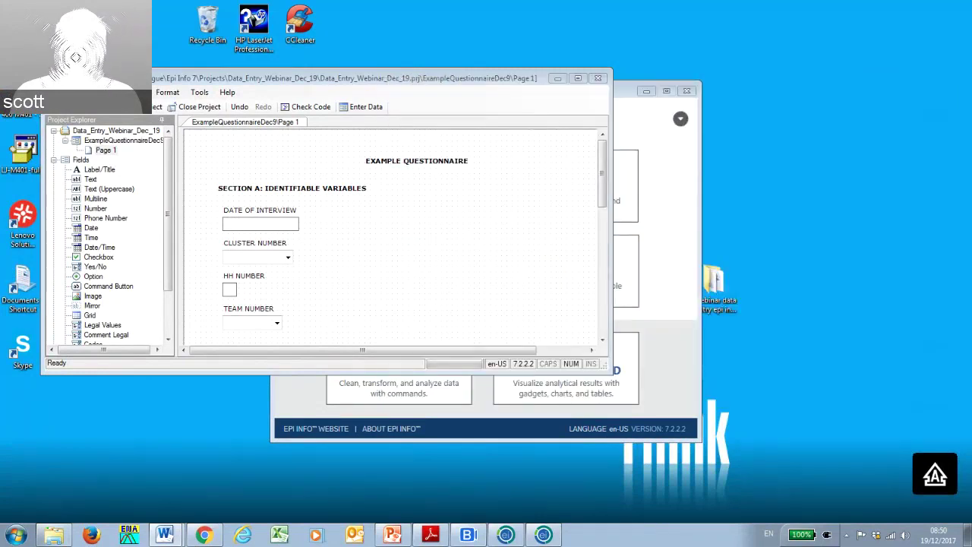
{"action": "left_click", "coordinate": [578, 77]}
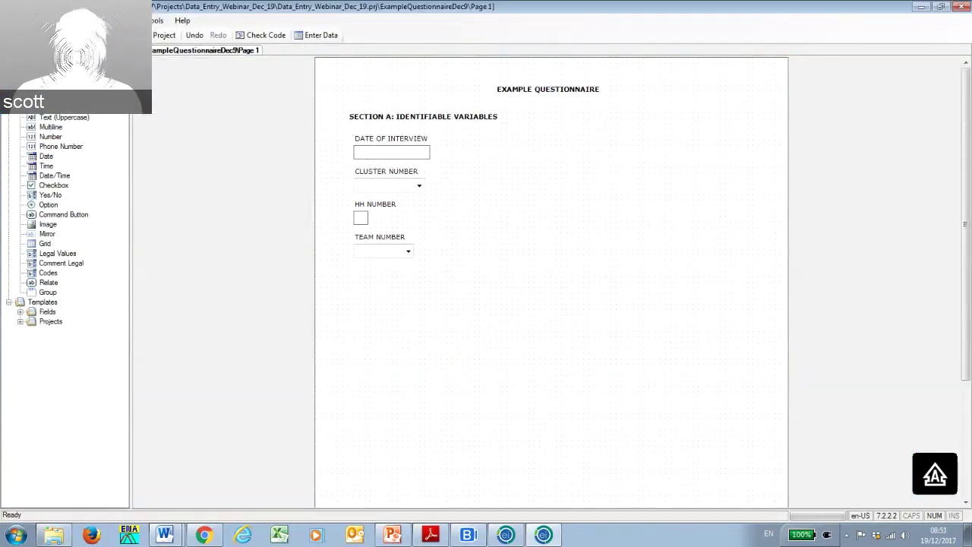
Undo the stack alignment of the Section A fields.
{"action": "left_click", "coordinate": [195, 36]}
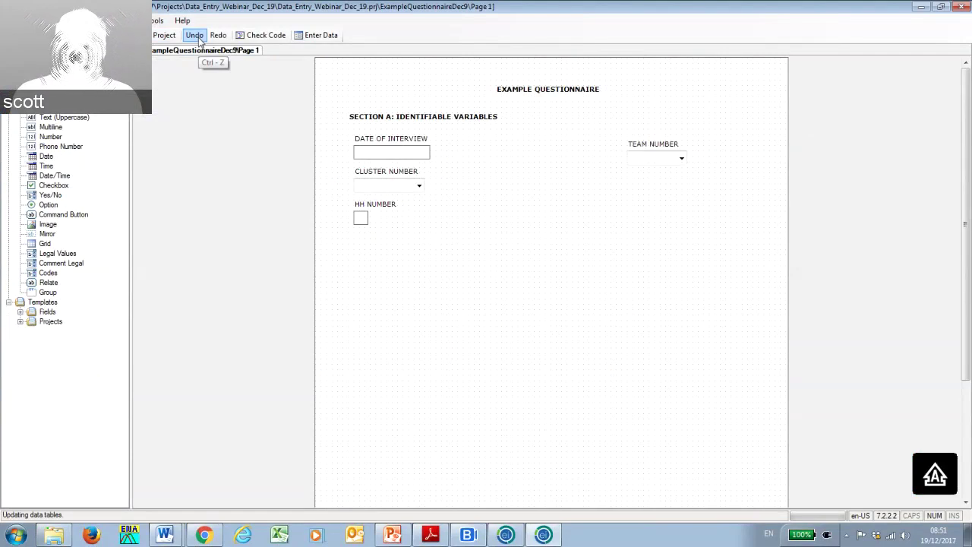
{"action": "left_click", "coordinate": [196, 37]}
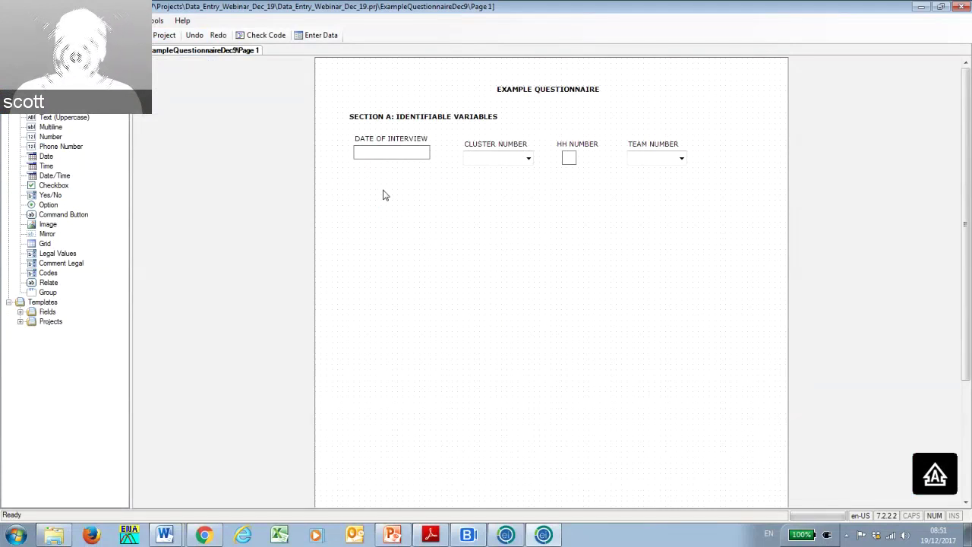
Review the form's grid settings, including snap to grid, grid visibility and grid square size, and accept them as they are.
{"action": "right_click", "coordinate": [152, 51]}
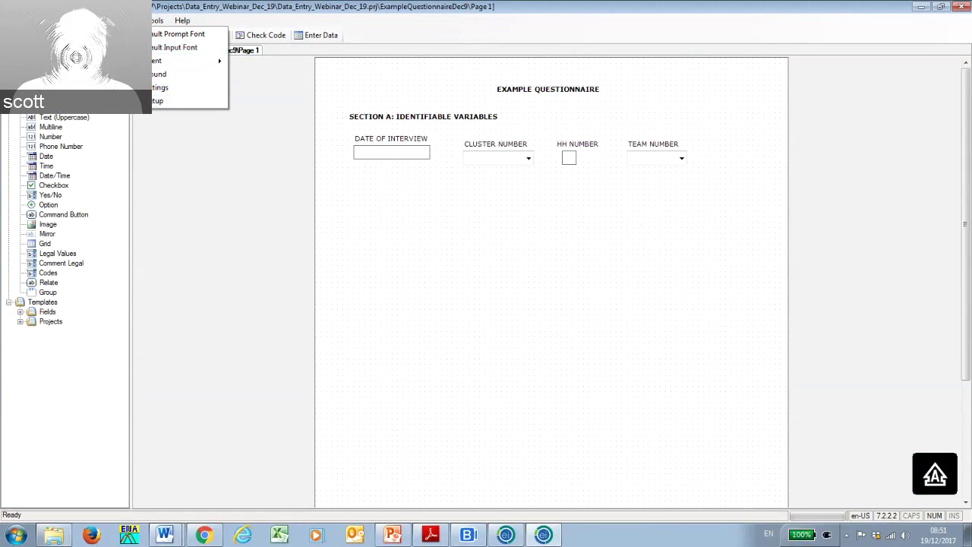
{"action": "left_click", "coordinate": [107, 87]}
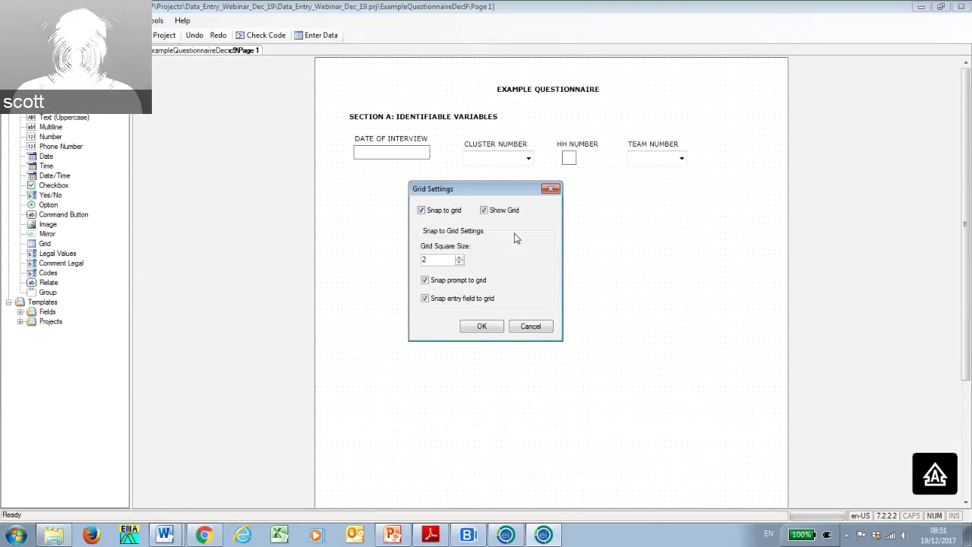
{"action": "left_click", "coordinate": [486, 327]}
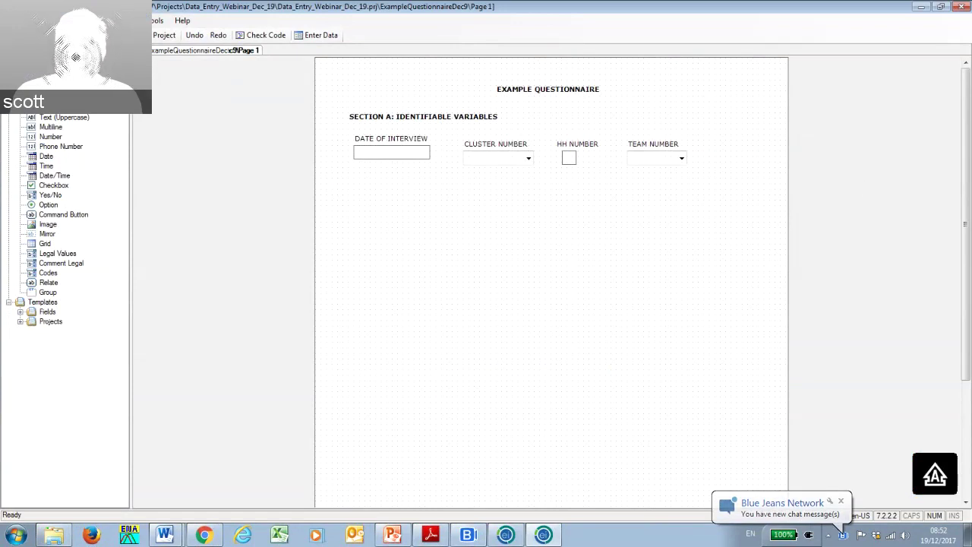
Examine the Consent item and the Section B questions, especially B4's Others option, in the Word sample questionnaire, and return to the form.
{"action": "key", "text": "alt+Tab"}
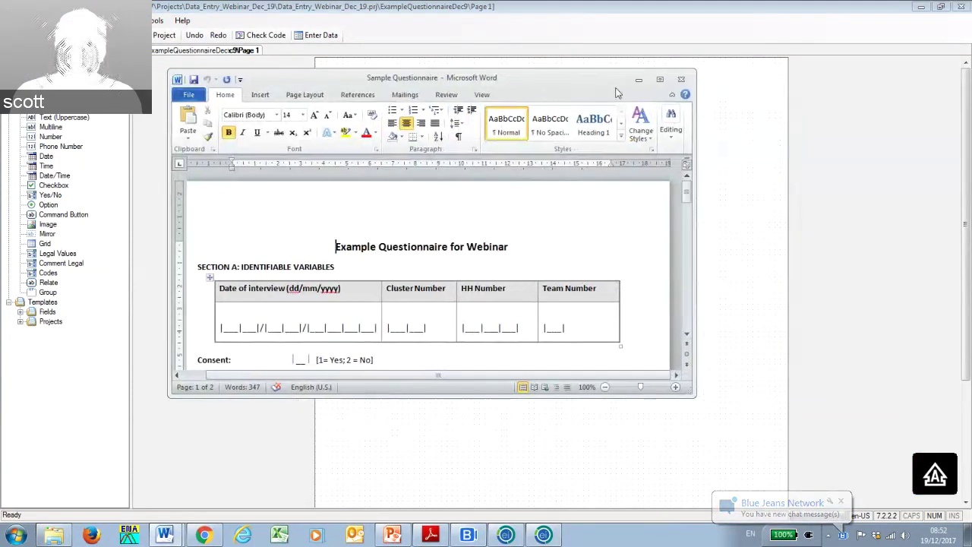
{"action": "left_click", "coordinate": [677, 76]}
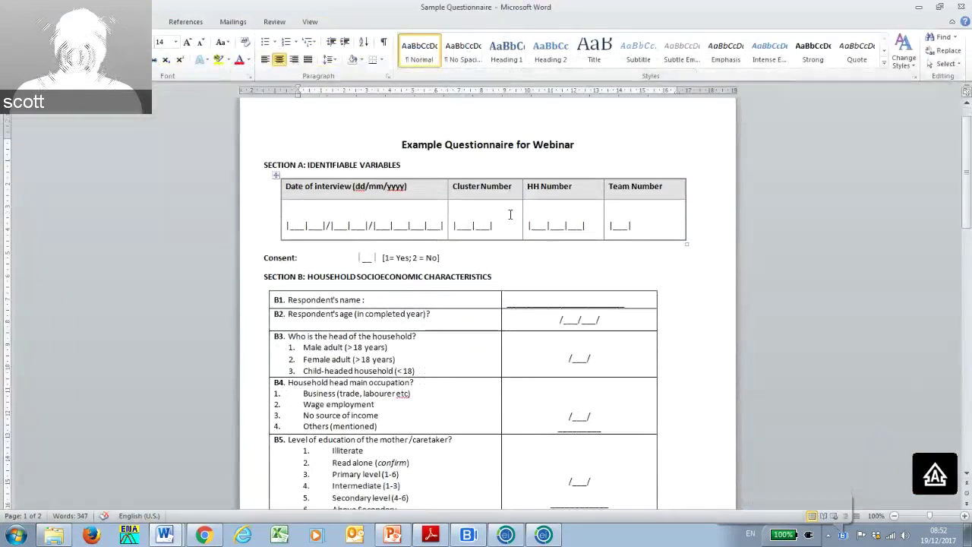
{"action": "scroll", "coordinate": [510, 215], "scroll_direction": "down", "scroll_amount": 2}
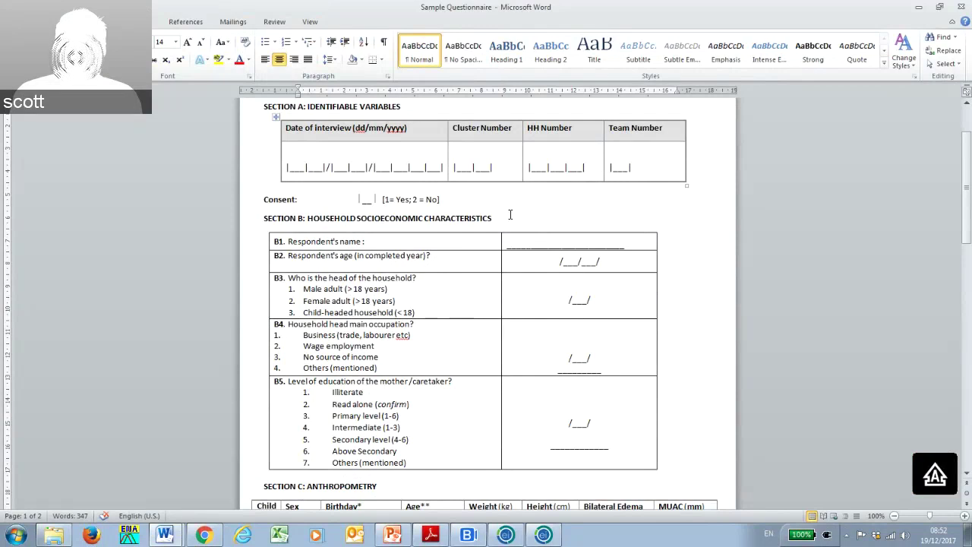
{"action": "scroll", "coordinate": [510, 215], "scroll_direction": "down", "scroll_amount": 1}
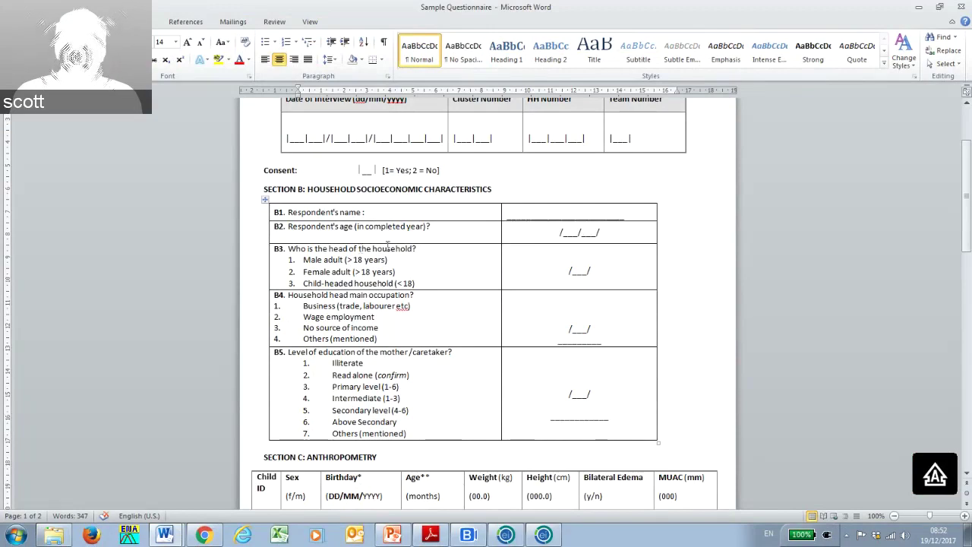
{"action": "scroll", "coordinate": [388, 245], "scroll_direction": "up", "scroll_amount": 1}
{"action": "scroll", "coordinate": [387, 245], "scroll_direction": "up", "scroll_amount": 1}
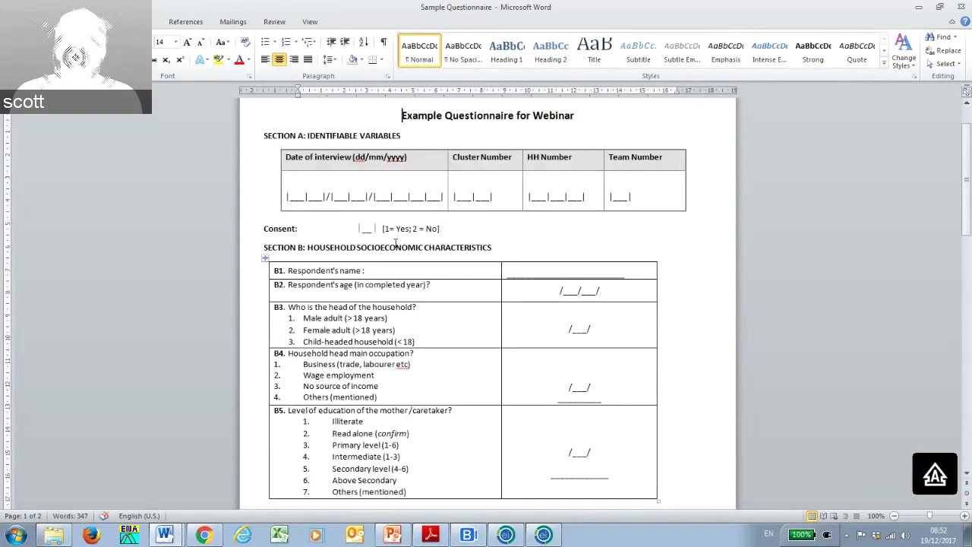
{"action": "scroll", "coordinate": [395, 243], "scroll_direction": "down", "scroll_amount": 1}
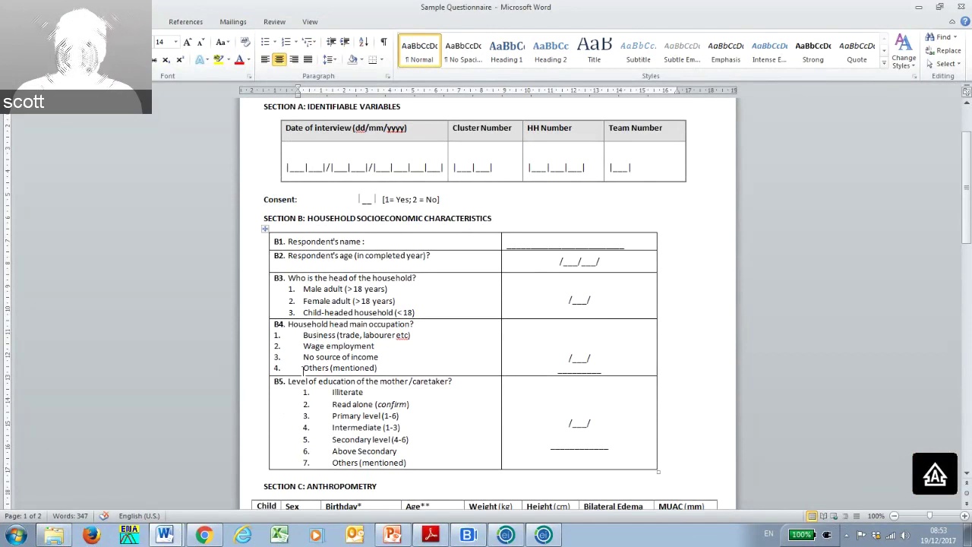
{"action": "left_click_drag", "start_coordinate": [303, 368], "coordinate": [347, 370]}
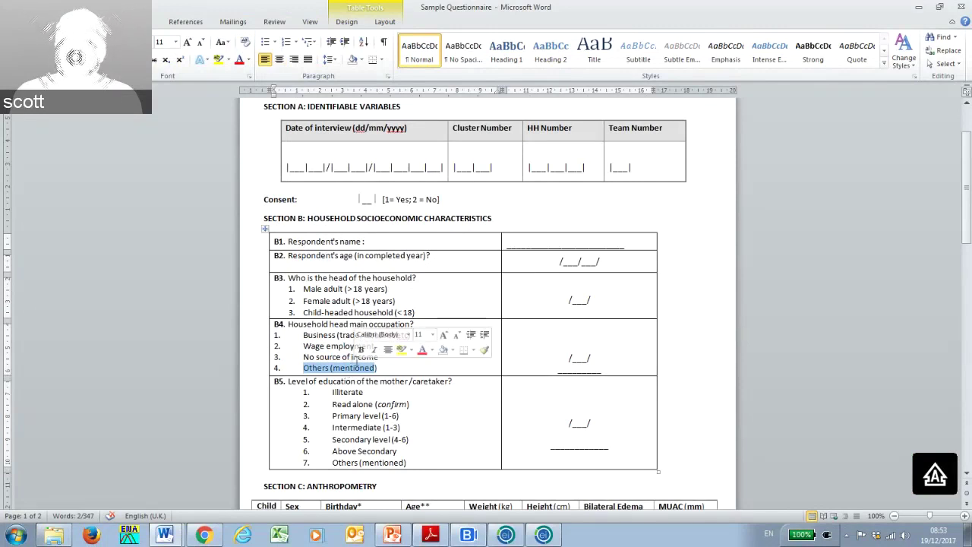
{"action": "left_click", "coordinate": [565, 358]}
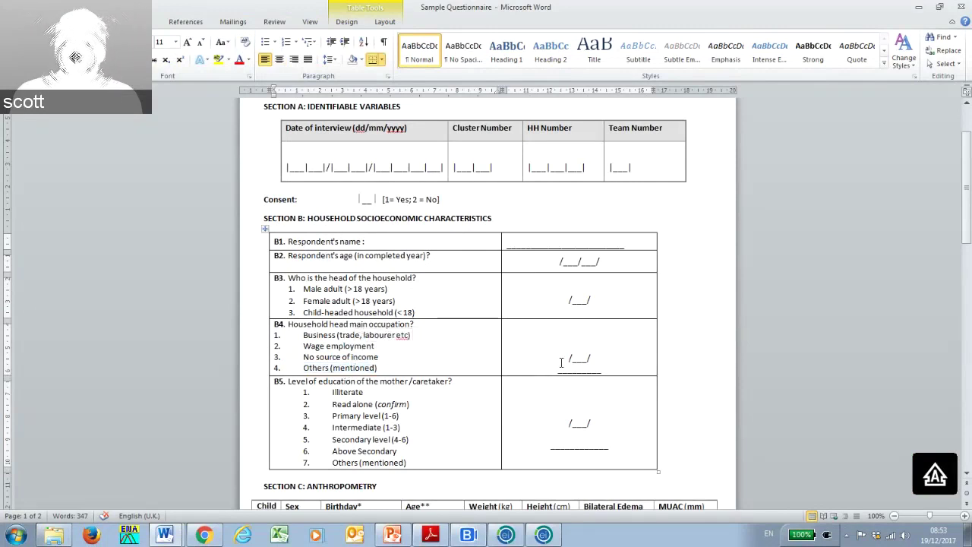
{"action": "double_click", "coordinate": [569, 369]}
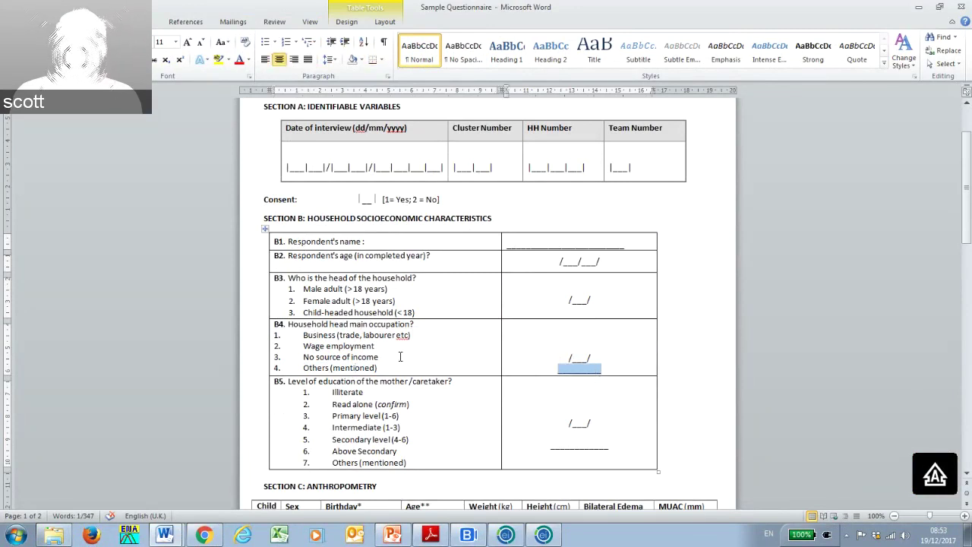
{"action": "left_click", "coordinate": [403, 244]}
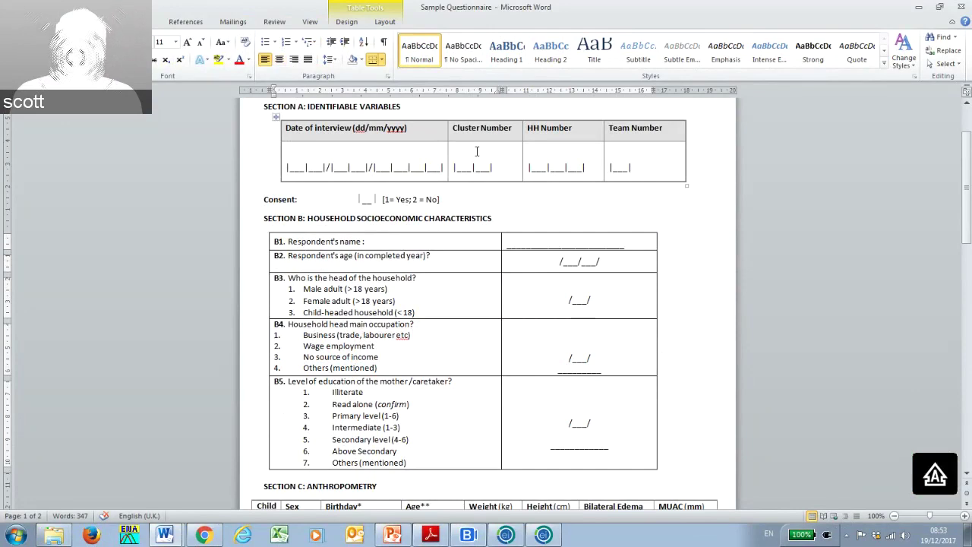
{"action": "left_click", "coordinate": [918, 7]}
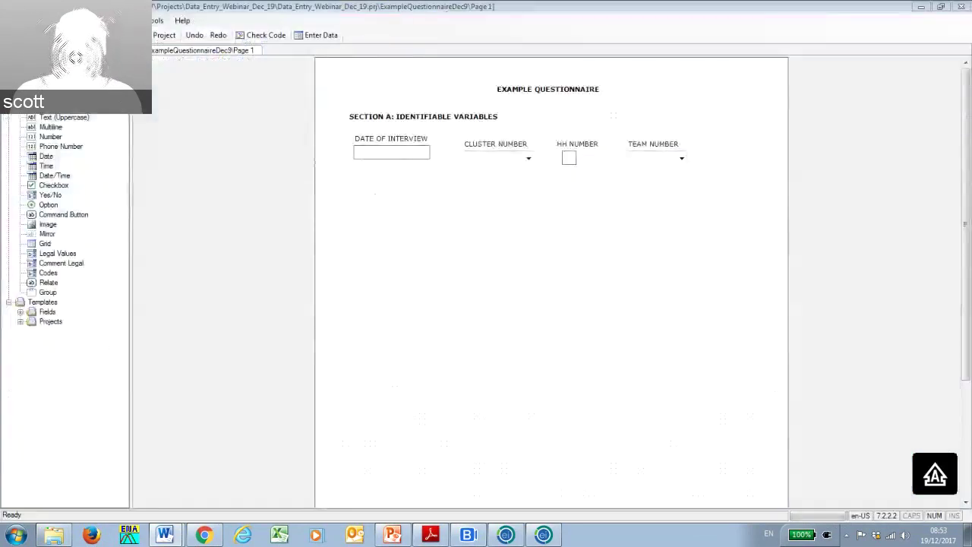
Add a Yes/No field with the prompt CONSENT and the field name CONSENT below the Section A fields.
{"action": "right_click", "coordinate": [391, 208]}
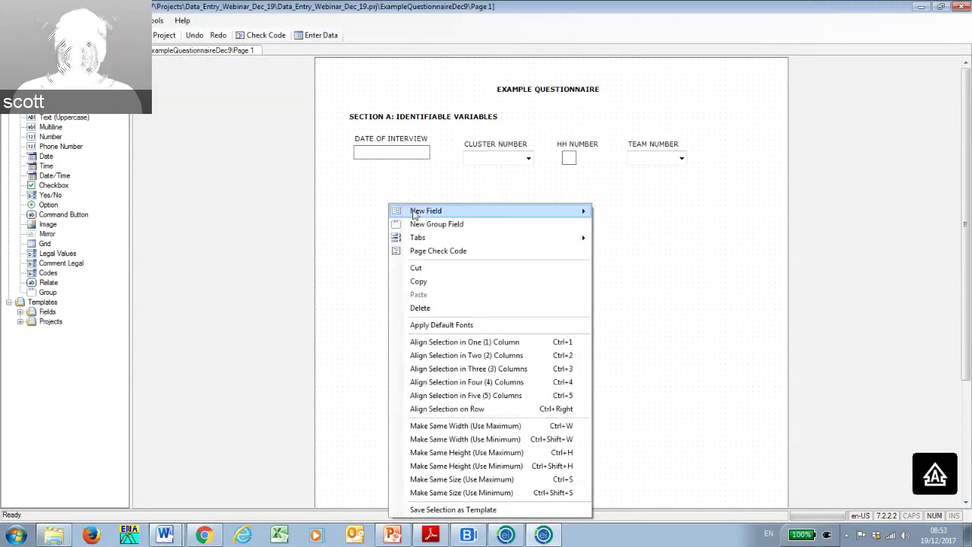
{"action": "mouse_move", "coordinate": [586, 210]}
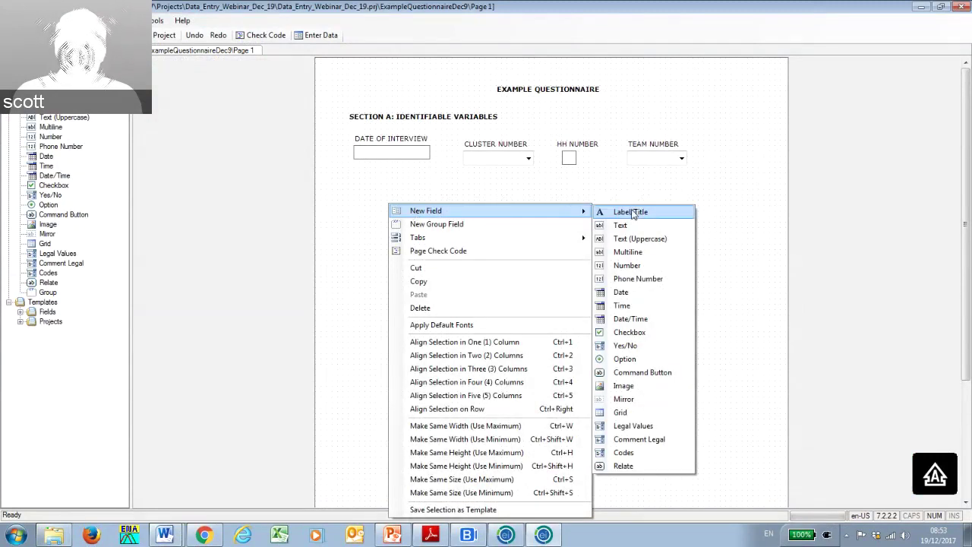
{"action": "left_click", "coordinate": [635, 346]}
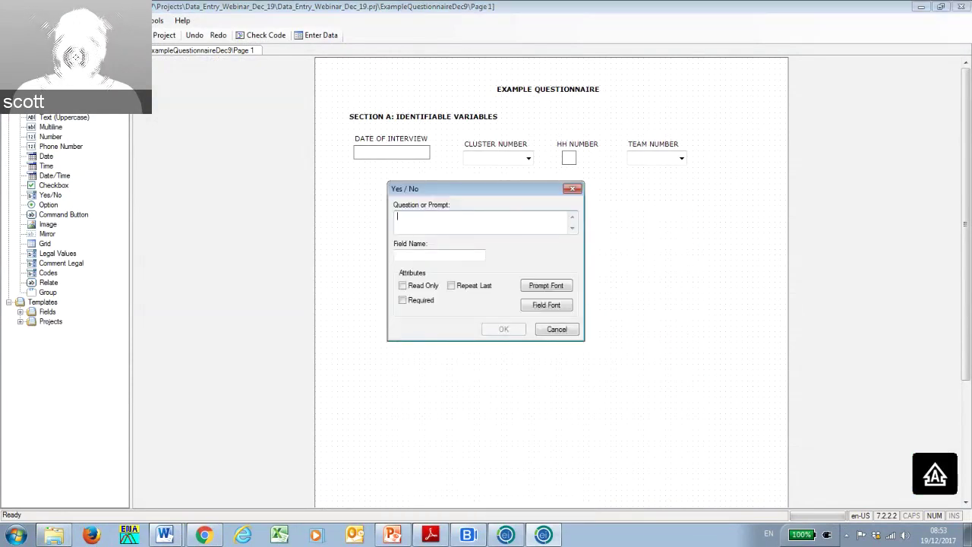
{"action": "key", "text": "alt+Tab"}
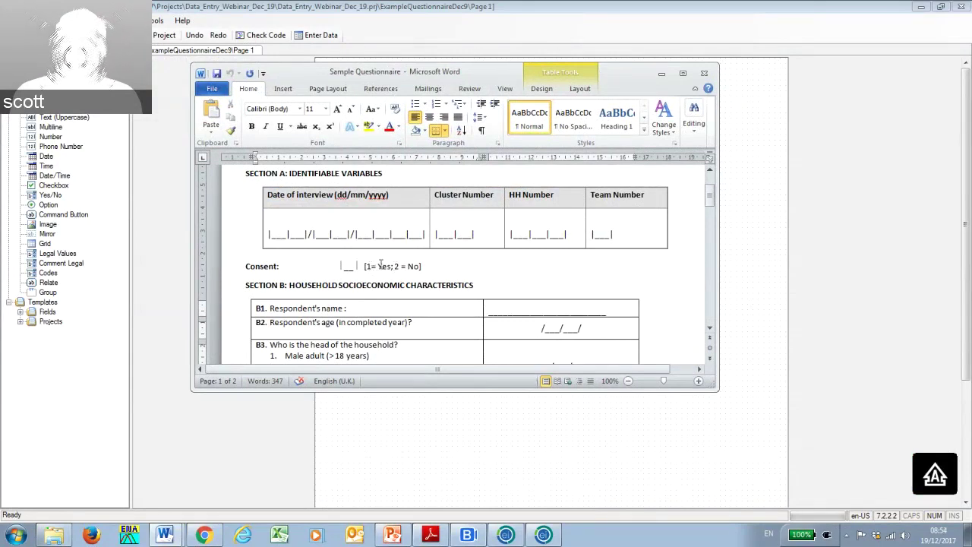
{"action": "left_click", "coordinate": [661, 73]}
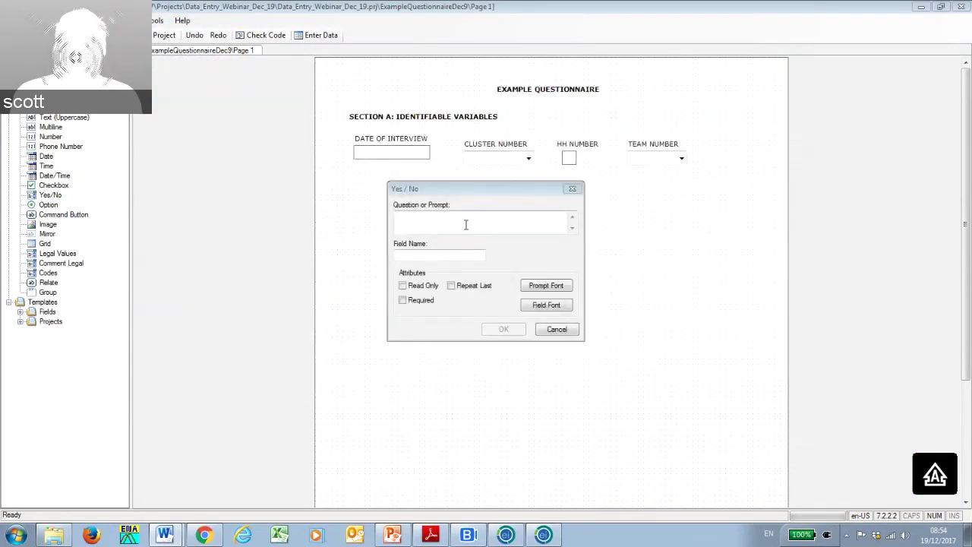
{"action": "left_click", "coordinate": [466, 222]}
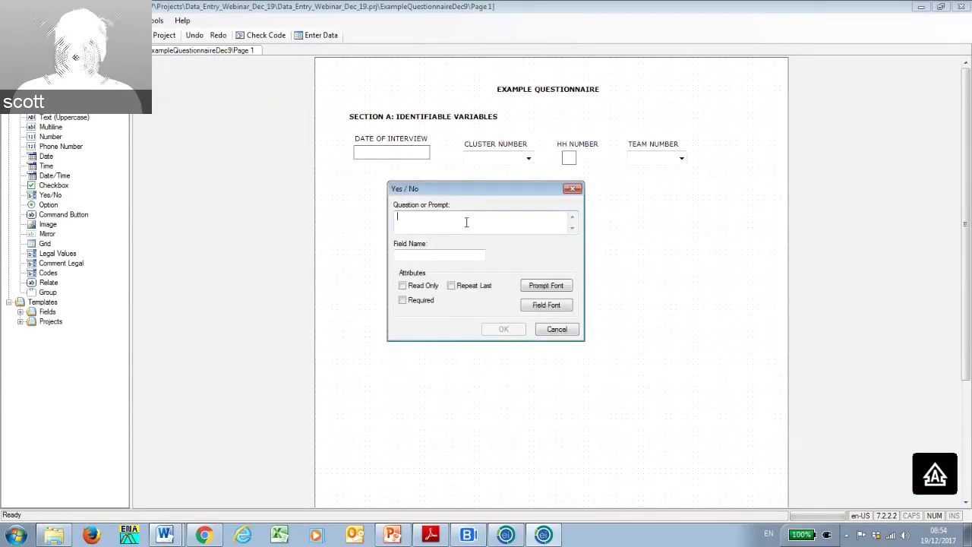
{"action": "type", "text": "C"}
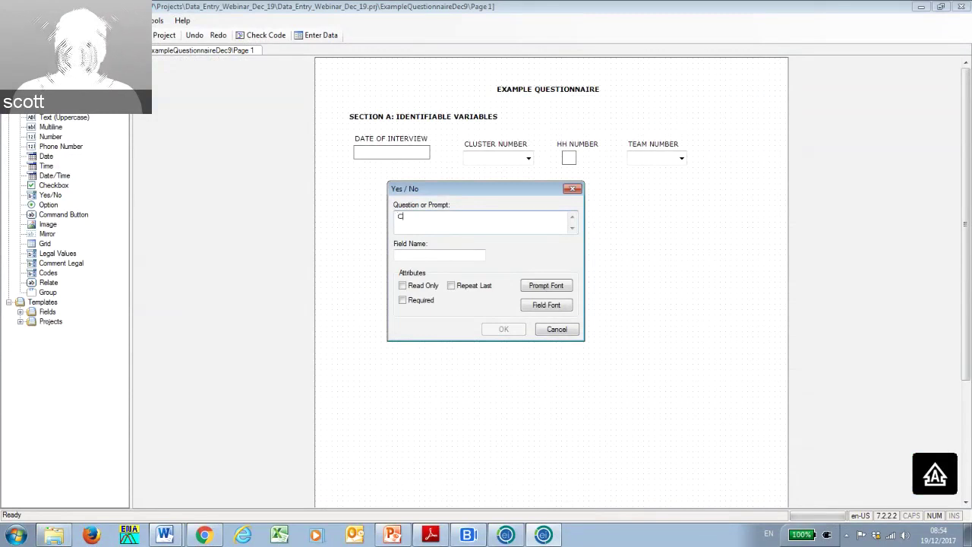
{"action": "type", "text": "ONSENT"}
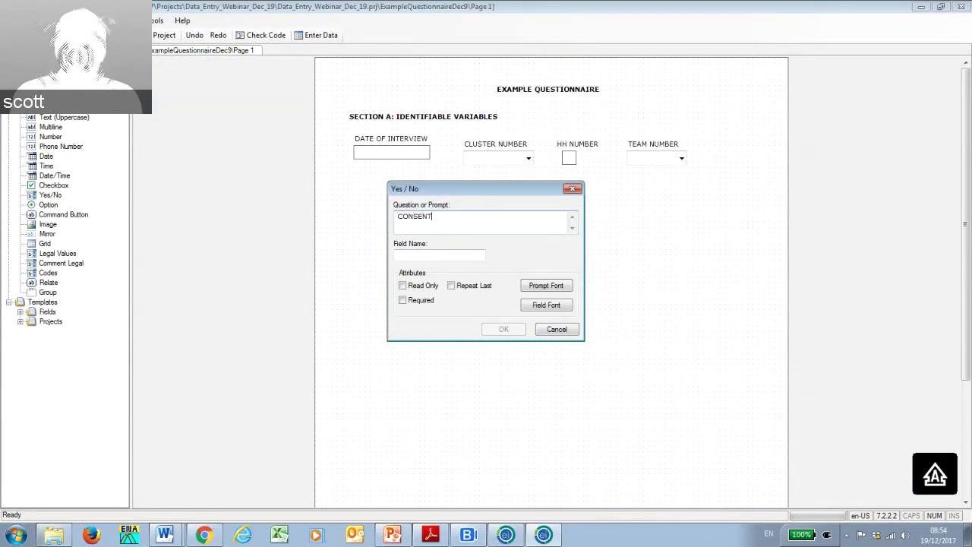
{"action": "left_click", "coordinate": [448, 255]}
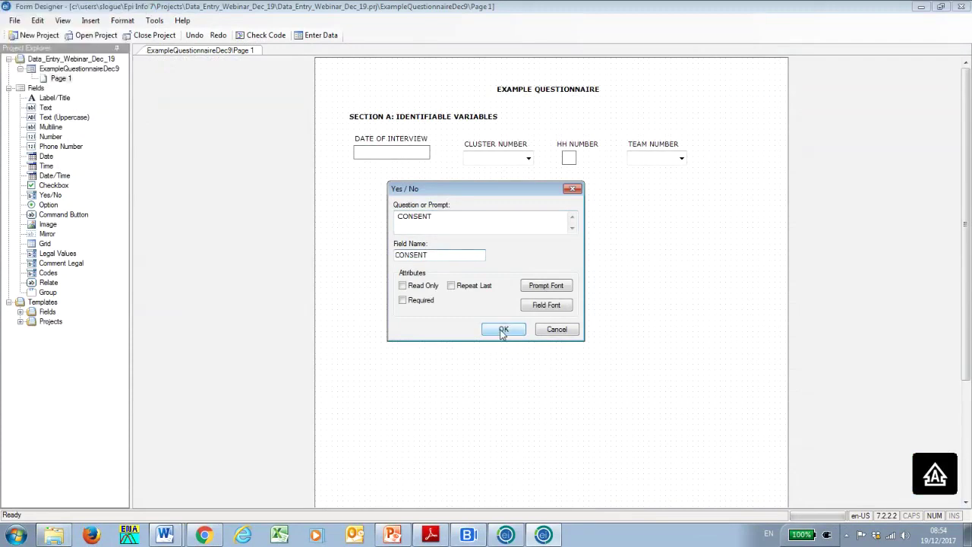
{"action": "left_click", "coordinate": [502, 329]}
Narrow the CONSENT field and move it with its prompt directly beneath the DATE OF INTERVIEW field, lined up with its left edge.
{"action": "left_click", "coordinate": [479, 220]}
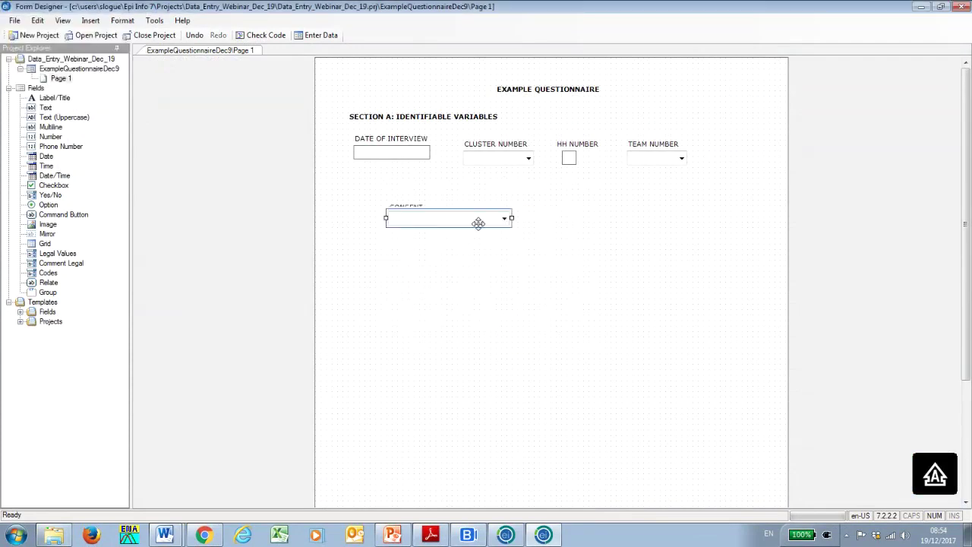
{"action": "left_click", "coordinate": [502, 219]}
{"action": "left_click", "coordinate": [502, 219]}
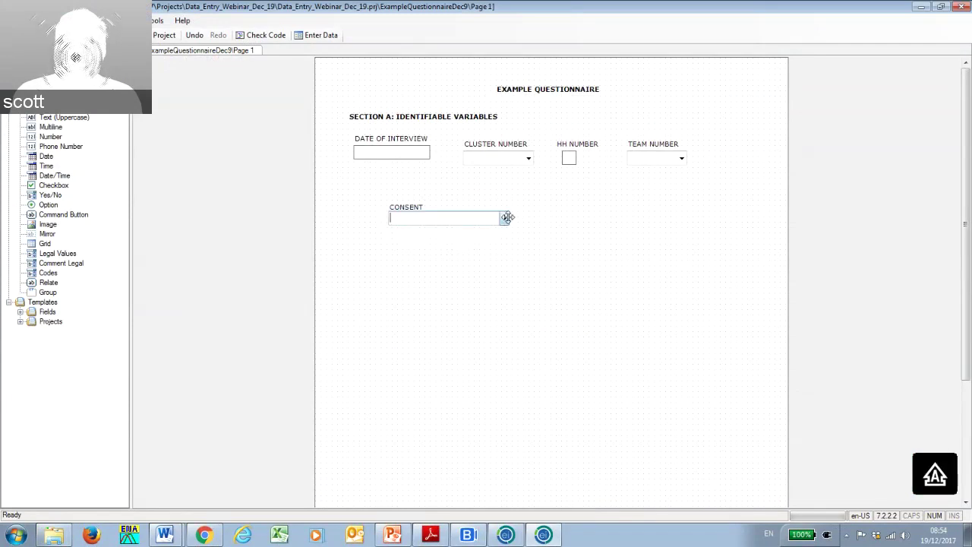
{"action": "left_click", "coordinate": [508, 219]}
{"action": "left_click", "coordinate": [514, 219]}
{"action": "left_click", "coordinate": [507, 217]}
{"action": "left_click_drag", "start_coordinate": [507, 218], "coordinate": [386, 188]}
{"action": "left_click", "coordinate": [419, 207]}
{"action": "left_click", "coordinate": [385, 227]}
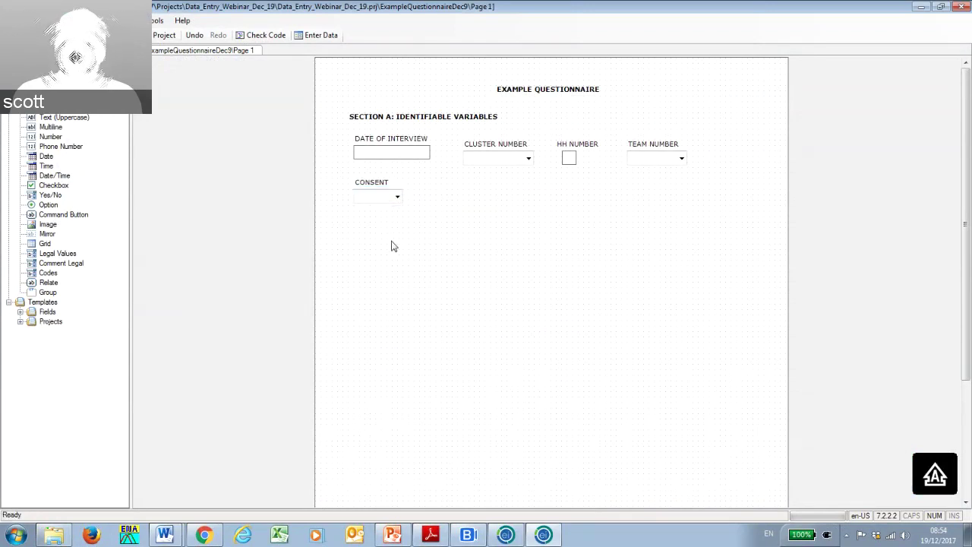
Start a new Label/Title field below CONSENT with the prompt SECTION B: HOUSEHOLD SOCIOECONOMIC CHARACTERISTICS.
{"action": "right_click", "coordinate": [393, 245]}
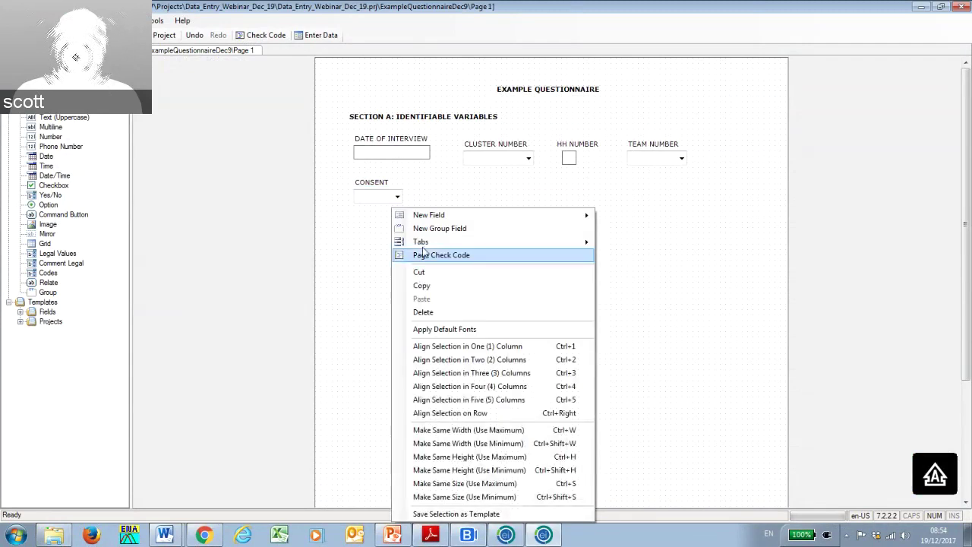
{"action": "mouse_move", "coordinate": [502, 216]}
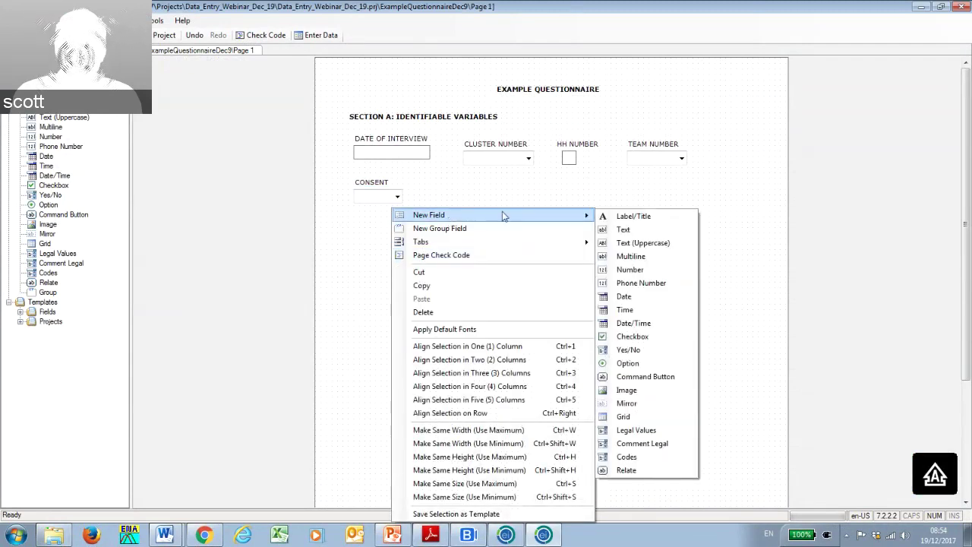
{"action": "left_click", "coordinate": [659, 219]}
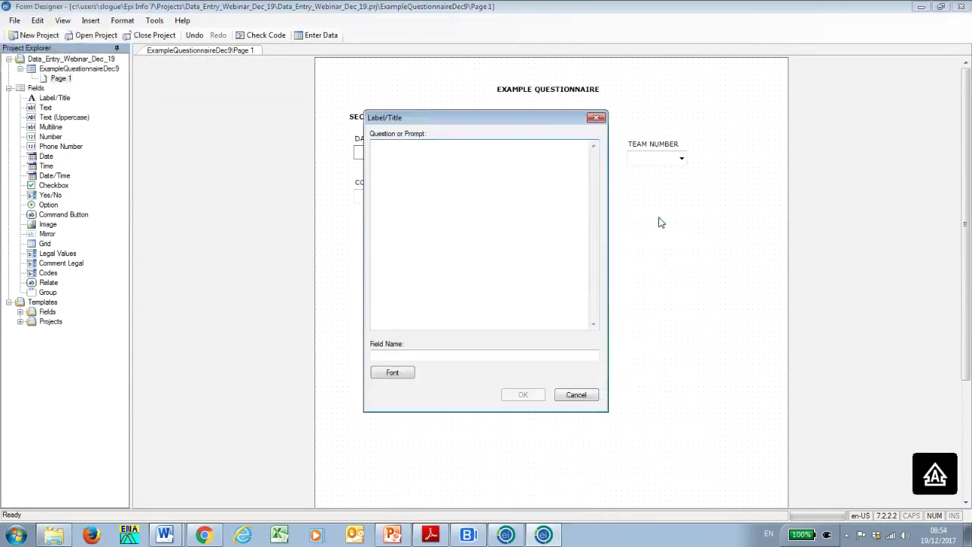
{"action": "type", "text": "SECTION B: HOUSEHOLD"}
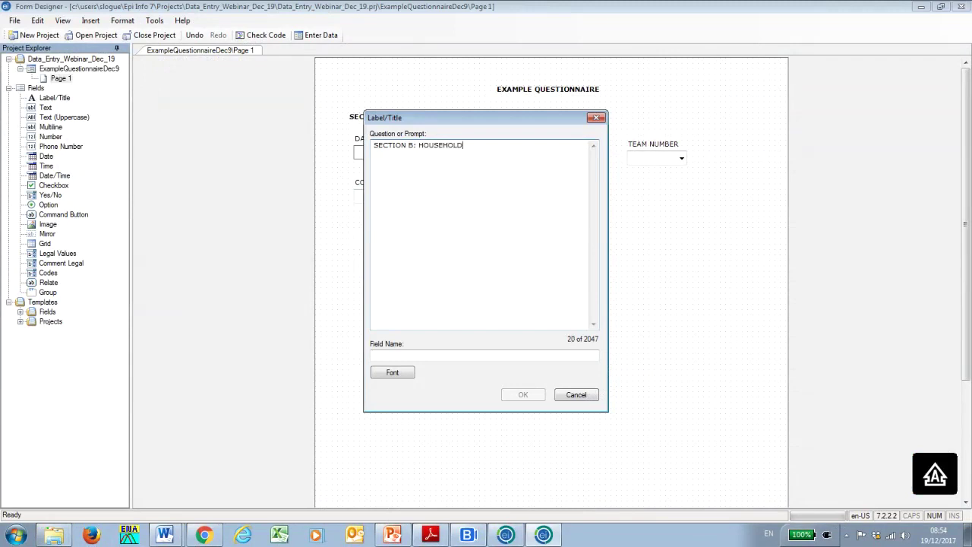
{"action": "type", "text": " SOCIOECONOMIC CHARAC"}
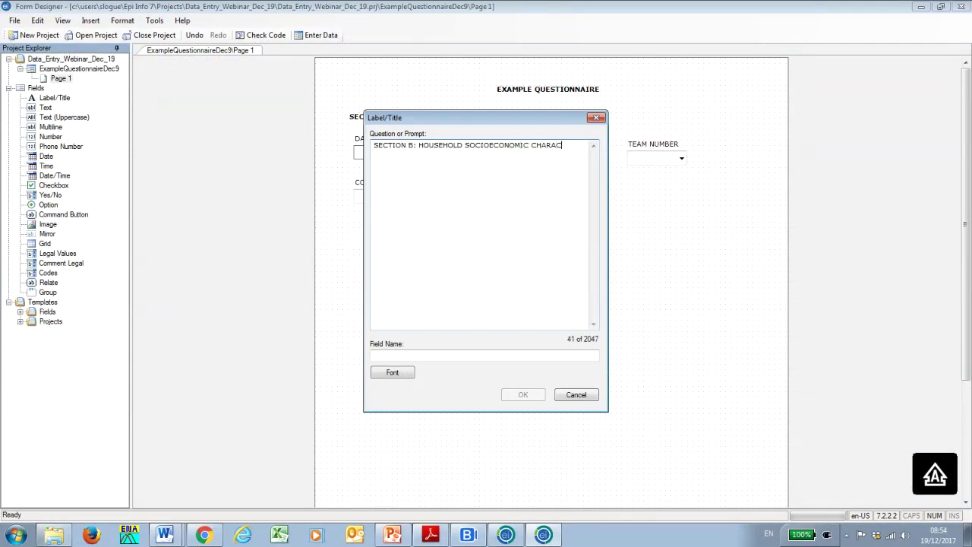
{"action": "type", "text": "TERISTICS"}
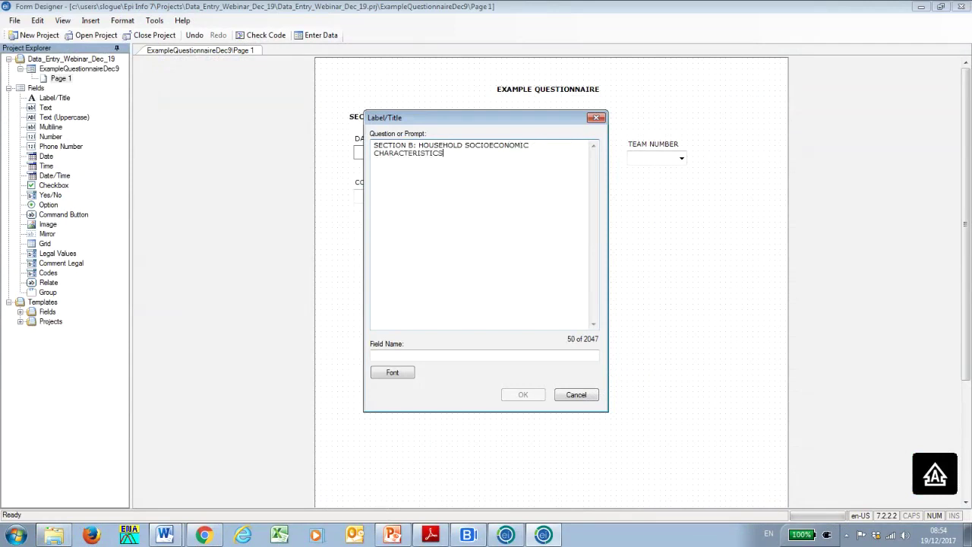
Shorten the Section B label's field name to SECTIONBHHSOCIOECONOMICCHARACTERISTICS.
{"action": "left_click", "coordinate": [423, 355]}
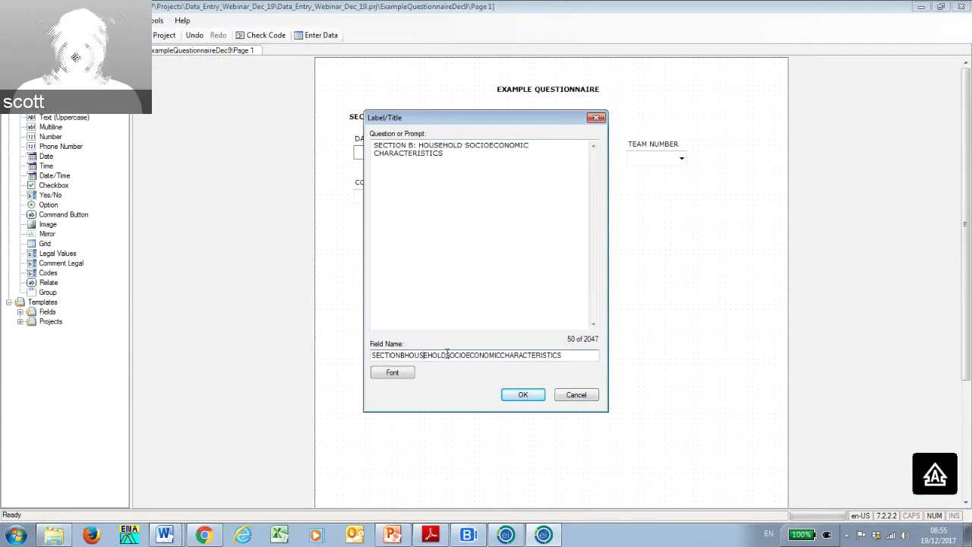
{"action": "key", "text": "BackSpace"}
{"action": "key", "text": "BackSpace"}
{"action": "key", "text": "BackSpace"}
{"action": "key", "text": "BackSpace"}
{"action": "key", "text": "BackSpace"}
{"action": "key", "text": "BackSpace"}
{"action": "key", "text": "BackSpace"}
{"action": "key", "text": "BackSpace"}
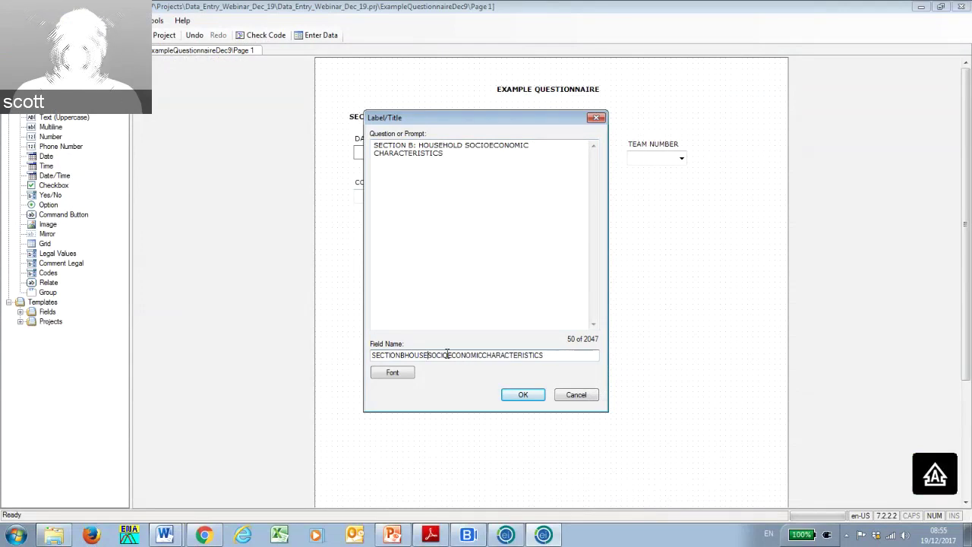
{"action": "type", "text": "H"}
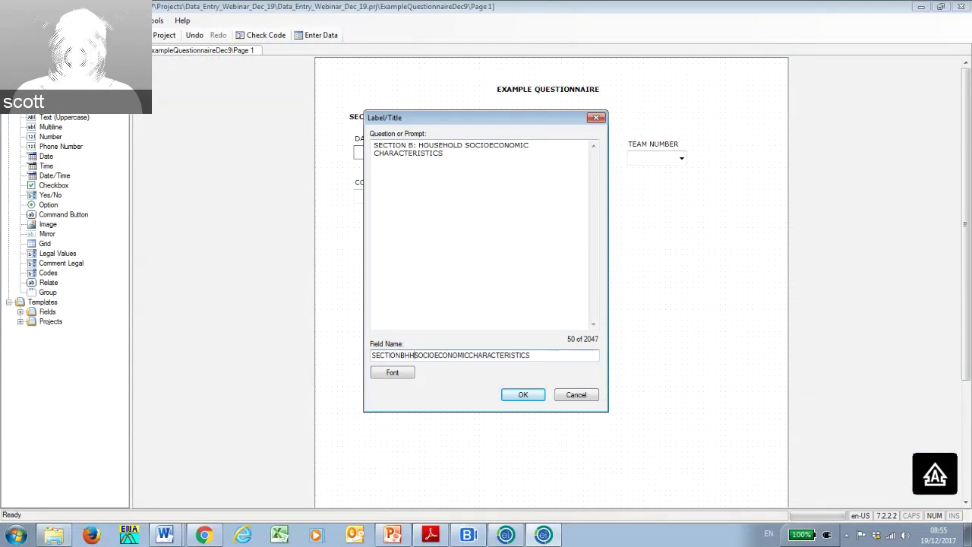
Shorten the Section B label's field name further to SECTIONBHHSOCIOECONOMIC.
{"action": "left_click", "coordinate": [539, 355]}
{"action": "key", "text": "BackSpace"}
{"action": "key", "text": "BackSpace"}
{"action": "key", "text": "BackSpace"}
{"action": "key", "text": "BackSpace"}
{"action": "key", "text": "BackSpace"}
{"action": "key", "text": "BackSpace"}
{"action": "key", "text": "BackSpace"}
{"action": "key", "text": "BackSpace"}
{"action": "key", "text": "BackSpace"}
{"action": "key", "text": "BackSpace"}
{"action": "key", "text": "BackSpace"}
{"action": "key", "text": "BackSpace"}
{"action": "key", "text": "BackSpace"}
{"action": "key", "text": "BackSpace"}
{"action": "key", "text": "BackSpace"}
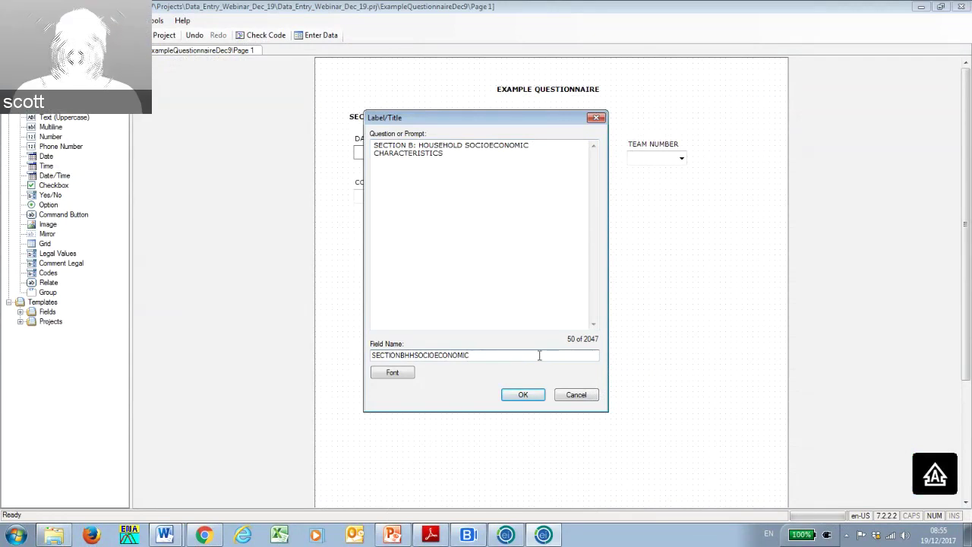
Make the Section B label bold, add it to the page and move it below CONSENT, left-aligned with the Section A heading.
{"action": "left_click", "coordinate": [392, 372]}
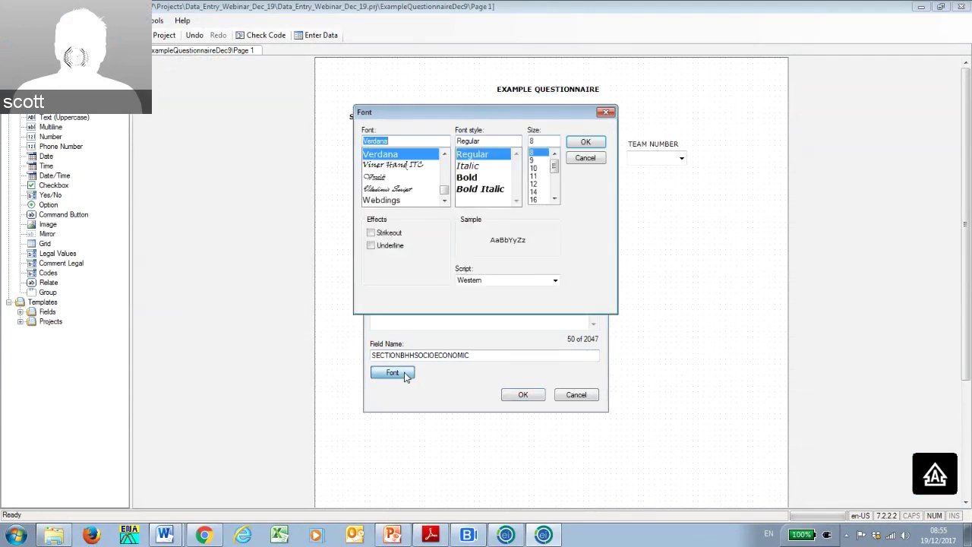
{"action": "left_click", "coordinate": [472, 177]}
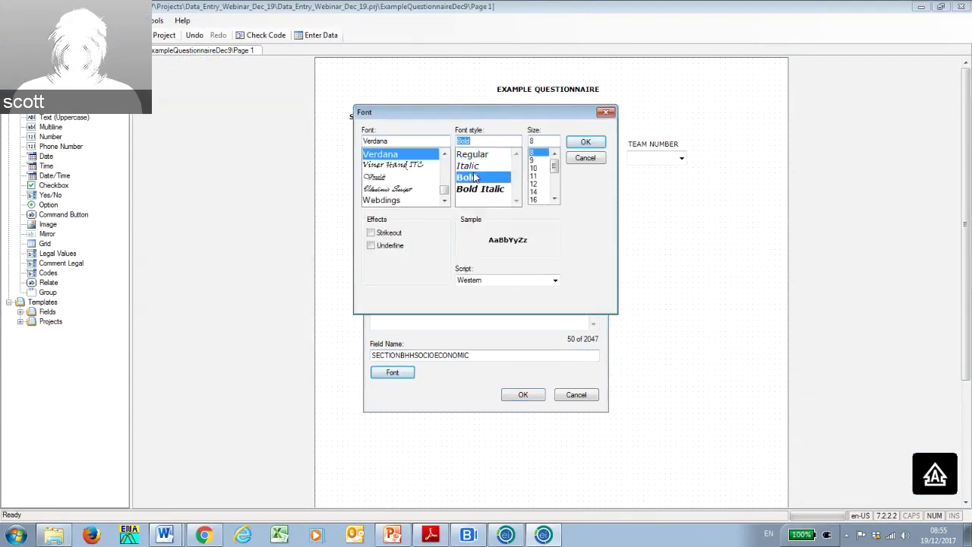
{"action": "left_click", "coordinate": [585, 142]}
{"action": "left_click", "coordinate": [522, 397]}
{"action": "left_click_drag", "start_coordinate": [455, 244], "coordinate": [417, 232]}
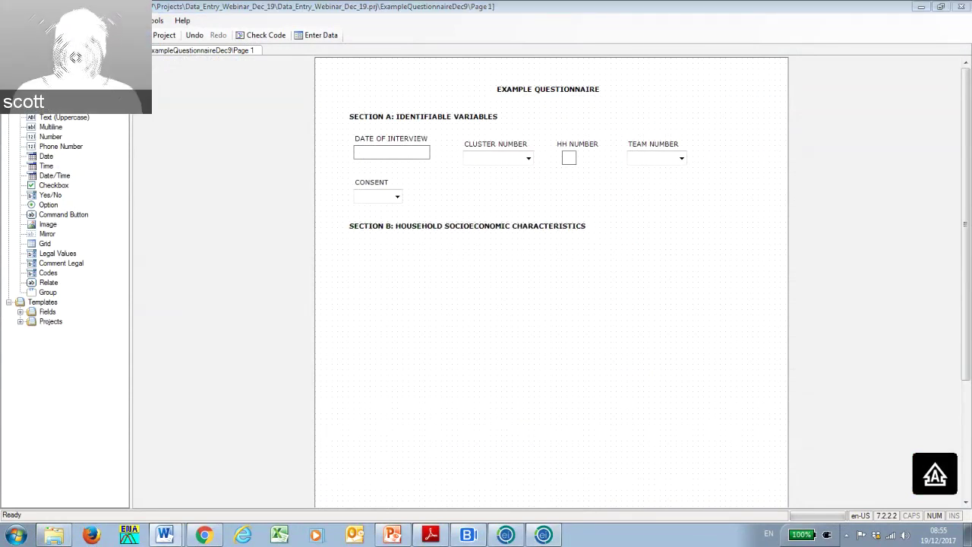
Start a new Text field below the Section B heading with the prompt B1 RESPONDENT'S NAME.
{"action": "right_click", "coordinate": [375, 277]}
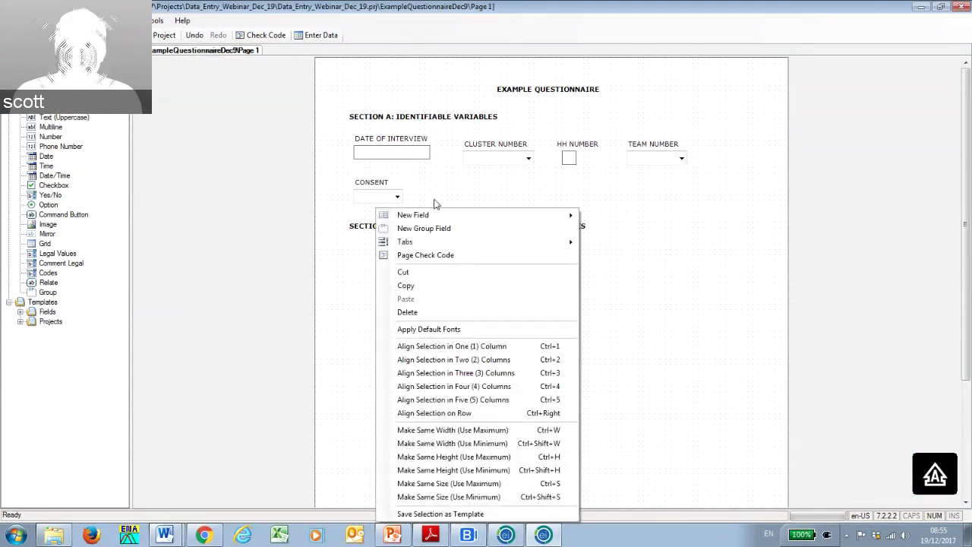
{"action": "mouse_move", "coordinate": [494, 217]}
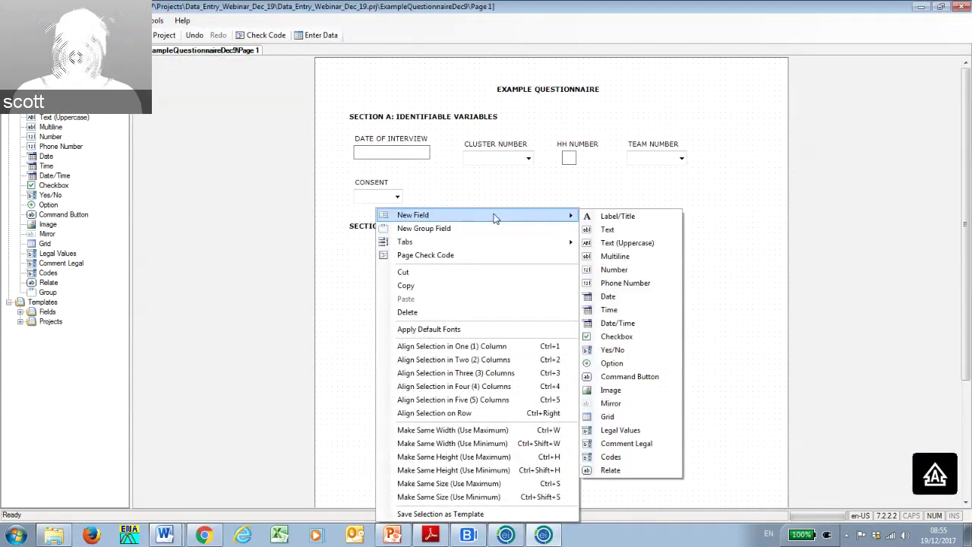
{"action": "left_click", "coordinate": [606, 229]}
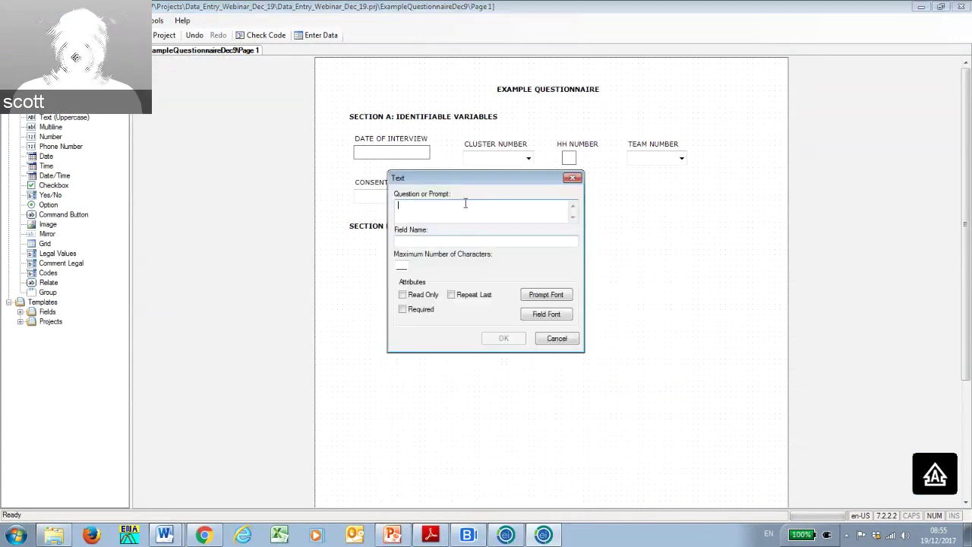
{"action": "type", "text": "B1"}
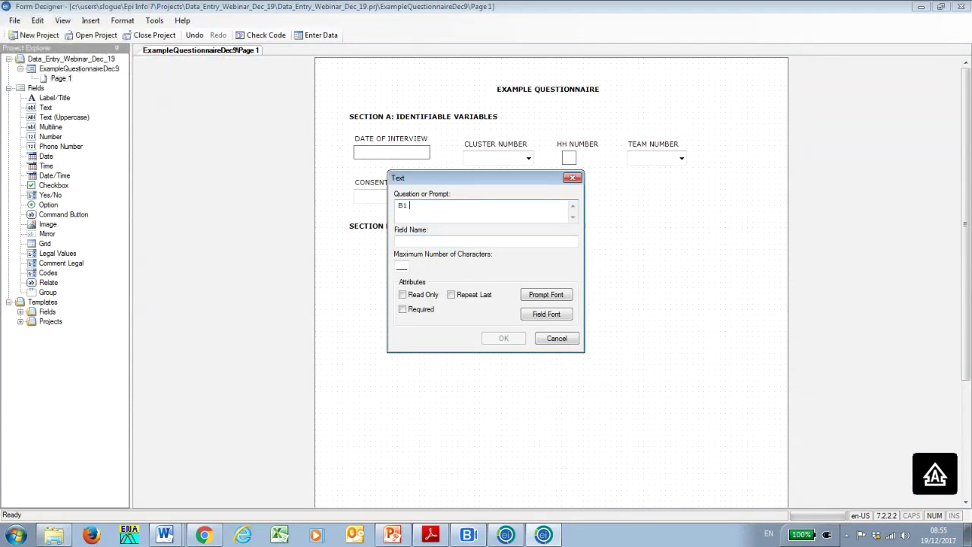
{"action": "type", "text": " RES"}
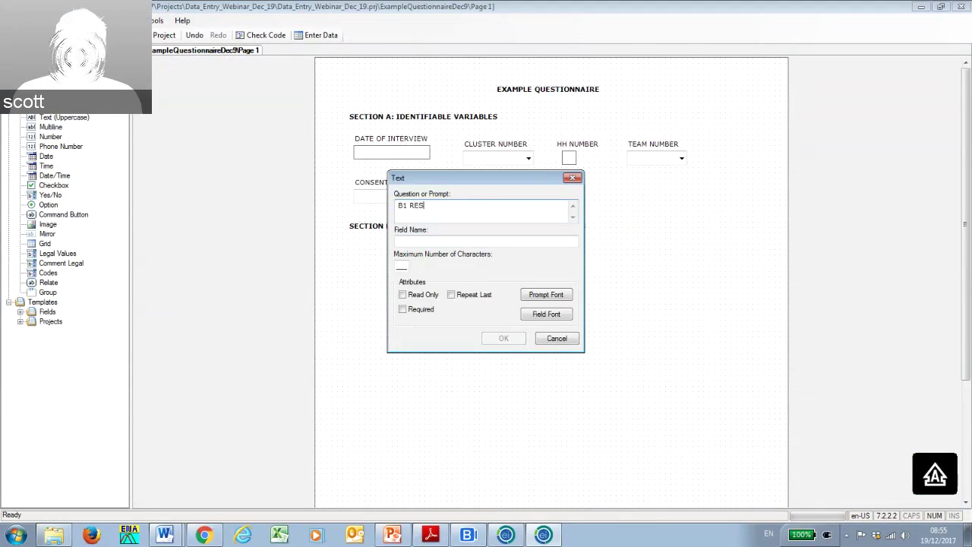
{"action": "type", "text": "PON"}
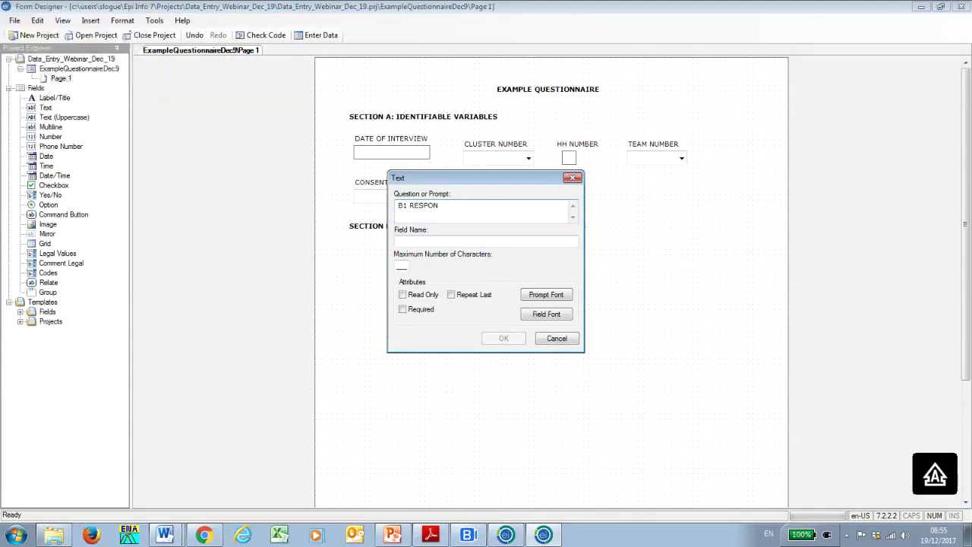
{"action": "type", "text": "DENT'S NAME"}
Shorten the respondent's name field's field name to B1NAME and add the field to the page.
{"action": "left_click", "coordinate": [405, 240]}
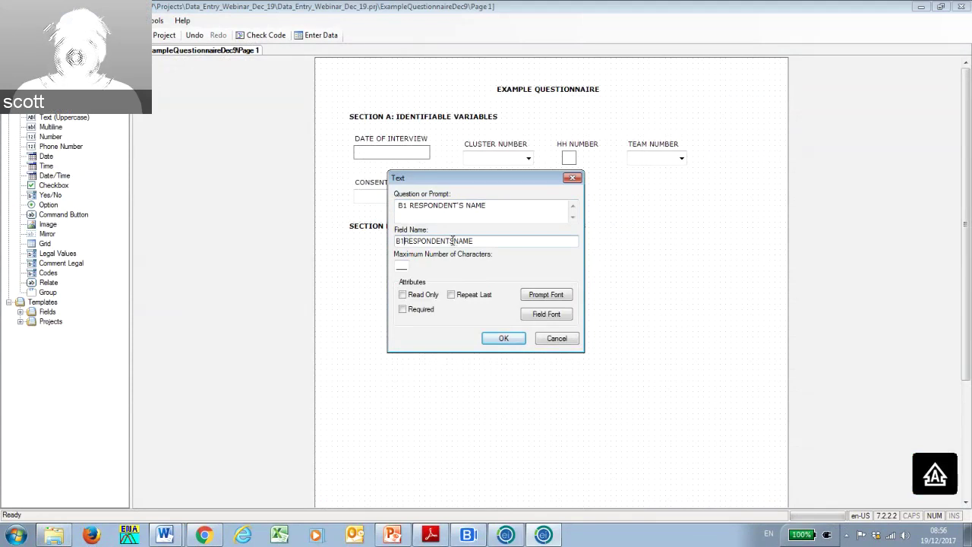
{"action": "key", "text": "Delete"}
{"action": "key", "text": "Delete"}
{"action": "key", "text": "Delete"}
{"action": "key", "text": "Delete"}
{"action": "key", "text": "Delete"}
{"action": "key", "text": "Delete"}
{"action": "key", "text": "Delete"}
{"action": "key", "text": "Delete"}
{"action": "key", "text": "Delete"}
{"action": "key", "text": "Delete"}
{"action": "key", "text": "Delete"}
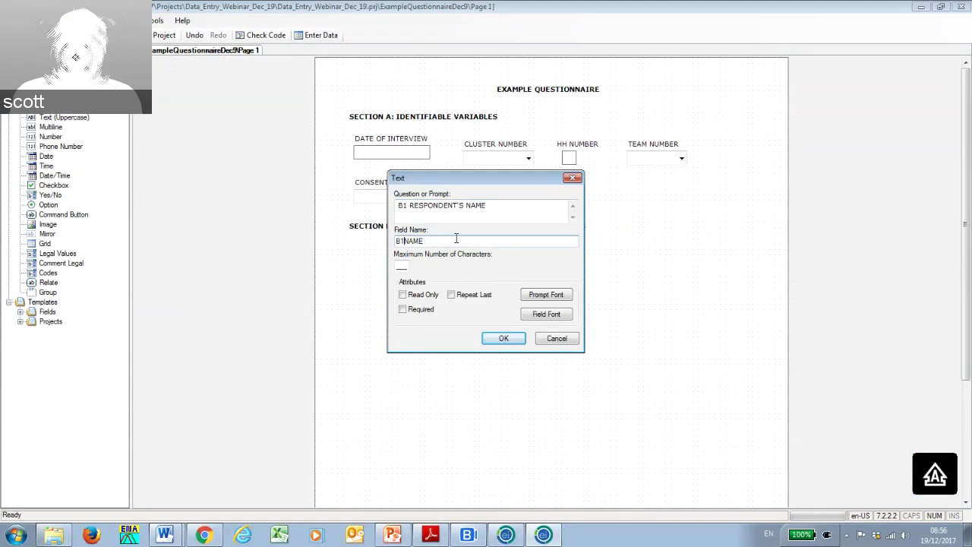
{"action": "left_click", "coordinate": [492, 338]}
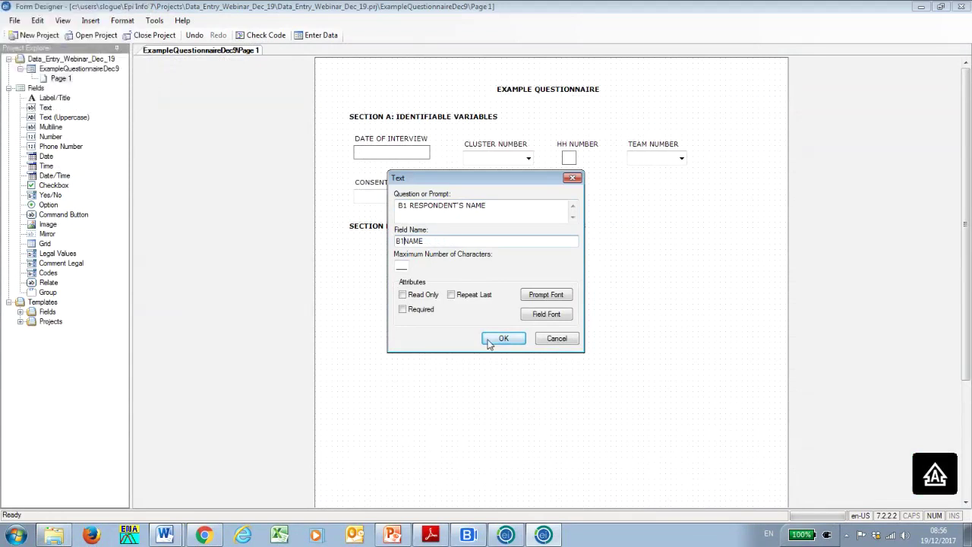
Move the B1 RESPONDENT'S NAME field with its prompt directly beneath the Section B heading, lined up with the CONSENT field's left edge.
{"action": "left_click_drag", "start_coordinate": [430, 275], "coordinate": [407, 248]}
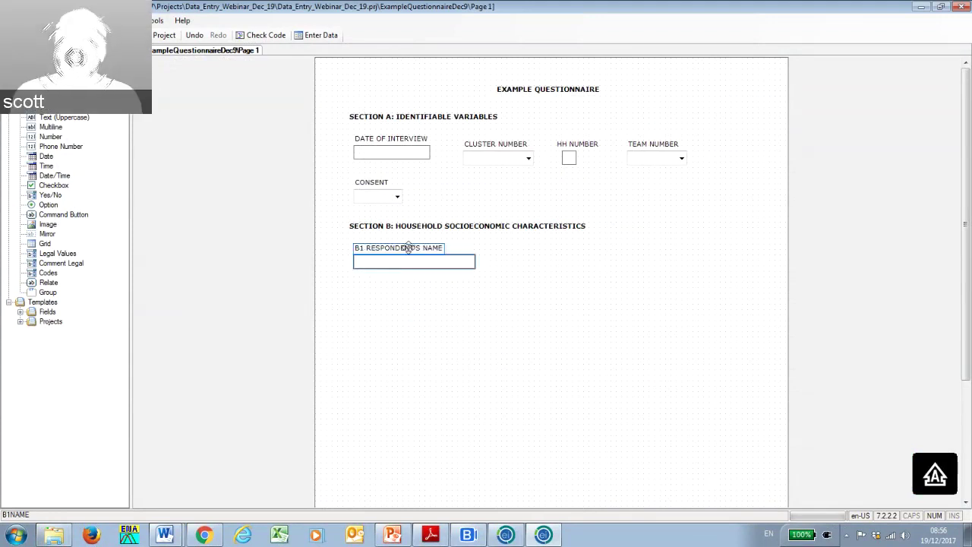
{"action": "left_click", "coordinate": [378, 260]}
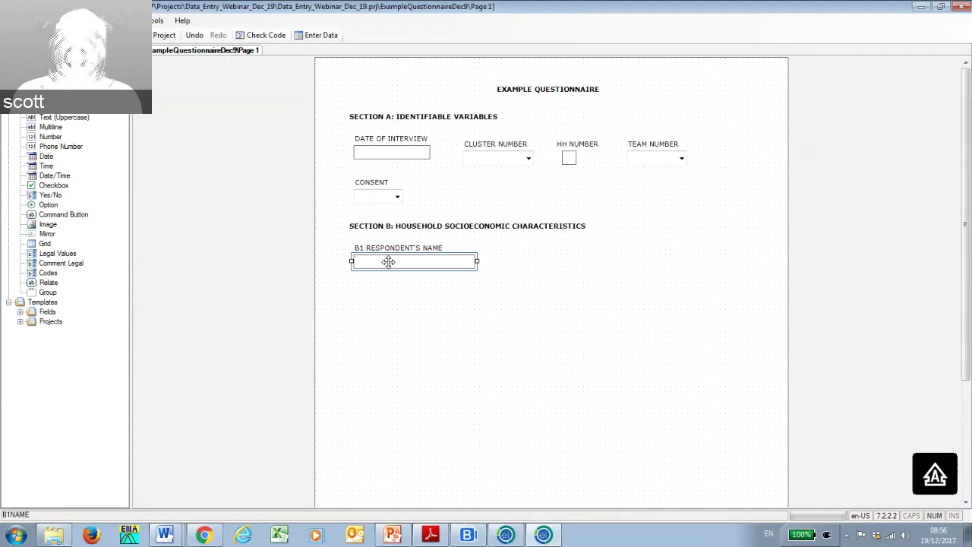
{"action": "left_click", "coordinate": [531, 269]}
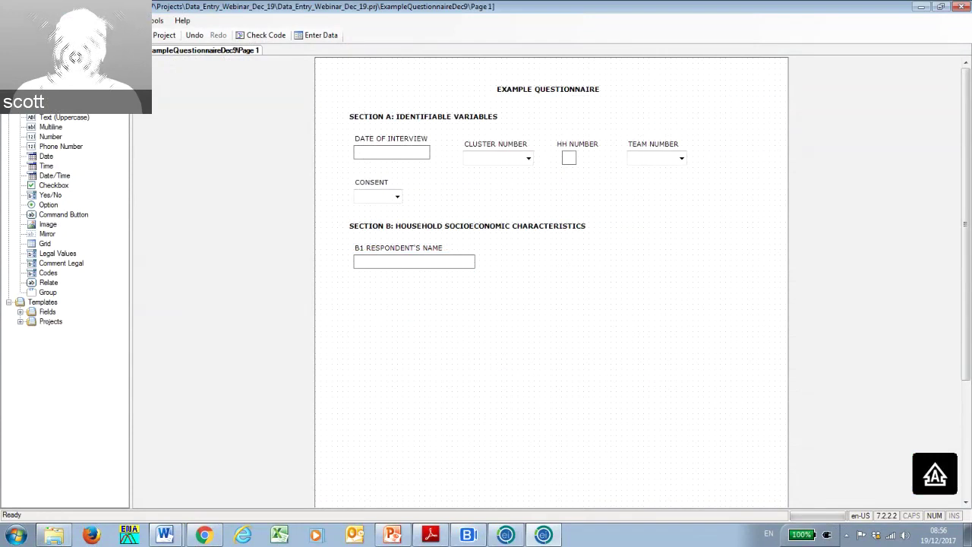
Switch to the Sample Questionnaire in Word and examine question B4 on the household head's main occupation and its answer options.
{"action": "key", "text": "alt+Tab"}
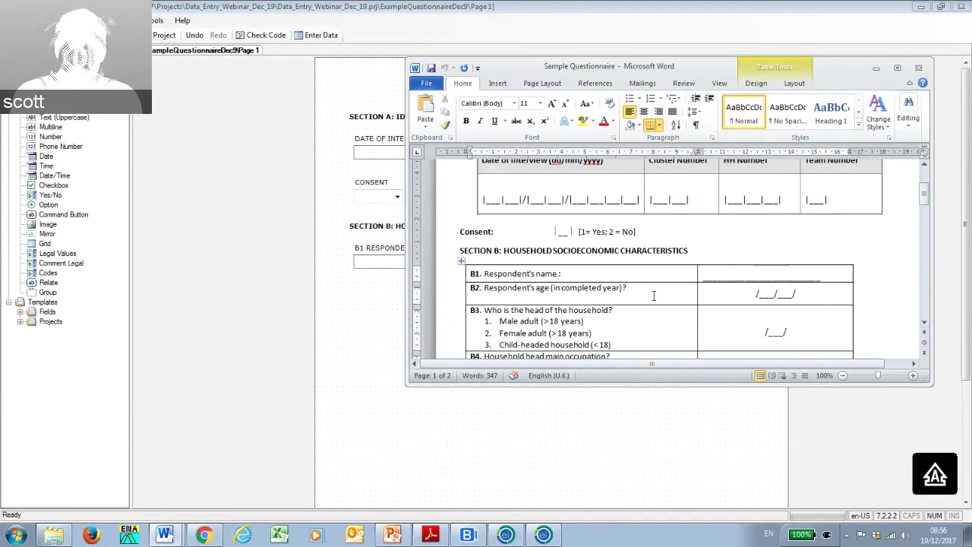
{"action": "scroll", "coordinate": [653, 304], "scroll_direction": "down", "scroll_amount": 3}
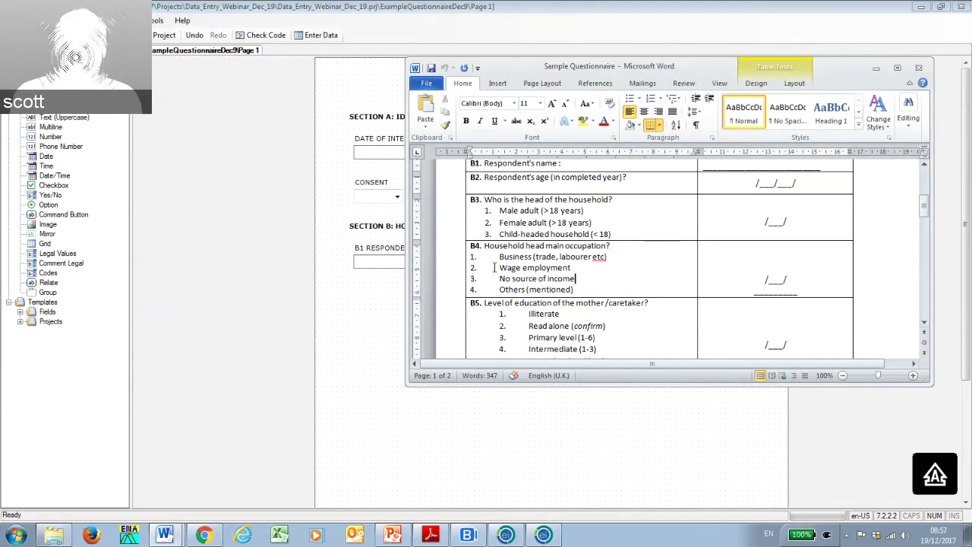
{"action": "left_click_drag", "start_coordinate": [498, 257], "coordinate": [576, 279]}
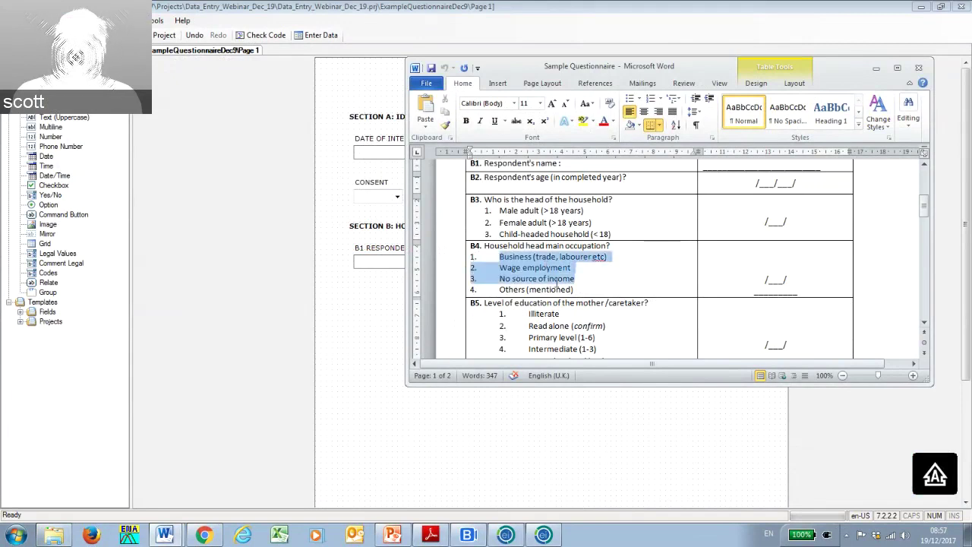
{"action": "left_click", "coordinate": [562, 289]}
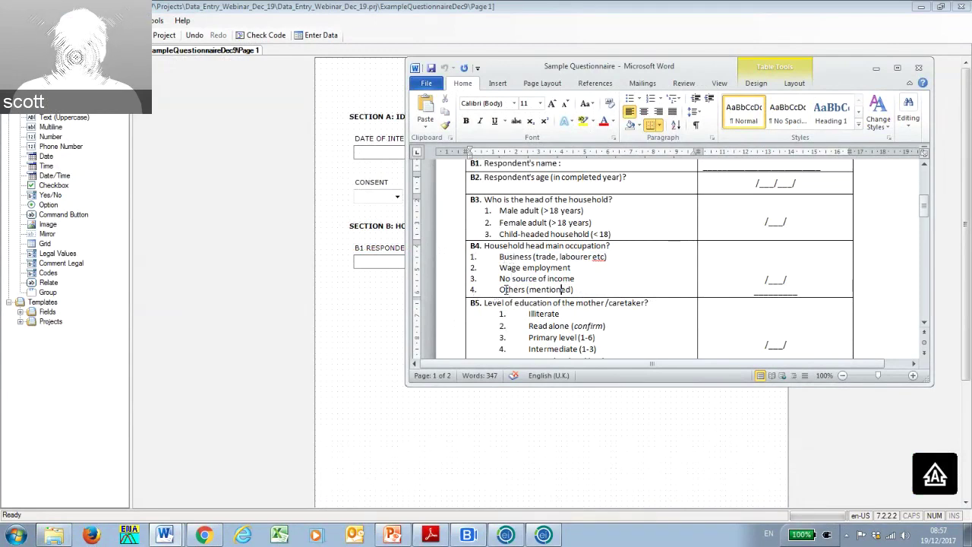
{"action": "left_click_drag", "start_coordinate": [704, 76], "coordinate": [971, 98]}
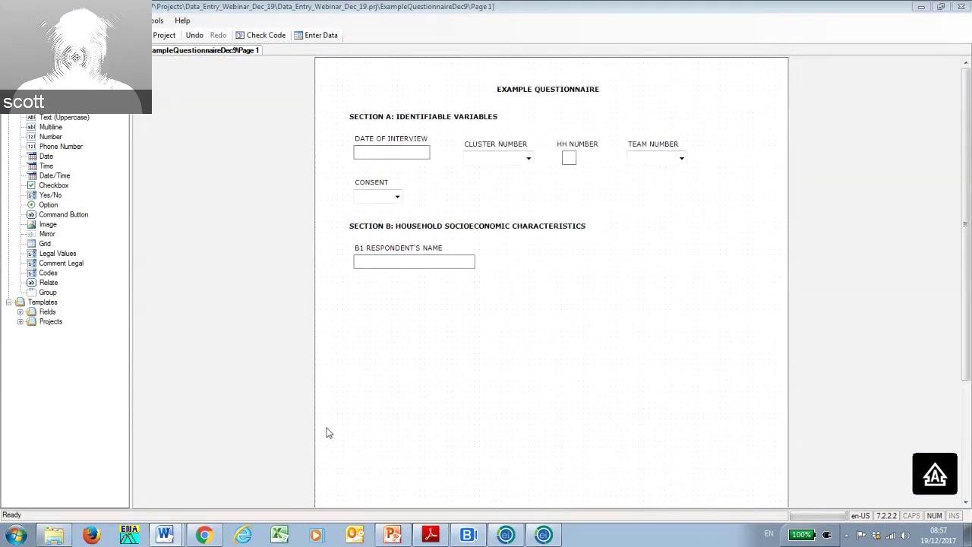
Back in the Epi Info form, start a new Label/Title field below B1 with the prompt B4. HOUSEHOLD HEAD MAIN OCCUPATION.
{"action": "right_click", "coordinate": [382, 305]}
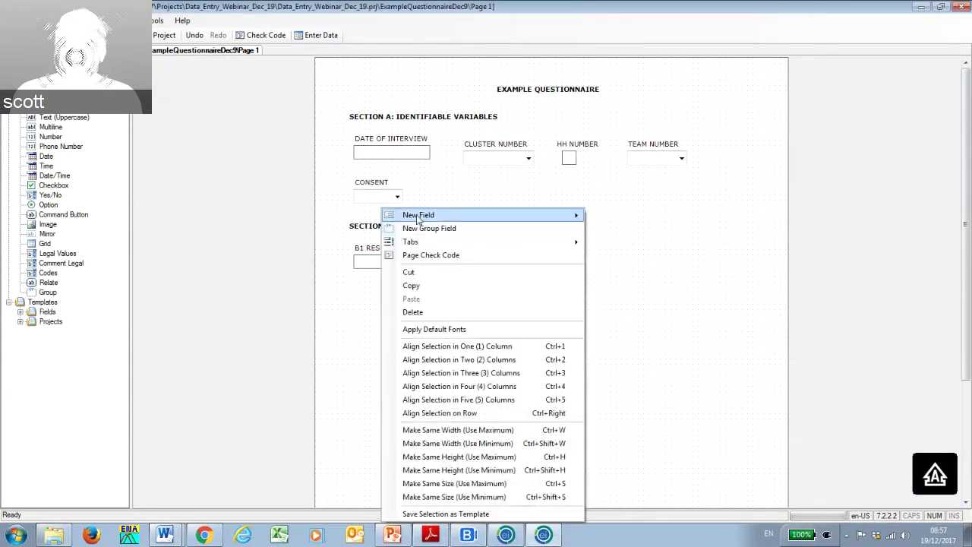
{"action": "mouse_move", "coordinate": [417, 219]}
{"action": "left_click", "coordinate": [617, 215]}
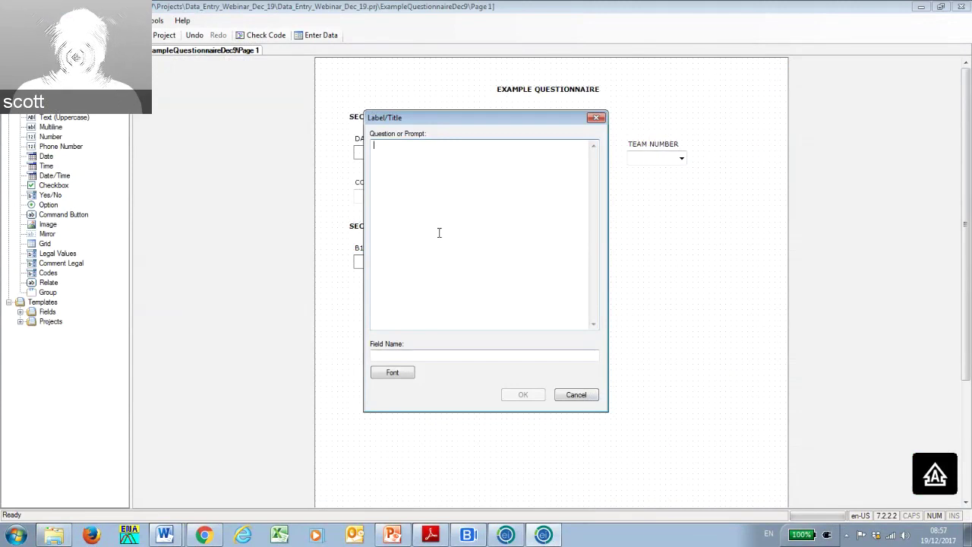
{"action": "type", "text": "B4"}
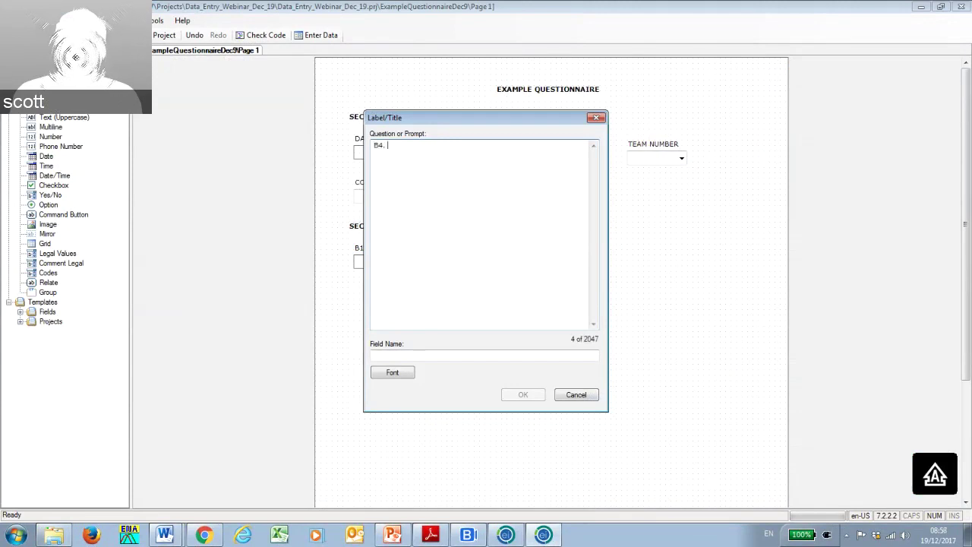
{"action": "type", "text": ". HOUS"}
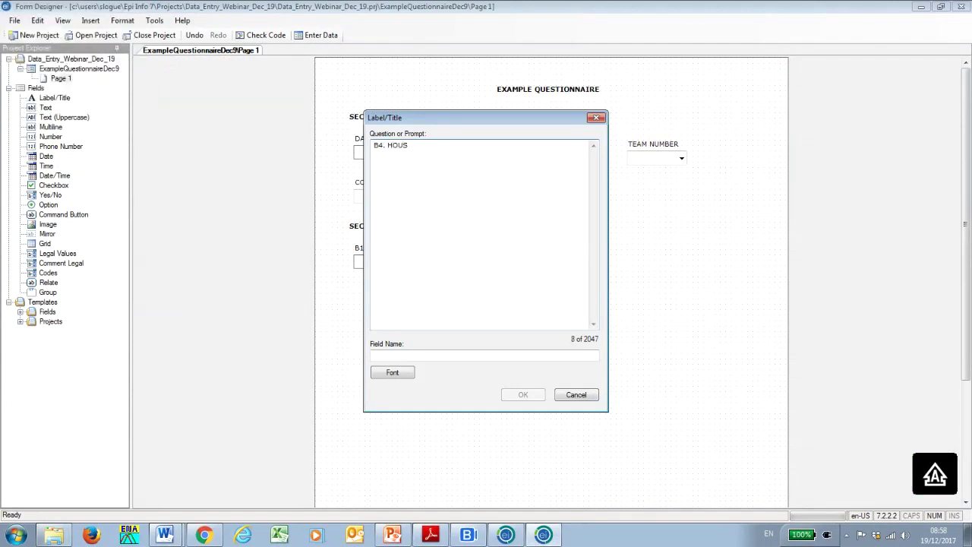
{"action": "type", "text": "EHOLD HEAD"}
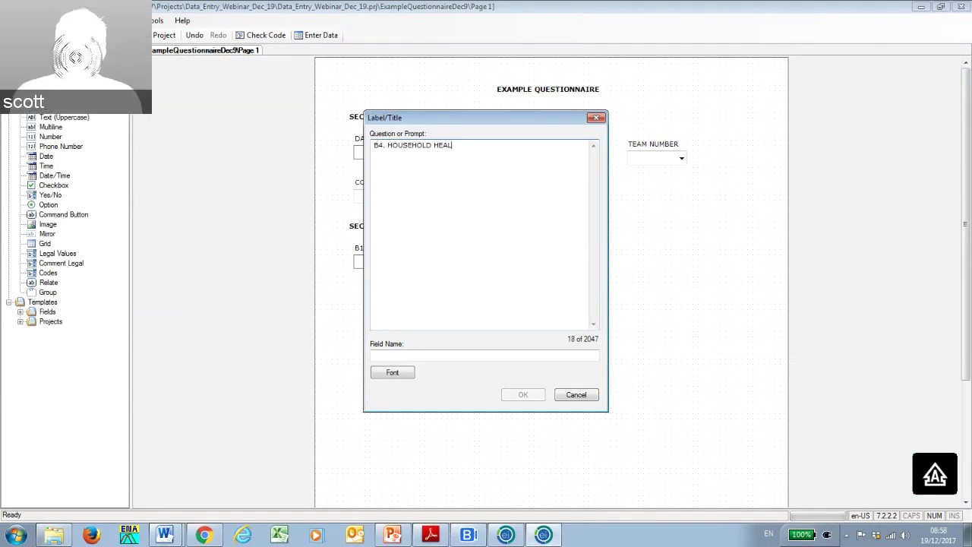
{"action": "type", "text": " MAIN "}
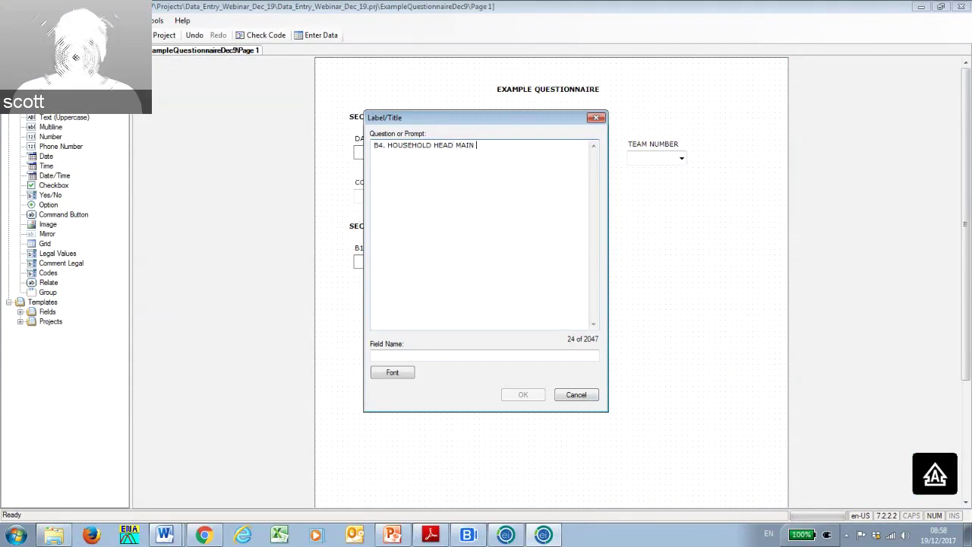
{"action": "type", "text": "OCCUPA"}
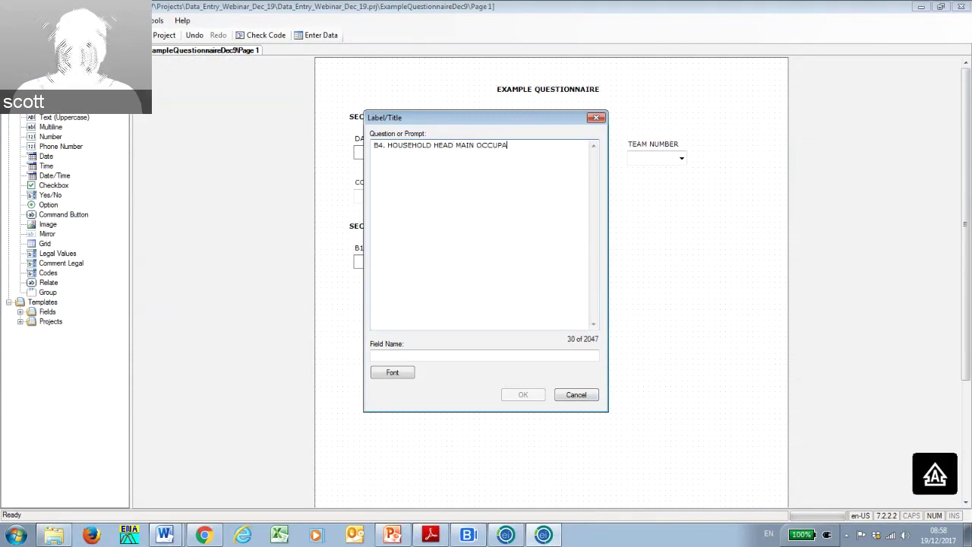
{"action": "type", "text": "TION"}
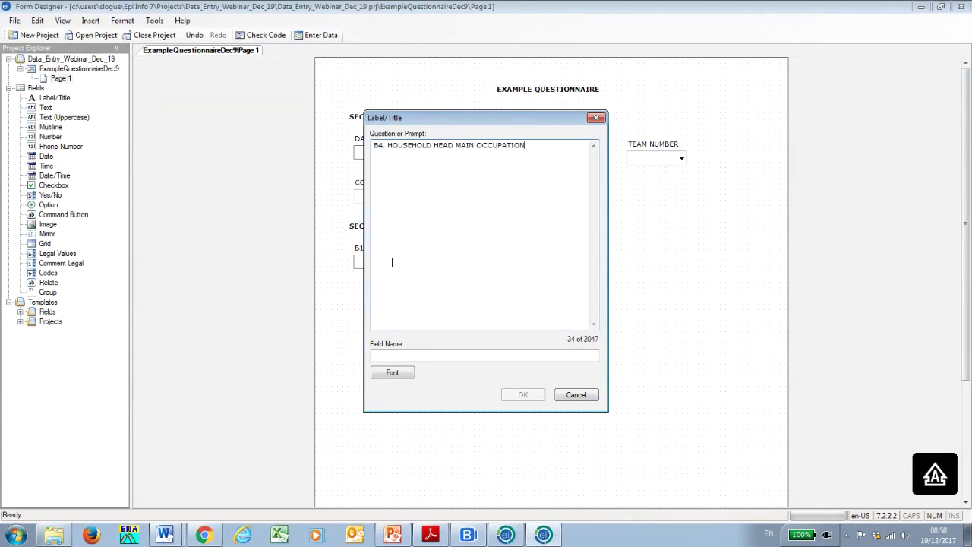
Shorten the B4 label's field name to B4HHHEADOCCUPATION and add the label to the page.
{"action": "left_click", "coordinate": [414, 355]}
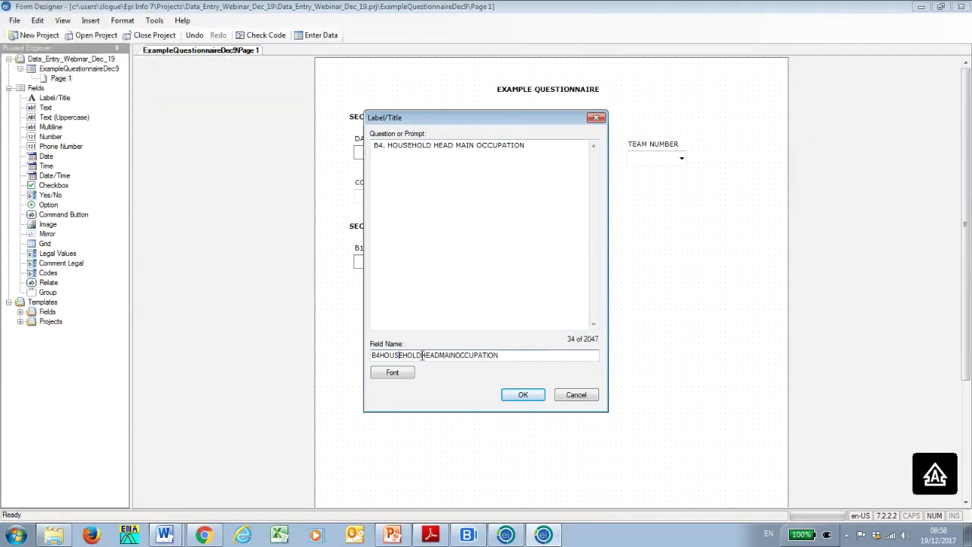
{"action": "key", "text": "BackSpace"}
{"action": "key", "text": "BackSpace"}
{"action": "key", "text": "BackSpace"}
{"action": "key", "text": "BackSpace"}
{"action": "key", "text": "BackSpace"}
{"action": "key", "text": "BackSpace"}
{"action": "key", "text": "BackSpace"}
{"action": "key", "text": "BackSpace"}
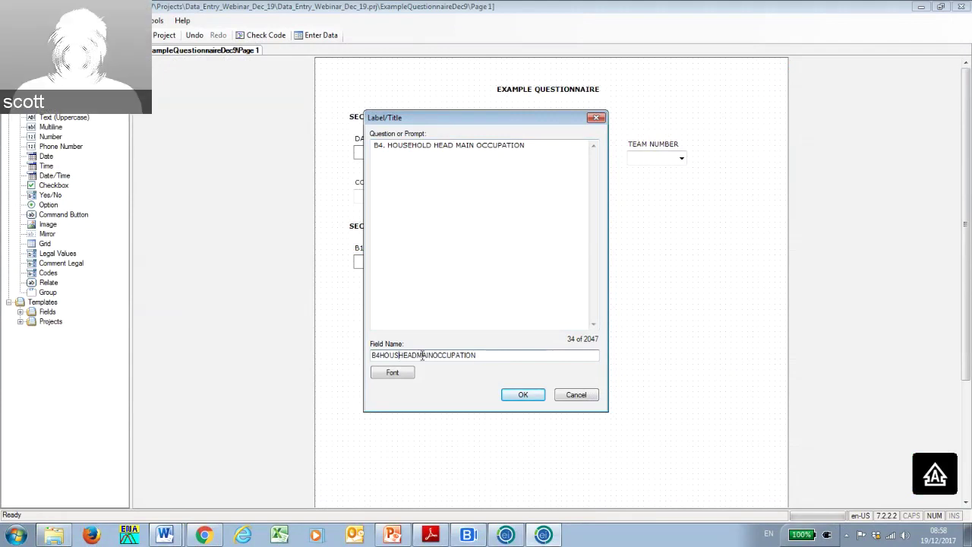
{"action": "type", "text": "H"}
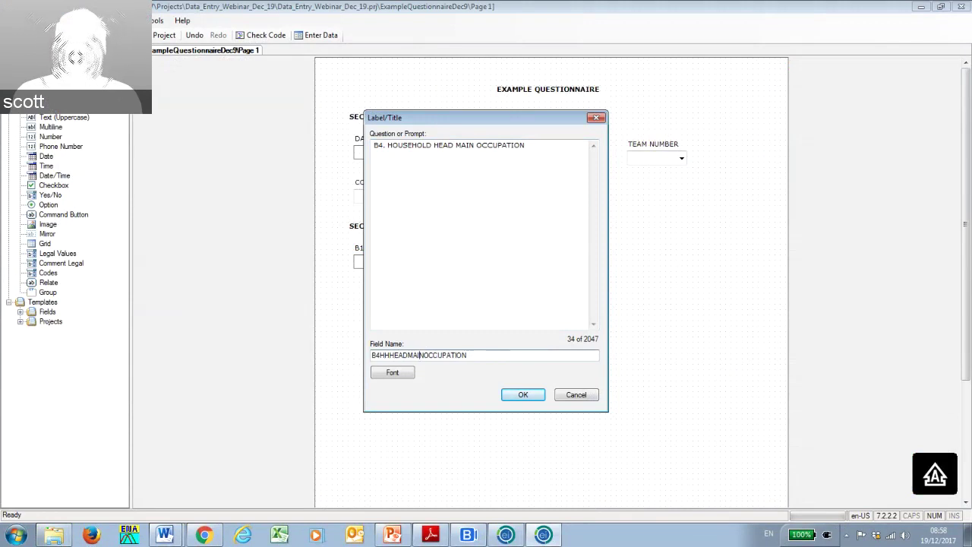
{"action": "key", "text": "BackSpace"}
{"action": "key", "text": "BackSpace"}
{"action": "key", "text": "BackSpace"}
{"action": "key", "text": "BackSpace"}
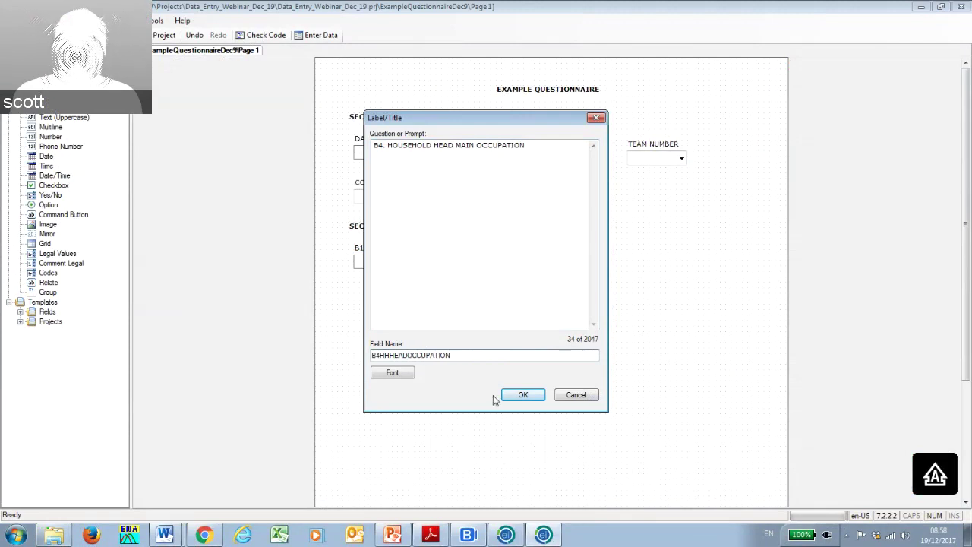
{"action": "left_click", "coordinate": [521, 396]}
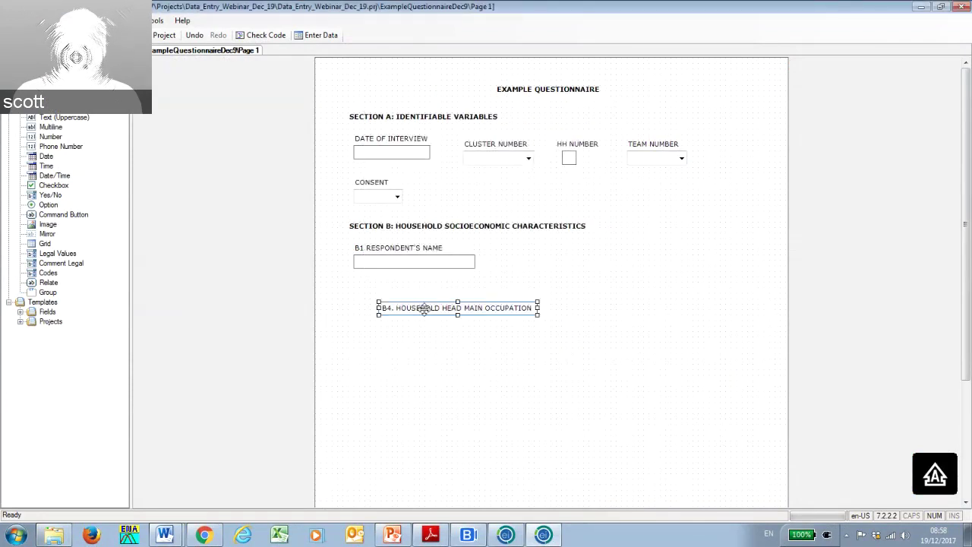
Delete the B4. HOUSEHOLD HEAD MAIN OCCUPATION label from the page.
{"action": "right_click", "coordinate": [425, 309]}
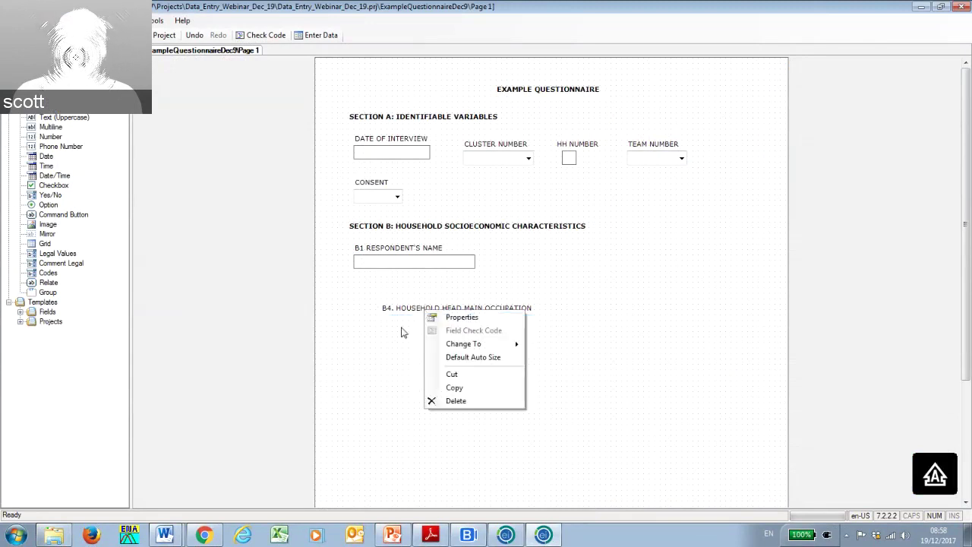
{"action": "left_click", "coordinate": [419, 326]}
{"action": "left_click", "coordinate": [456, 306]}
{"action": "left_click", "coordinate": [456, 306]}
{"action": "right_click", "coordinate": [456, 309]}
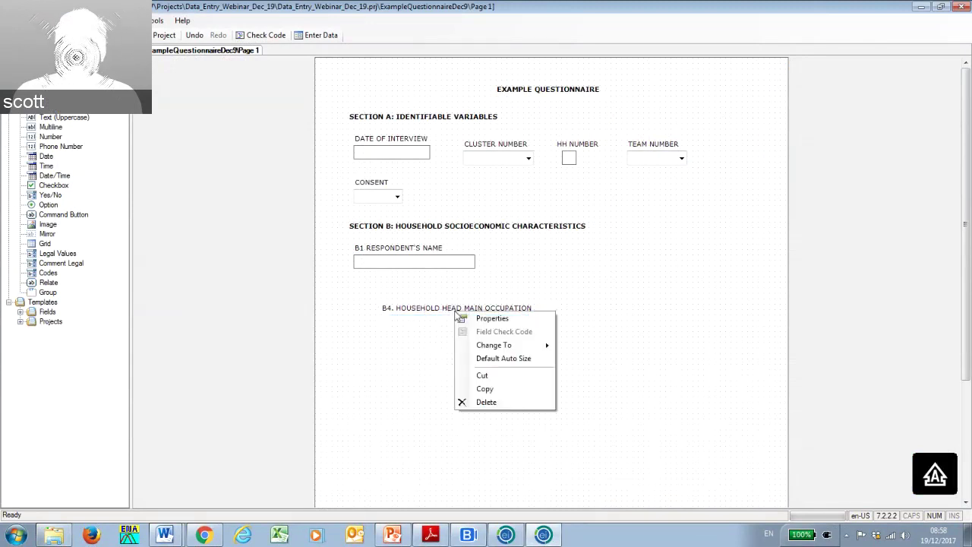
{"action": "left_click", "coordinate": [486, 401]}
Start a new Legal Values field below B1 with the prompt B4. HOUSEHOLD MAIN OCCUPATION.
{"action": "right_click", "coordinate": [372, 308]}
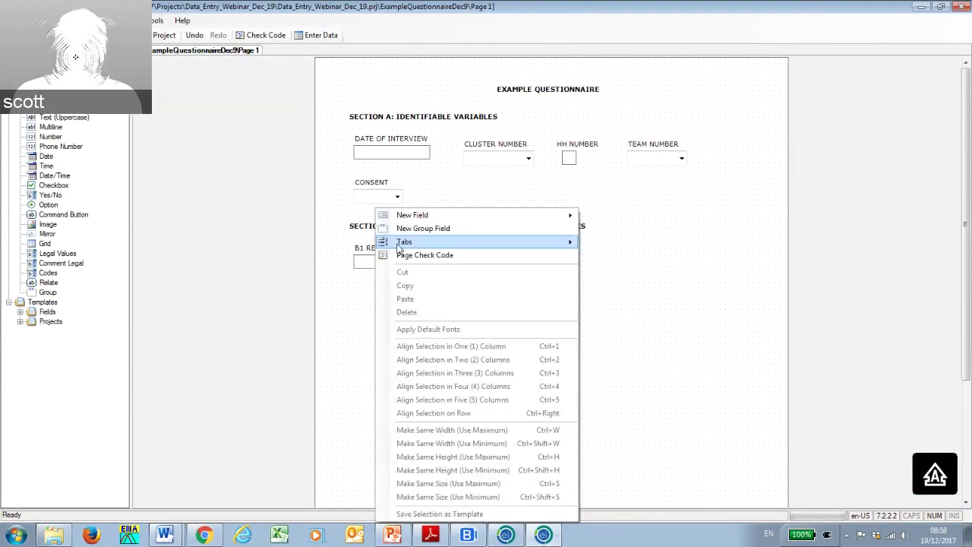
{"action": "mouse_move", "coordinate": [422, 217]}
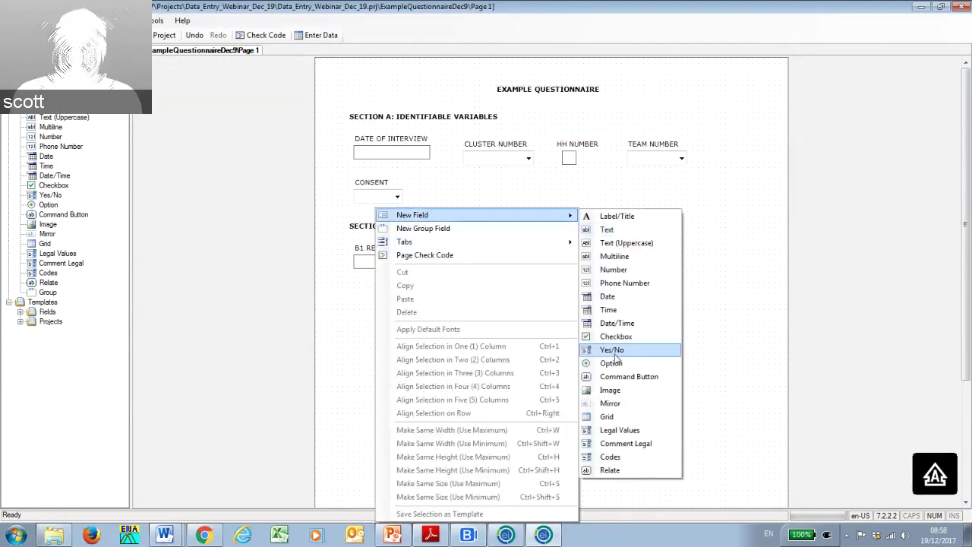
{"action": "left_click", "coordinate": [619, 430]}
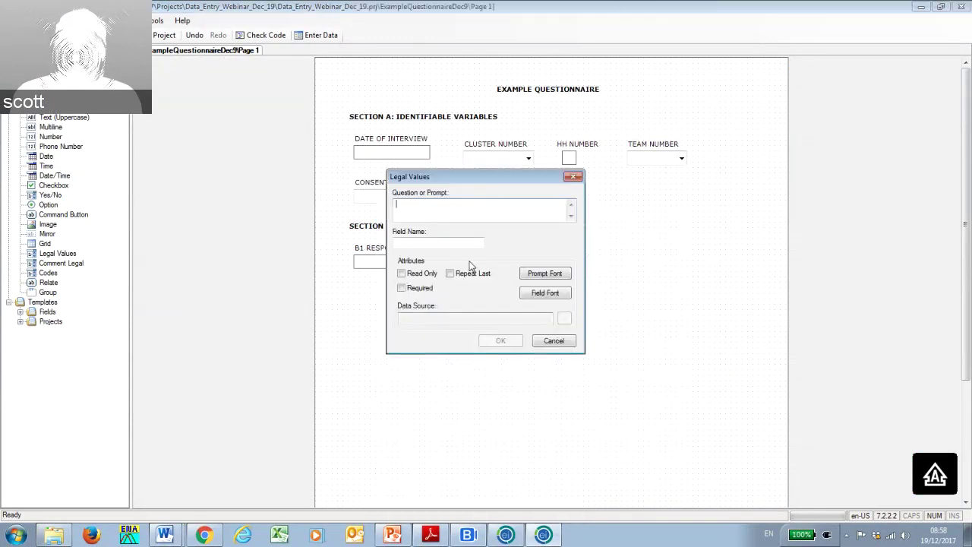
{"action": "type", "text": "B"}
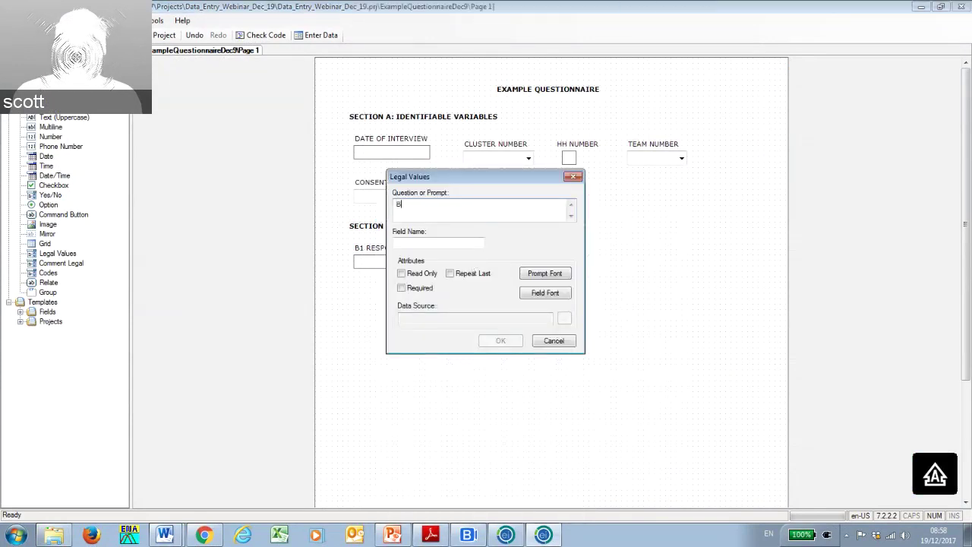
{"action": "type", "text": "4. HOUSEHOLD MAIN OCCUP"}
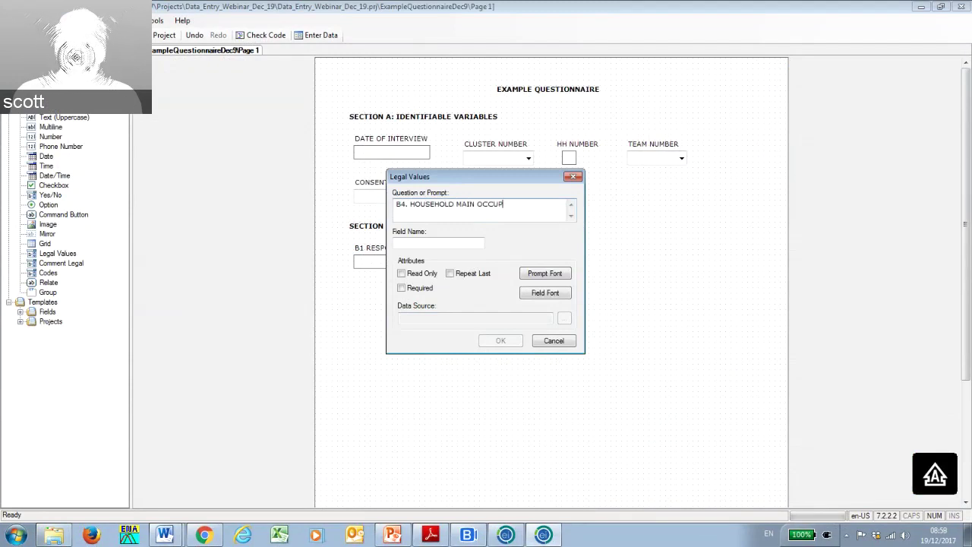
{"action": "type", "text": "ATION"}
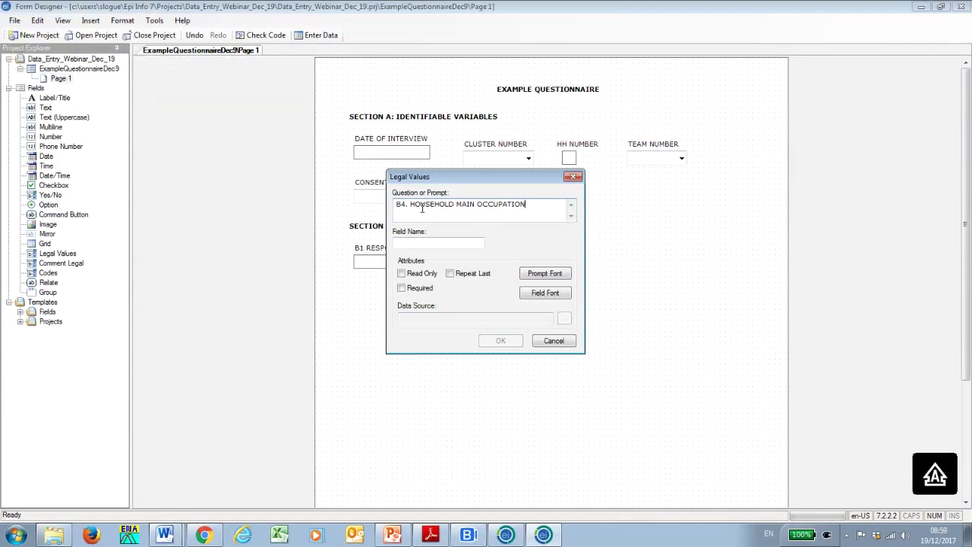
Shorten the field name of the B4 legal values field to B4HHOCCUPATION.
{"action": "left_click", "coordinate": [402, 243]}
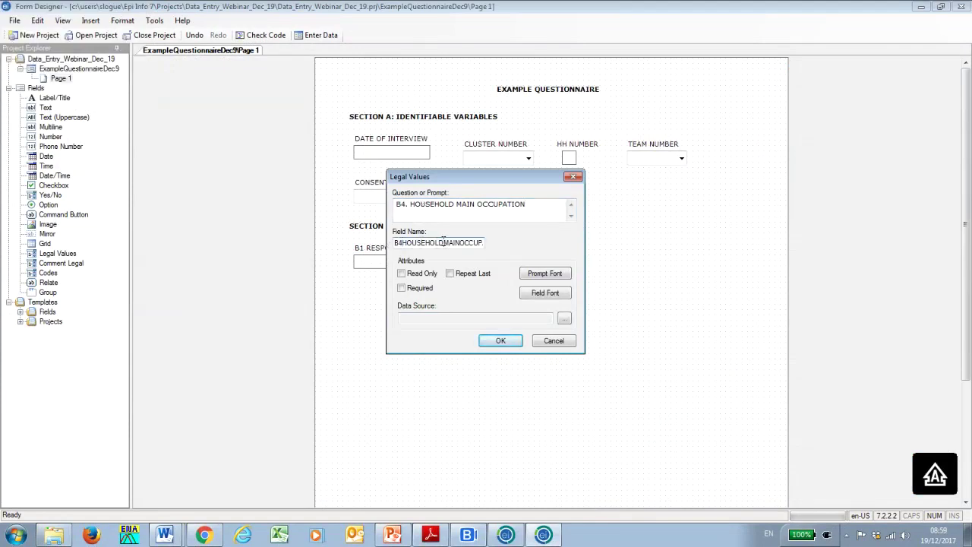
{"action": "key", "text": "End"}
{"action": "type", "text": "ATION"}
{"action": "key", "text": "Home"}
{"action": "key", "text": "Right"}
{"action": "key", "text": "Right"}
{"action": "key", "text": "Right"}
{"action": "key", "text": "Delete"}
{"action": "key", "text": "Delete"}
{"action": "key", "text": "Delete"}
{"action": "key", "text": "Delete"}
{"action": "key", "text": "Delete"}
{"action": "key", "text": "Delete"}
{"action": "key", "text": "Delete"}
{"action": "key", "text": "Delete"}
{"action": "type", "text": "H"}
{"action": "key", "text": "Right"}
{"action": "key", "text": "BackSpace"}
{"action": "key", "text": "BackSpace"}
{"action": "key", "text": "BackSpace"}
{"action": "key", "text": "BackSpace"}
Create a new legal values list for the B4 field containing a blank entry followed by 1, 2, 3 and 4.
{"action": "left_click", "coordinate": [564, 318]}
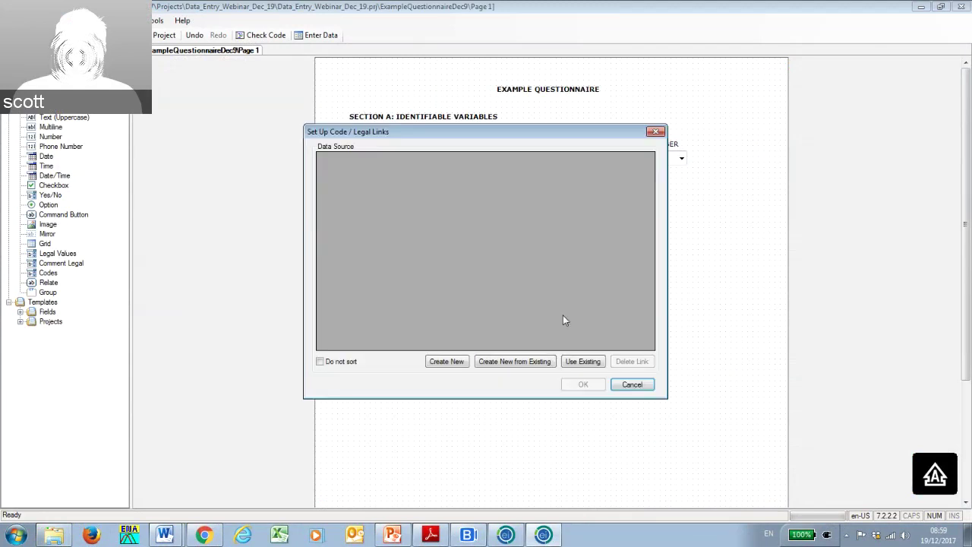
{"action": "left_click", "coordinate": [446, 362]}
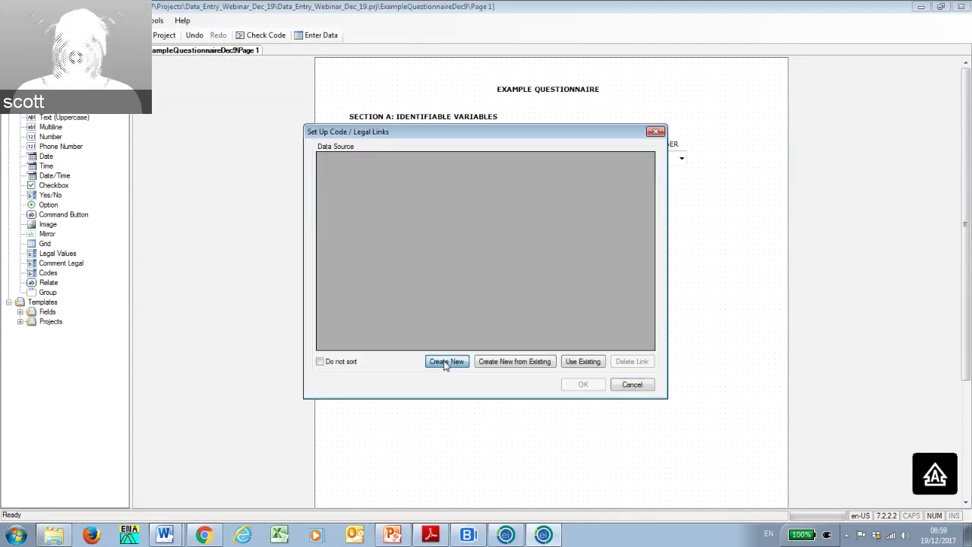
{"action": "left_click", "coordinate": [387, 174]}
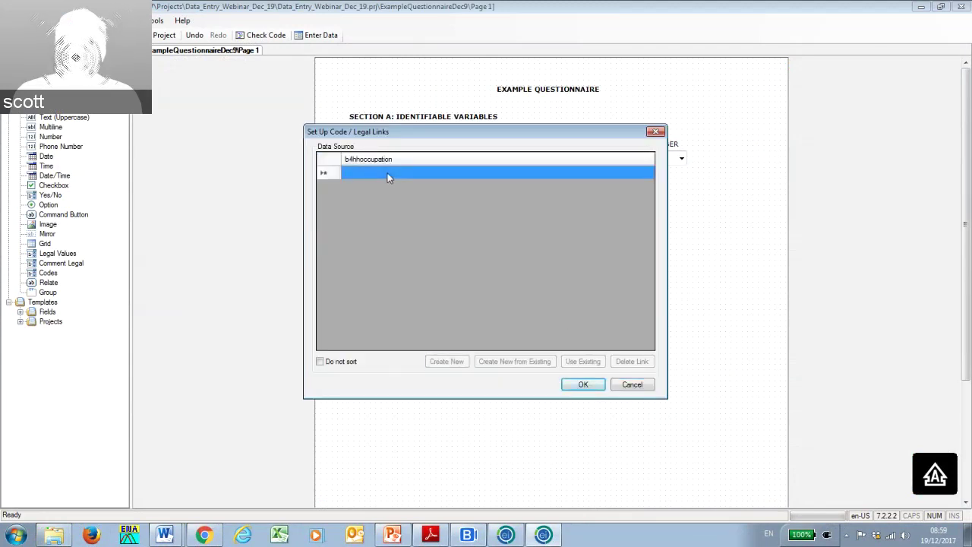
{"action": "left_click", "coordinate": [387, 174]}
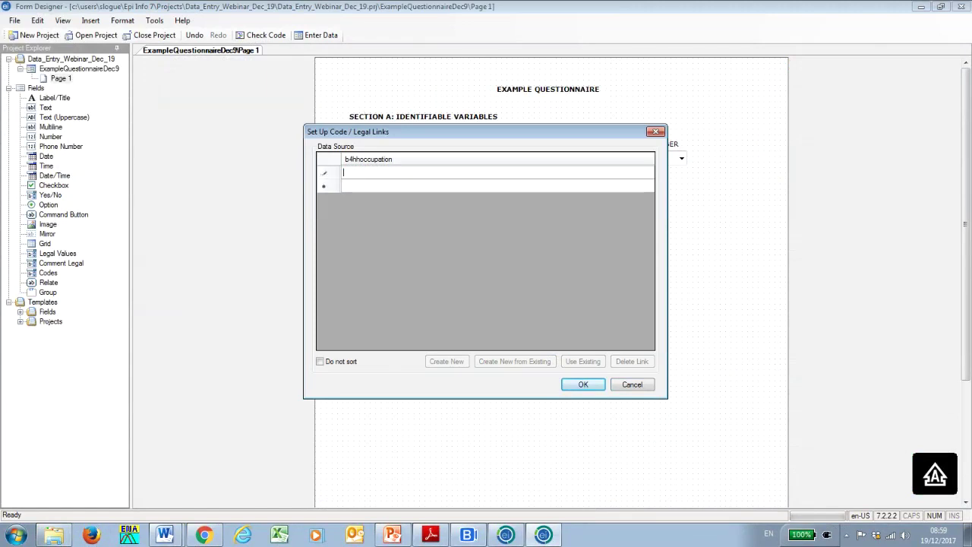
{"action": "key", "text": "Return"}
{"action": "type", "text": "1"}
{"action": "key", "text": "Return"}
{"action": "type", "text": "2"}
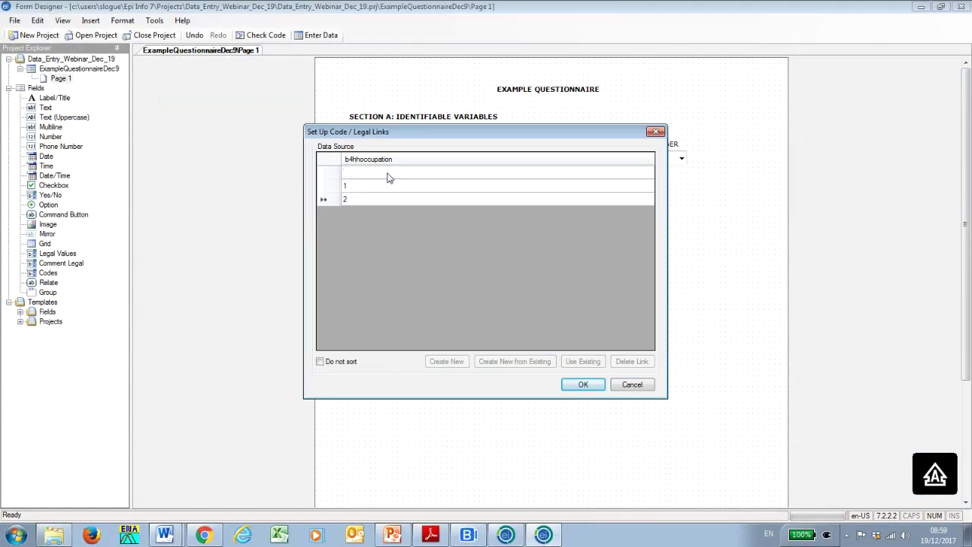
{"action": "key", "text": "Return"}
{"action": "type", "text": "3"}
{"action": "key", "text": "Return"}
{"action": "type", "text": "4"}
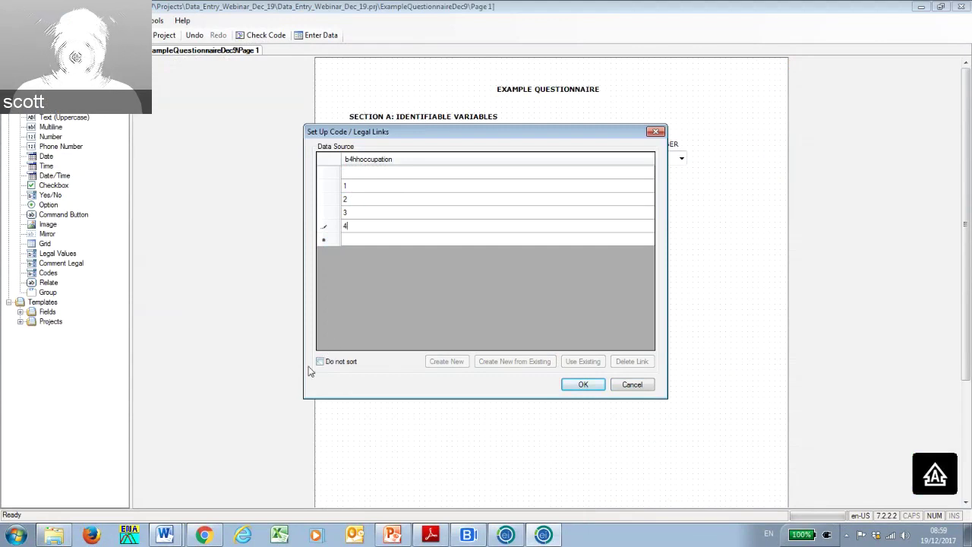
{"action": "left_click", "coordinate": [583, 386]}
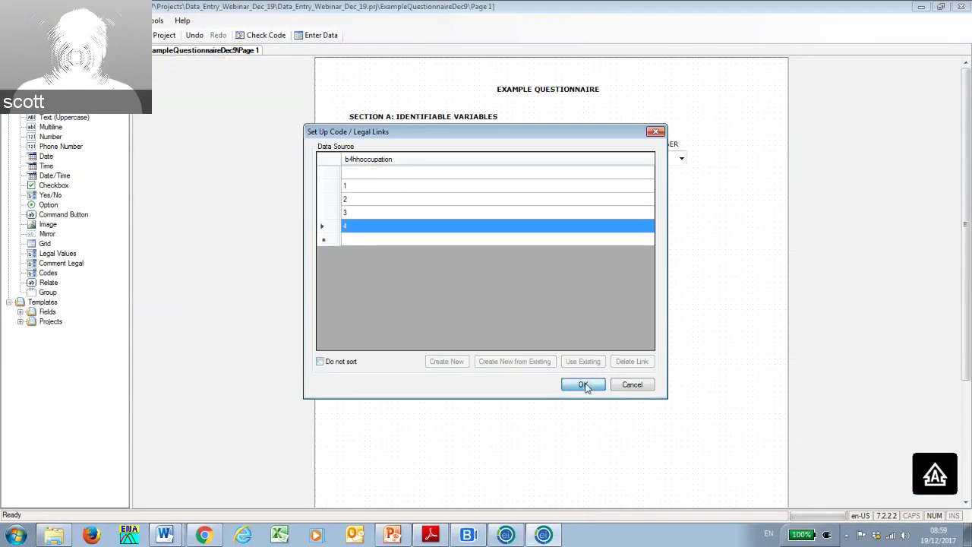
{"action": "left_click", "coordinate": [583, 385]}
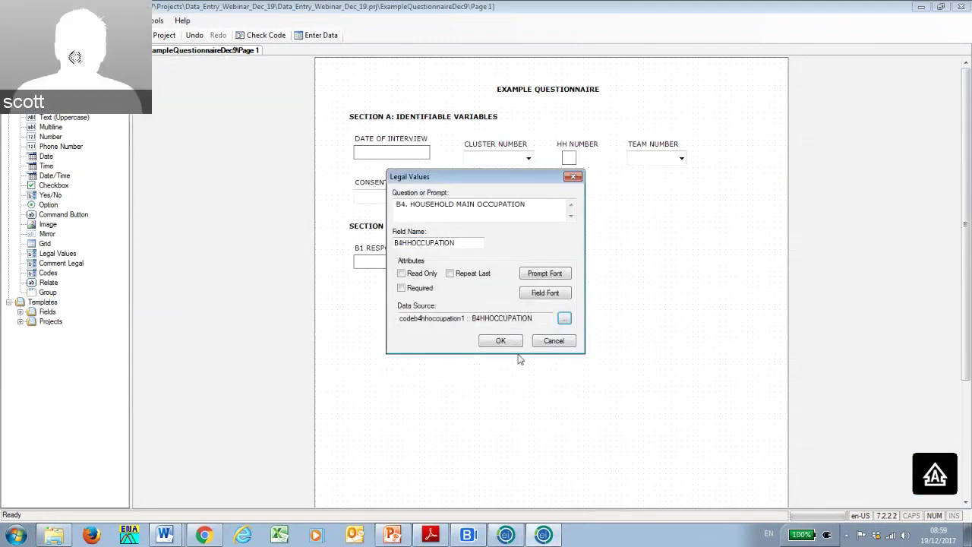
Add the B4 field to the page and place it directly beneath B1, lined up with that field's left edge.
{"action": "left_click", "coordinate": [499, 341]}
{"action": "left_click", "coordinate": [460, 296]}
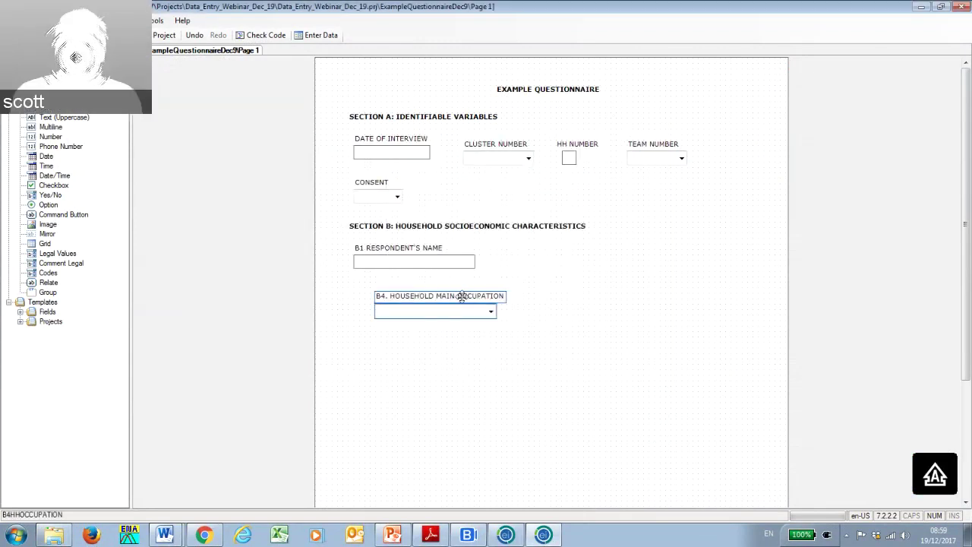
{"action": "key", "text": "Escape"}
{"action": "left_click_drag", "start_coordinate": [462, 297], "coordinate": [439, 286]}
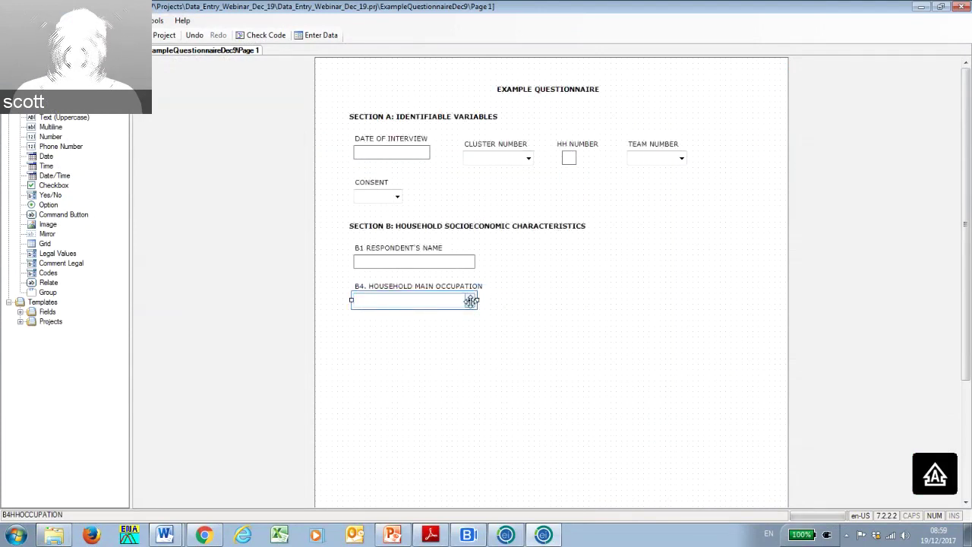
Narrow the B4 answer box to the width of the CONSENT box and check its list of choices.
{"action": "left_click", "coordinate": [469, 300]}
{"action": "left_click", "coordinate": [470, 301]}
{"action": "left_click", "coordinate": [471, 302]}
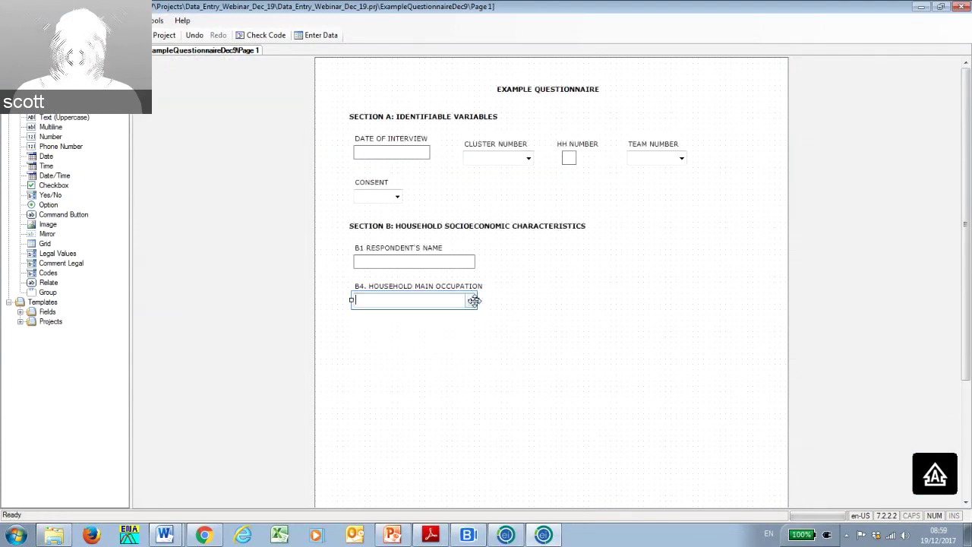
{"action": "left_click_drag", "start_coordinate": [477, 303], "coordinate": [400, 301]}
{"action": "left_click", "coordinate": [400, 334]}
{"action": "left_click", "coordinate": [396, 301]}
{"action": "key", "text": "Up"}
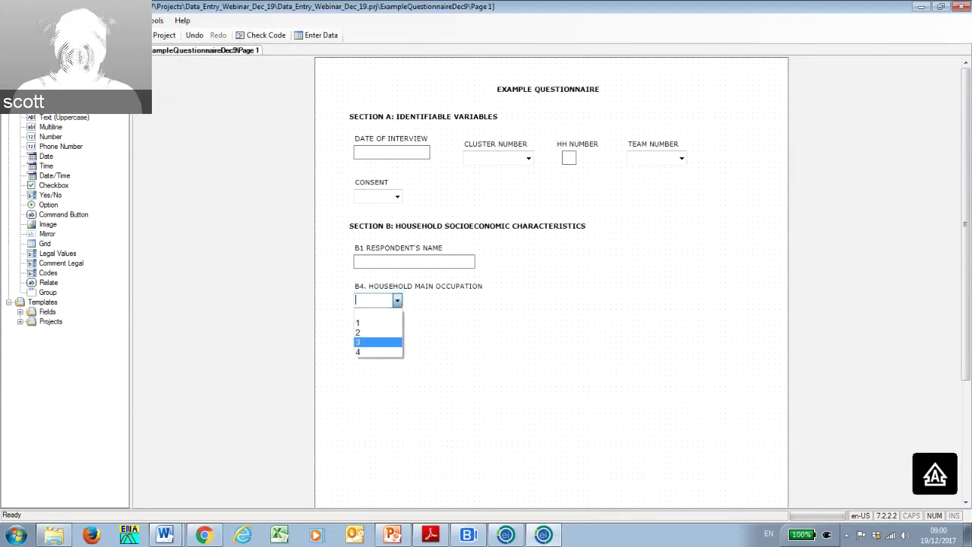
Check question B4's Others (mentioned) option in the Word Sample Questionnaire and return to the Epi Info form.
{"action": "left_click_drag", "start_coordinate": [971, 45], "coordinate": [457, 67]}
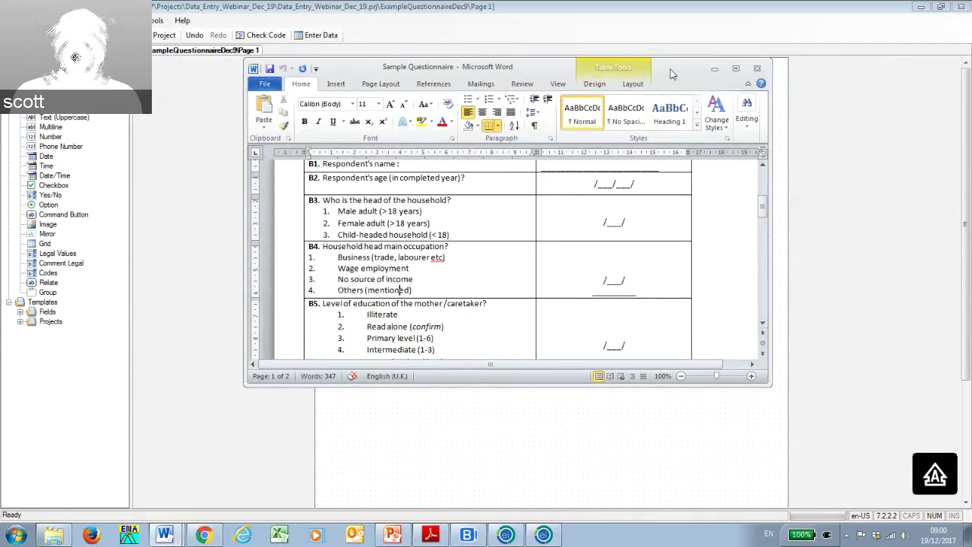
{"action": "left_click_drag", "start_coordinate": [671, 71], "coordinate": [712, 73]}
{"action": "left_click", "coordinate": [755, 70]}
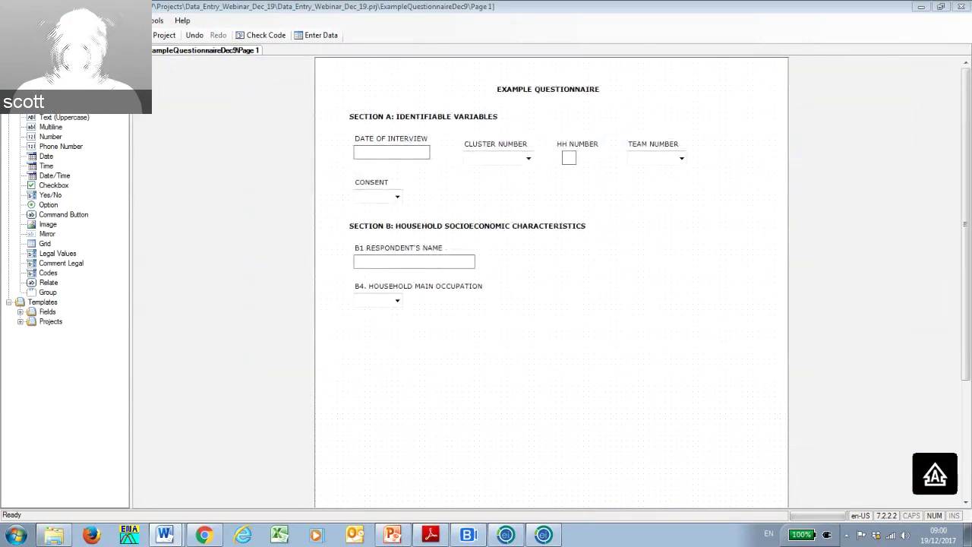
Start a new Text field below B4 with the prompt B4. OTHER and the field name B4OTHER.
{"action": "right_click", "coordinate": [374, 209]}
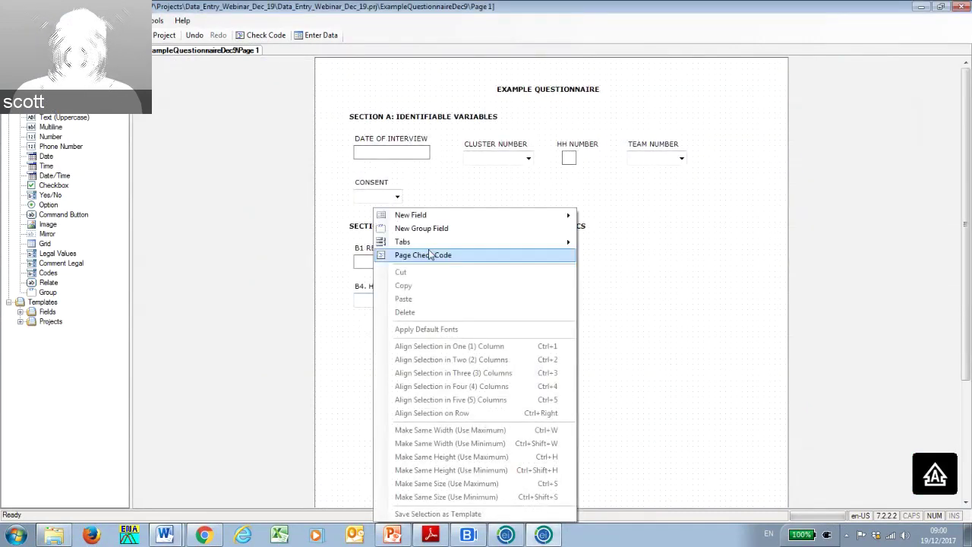
{"action": "mouse_move", "coordinate": [474, 219]}
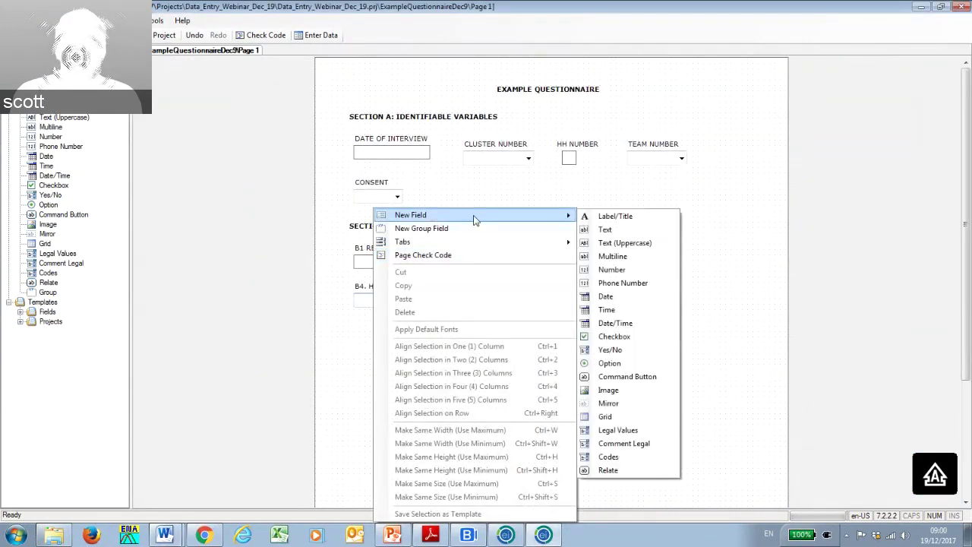
{"action": "left_click", "coordinate": [605, 230]}
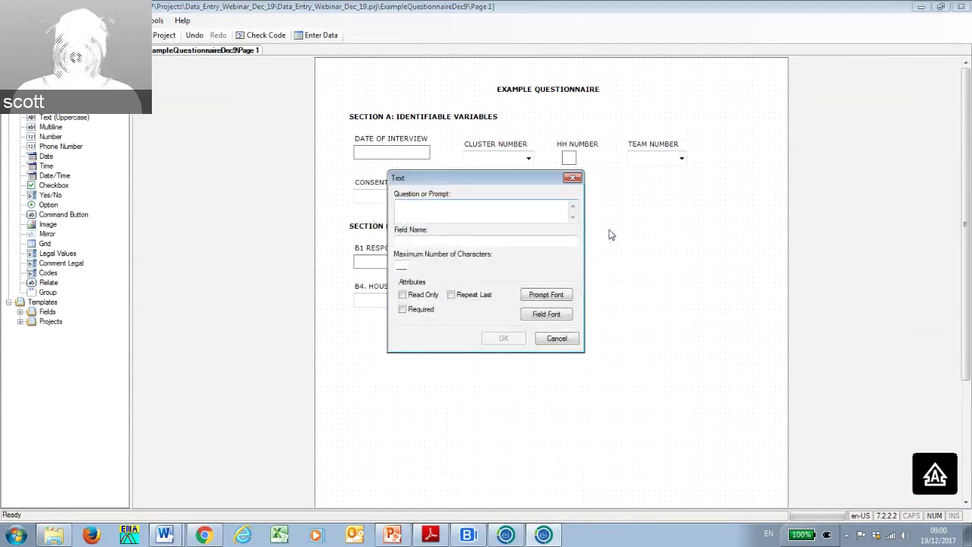
{"action": "left_click_drag", "start_coordinate": [517, 187], "coordinate": [698, 205]}
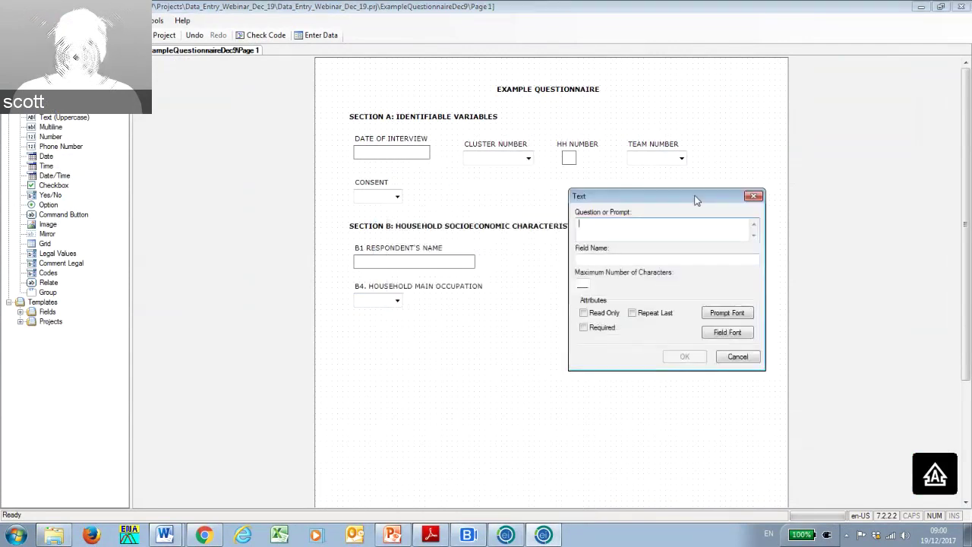
{"action": "type", "text": "B4. OTHER"}
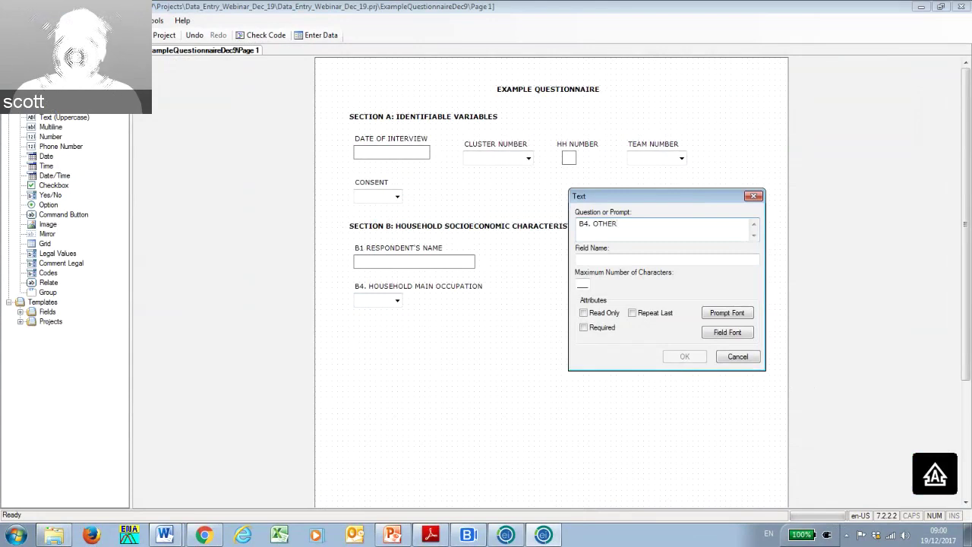
{"action": "left_click", "coordinate": [600, 260]}
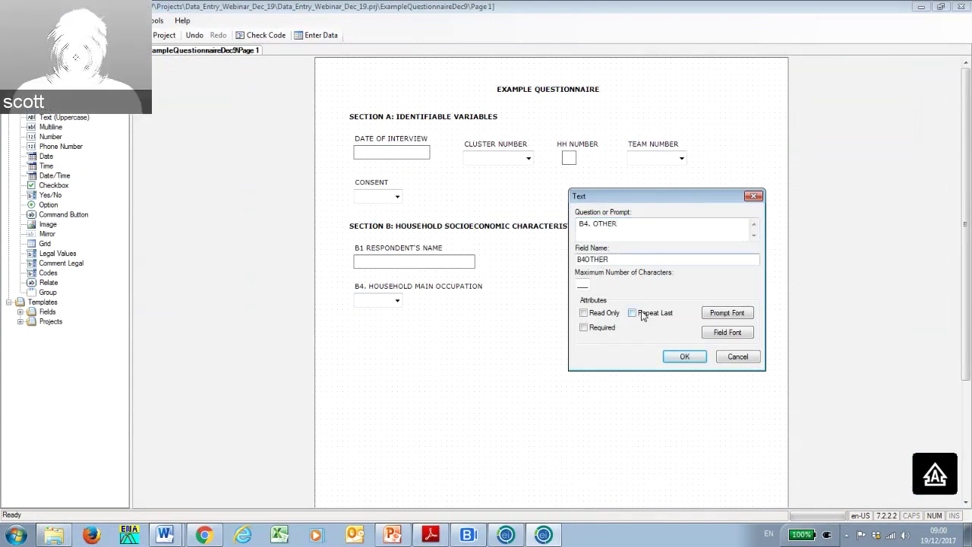
Add the B4. OTHER field beneath the B4 occupation field, left-aligned with it, and shorten its answer box to about half its width.
{"action": "left_click", "coordinate": [684, 356]}
{"action": "left_click_drag", "start_coordinate": [390, 338], "coordinate": [374, 325]}
{"action": "left_click", "coordinate": [370, 317]}
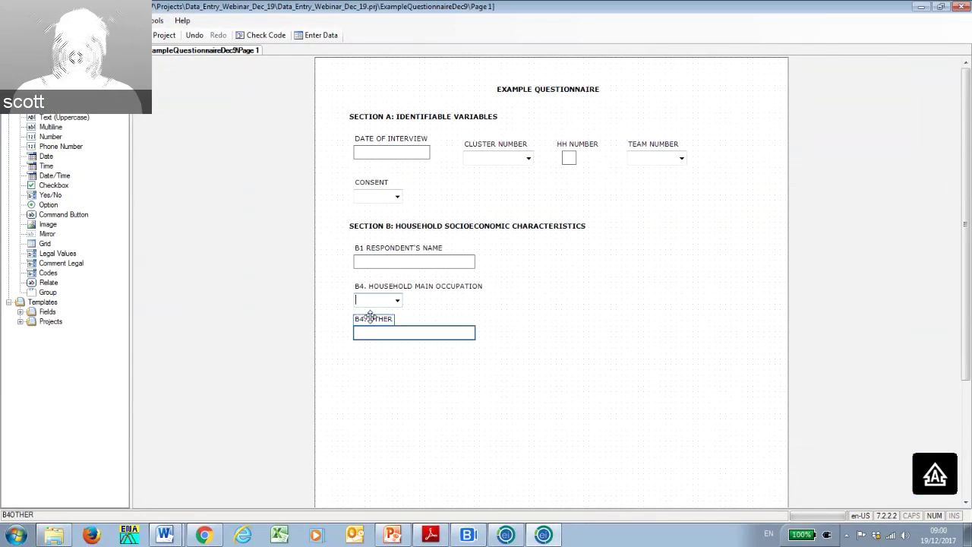
{"action": "left_click_drag", "start_coordinate": [477, 332], "coordinate": [423, 332]}
{"action": "left_click", "coordinate": [392, 332]}
{"action": "left_click", "coordinate": [402, 381]}
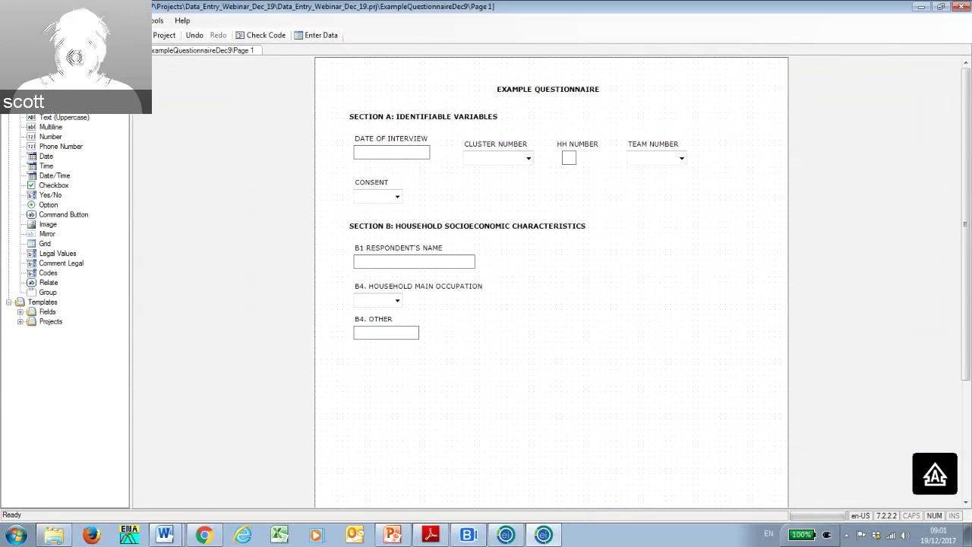
Switch to the Sample Questionnaire in Word, enlarge its window and review question B5, the Section C anthropometry table and the identifiable variables.
{"action": "key", "text": "alt+Tab"}
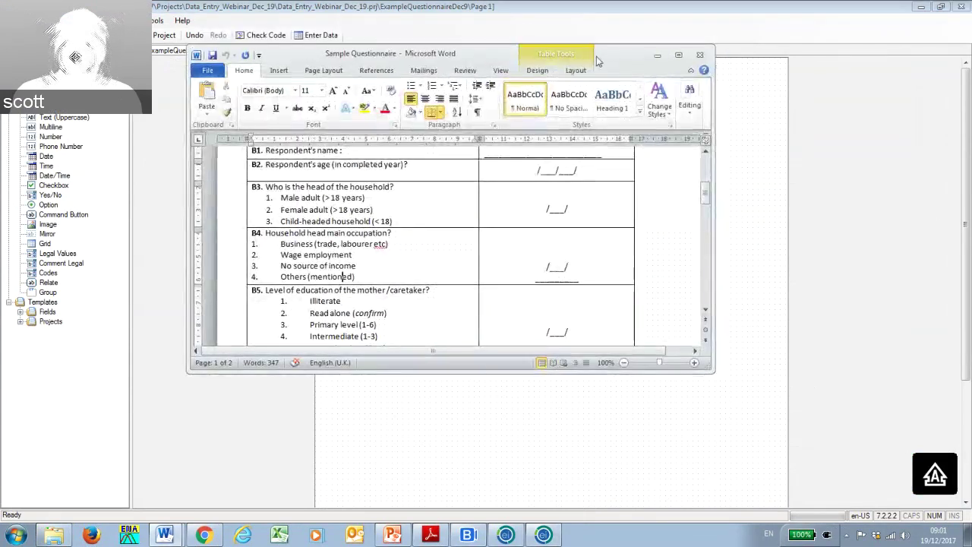
{"action": "left_click", "coordinate": [678, 54]}
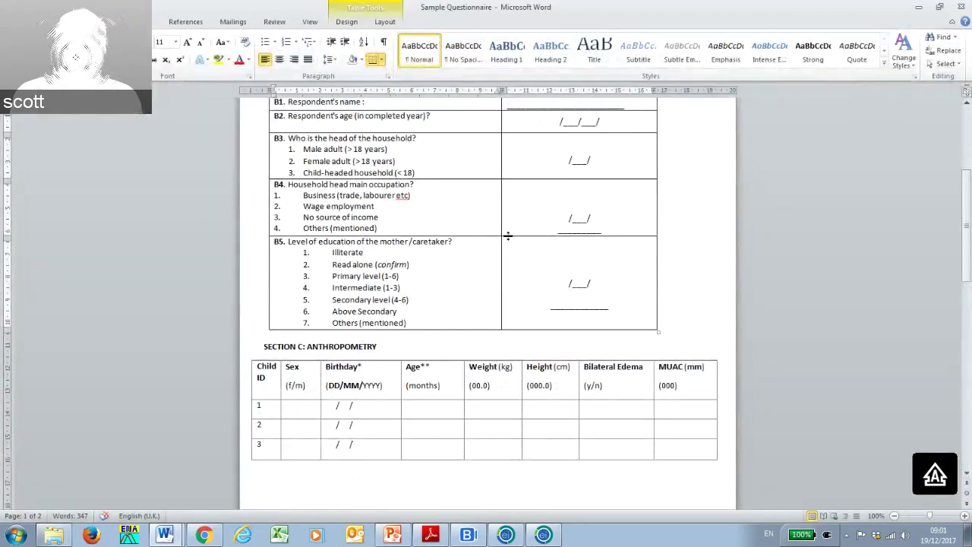
{"action": "scroll", "coordinate": [509, 236], "scroll_direction": "down", "scroll_amount": 2}
{"action": "scroll", "coordinate": [509, 236], "scroll_direction": "down", "scroll_amount": 1}
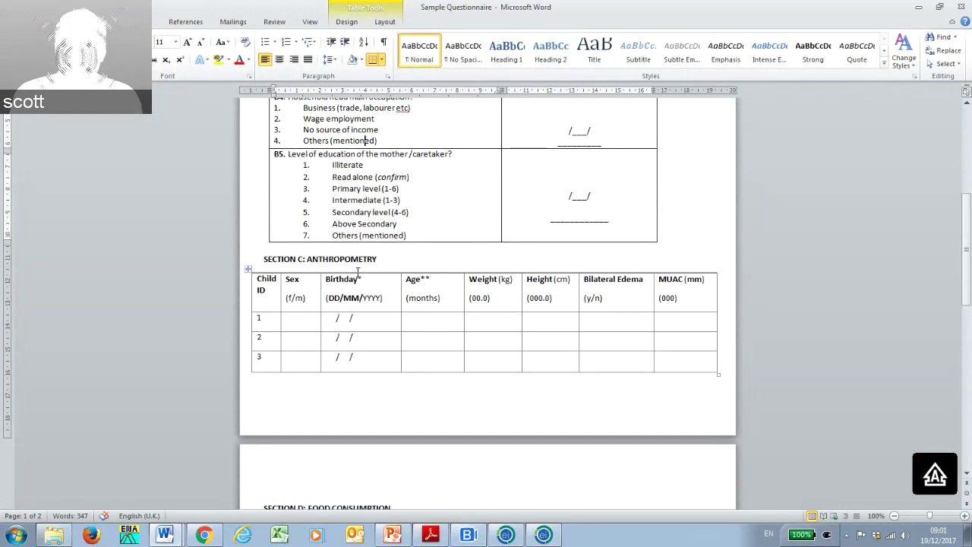
{"action": "scroll", "coordinate": [301, 262], "scroll_direction": "down", "scroll_amount": 1}
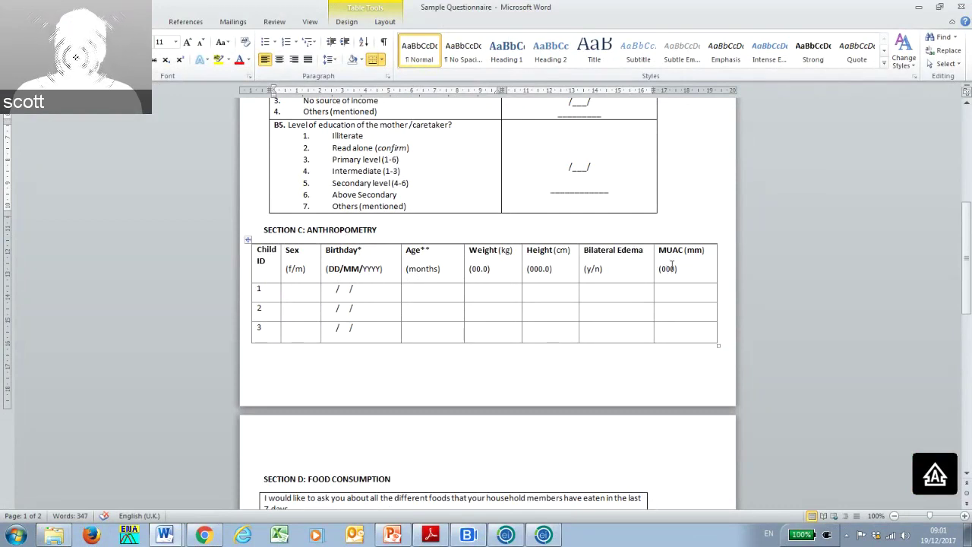
{"action": "left_click", "coordinate": [636, 225]}
{"action": "scroll", "coordinate": [634, 223], "scroll_direction": "up", "scroll_amount": 8}
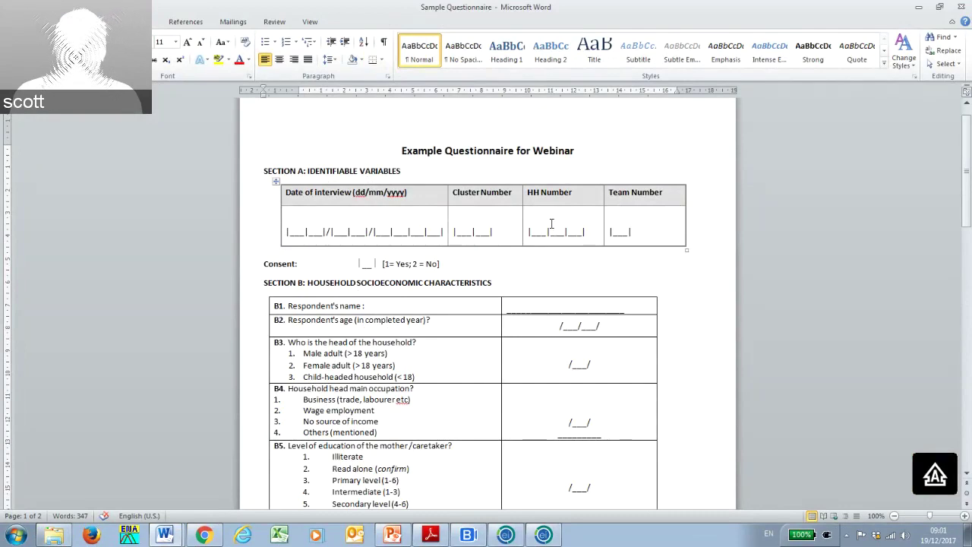
Read through the sample questionnaire from the identifiable variables in Section A to the start of Section D.
{"action": "scroll", "coordinate": [595, 248], "scroll_direction": "down", "scroll_amount": 2}
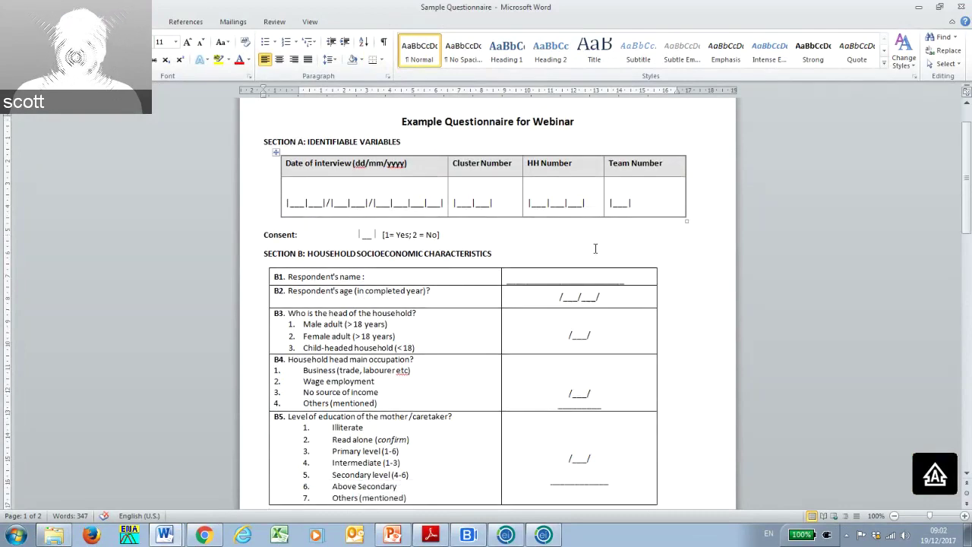
{"action": "scroll", "coordinate": [595, 248], "scroll_direction": "down", "scroll_amount": 1}
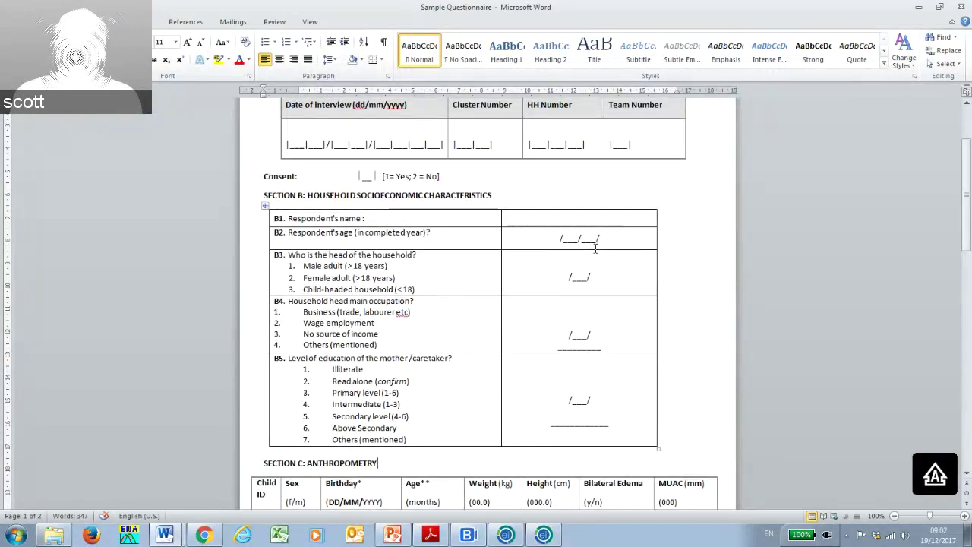
{"action": "scroll", "coordinate": [502, 199], "scroll_direction": "up", "scroll_amount": 2}
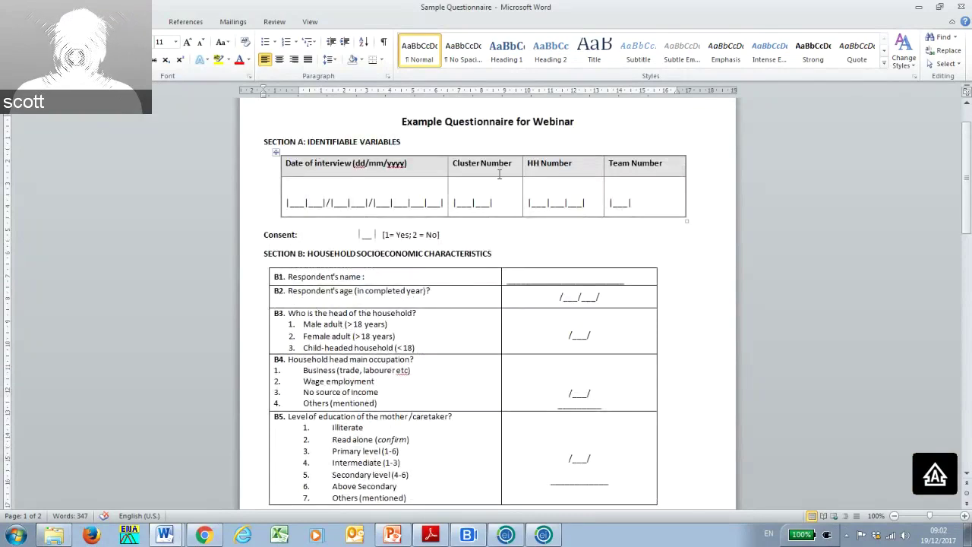
{"action": "scroll", "coordinate": [516, 222], "scroll_direction": "down", "scroll_amount": 3}
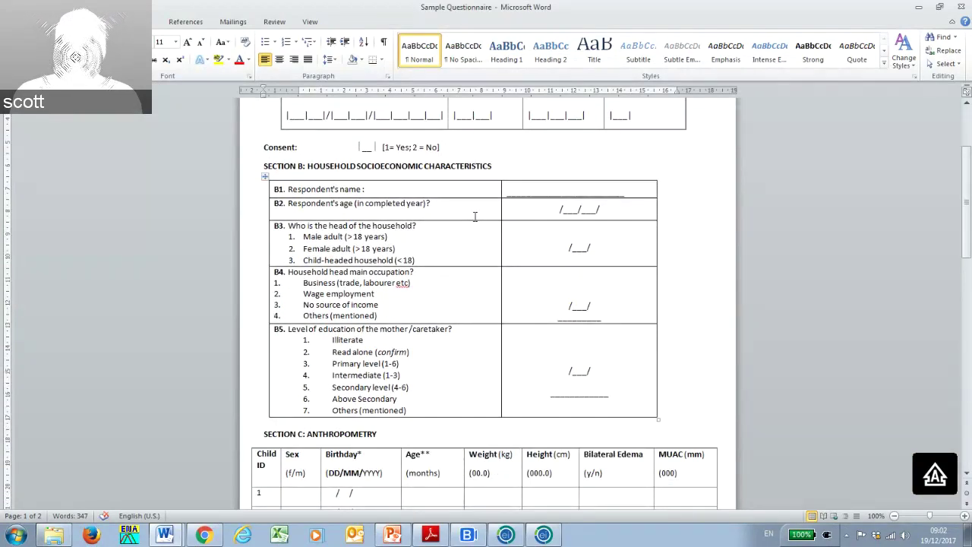
{"action": "scroll", "coordinate": [474, 217], "scroll_direction": "down", "scroll_amount": 6}
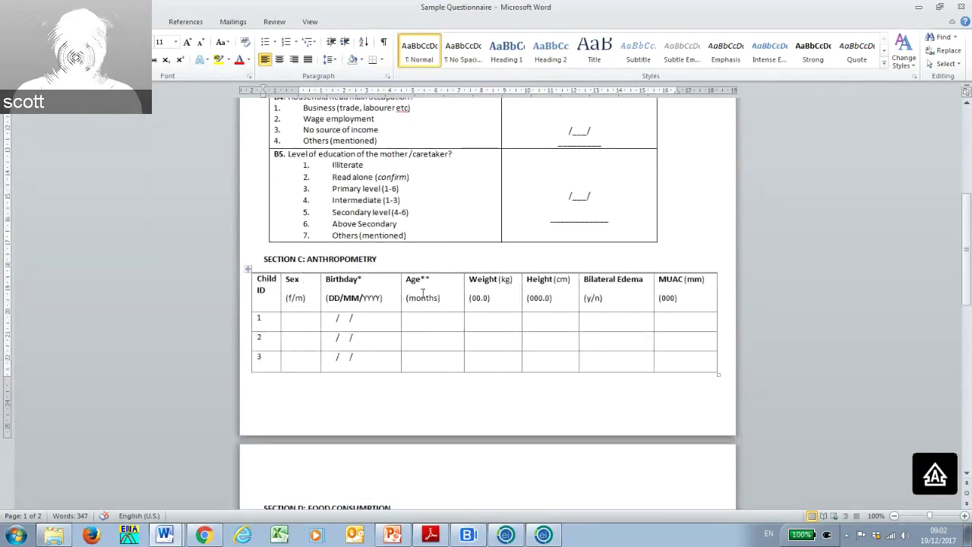
{"action": "scroll", "coordinate": [428, 283], "scroll_direction": "down", "scroll_amount": 1}
{"action": "scroll", "coordinate": [428, 284], "scroll_direction": "down", "scroll_amount": 6}
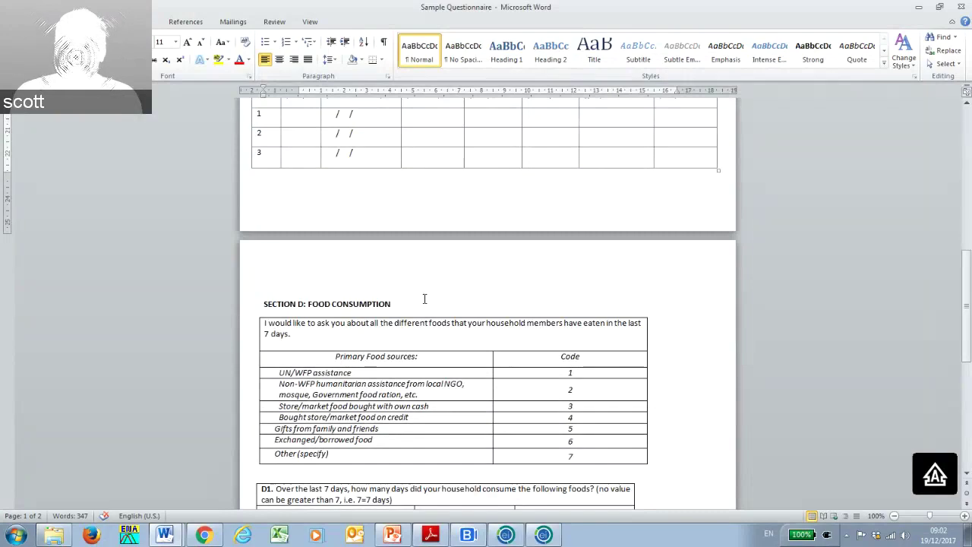
{"action": "scroll", "coordinate": [425, 297], "scroll_direction": "down", "scroll_amount": 1}
{"action": "scroll", "coordinate": [391, 233], "scroll_direction": "down", "scroll_amount": 3}
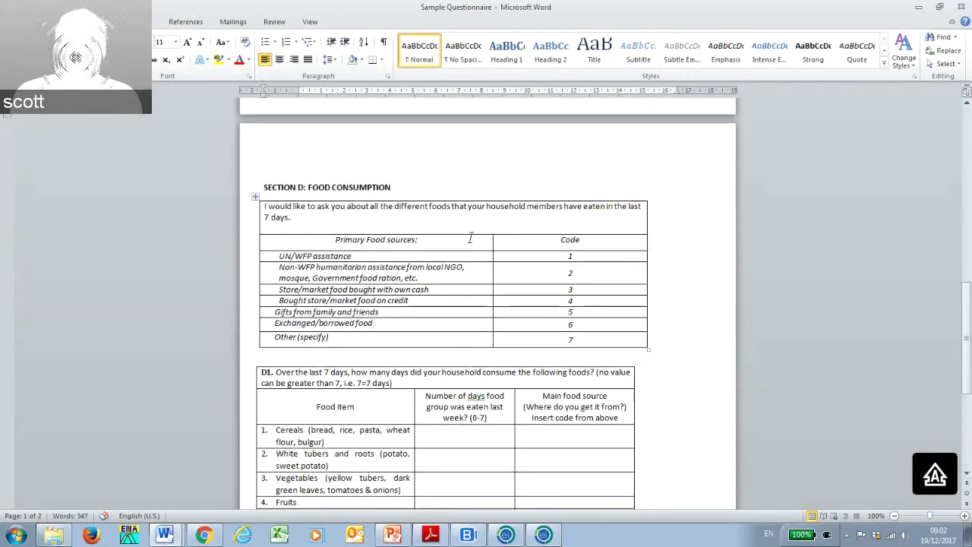
Examine the Section D food consumption tables, covering the primary food source codes and the food items in question D1.
{"action": "scroll", "coordinate": [471, 244], "scroll_direction": "down", "scroll_amount": 3}
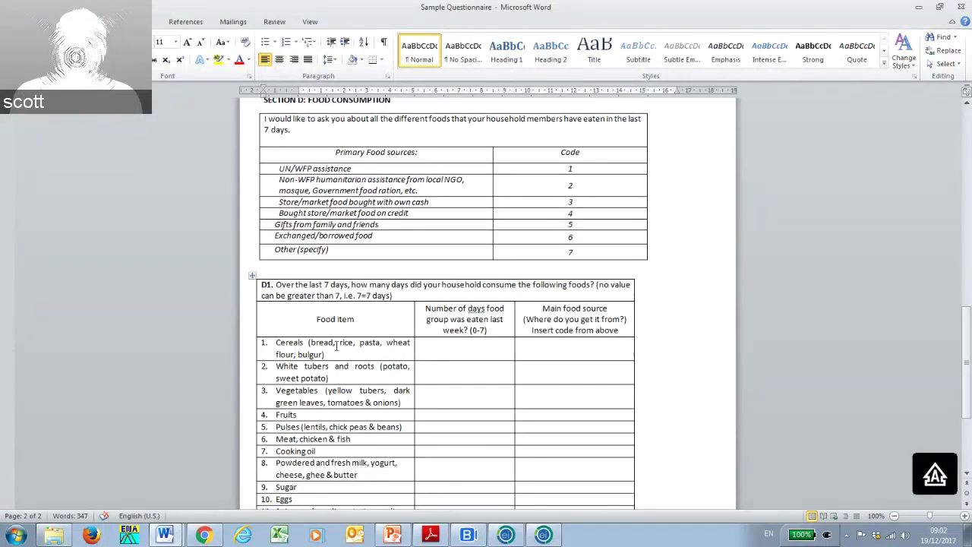
{"action": "scroll", "coordinate": [296, 345], "scroll_direction": "down", "scroll_amount": 2}
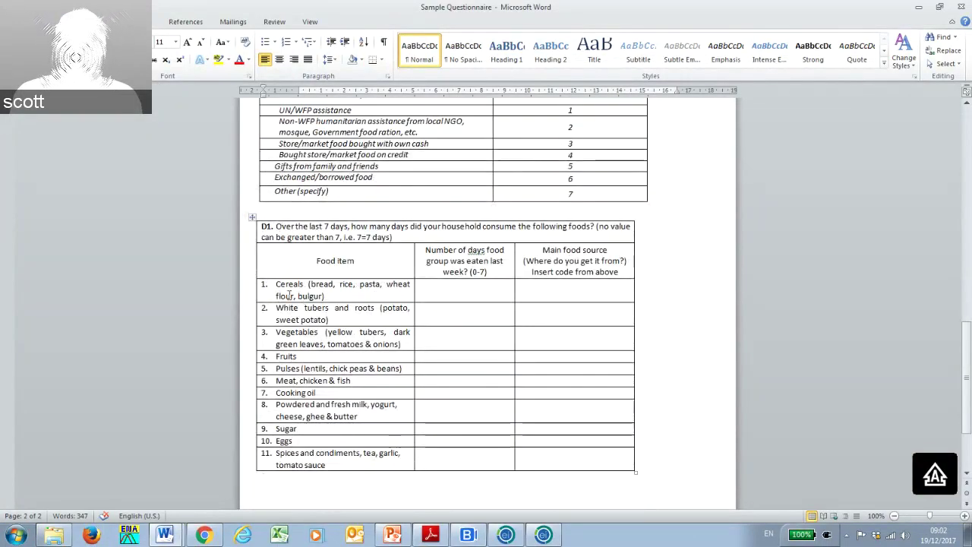
{"action": "scroll", "coordinate": [531, 353], "scroll_direction": "up", "scroll_amount": 4}
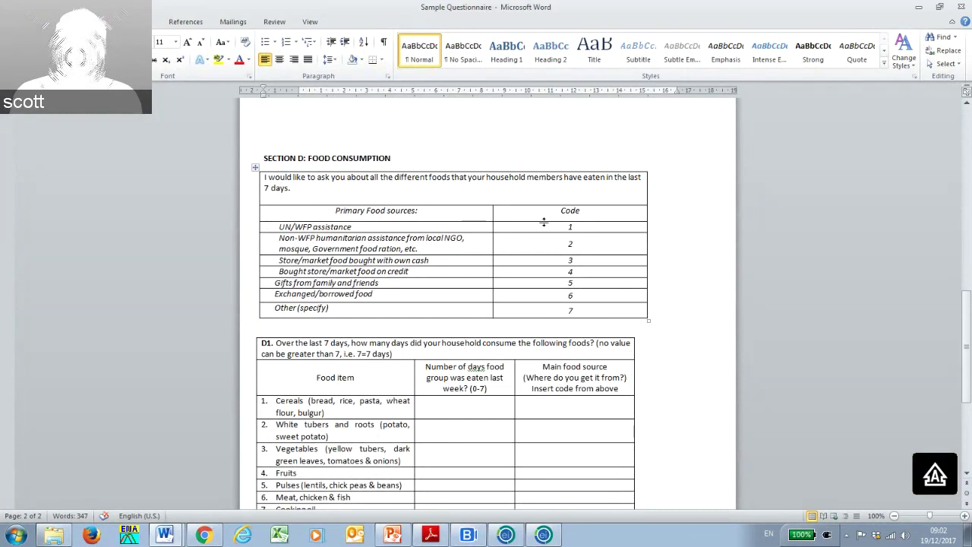
{"action": "scroll", "coordinate": [543, 222], "scroll_direction": "down", "scroll_amount": 1}
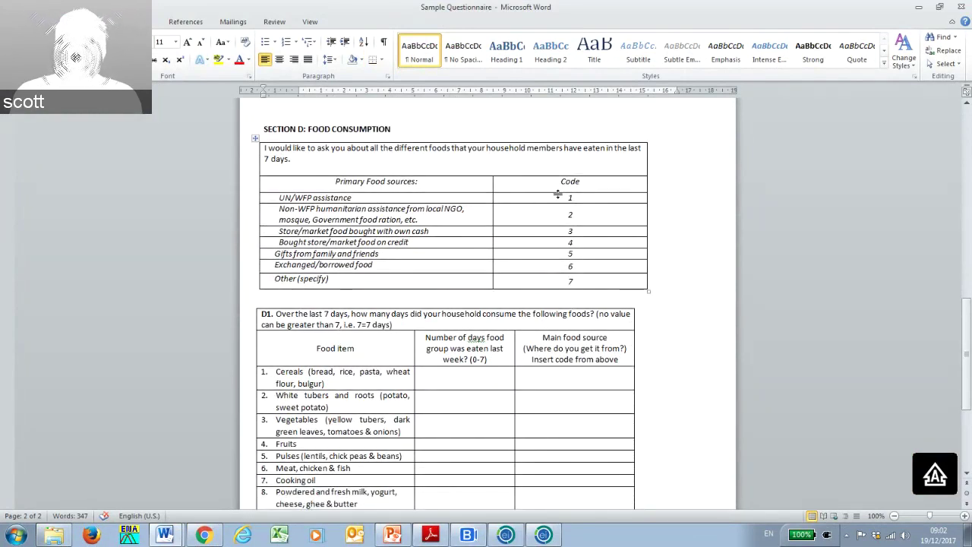
{"action": "scroll", "coordinate": [540, 266], "scroll_direction": "down", "scroll_amount": 1}
{"action": "scroll", "coordinate": [540, 266], "scroll_direction": "down", "scroll_amount": 5}
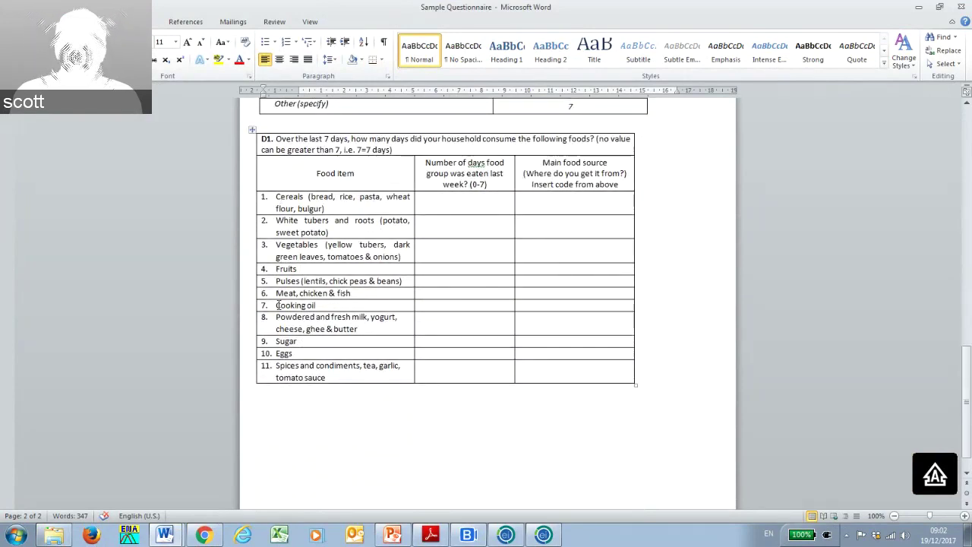
{"action": "scroll", "coordinate": [334, 349], "scroll_direction": "down", "scroll_amount": 1}
{"action": "scroll", "coordinate": [304, 311], "scroll_direction": "up", "scroll_amount": 1}
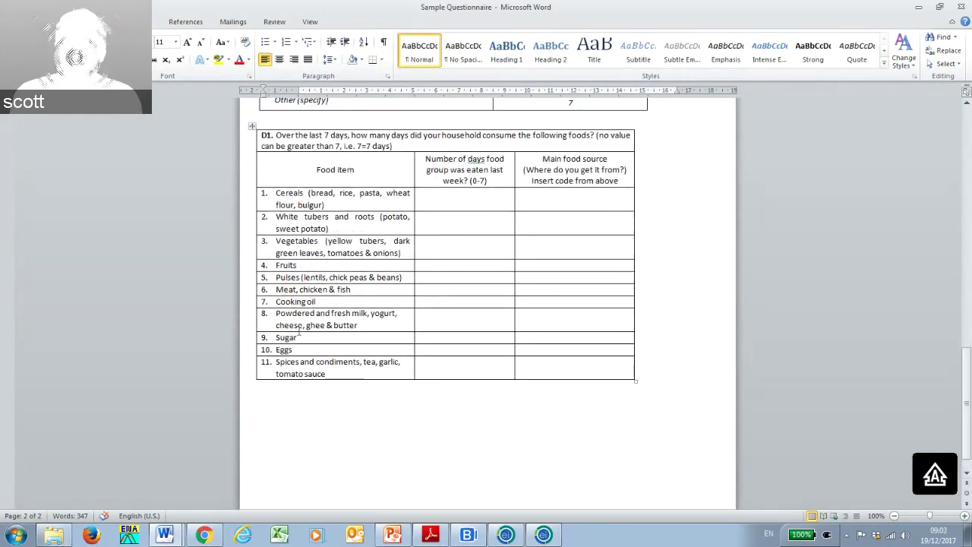
{"action": "scroll", "coordinate": [452, 288], "scroll_direction": "up", "scroll_amount": 2}
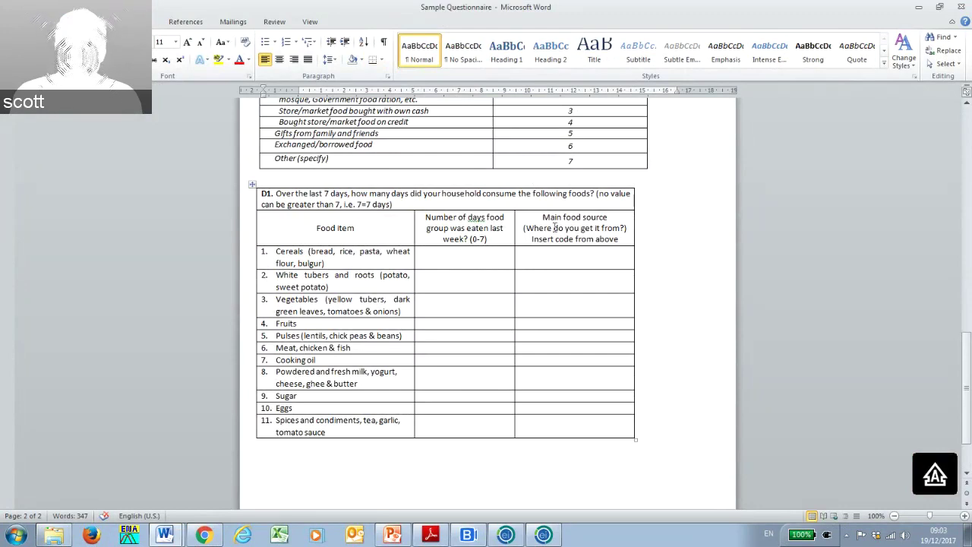
{"action": "scroll", "coordinate": [565, 245], "scroll_direction": "up", "scroll_amount": 1}
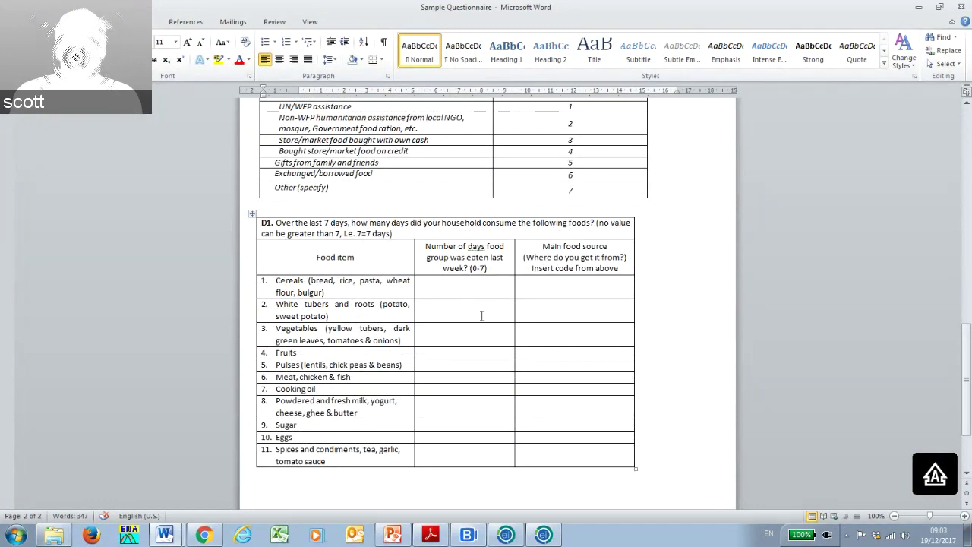
{"action": "scroll", "coordinate": [574, 339], "scroll_direction": "up", "scroll_amount": 1}
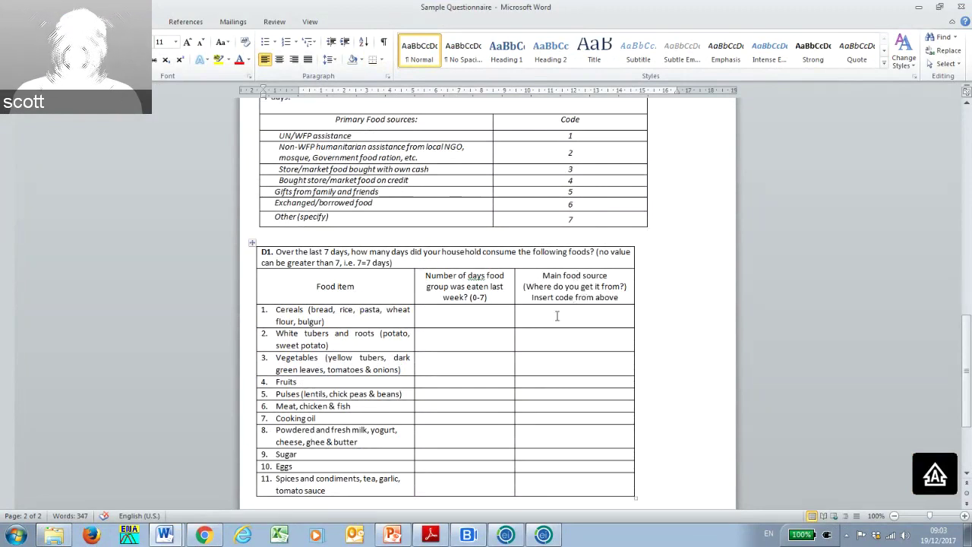
{"action": "scroll", "coordinate": [525, 263], "scroll_direction": "up", "scroll_amount": 2}
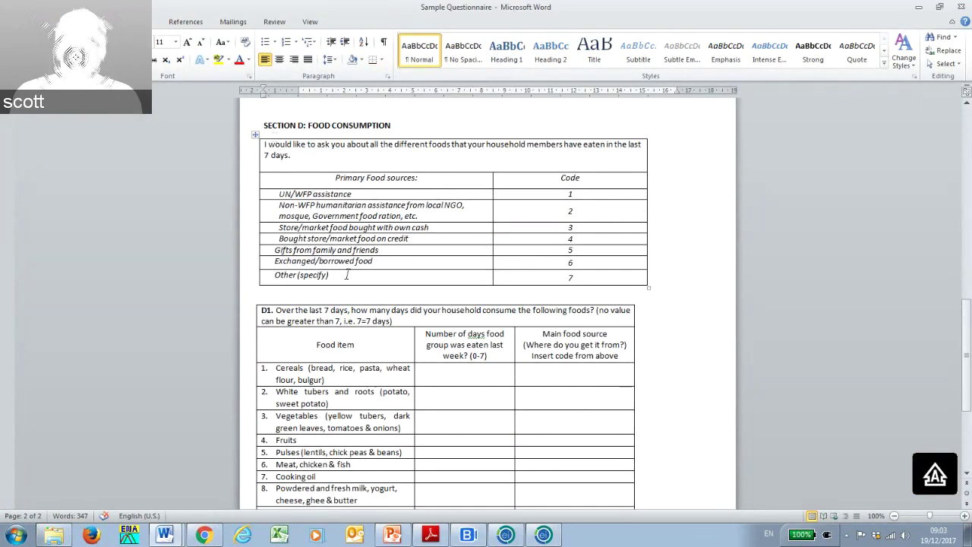
{"action": "scroll", "coordinate": [469, 256], "scroll_direction": "down", "scroll_amount": 2}
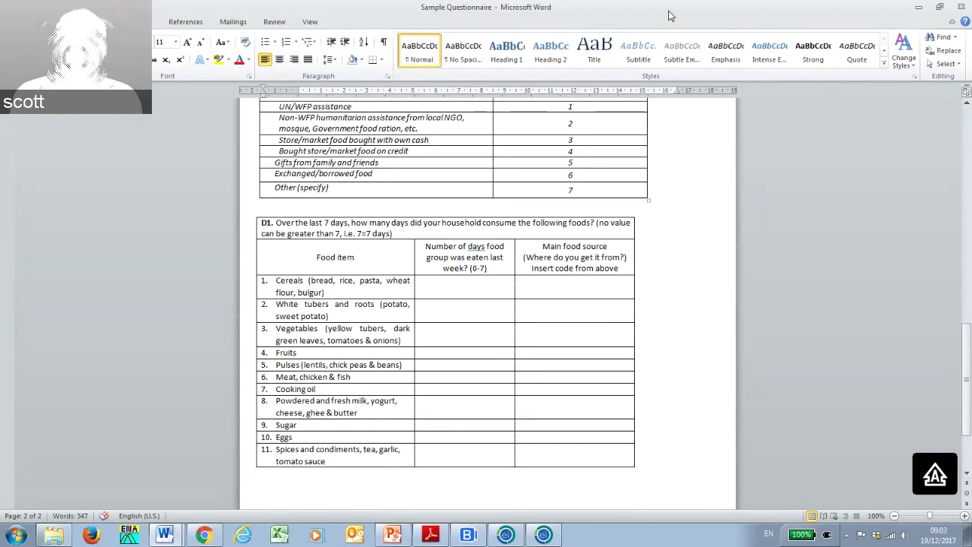
{"action": "scroll", "coordinate": [581, 175], "scroll_direction": "up", "scroll_amount": 4}
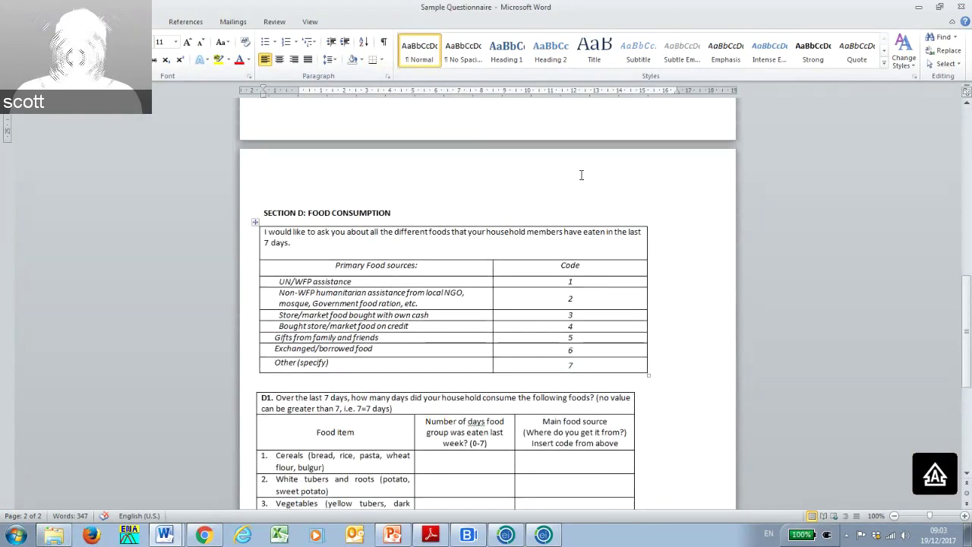
Maximize the sample questionnaire window and review its sections again, including Section C: Anthropometry and Section D: Food Consumption.
{"action": "key", "text": "alt+Tab"}
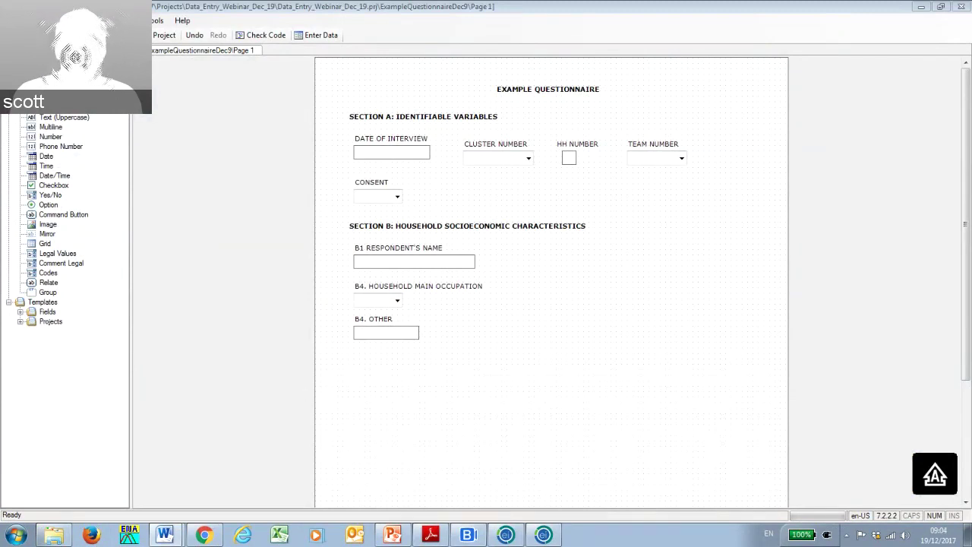
{"action": "key", "text": "alt+Tab"}
{"action": "left_click_drag", "start_coordinate": [535, 131], "coordinate": [463, 127]}
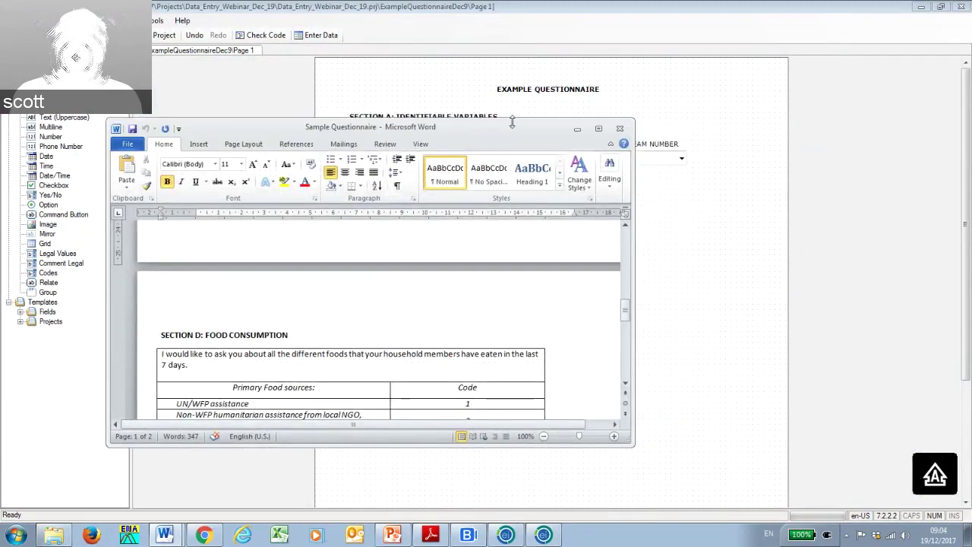
{"action": "left_click", "coordinate": [599, 130]}
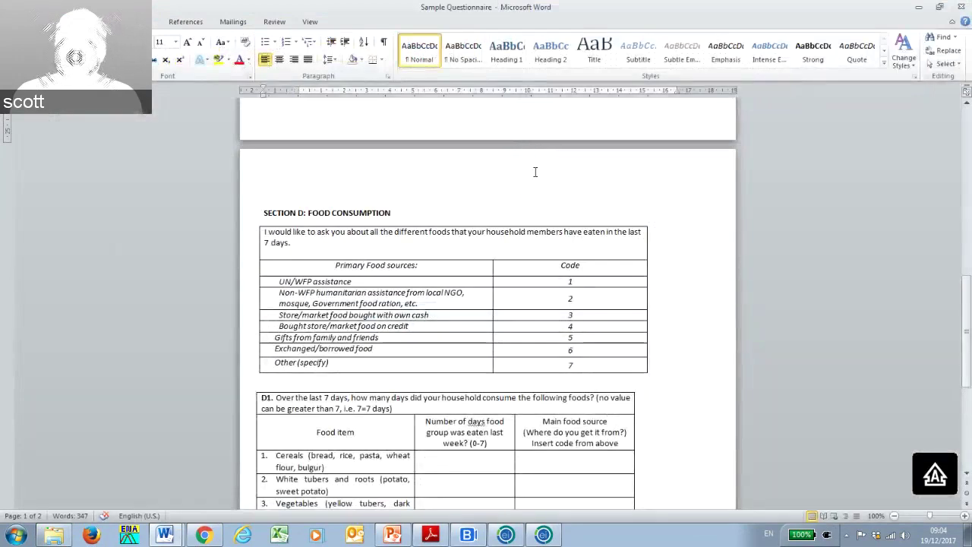
{"action": "scroll", "coordinate": [535, 171], "scroll_direction": "up", "scroll_amount": 5}
{"action": "scroll", "coordinate": [535, 171], "scroll_direction": "up", "scroll_amount": 12}
{"action": "scroll", "coordinate": [535, 171], "scroll_direction": "down", "scroll_amount": 4}
{"action": "scroll", "coordinate": [532, 174], "scroll_direction": "down", "scroll_amount": 10}
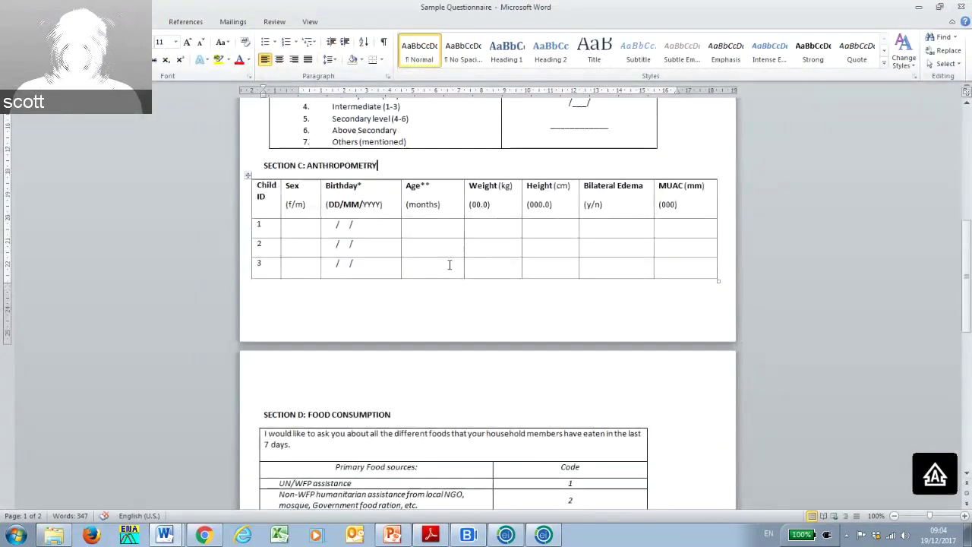
{"action": "scroll", "coordinate": [442, 299], "scroll_direction": "down", "scroll_amount": 2}
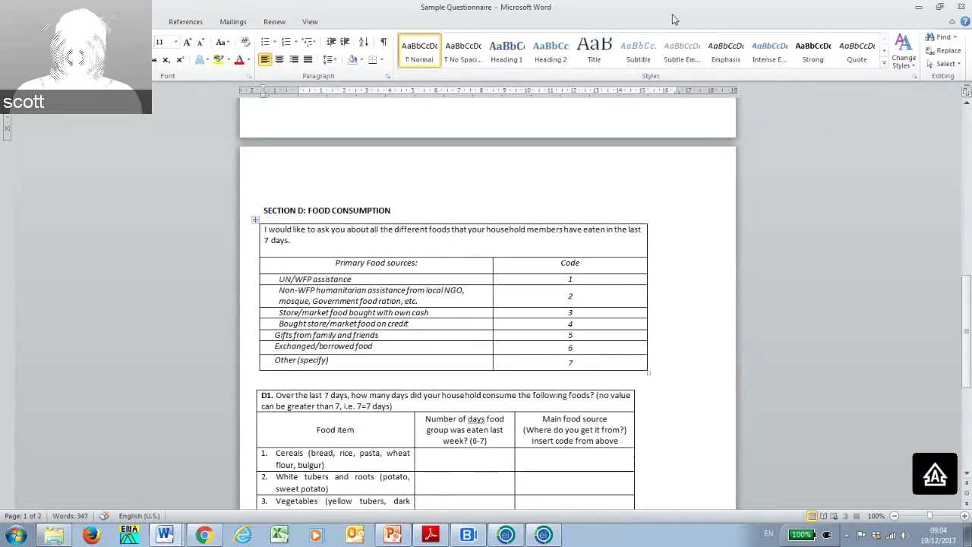
Switch to Form Designer and add a page named Page 2 after Page 1 of the ExampleQuestionnaireDec9 form.
{"action": "key", "text": "alt+Tab"}
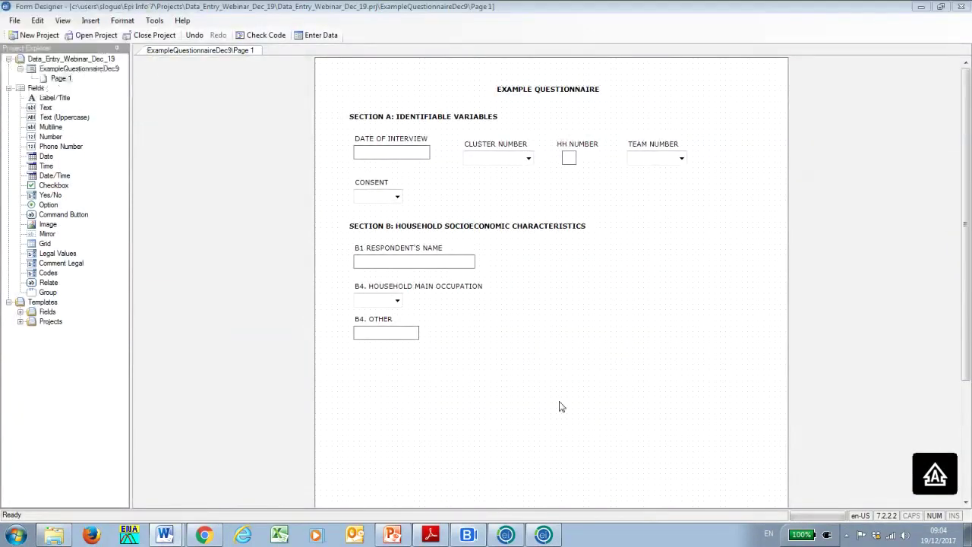
{"action": "scroll", "coordinate": [533, 415], "scroll_direction": "down", "scroll_amount": 5}
{"action": "scroll", "coordinate": [529, 412], "scroll_direction": "up", "scroll_amount": 2}
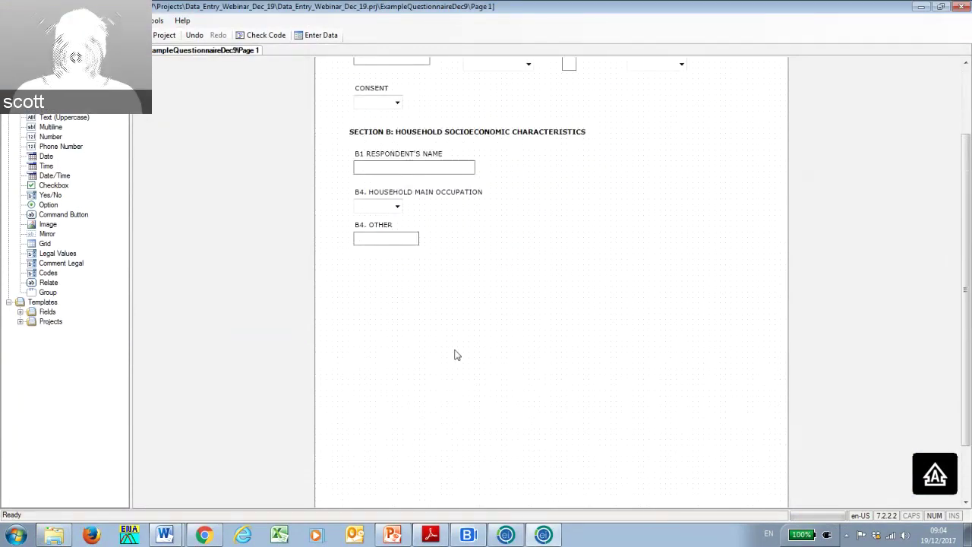
{"action": "scroll", "coordinate": [454, 354], "scroll_direction": "up", "scroll_amount": 3}
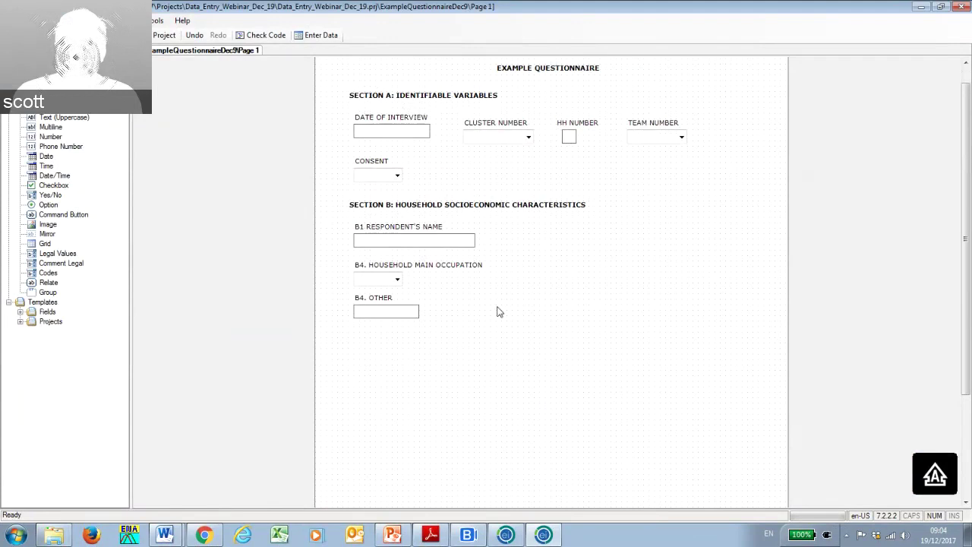
{"action": "scroll", "coordinate": [498, 310], "scroll_direction": "up", "scroll_amount": 1}
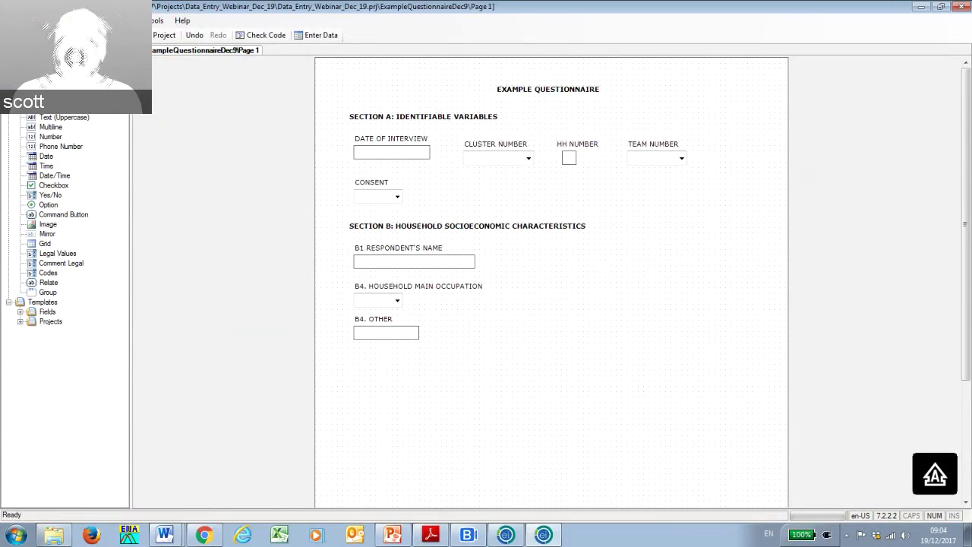
{"action": "key", "text": "alt+i"}
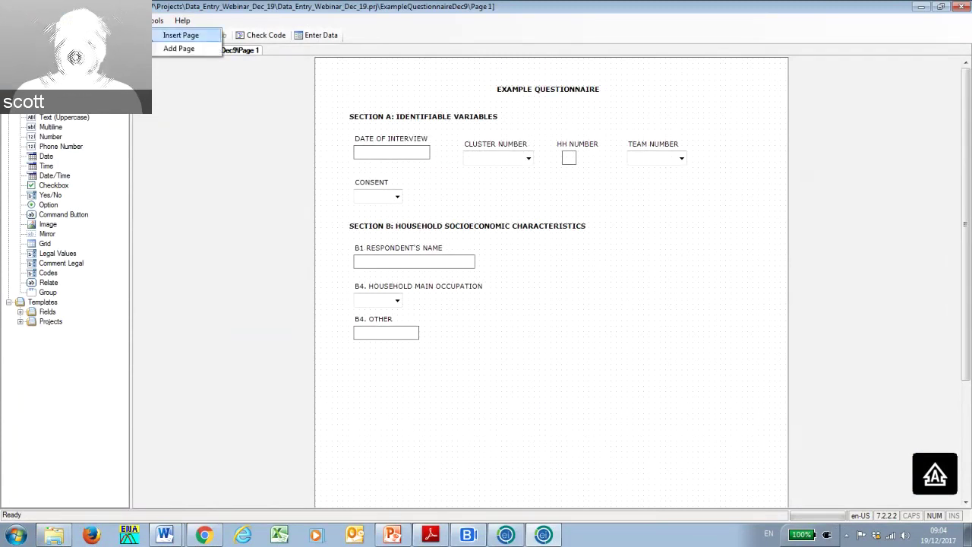
{"action": "left_click", "coordinate": [178, 48]}
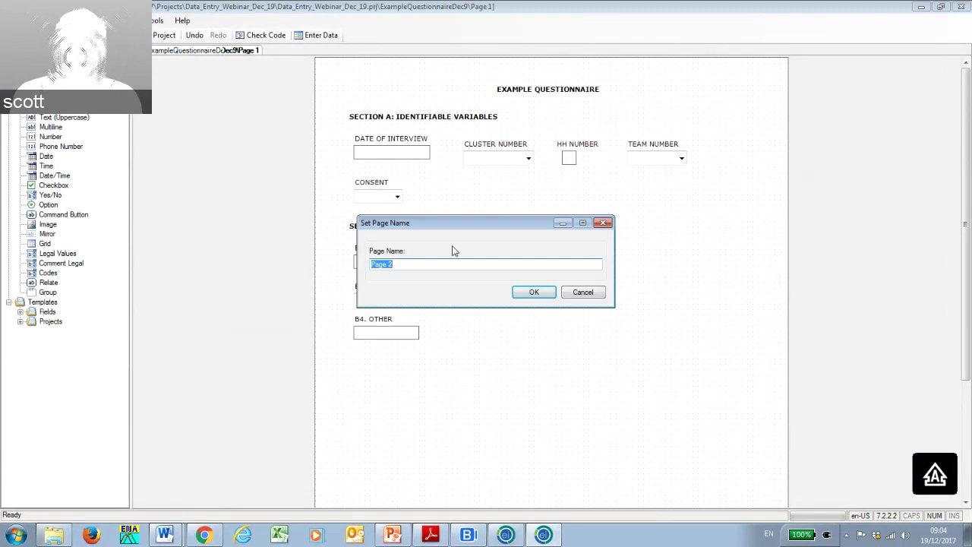
{"action": "left_click", "coordinate": [531, 292]}
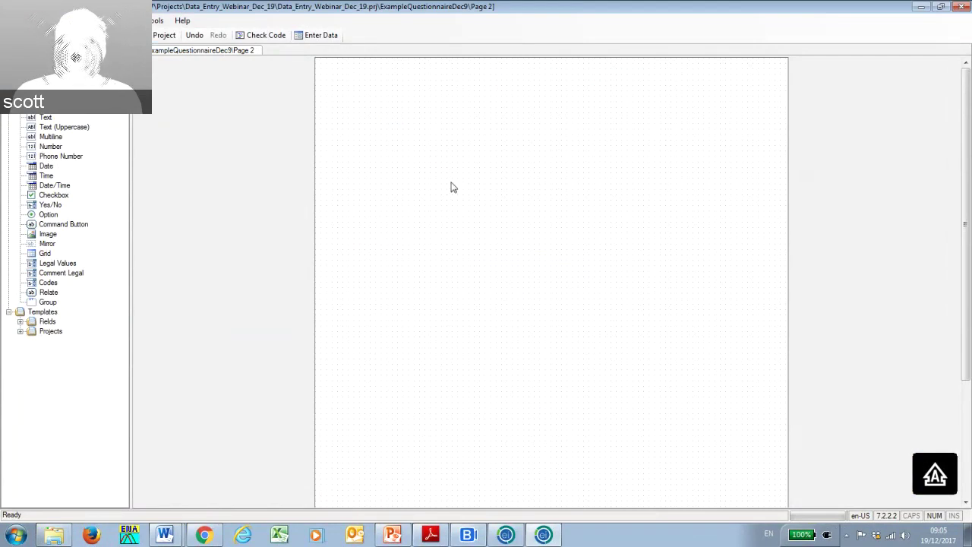
Start a Label/Title field on Page 2 with the prompt "SECTION D: FOOD CONSUMPTION" and the field name SECTIONDFOODCONSUMPTION.
{"action": "right_click", "coordinate": [389, 151]}
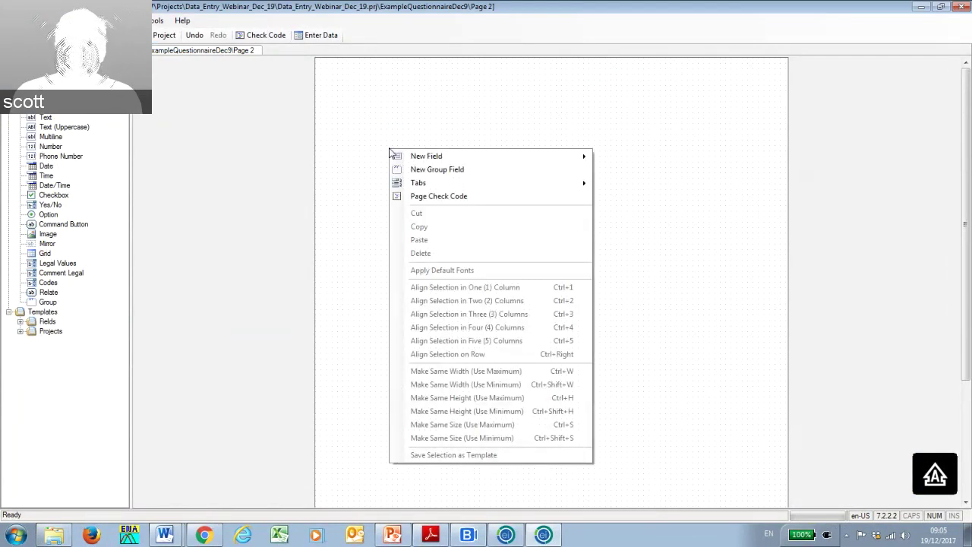
{"action": "mouse_move", "coordinate": [477, 158]}
{"action": "left_click", "coordinate": [617, 157]}
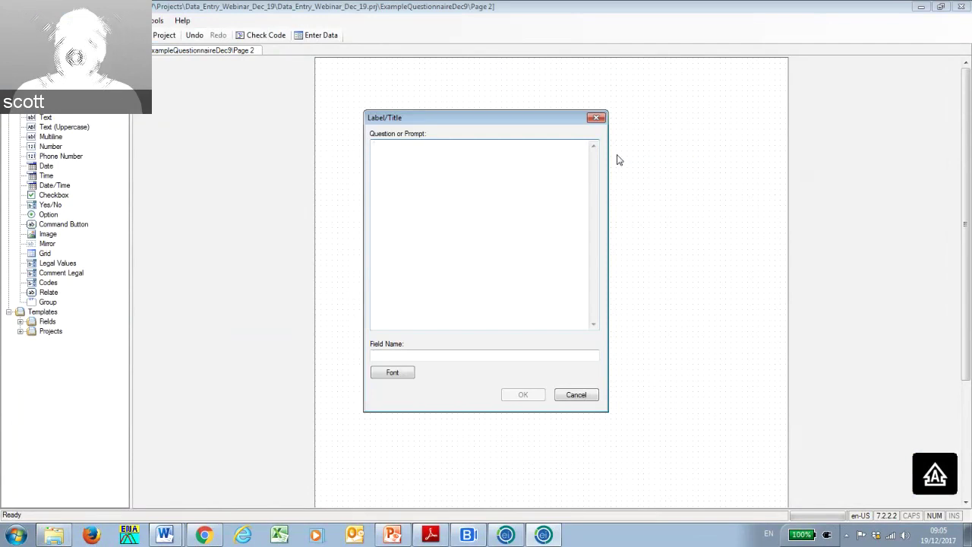
{"action": "type", "text": "S"}
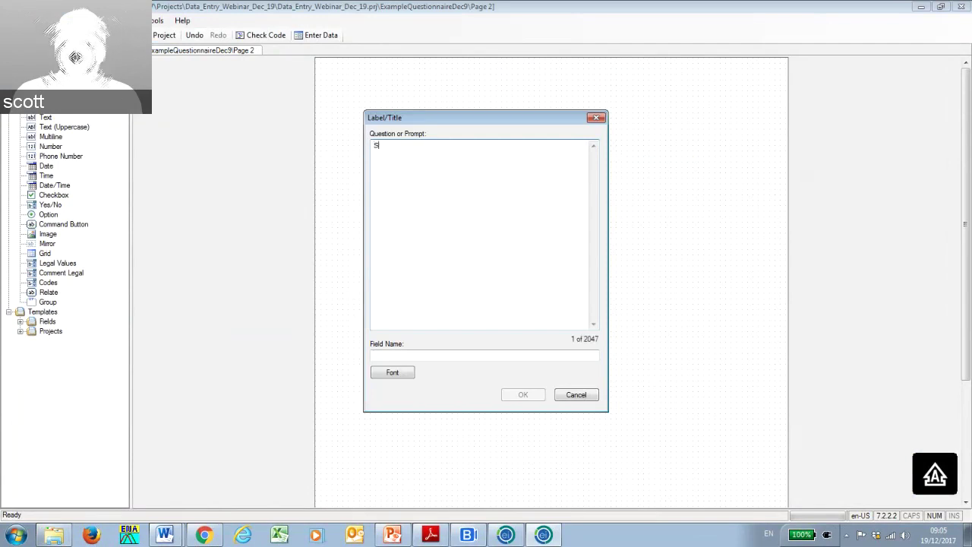
{"action": "type", "text": "ECTION "}
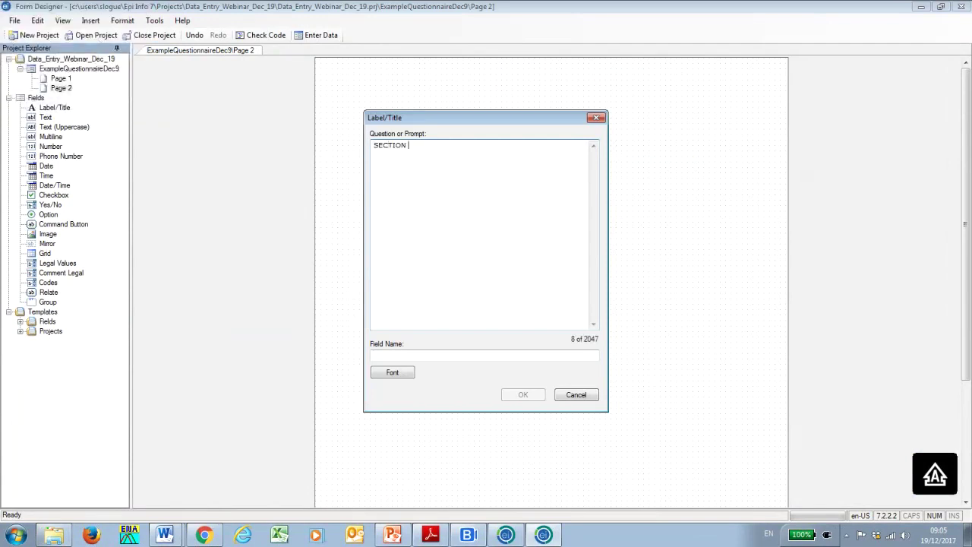
{"action": "type", "text": "D: FOO"}
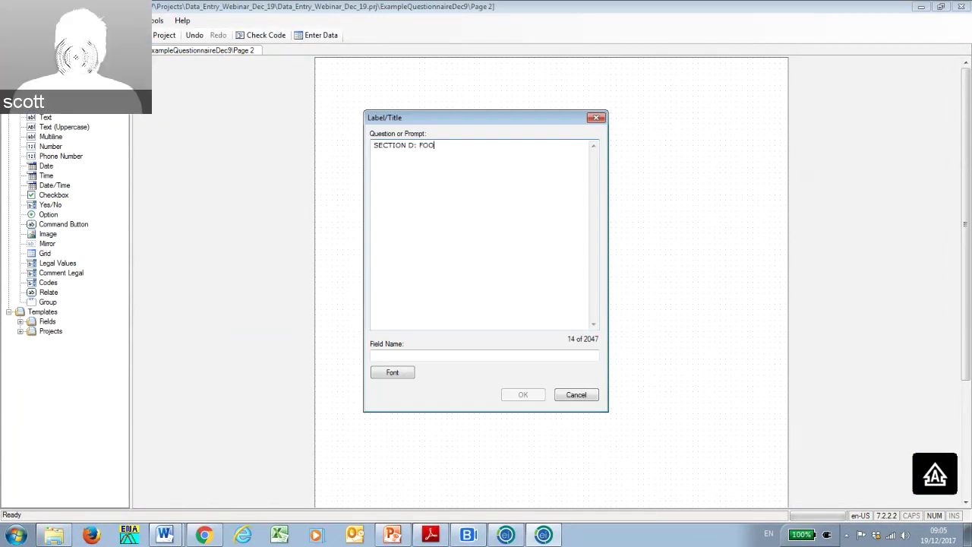
{"action": "type", "text": "D CONSUMPTION"}
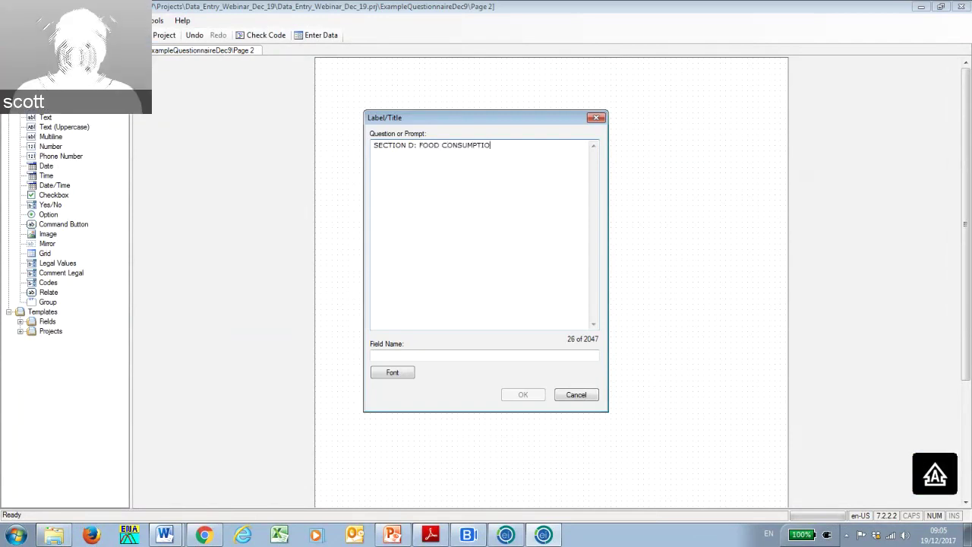
{"action": "left_click", "coordinate": [489, 355]}
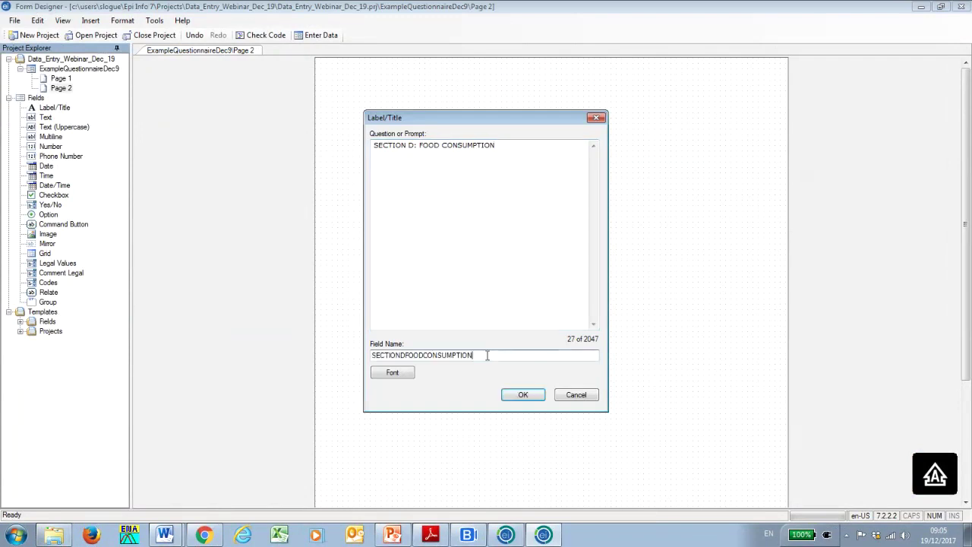
Make the Section D title bold, create it, and position it near the upper-left corner of the form page.
{"action": "left_click", "coordinate": [402, 373]}
{"action": "left_click", "coordinate": [469, 178]}
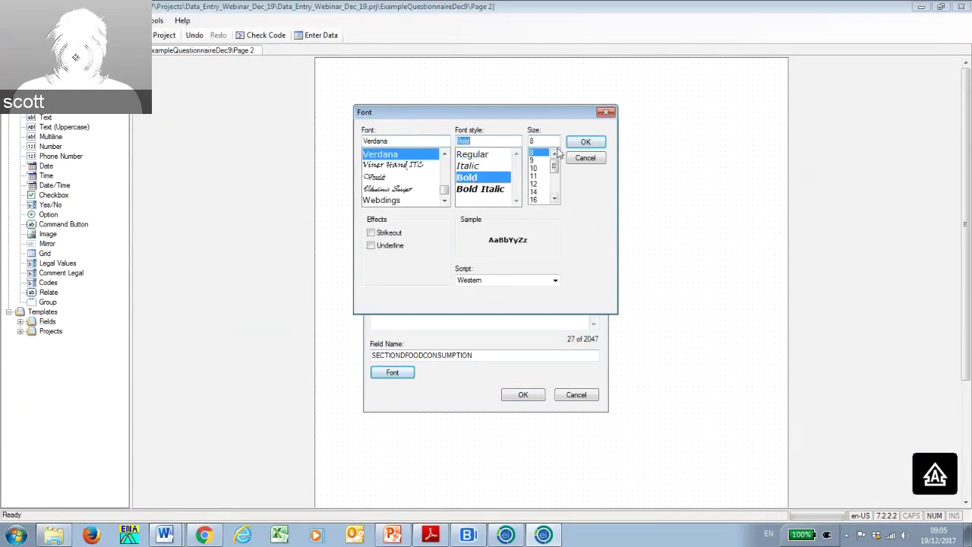
{"action": "left_click", "coordinate": [584, 142]}
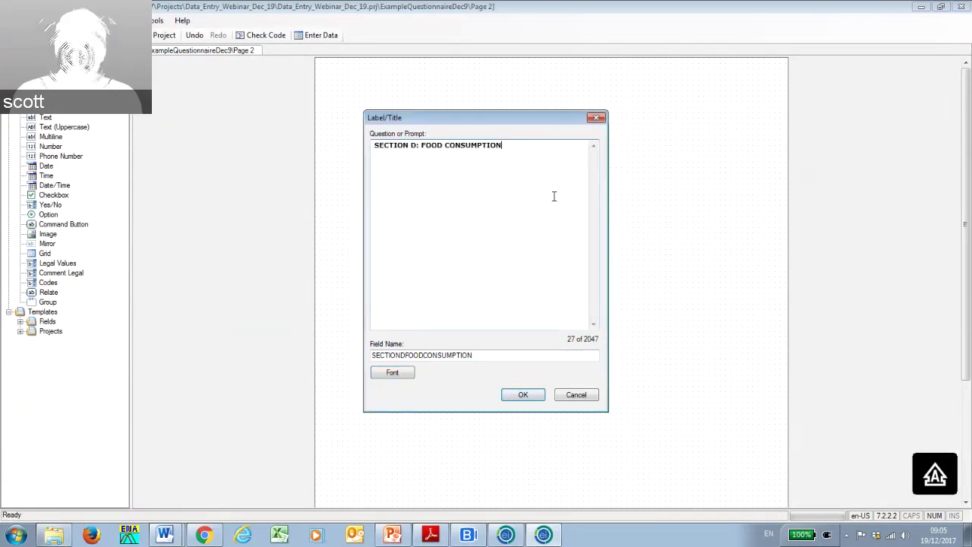
{"action": "left_click", "coordinate": [523, 394]}
{"action": "left_click_drag", "start_coordinate": [457, 159], "coordinate": [418, 103]}
{"action": "left_click", "coordinate": [425, 138]}
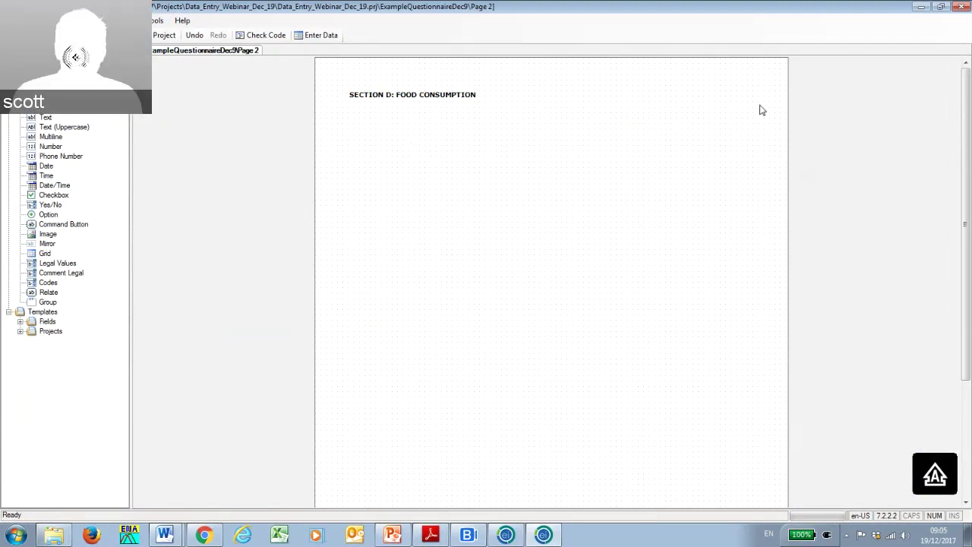
Switch to the Sample Questionnaire in Word and examine Section D's primary food source codes and the columns of table D1.
{"action": "key", "text": "alt+Tab"}
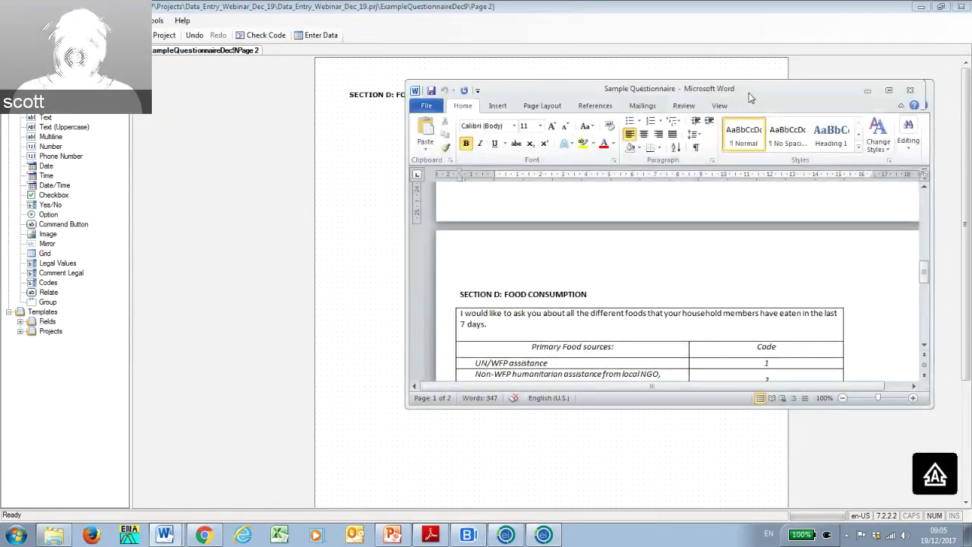
{"action": "left_click_drag", "start_coordinate": [749, 93], "coordinate": [573, 60]}
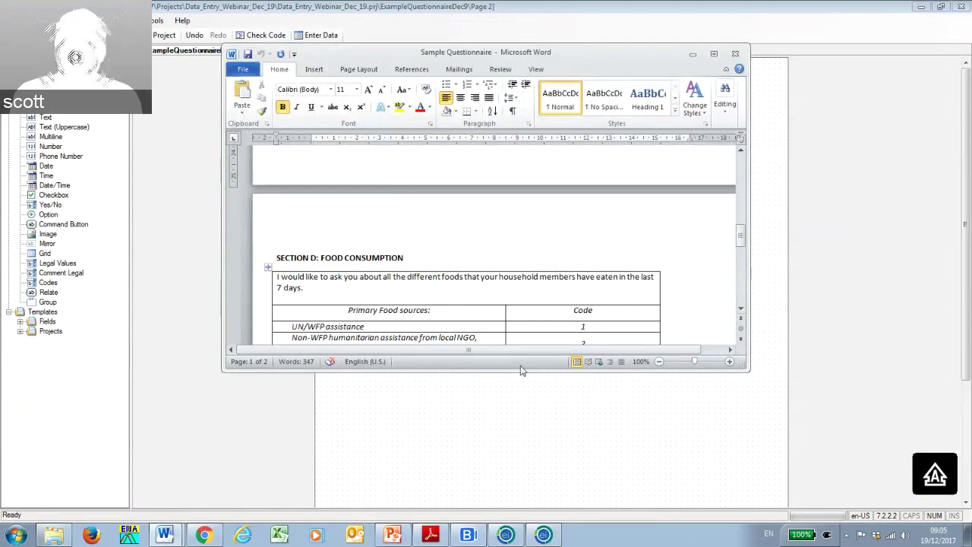
{"action": "left_click_drag", "start_coordinate": [518, 372], "coordinate": [518, 464]}
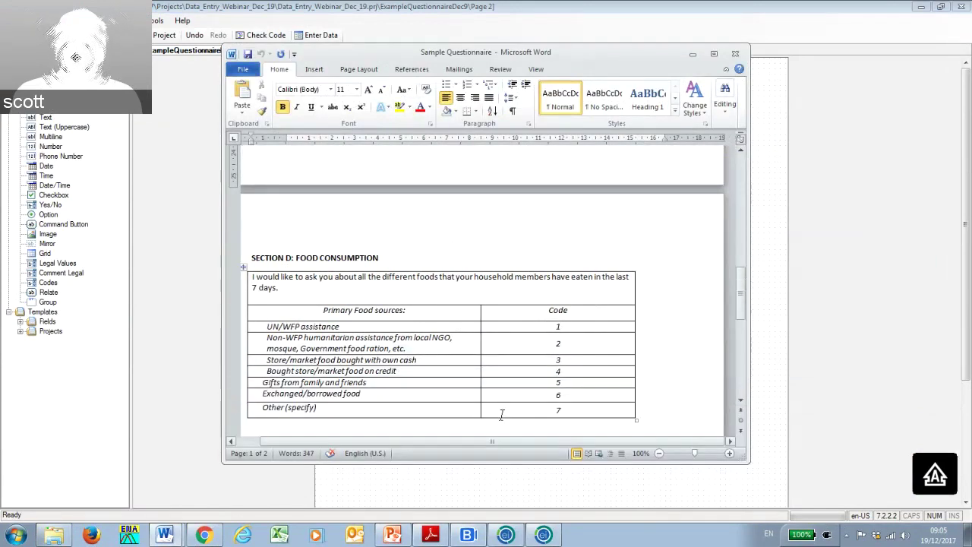
{"action": "scroll", "coordinate": [440, 315], "scroll_direction": "down", "scroll_amount": 5}
{"action": "scroll", "coordinate": [322, 312], "scroll_direction": "down", "scroll_amount": 1}
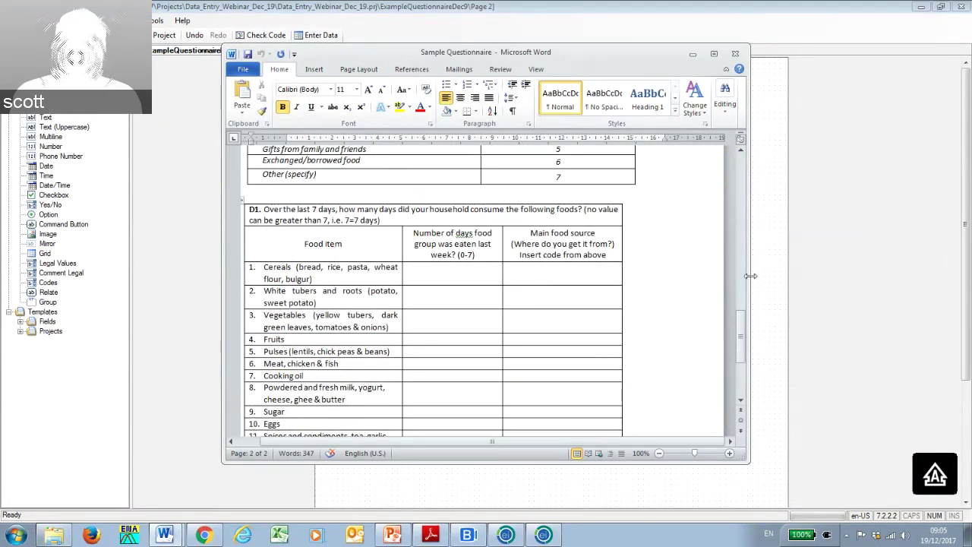
{"action": "left_click_drag", "start_coordinate": [750, 276], "coordinate": [823, 271]}
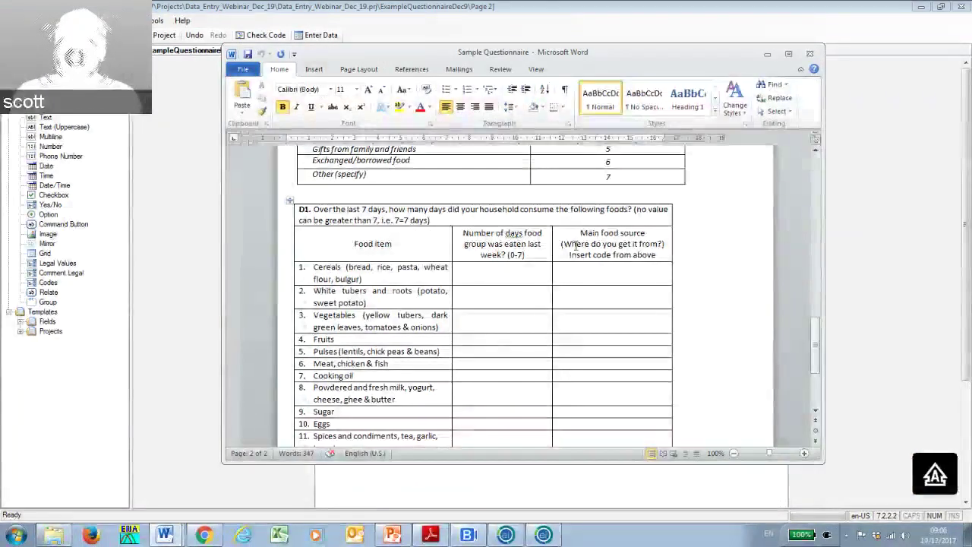
{"action": "left_click_drag", "start_coordinate": [609, 53], "coordinate": [871, 70]}
{"action": "left_click", "coordinate": [75, 57]}
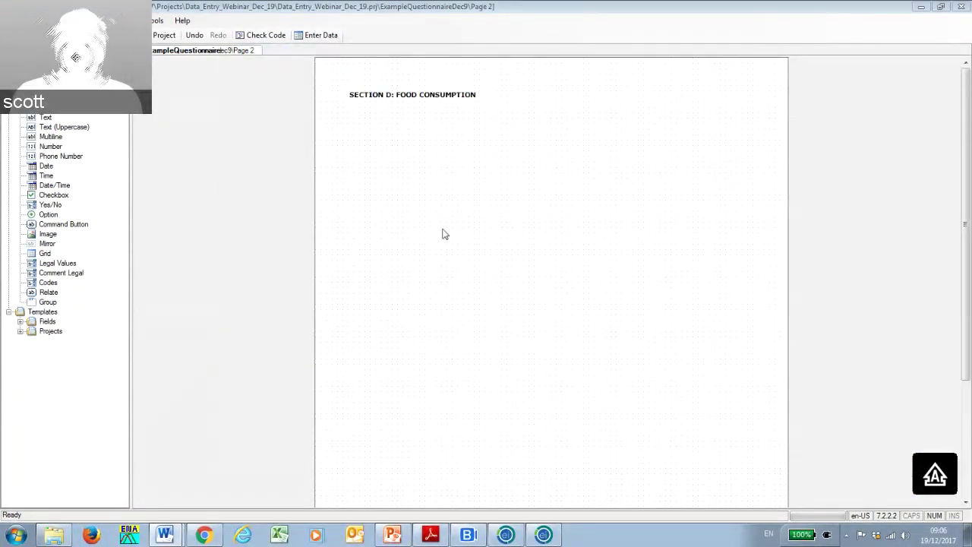
Start a Label/Title field below the Section D title with the prompt "FOOD ITEM" and the field name FOODITEM.
{"action": "right_click", "coordinate": [397, 139]}
{"action": "mouse_move", "coordinate": [422, 147]}
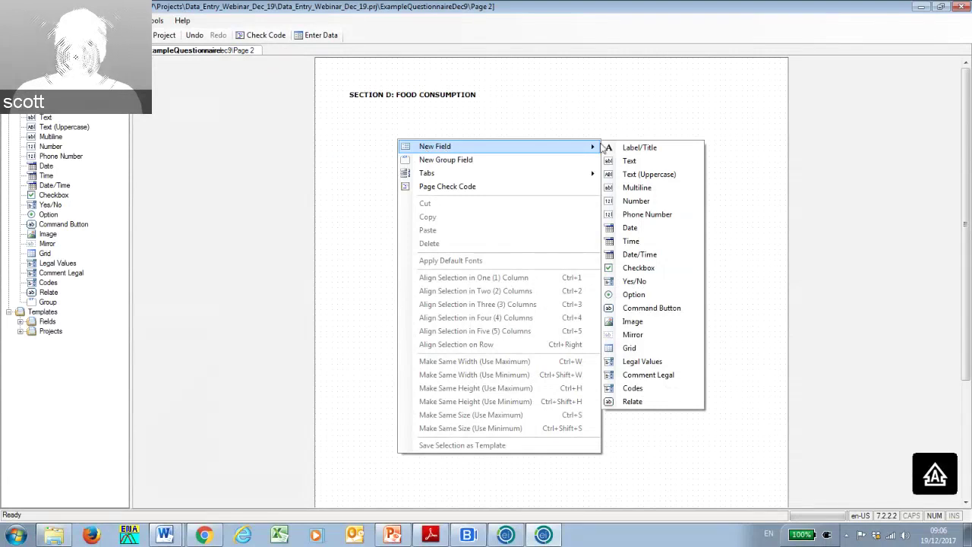
{"action": "left_click", "coordinate": [635, 149]}
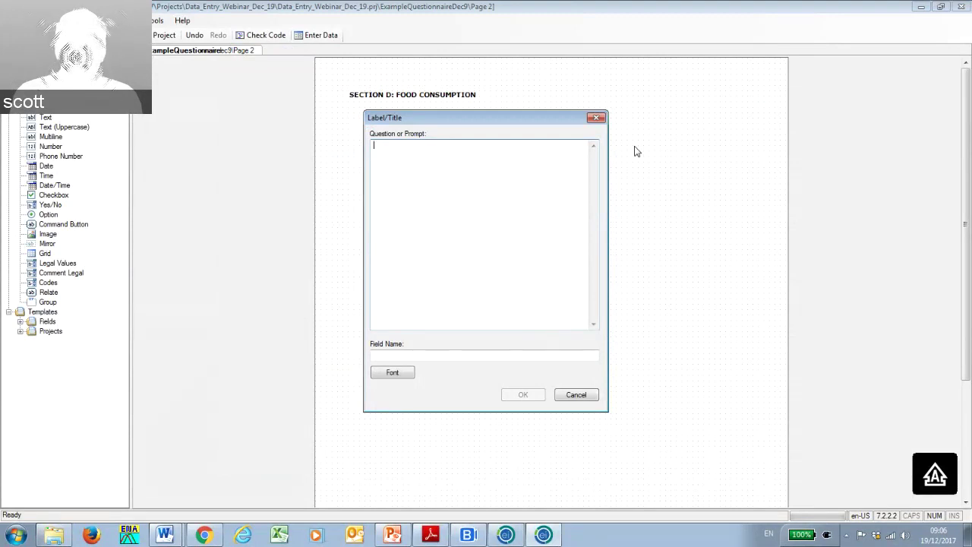
{"action": "type", "text": "FOOD ITEM"}
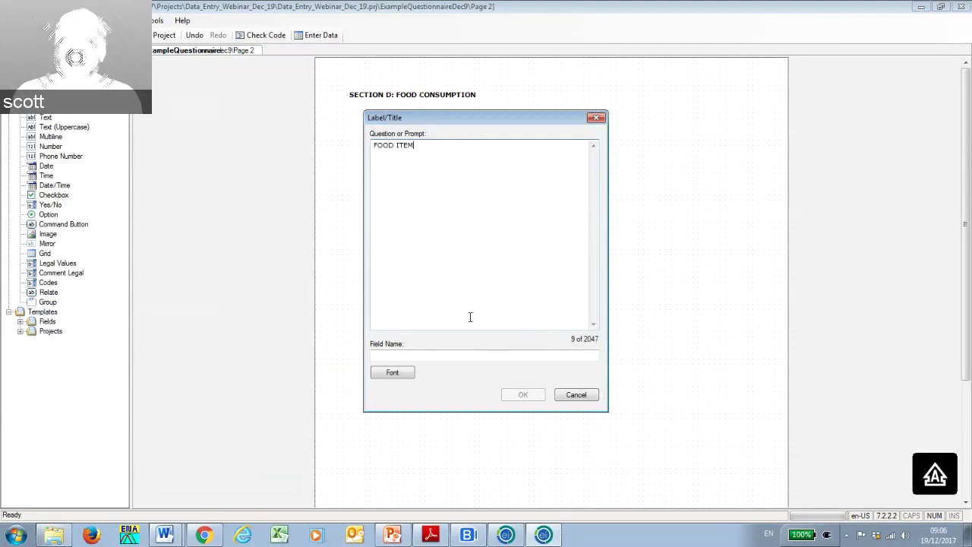
{"action": "left_click", "coordinate": [427, 353]}
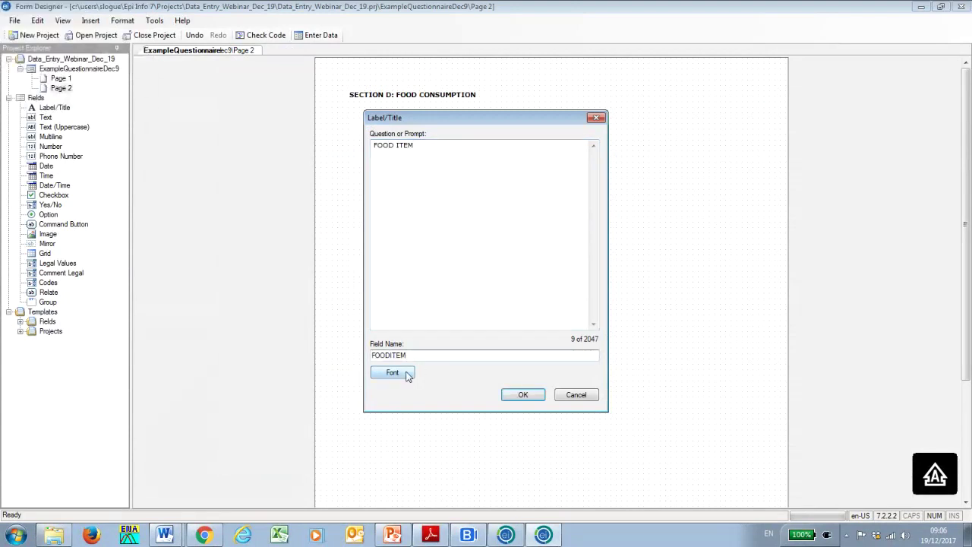
Make the FOOD ITEM label bold, create it, and position it just below the Section D title.
{"action": "left_click", "coordinate": [392, 372]}
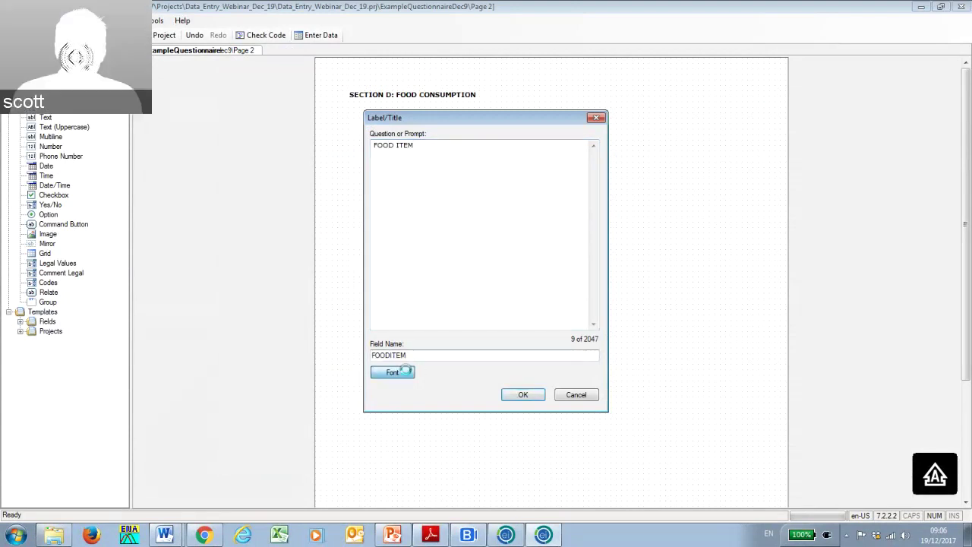
{"action": "left_click", "coordinate": [467, 178]}
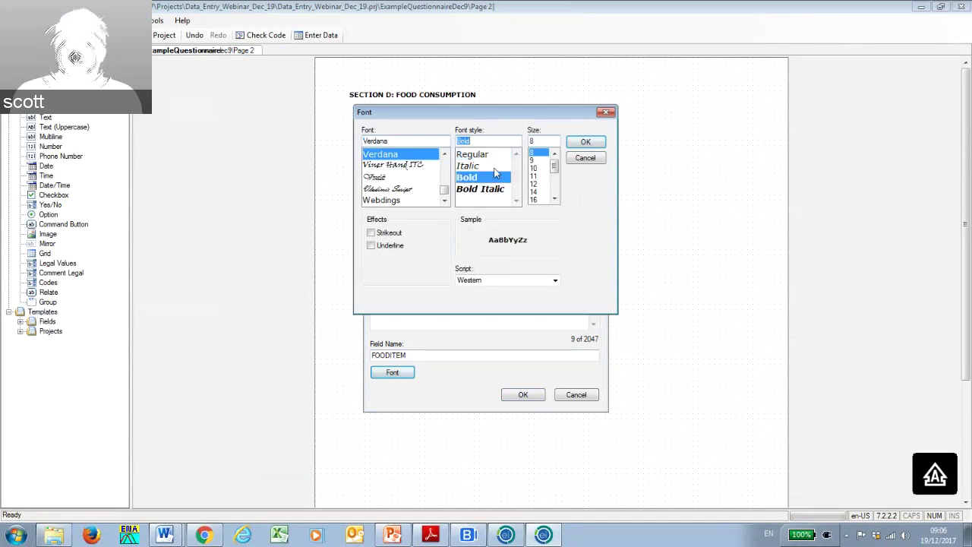
{"action": "left_click", "coordinate": [586, 142]}
{"action": "left_click", "coordinate": [523, 395]}
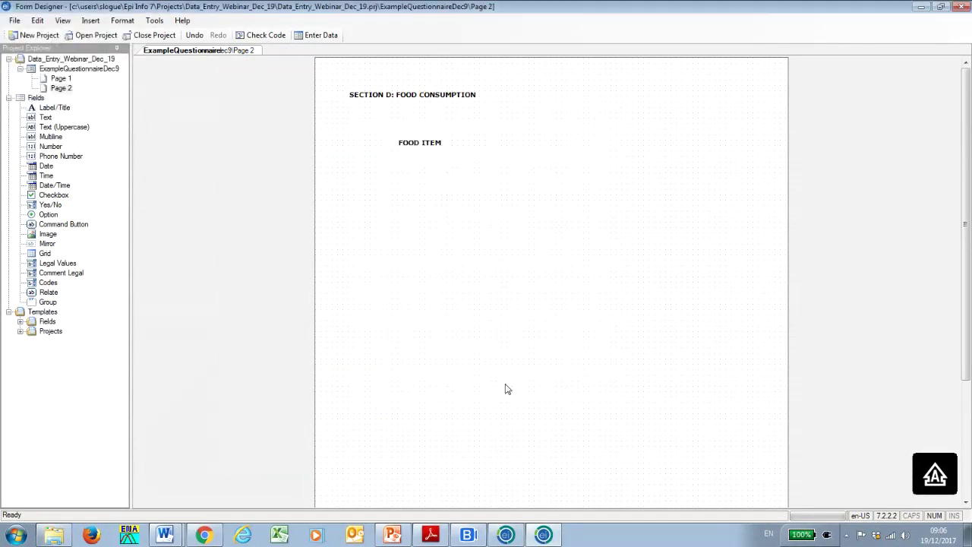
{"action": "left_click_drag", "start_coordinate": [420, 147], "coordinate": [401, 133]}
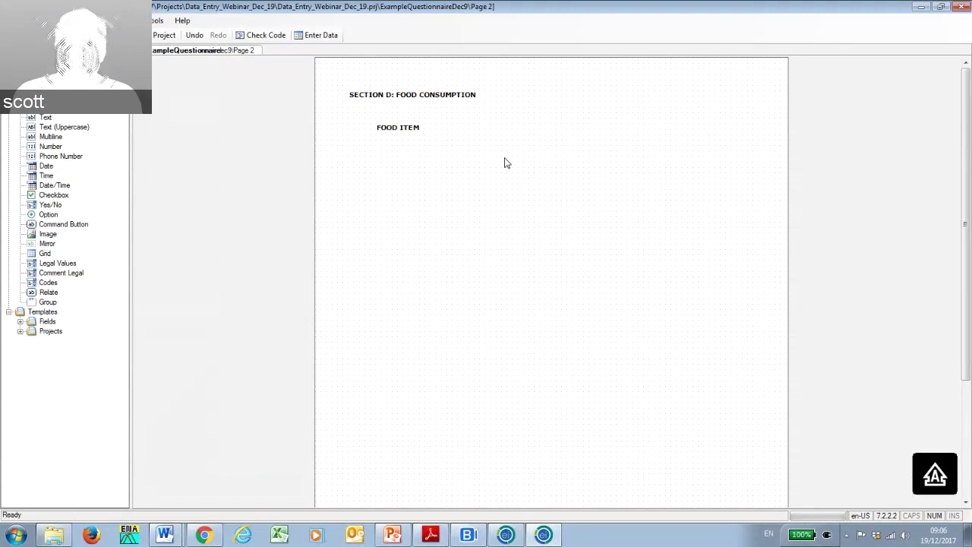
Start another Label/Title field for the second column heading, with the prompt "NUMBER DAYS" and the field name NUMBERDAYS.
{"action": "right_click", "coordinate": [473, 149]}
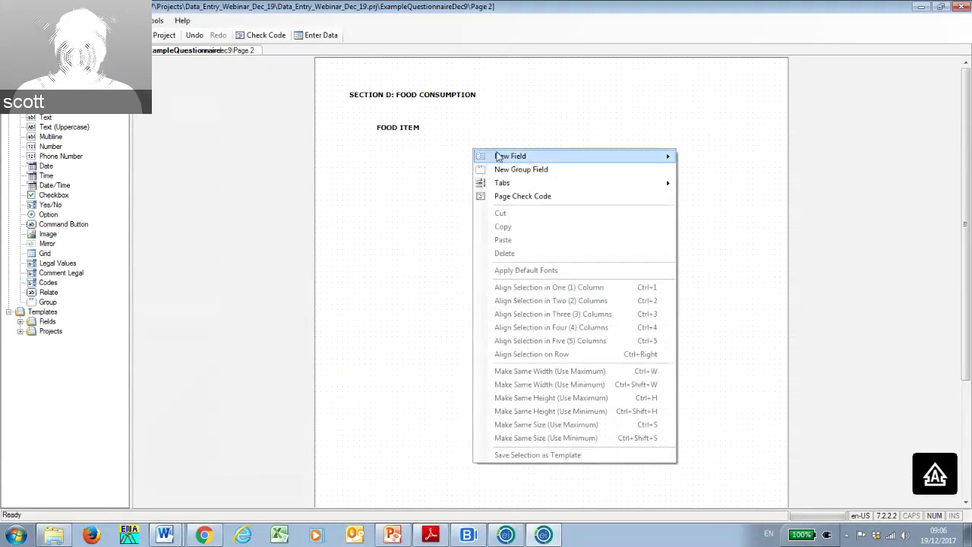
{"action": "mouse_move", "coordinate": [498, 156]}
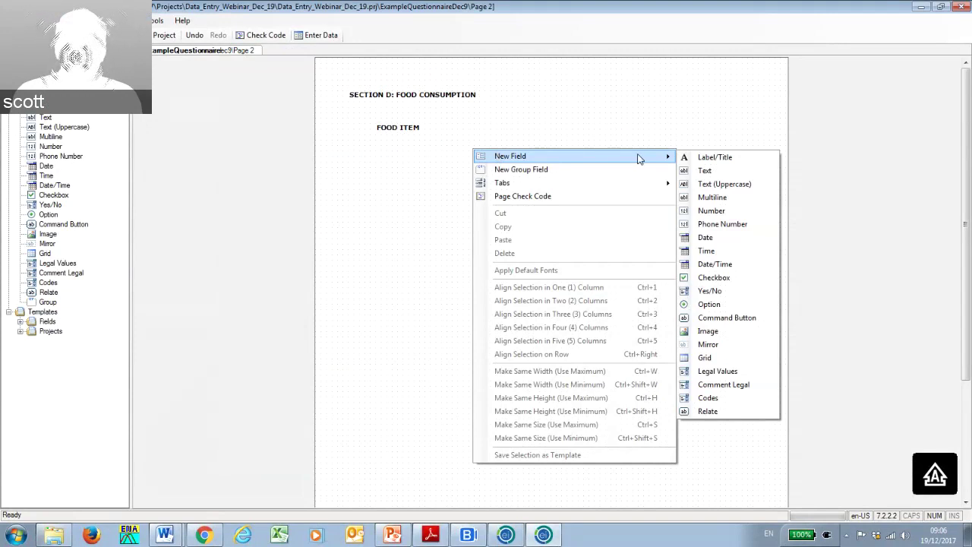
{"action": "left_click", "coordinate": [714, 157]}
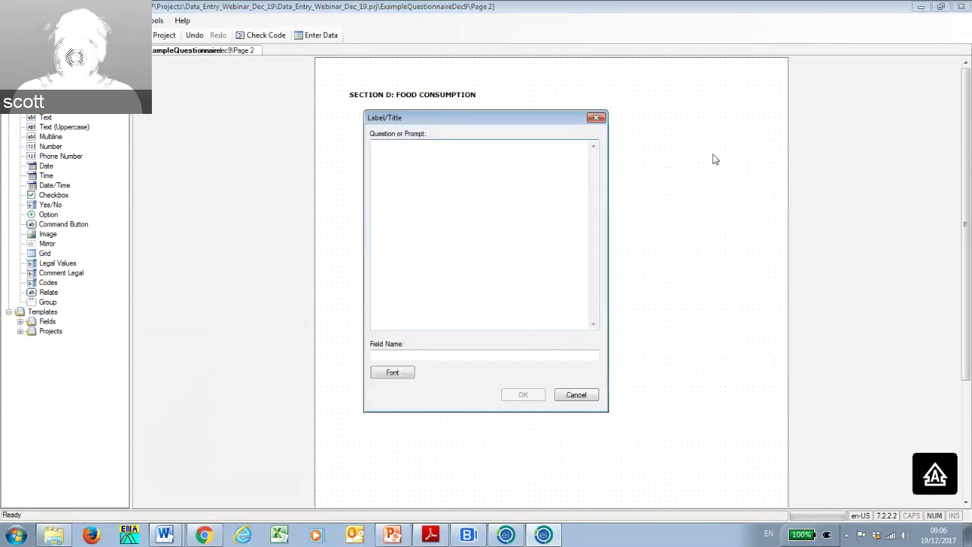
{"action": "type", "text": "NUMBER "}
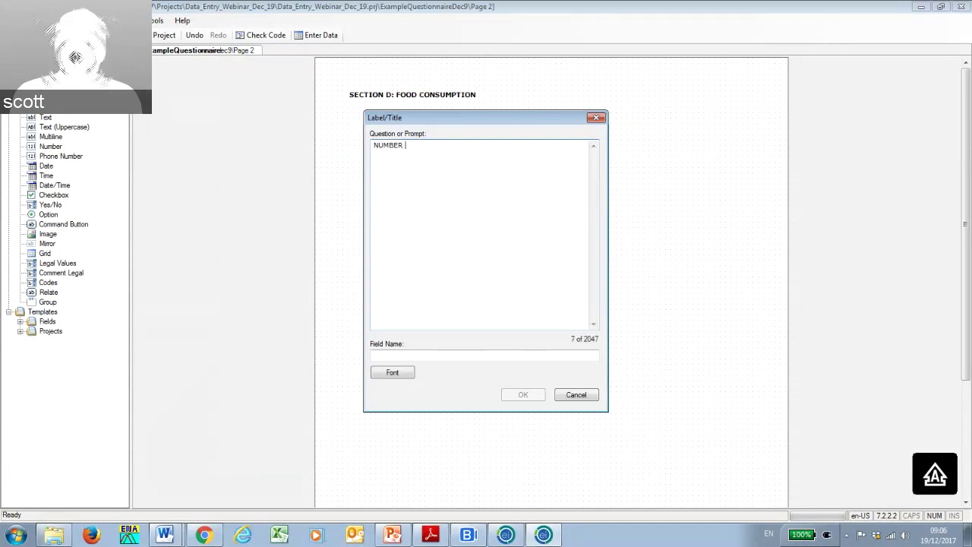
{"action": "type", "text": "DAYS"}
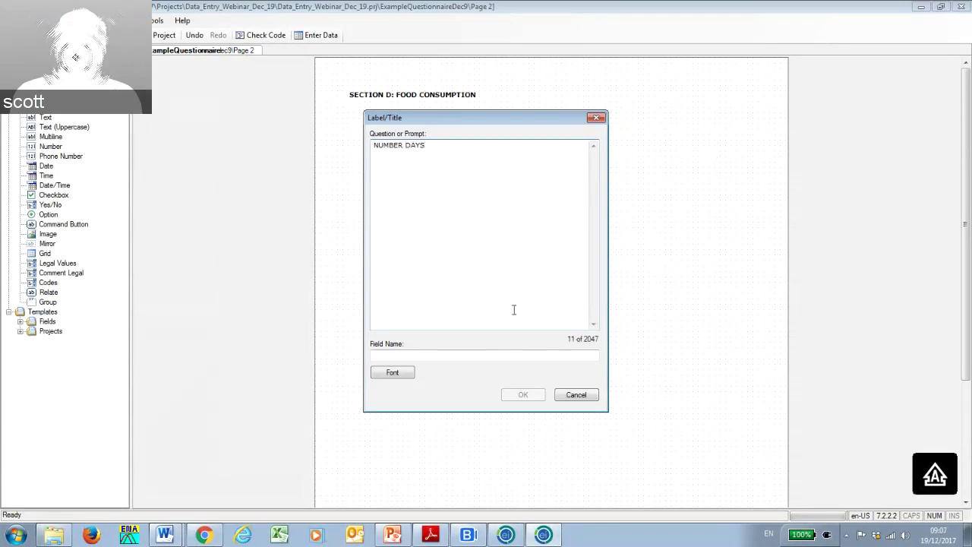
{"action": "left_click", "coordinate": [455, 353]}
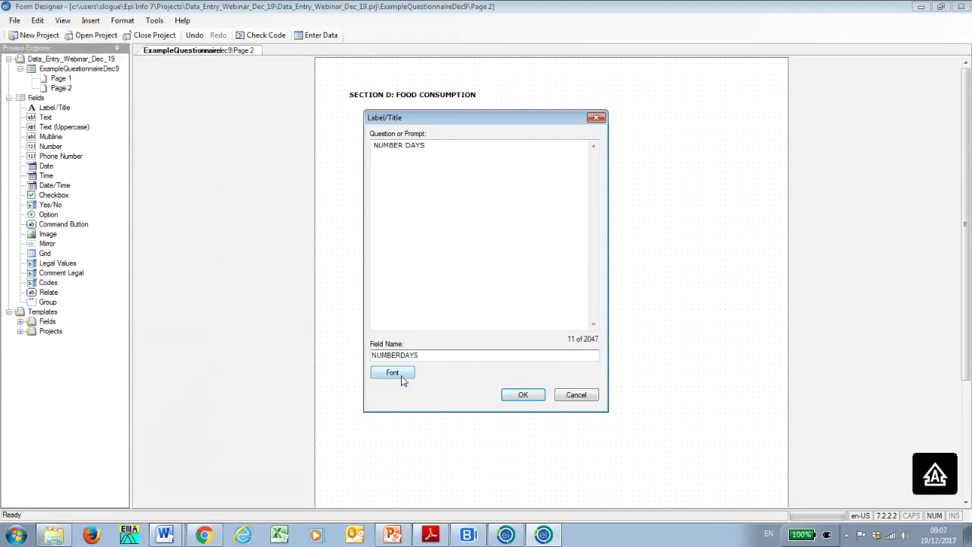
Make the NUMBER DAYS label bold, create it, and line it up on the same row to the right of FOOD ITEM.
{"action": "left_click", "coordinate": [394, 372]}
{"action": "left_click", "coordinate": [466, 177]}
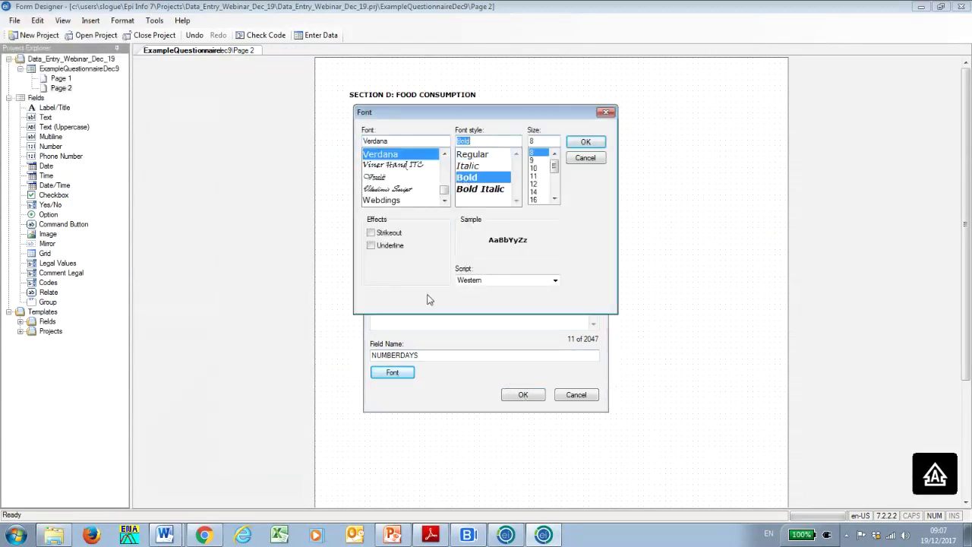
{"action": "left_click", "coordinate": [584, 142]}
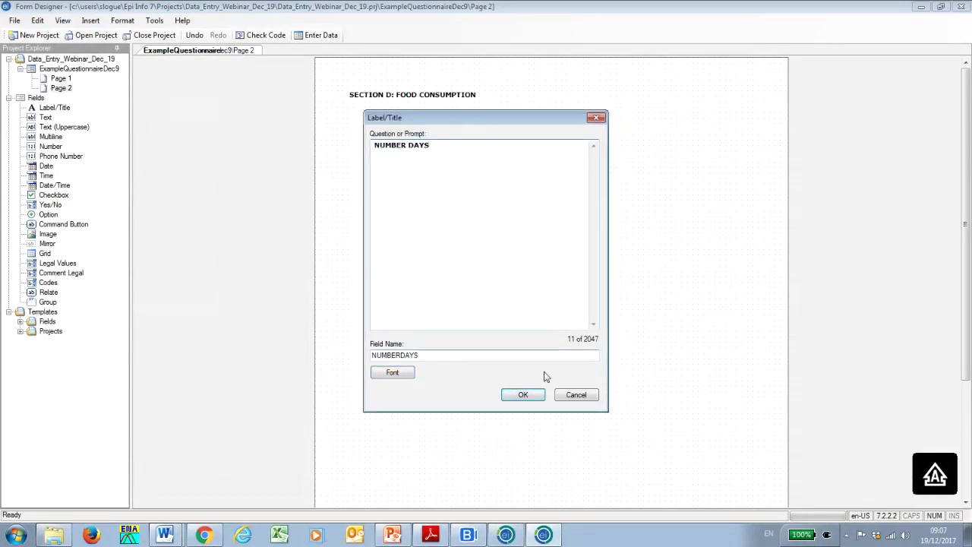
{"action": "left_click", "coordinate": [521, 395]}
{"action": "left_click", "coordinate": [503, 152]}
{"action": "left_click_drag", "start_coordinate": [503, 151], "coordinate": [495, 136]}
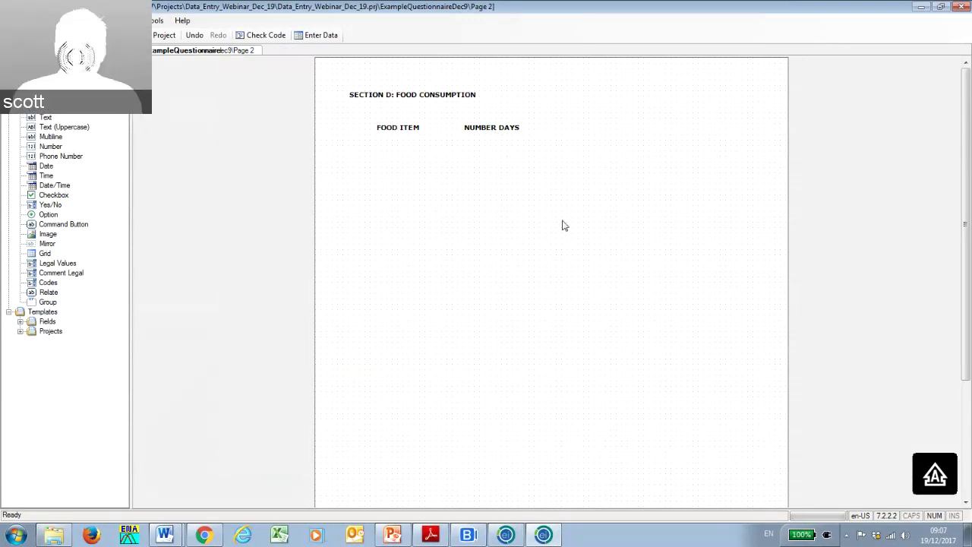
Consult the D1 table in the Word questionnaire, and start a third-column Label/Title field with prompt "FOOD SOURCE" and field name FOODSOURCE.
{"action": "left_click_drag", "start_coordinate": [971, 15], "coordinate": [380, 36]}
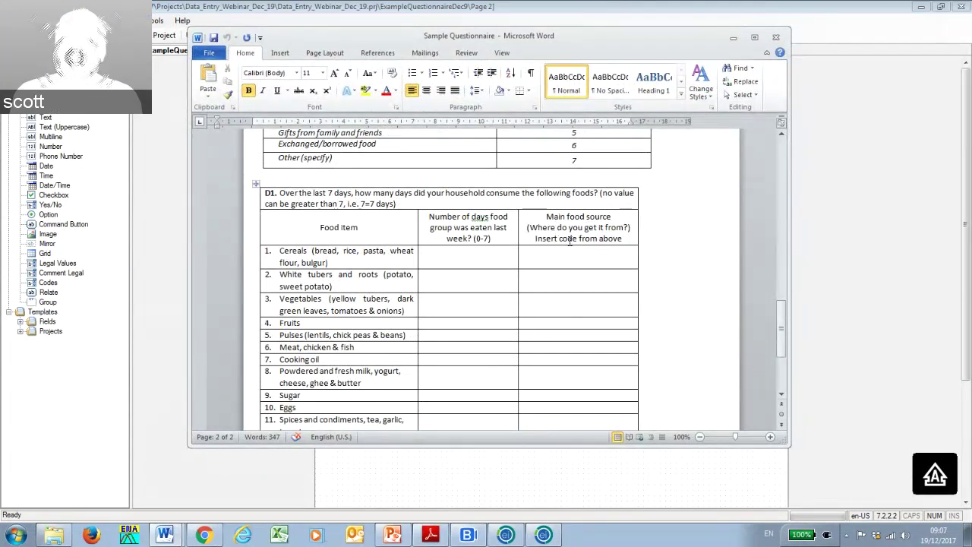
{"action": "scroll", "coordinate": [581, 238], "scroll_direction": "up", "scroll_amount": 3}
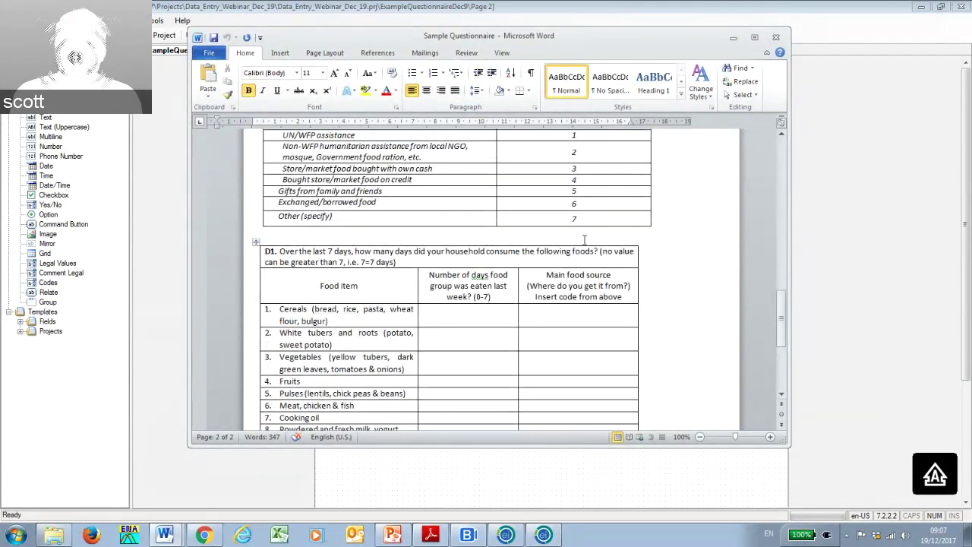
{"action": "scroll", "coordinate": [585, 288], "scroll_direction": "down", "scroll_amount": 2}
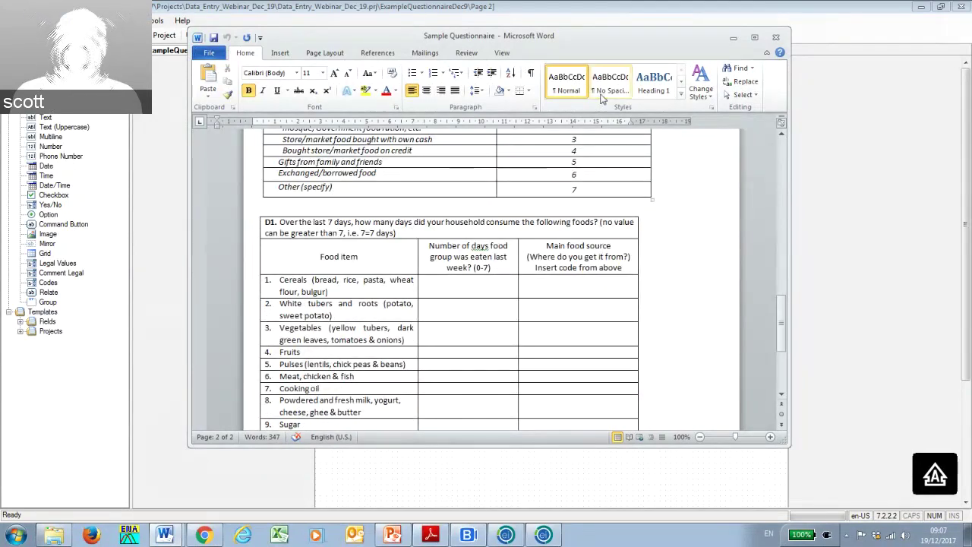
{"action": "left_click_drag", "start_coordinate": [623, 35], "coordinate": [894, 65]}
{"action": "left_click", "coordinate": [795, 186]}
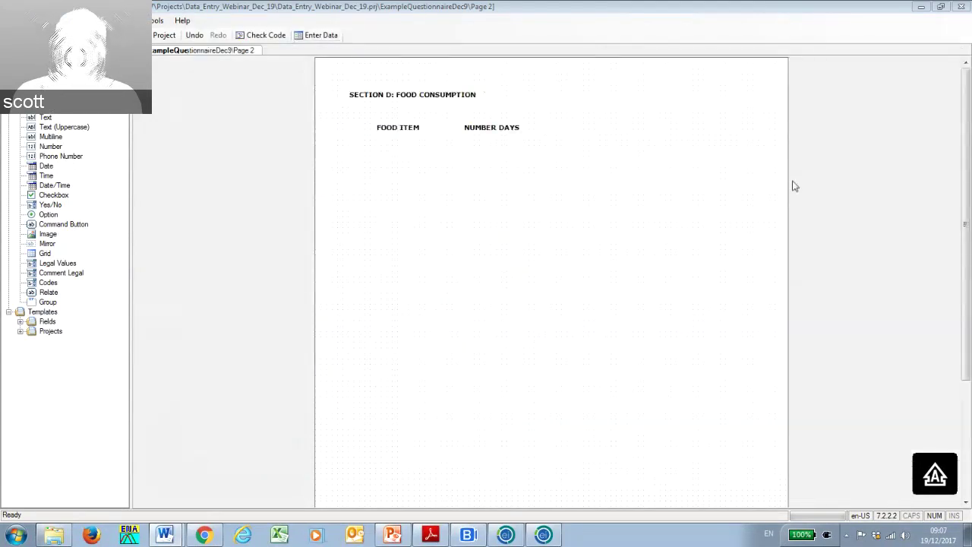
{"action": "right_click", "coordinate": [587, 143]}
{"action": "mouse_move", "coordinate": [613, 145]}
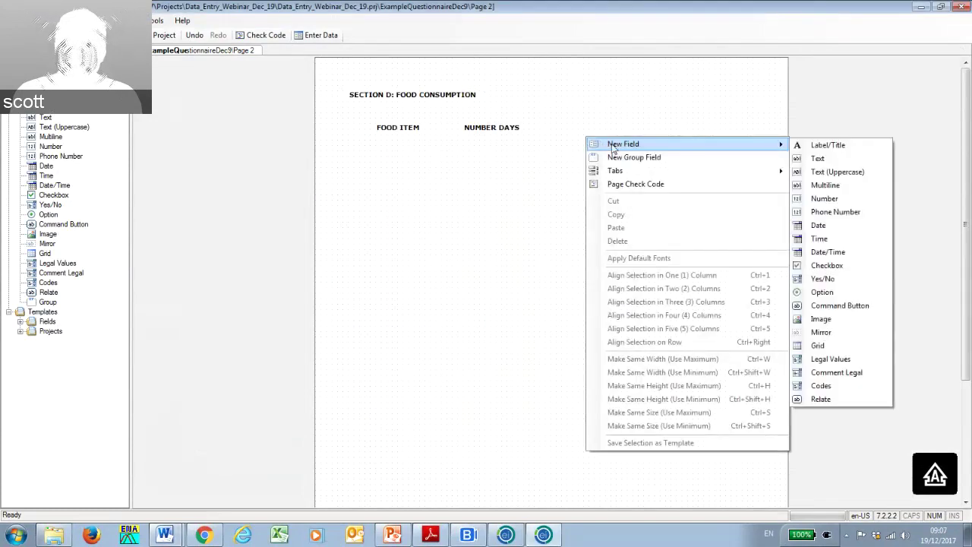
{"action": "left_click", "coordinate": [851, 146]}
{"action": "type", "text": "FOOD SOURCE"}
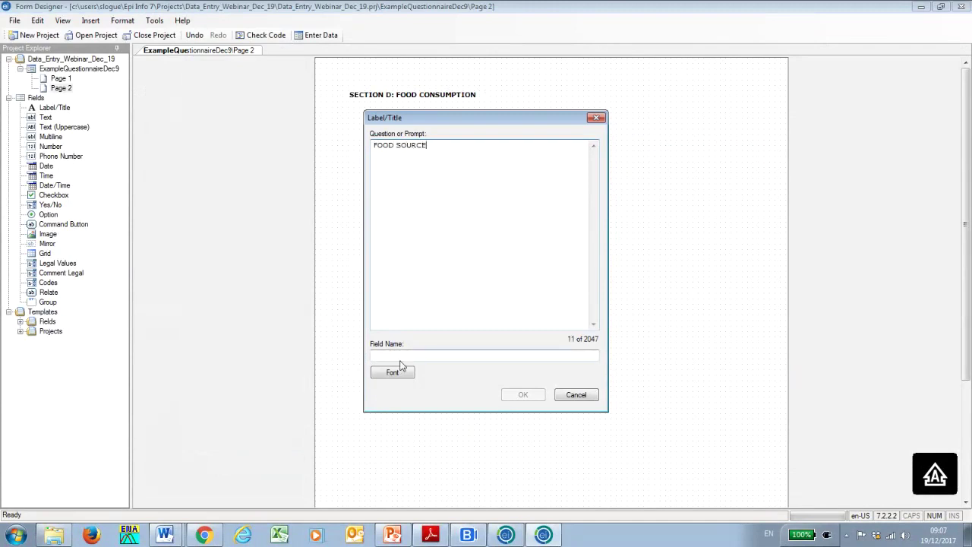
{"action": "left_click", "coordinate": [411, 354]}
Make the FOOD SOURCE label bold, create it, and line it up on the same row as NUMBER DAYS.
{"action": "left_click", "coordinate": [400, 372]}
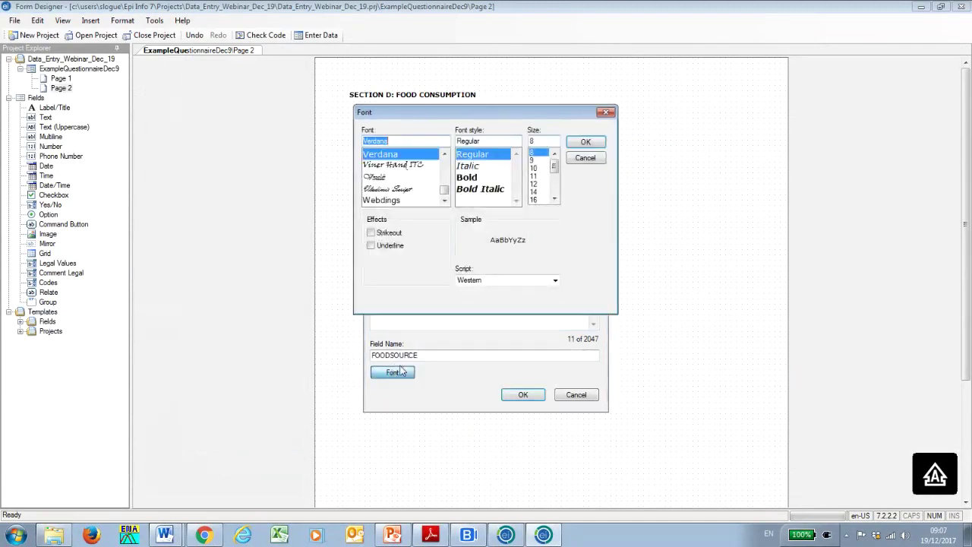
{"action": "left_click", "coordinate": [466, 177]}
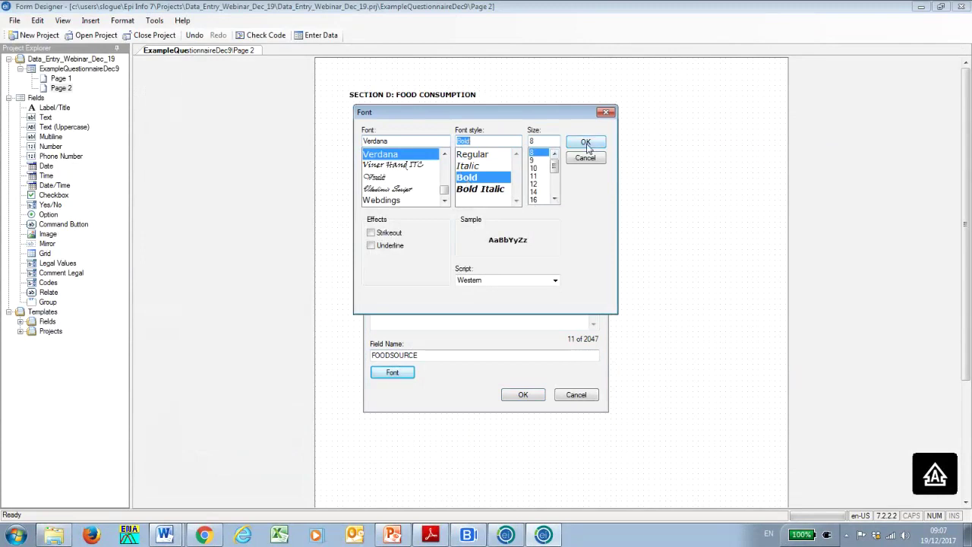
{"action": "left_click", "coordinate": [585, 142]}
{"action": "left_click", "coordinate": [523, 395]}
{"action": "left_click_drag", "start_coordinate": [618, 146], "coordinate": [587, 135]}
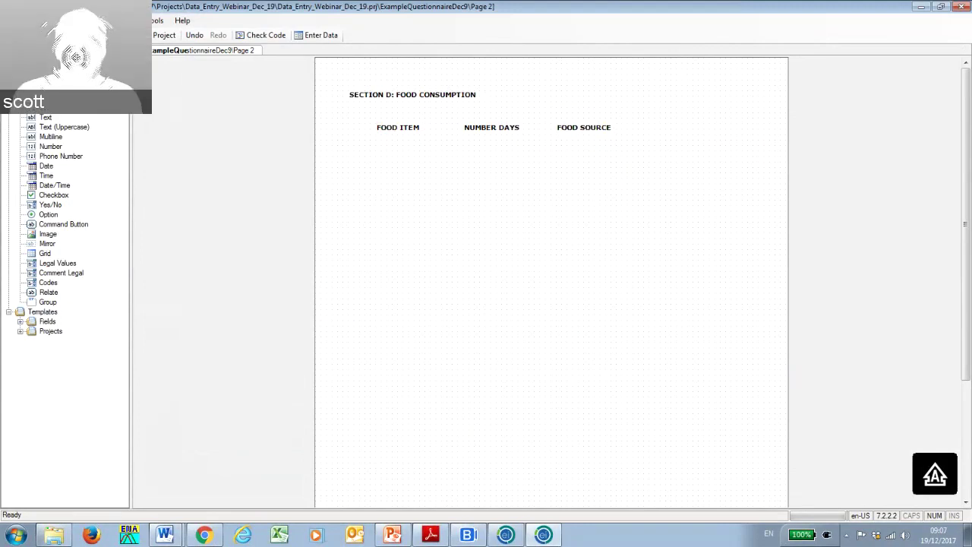
Check the first food item in the Word questionnaire, and add the label "1. CEREALS", named N1CEREALS, directly beneath the FOOD ITEM heading.
{"action": "key", "text": "alt+Tab"}
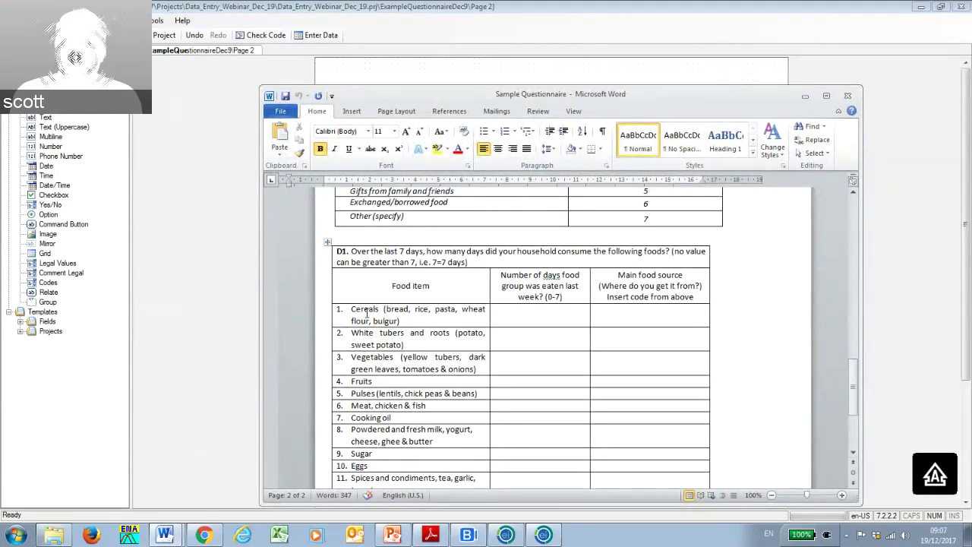
{"action": "left_click_drag", "start_coordinate": [685, 99], "coordinate": [971, 72]}
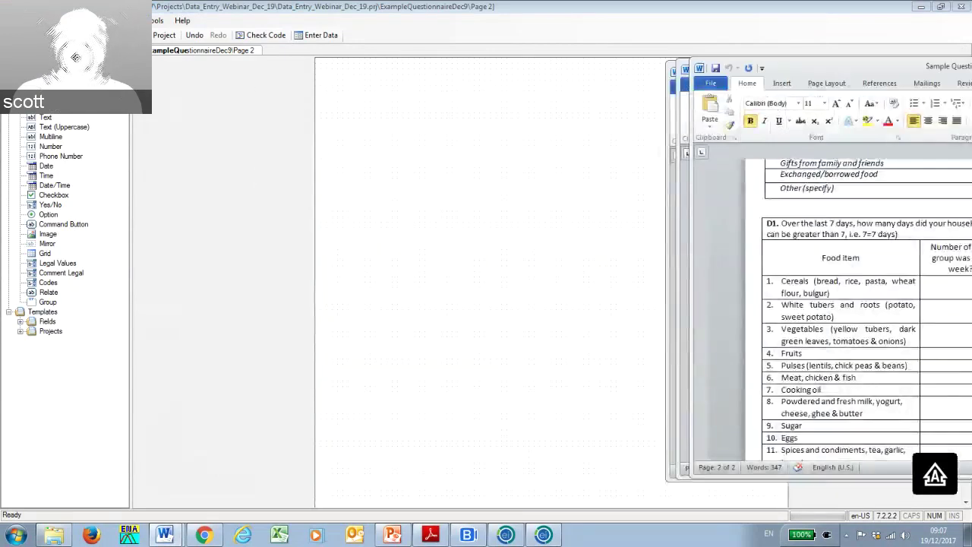
{"action": "key", "text": "alt+Tab"}
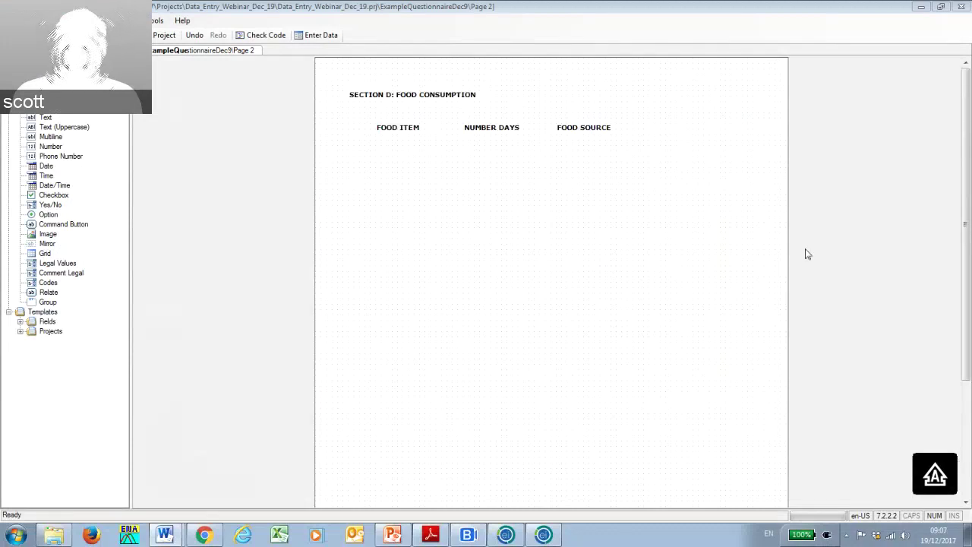
{"action": "right_click", "coordinate": [381, 161]}
{"action": "mouse_move", "coordinate": [397, 163]}
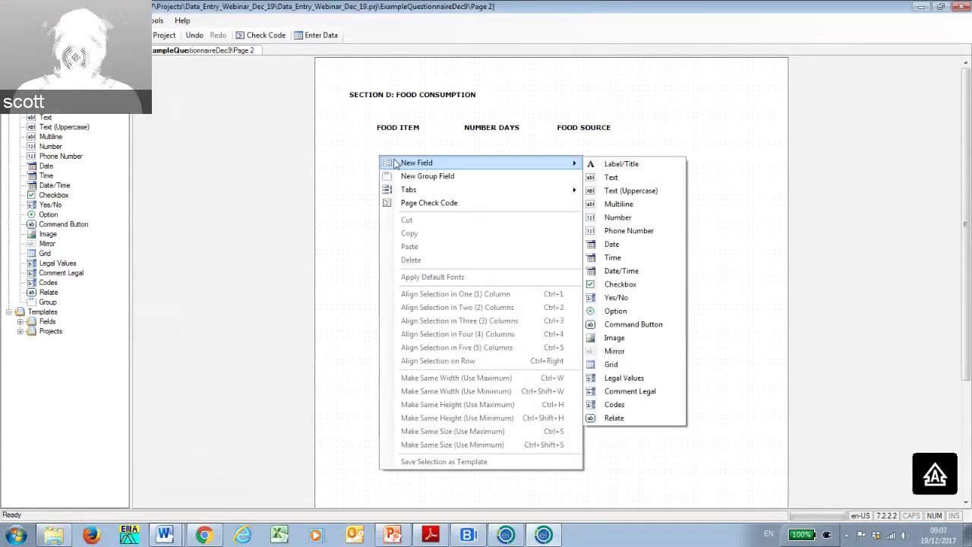
{"action": "left_click", "coordinate": [623, 164]}
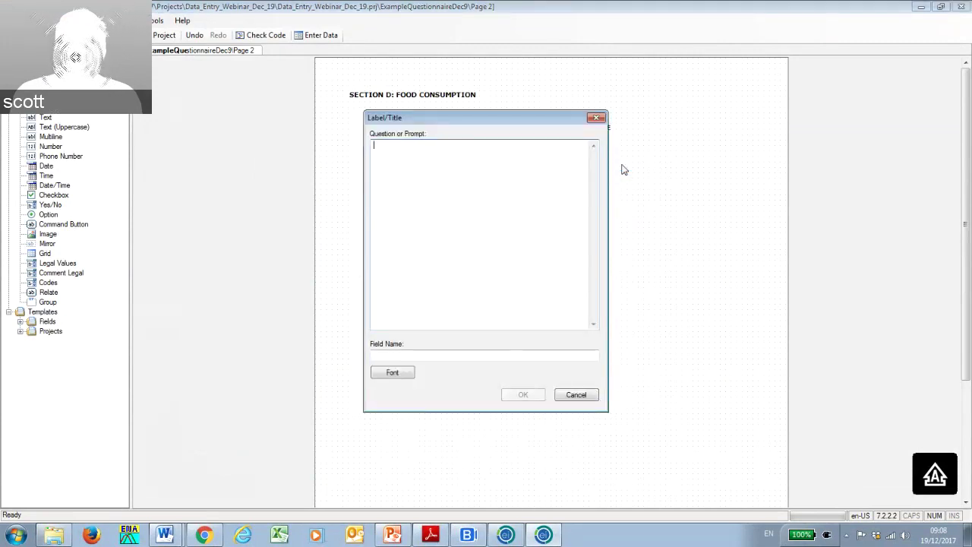
{"action": "type", "text": "1. CEREALS"}
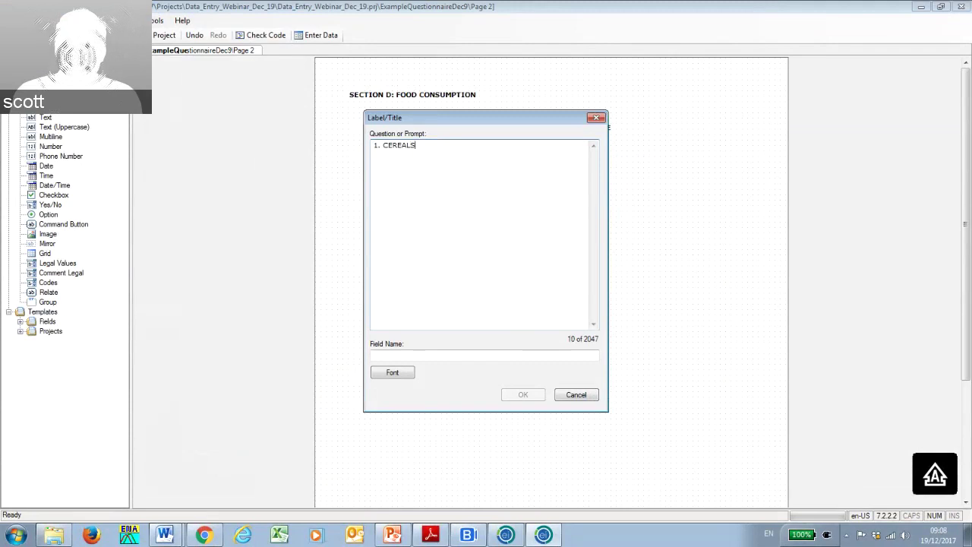
{"action": "left_click", "coordinate": [471, 354]}
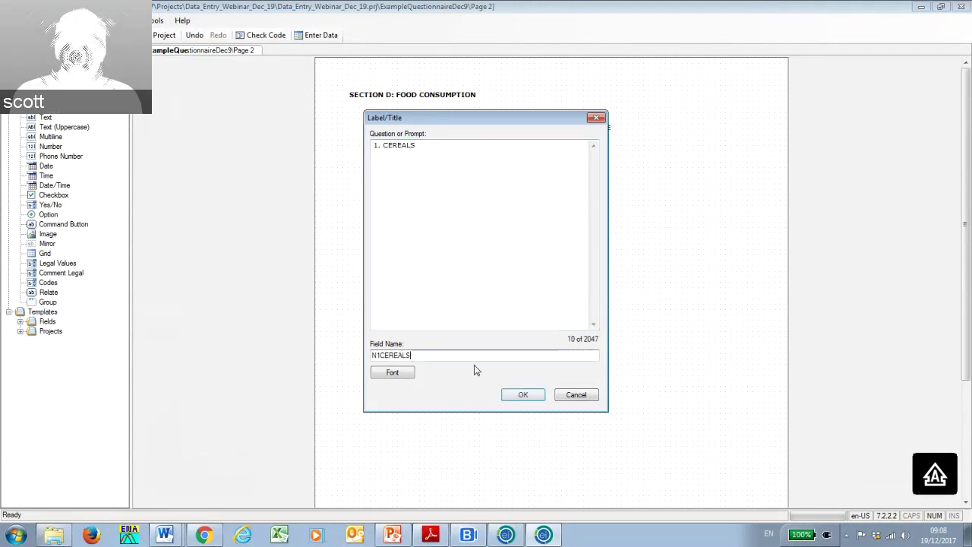
{"action": "left_click", "coordinate": [521, 395]}
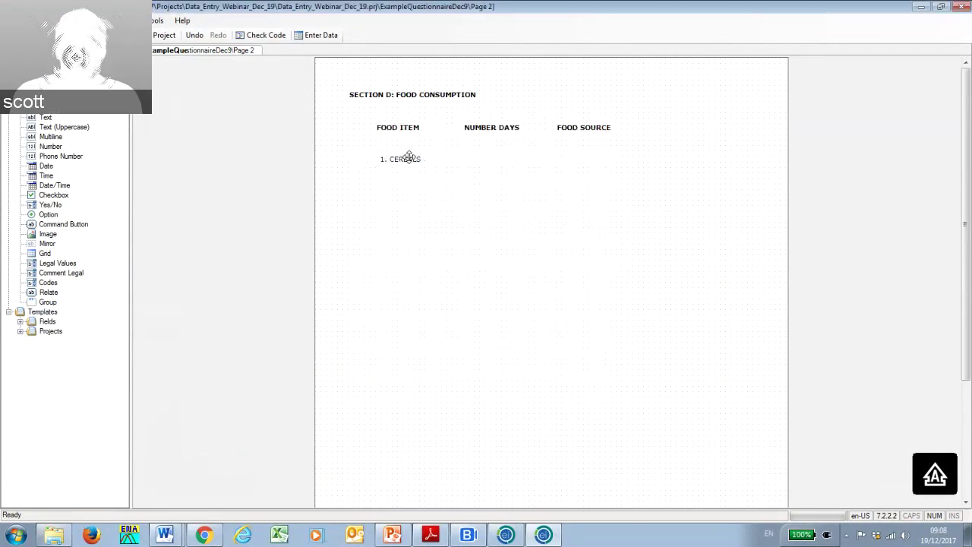
{"action": "left_click_drag", "start_coordinate": [407, 158], "coordinate": [407, 151]}
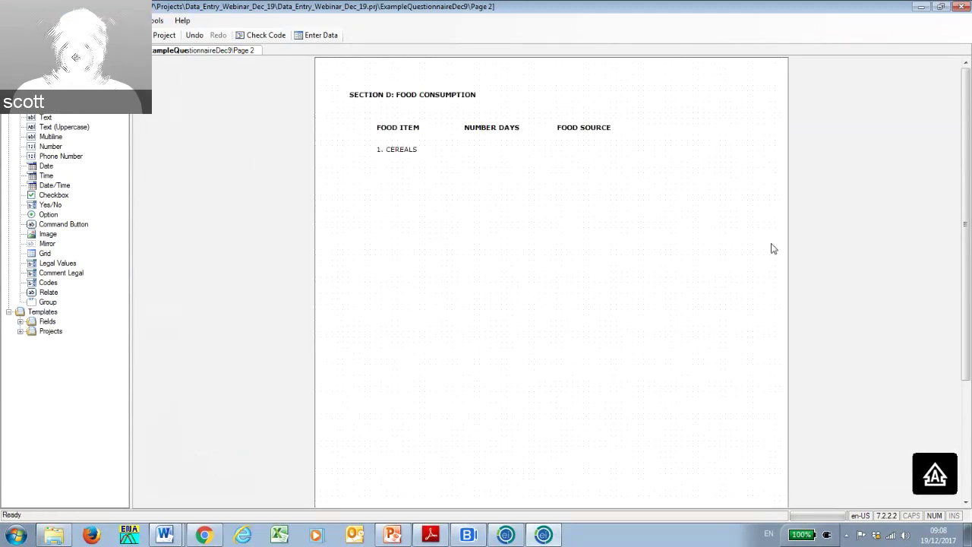
Start a new Legal Values field on the cereals row beneath the NUMBER DAYS heading.
{"action": "right_click", "coordinate": [481, 154]}
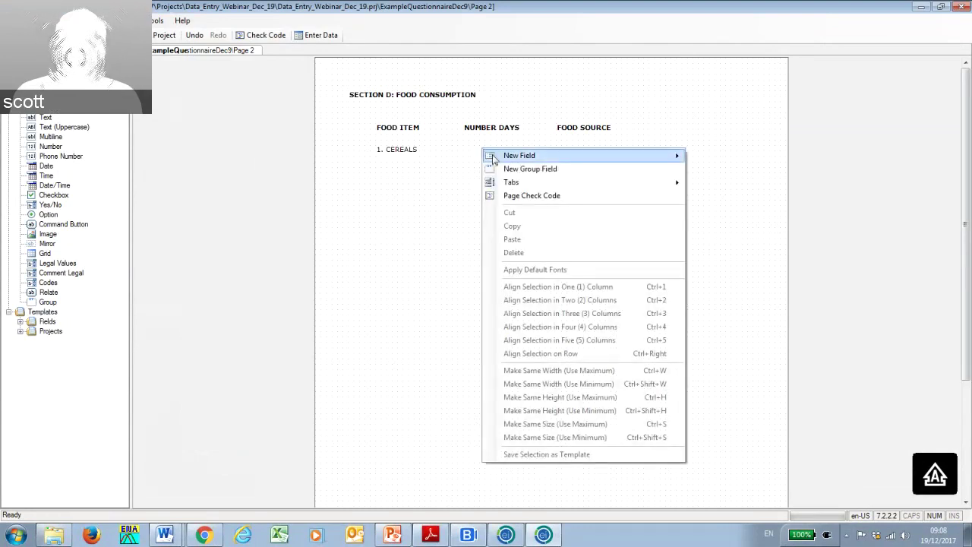
{"action": "mouse_move", "coordinate": [501, 159]}
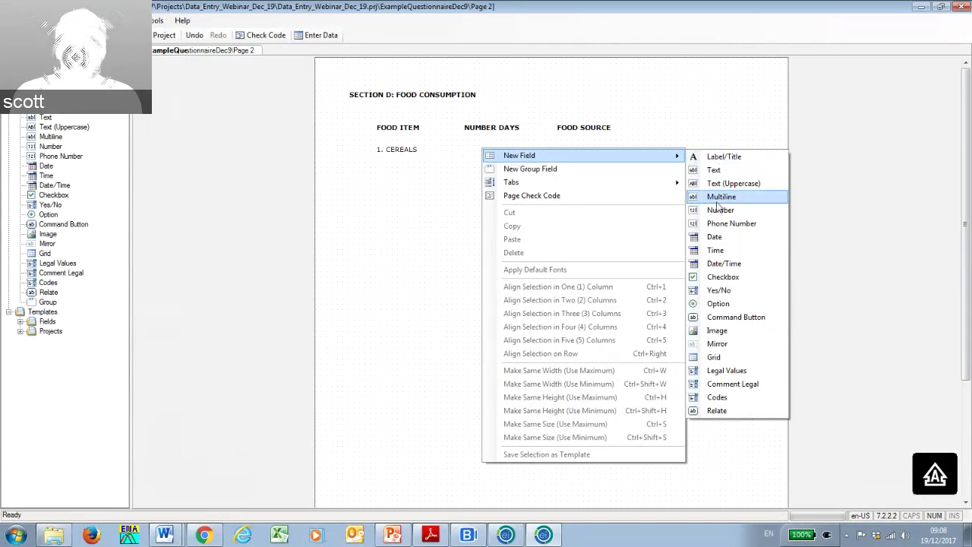
{"action": "left_click", "coordinate": [735, 372]}
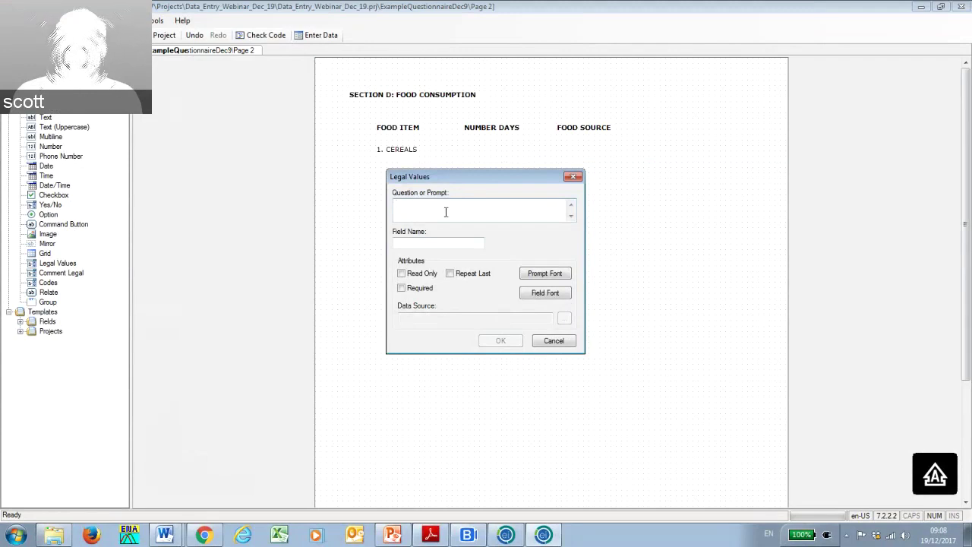
{"action": "left_click_drag", "start_coordinate": [474, 173], "coordinate": [530, 225]}
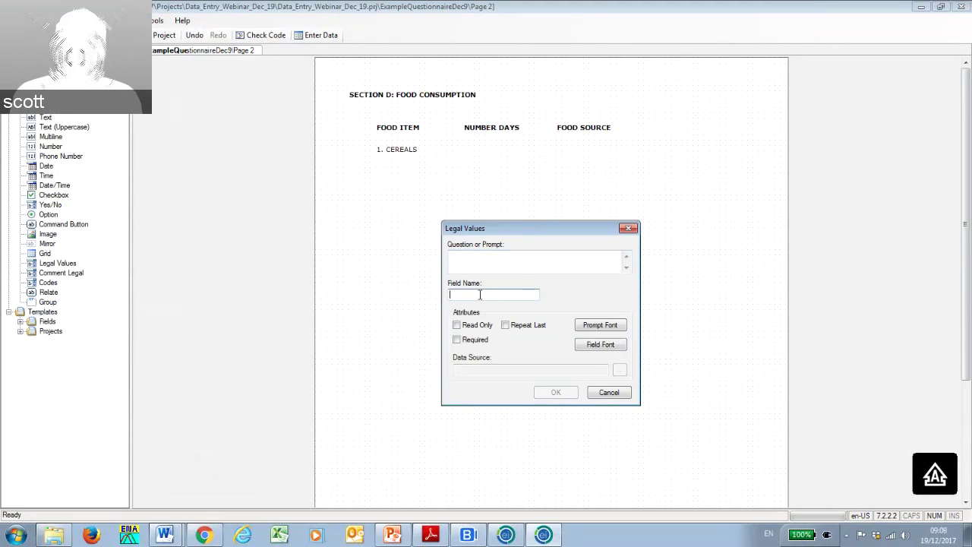
{"action": "type", "text": "l"}
{"action": "type", "text": ".CEAREAL"}
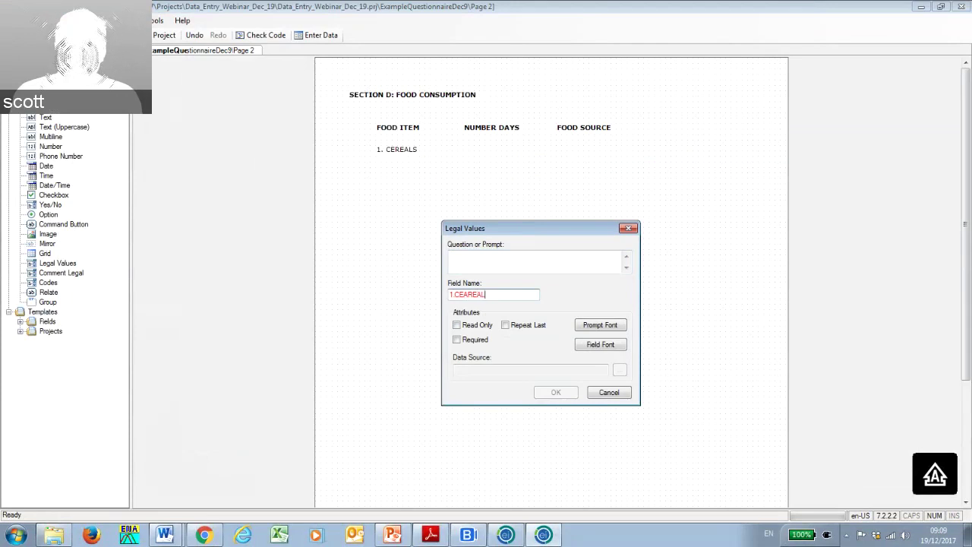
{"action": "key", "text": "BackSpace"}
{"action": "key", "text": "BackSpace"}
{"action": "key", "text": "BackSpace"}
{"action": "key", "text": "BackSpace"}
{"action": "key", "text": "BackSpace"}
{"action": "key", "text": "BackSpace"}
{"action": "key", "text": "BackSpace"}
{"action": "key", "text": "BackSpace"}
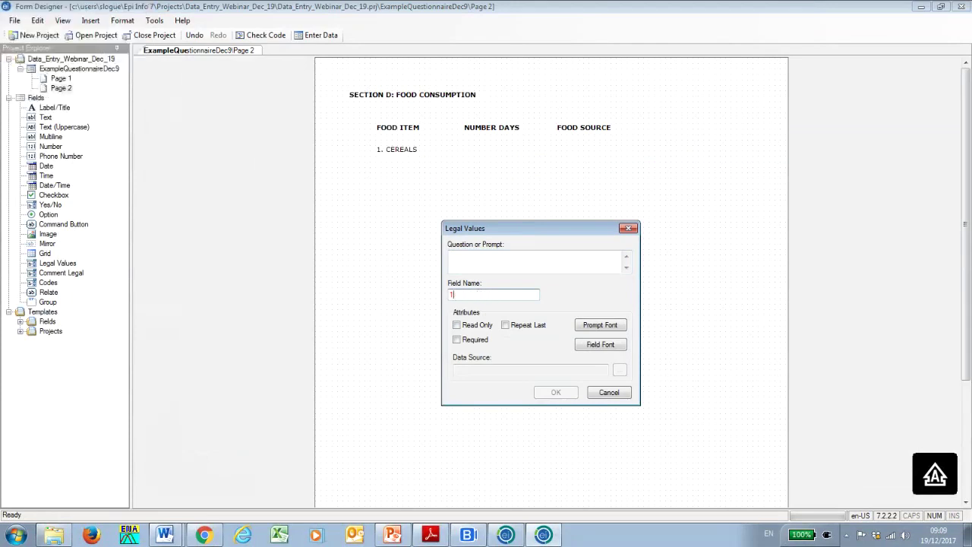
Name the Legal Values field CEREALSDAYS without a leading digit, leaving its prompt empty.
{"action": "type", "text": "CEREALSDA"}
{"action": "type", "text": "YS"}
{"action": "left_click", "coordinate": [453, 294]}
{"action": "key", "text": "BackSpace"}
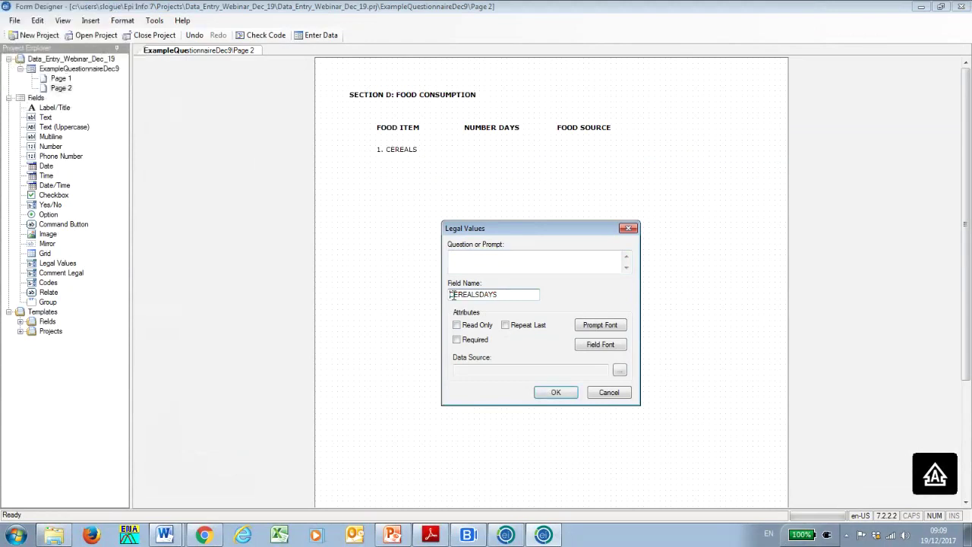
{"action": "left_click", "coordinate": [517, 293]}
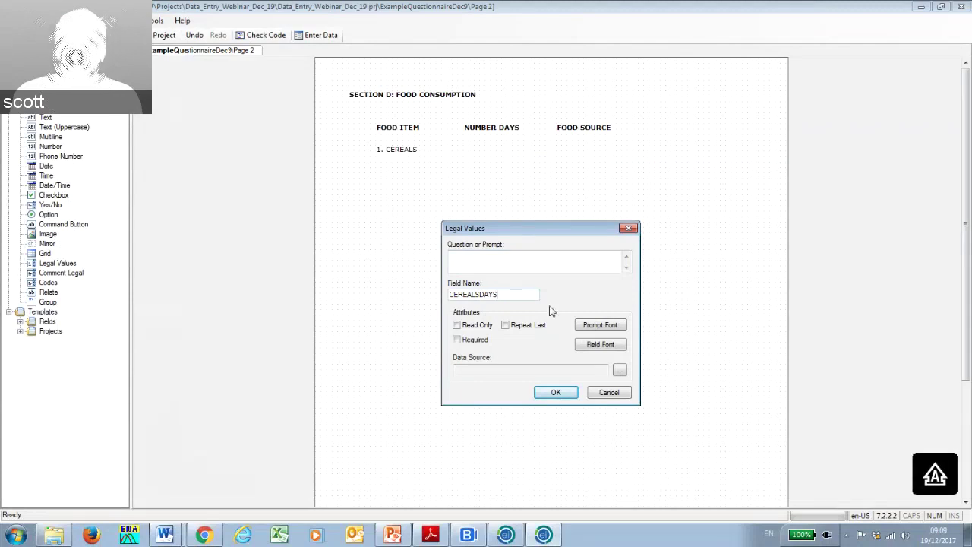
Create a new data source for the CEREALSDAYS field and open its first row for entry.
{"action": "left_click", "coordinate": [619, 371]}
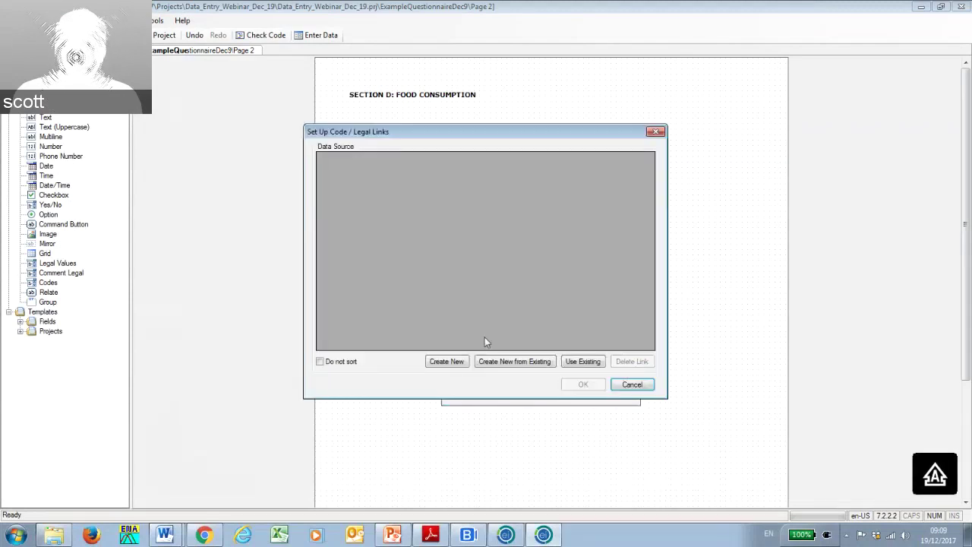
{"action": "left_click", "coordinate": [445, 361]}
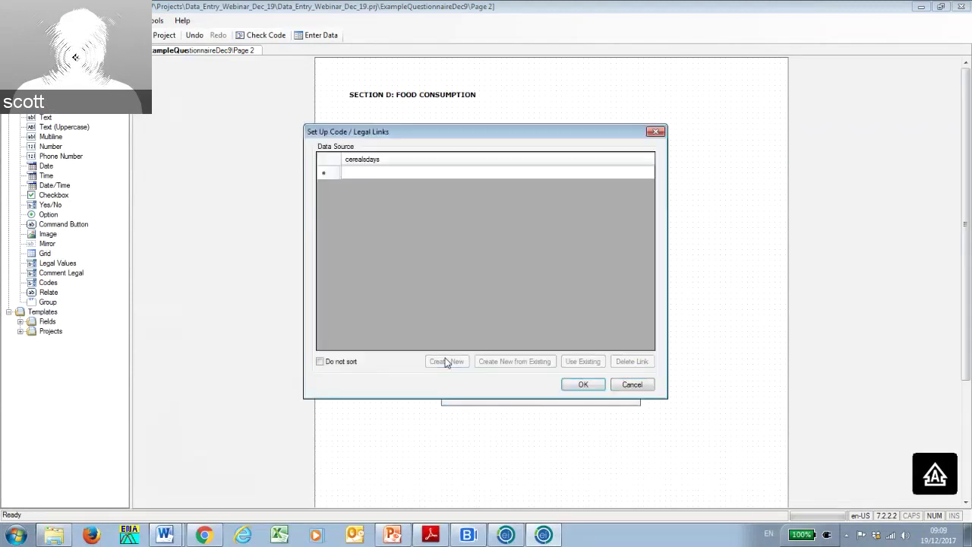
{"action": "left_click", "coordinate": [415, 173]}
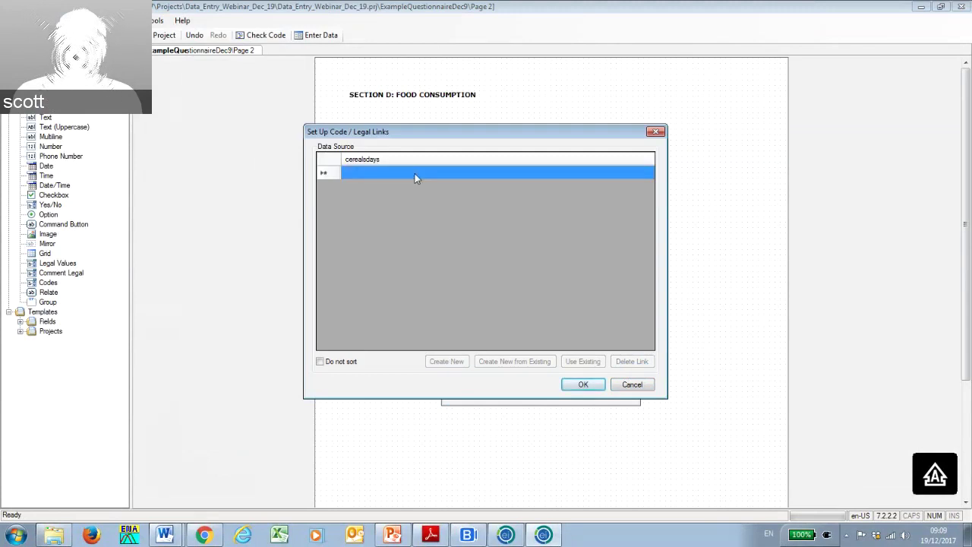
{"action": "left_click", "coordinate": [415, 173]}
{"action": "left_click_drag", "start_coordinate": [456, 125], "coordinate": [466, 182]}
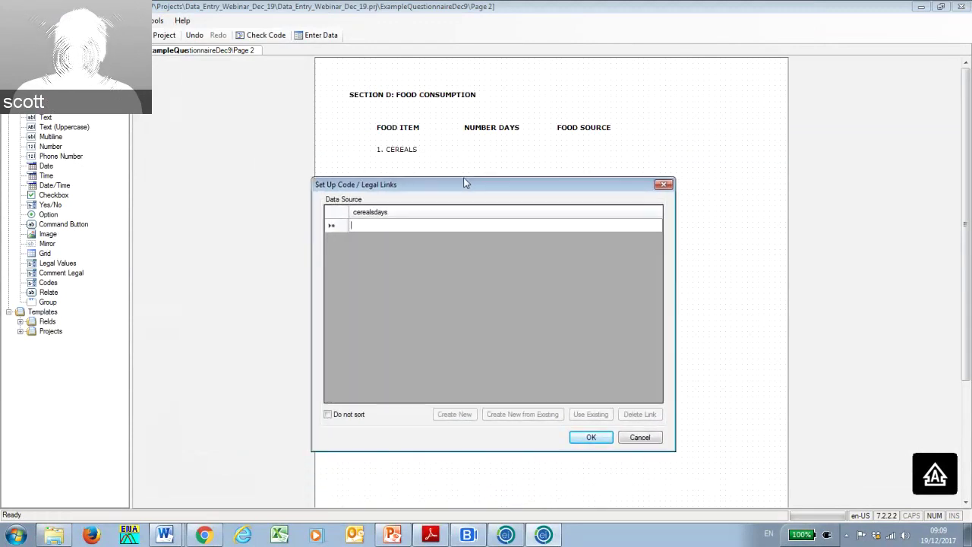
Fill the cerealsdays list with a blank first entry followed by the values 0, 1, 2, 3, 4, 5 and 6.
{"action": "key", "text": "Return"}
{"action": "type", "text": "0"}
{"action": "key", "text": "Return"}
{"action": "type", "text": "1"}
{"action": "key", "text": "Return"}
{"action": "type", "text": "2"}
{"action": "key", "text": "Return"}
{"action": "key", "text": "3"}
{"action": "key", "text": "Return"}
{"action": "type", "text": "4"}
{"action": "key", "text": "Return"}
{"action": "type", "text": "5"}
{"action": "key", "text": "Return"}
{"action": "type", "text": "6"}
{"action": "key", "text": "Return"}
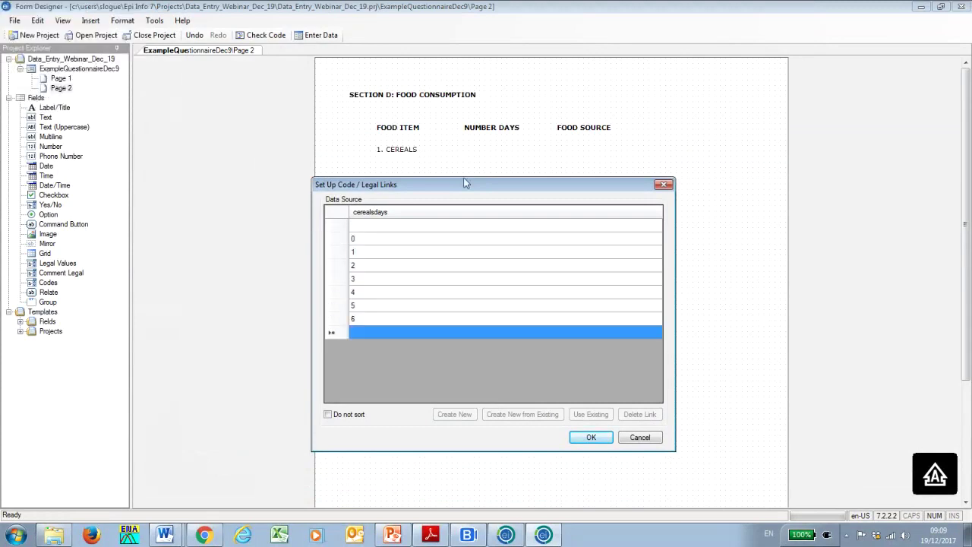
Save the value list, create the CEREALSDAYS field, and narrow and align it beneath NUMBER DAYS beside the cereals label.
{"action": "left_click", "coordinate": [589, 436]}
{"action": "left_click", "coordinate": [555, 394]}
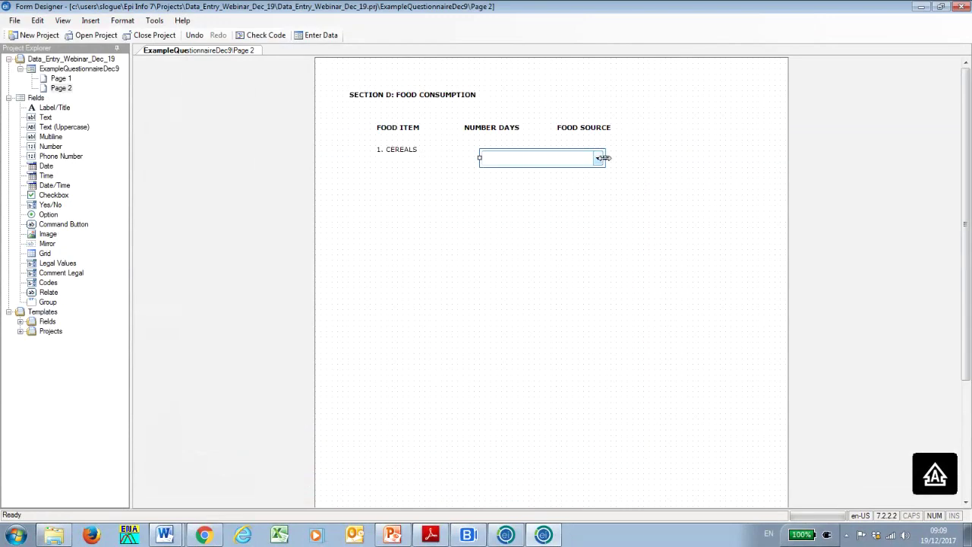
{"action": "left_click_drag", "start_coordinate": [589, 162], "coordinate": [484, 152]}
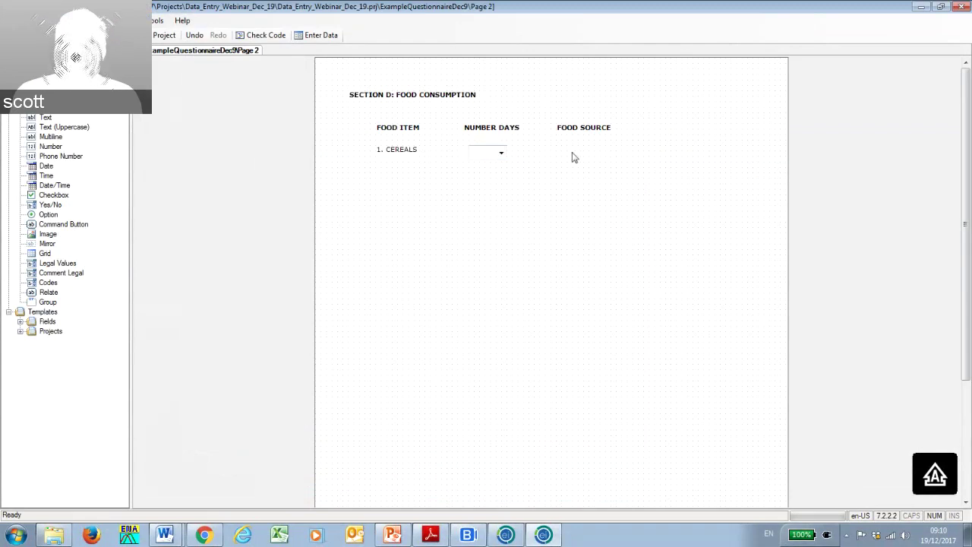
Add a Legal Values field beneath FOOD SOURCE, named CEREALSFOODSOURCE with an empty prompt.
{"action": "right_click", "coordinate": [575, 157]}
{"action": "mouse_move", "coordinate": [751, 161]}
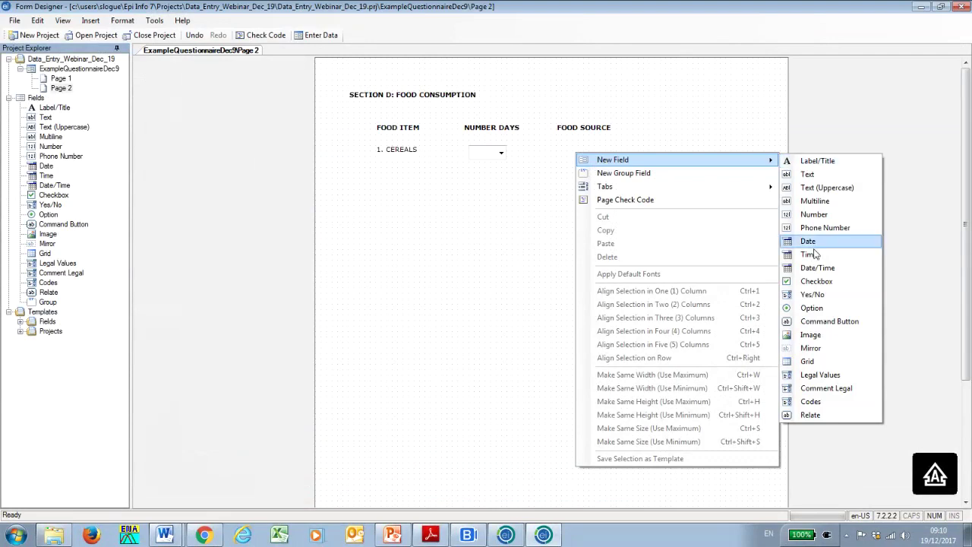
{"action": "left_click", "coordinate": [822, 375]}
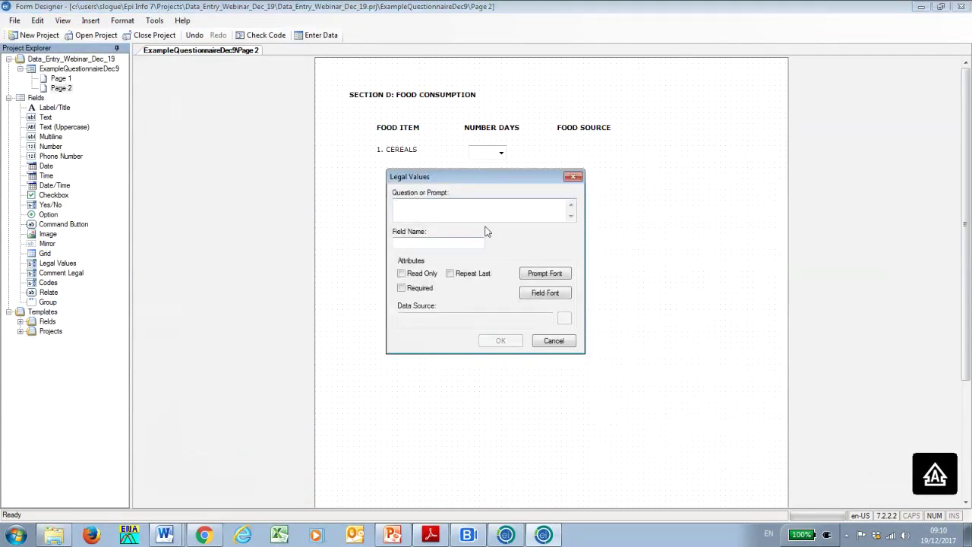
{"action": "left_click", "coordinate": [418, 242]}
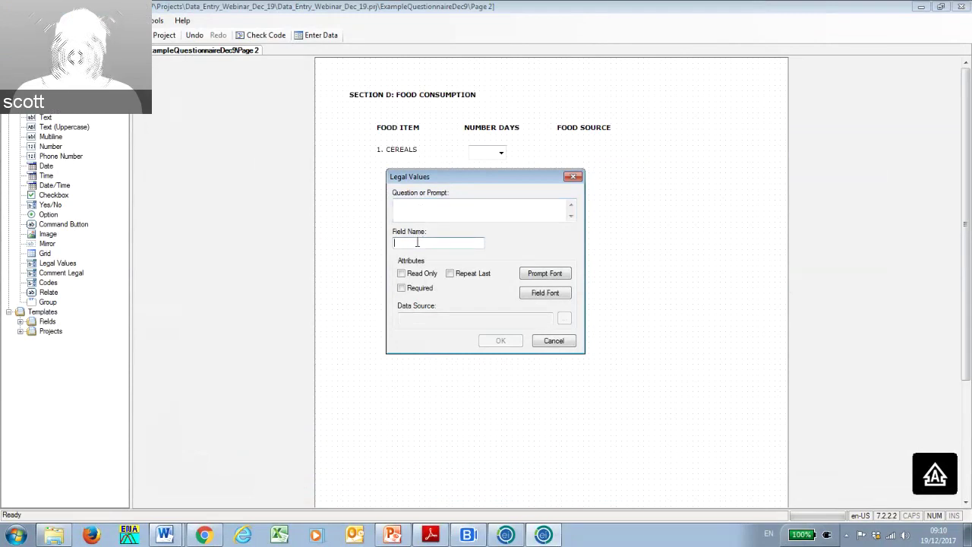
{"action": "type", "text": "CER"}
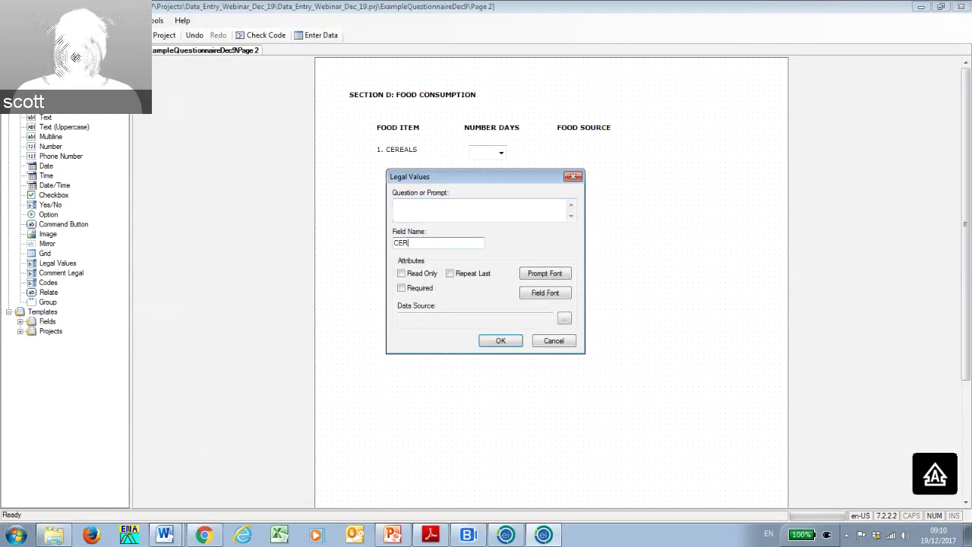
{"action": "type", "text": "EALSFOODSOURCE"}
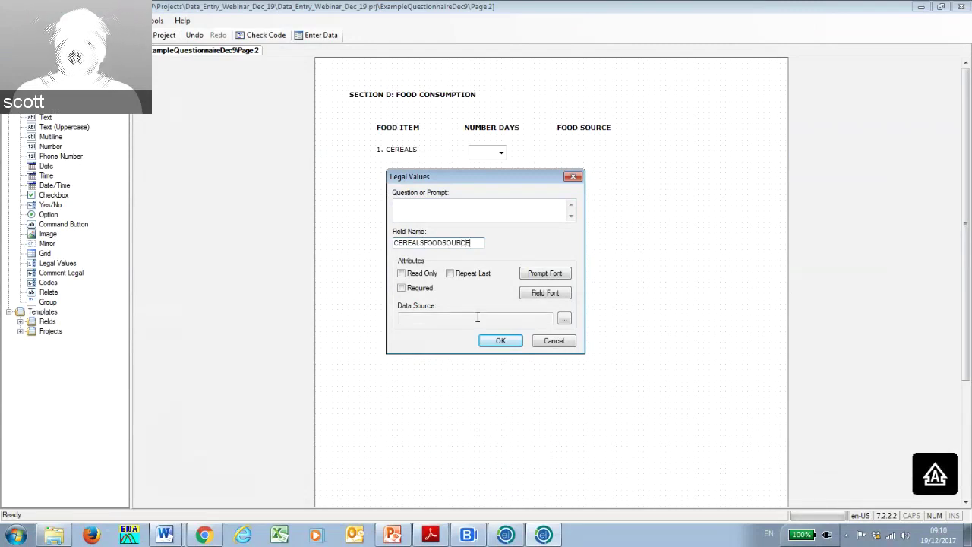
Create a new data source for the CEREALSFOODSOURCE field and open its first row for entry.
{"action": "left_click", "coordinate": [564, 318]}
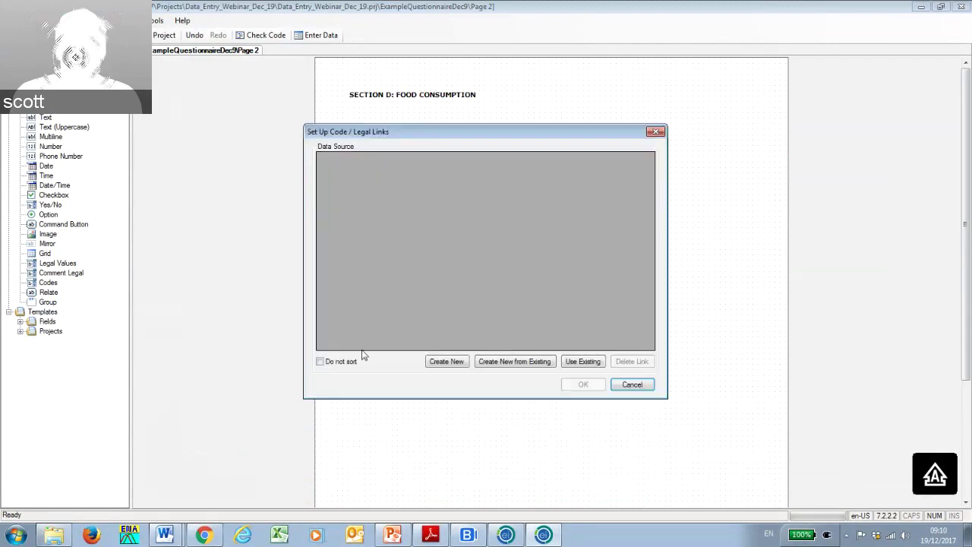
{"action": "left_click", "coordinate": [448, 362]}
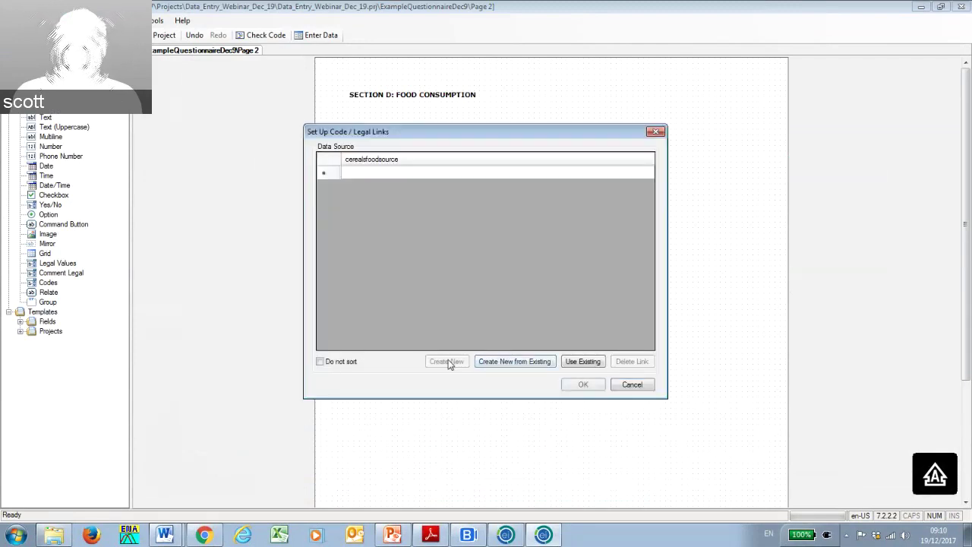
{"action": "left_click", "coordinate": [379, 172]}
{"action": "left_click", "coordinate": [379, 172]}
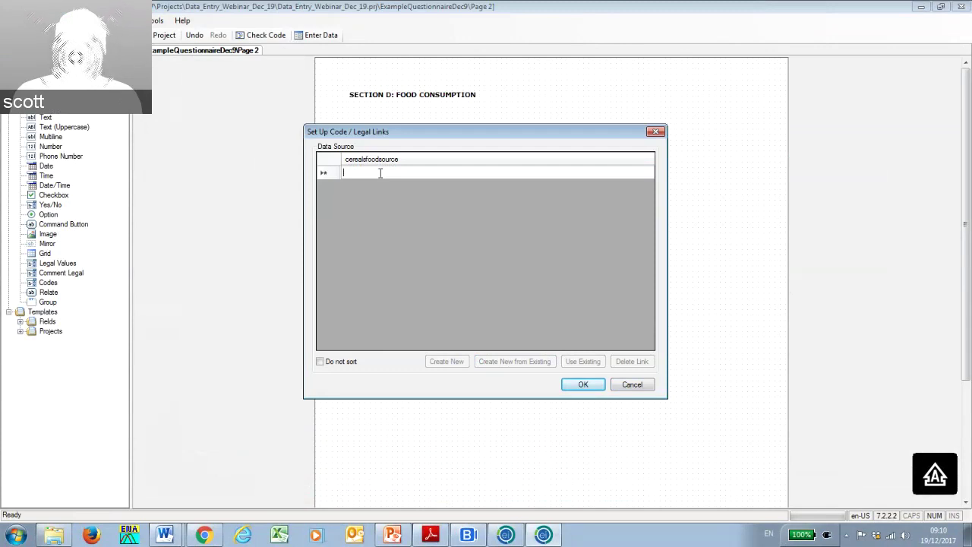
Fill the cerealsfoodsource list with a blank first entry followed by the values 1, 2, 3, 4, 5, 6 and 7.
{"action": "type", "text": "1"}
{"action": "key", "text": "Return"}
{"action": "type", "text": "2"}
{"action": "key", "text": "Return"}
{"action": "type", "text": "3"}
{"action": "key", "text": "Return"}
{"action": "type", "text": "4"}
{"action": "key", "text": "Return"}
{"action": "type", "text": "5 6"}
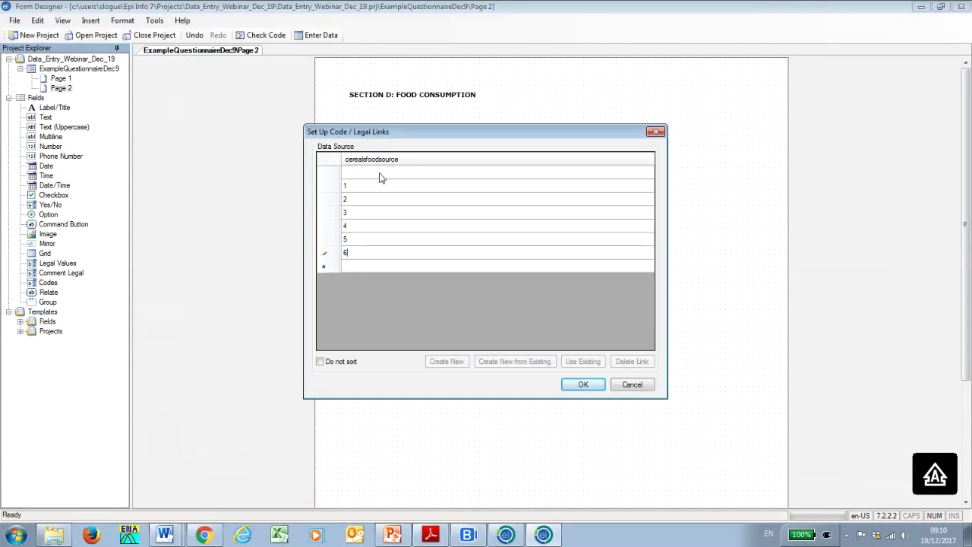
{"action": "key", "text": "Return"}
{"action": "type", "text": "7"}
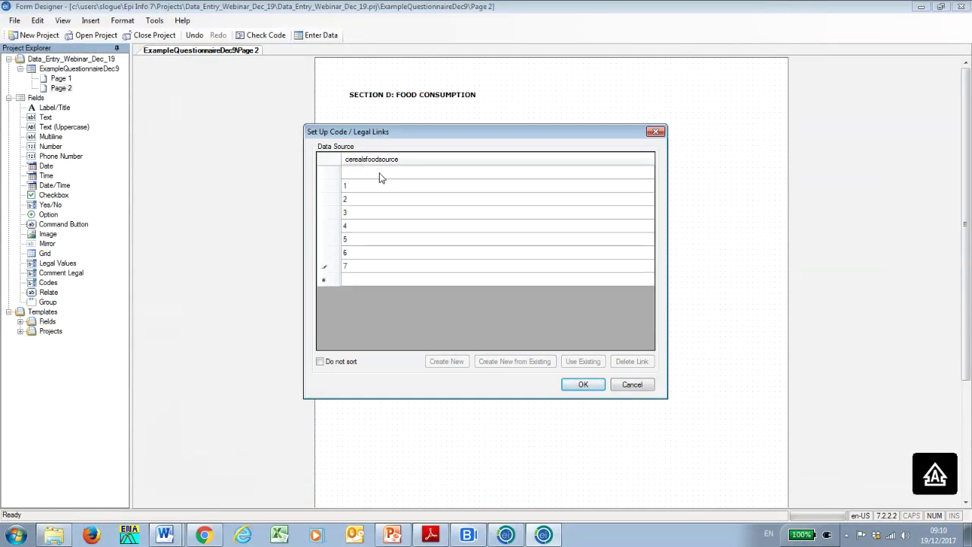
Save the food source list, create the field, and narrow and align it beneath FOOD SOURCE in the cereals row.
{"action": "left_click", "coordinate": [583, 386]}
{"action": "left_click", "coordinate": [506, 340]}
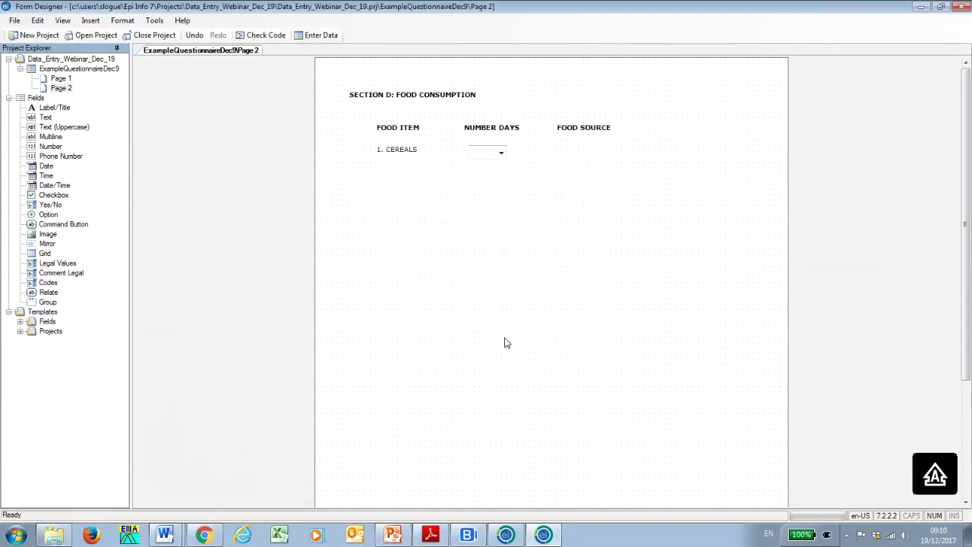
{"action": "left_click", "coordinate": [666, 167]}
{"action": "left_click_drag", "start_coordinate": [698, 163], "coordinate": [624, 167]}
{"action": "left_click", "coordinate": [602, 161]}
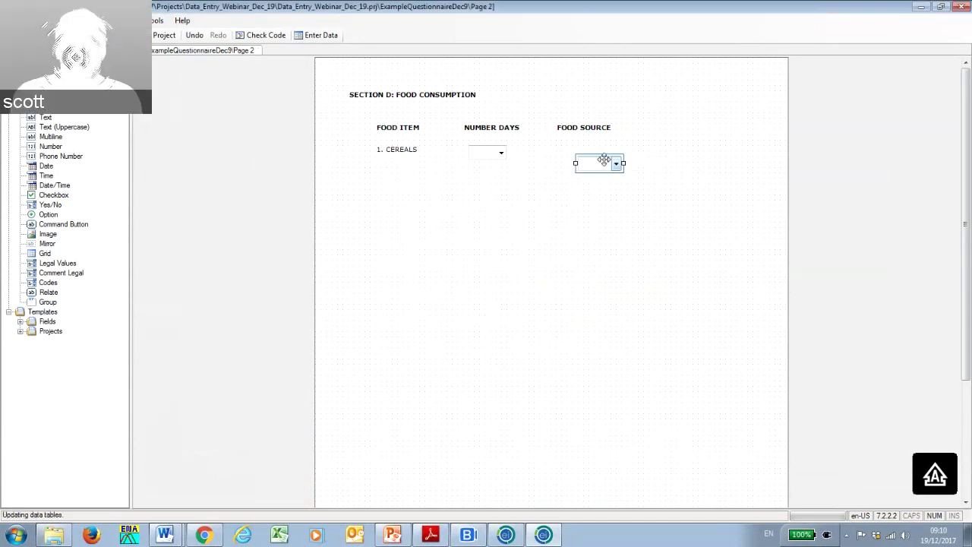
{"action": "left_click_drag", "start_coordinate": [597, 162], "coordinate": [581, 155]}
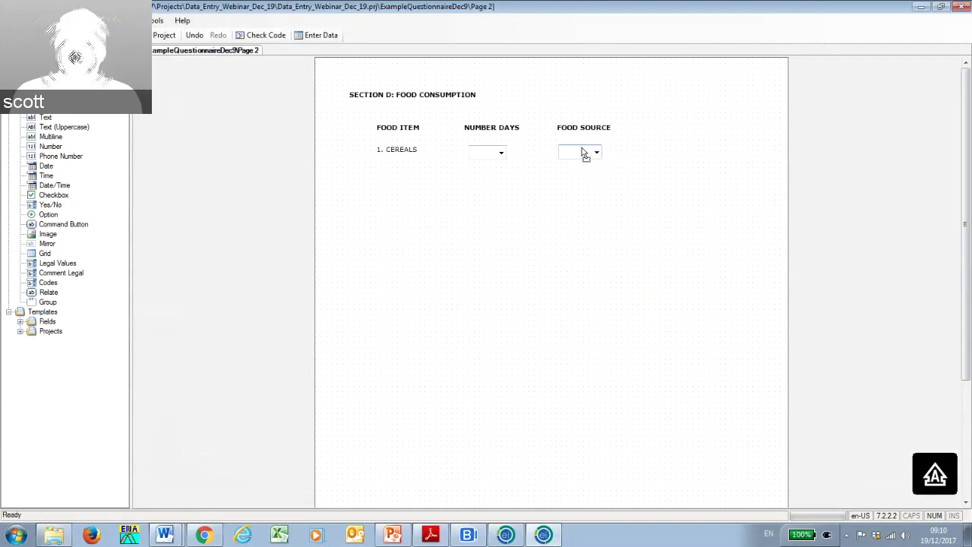
{"action": "key", "text": "Delete"}
{"action": "key", "text": "ctrl+z"}
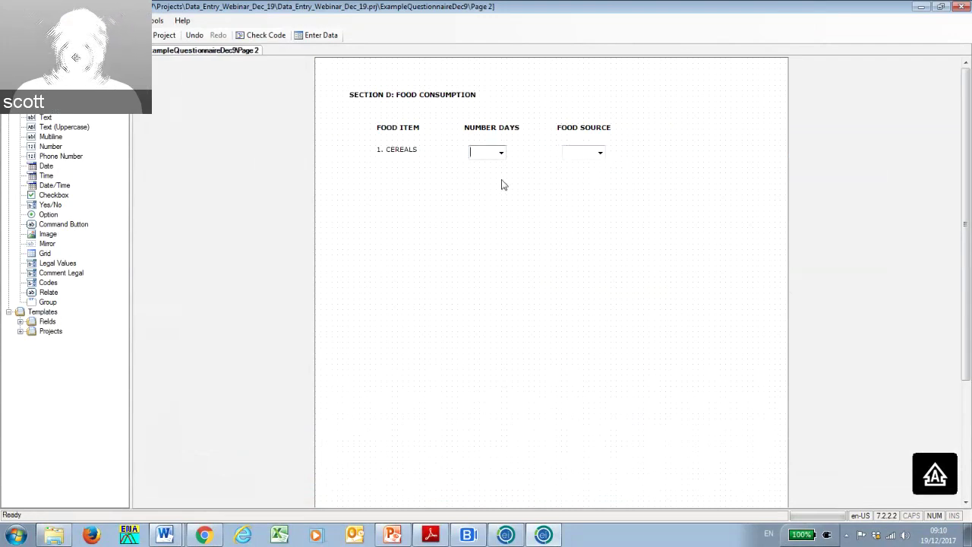
{"action": "left_click", "coordinate": [568, 152]}
{"action": "left_click", "coordinate": [514, 160]}
{"action": "left_click", "coordinate": [395, 150]}
{"action": "left_click", "coordinate": [397, 163]}
{"action": "left_click", "coordinate": [390, 146]}
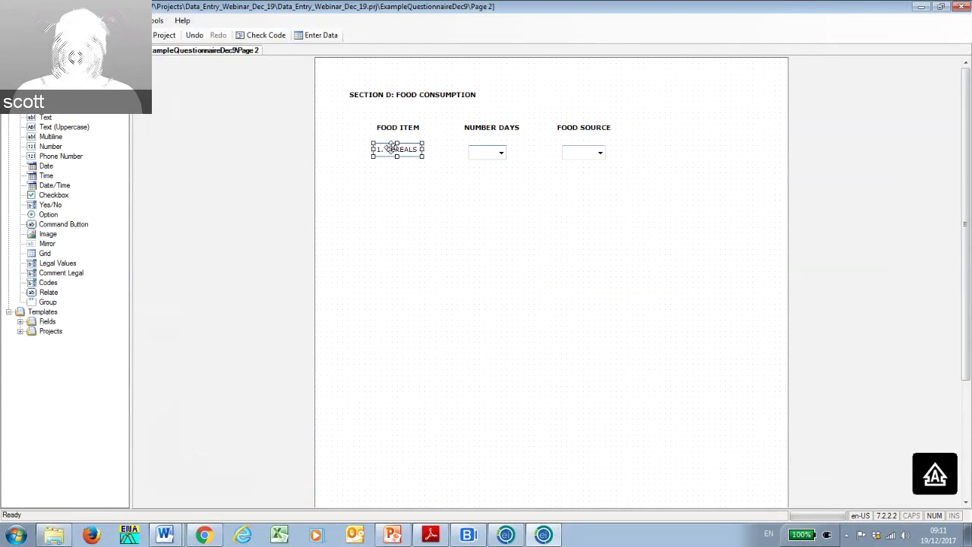
{"action": "left_click", "coordinate": [477, 152]}
{"action": "left_click", "coordinate": [508, 165]}
{"action": "left_click", "coordinate": [575, 152]}
{"action": "left_click", "coordinate": [525, 161]}
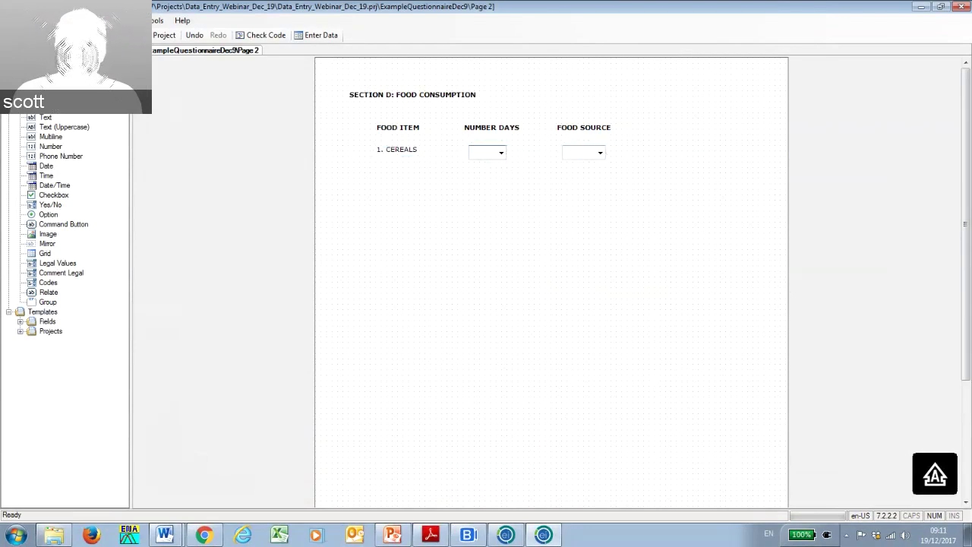
Switch to the Sample Questionnaire in Word to check the D1 food consumption table, and move its window off the form.
{"action": "key", "text": "alt+Tab"}
{"action": "left_click_drag", "start_coordinate": [843, 119], "coordinate": [437, 171]}
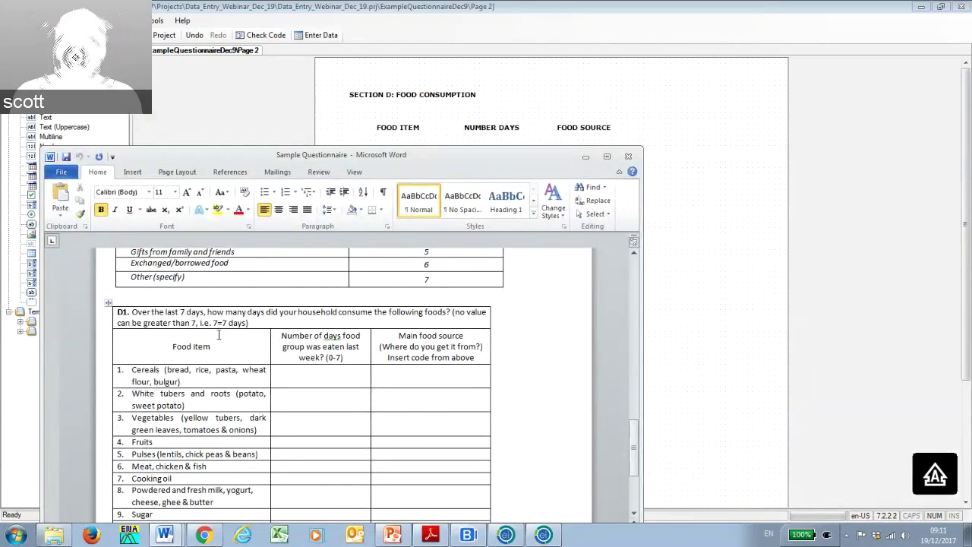
{"action": "left_click_drag", "start_coordinate": [446, 161], "coordinate": [964, 187]}
{"action": "left_click", "coordinate": [964, 187]}
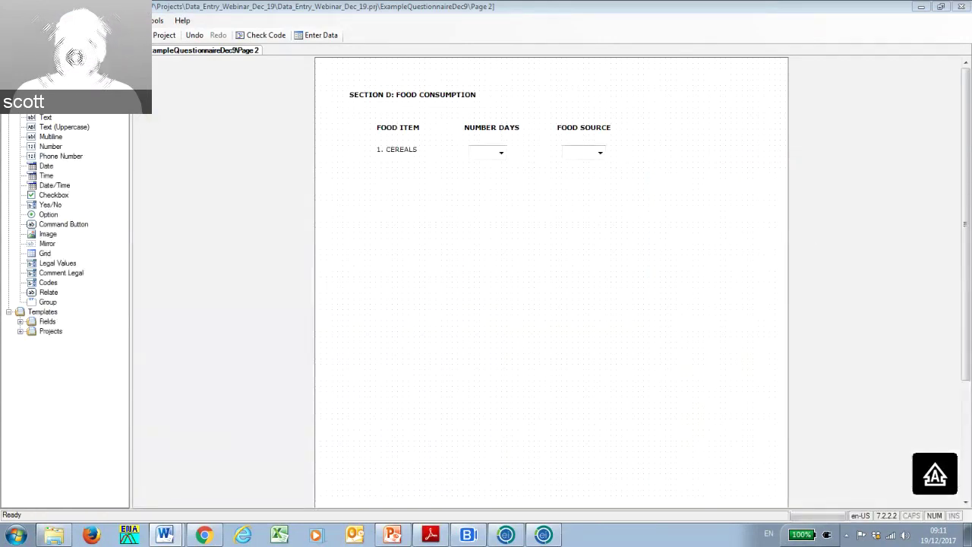
{"action": "left_click", "coordinate": [396, 148]}
{"action": "left_click", "coordinate": [395, 129]}
{"action": "left_click", "coordinate": [490, 130]}
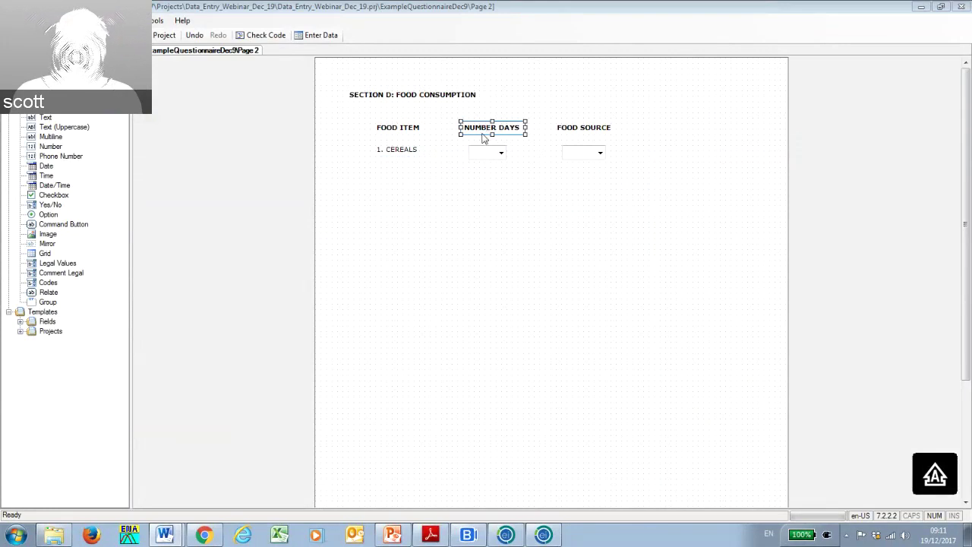
{"action": "left_click", "coordinate": [482, 145]}
{"action": "left_click", "coordinate": [482, 148]}
{"action": "left_click", "coordinate": [569, 129]}
{"action": "left_click", "coordinate": [575, 140]}
{"action": "left_click", "coordinate": [580, 151]}
{"action": "left_click", "coordinate": [493, 187]}
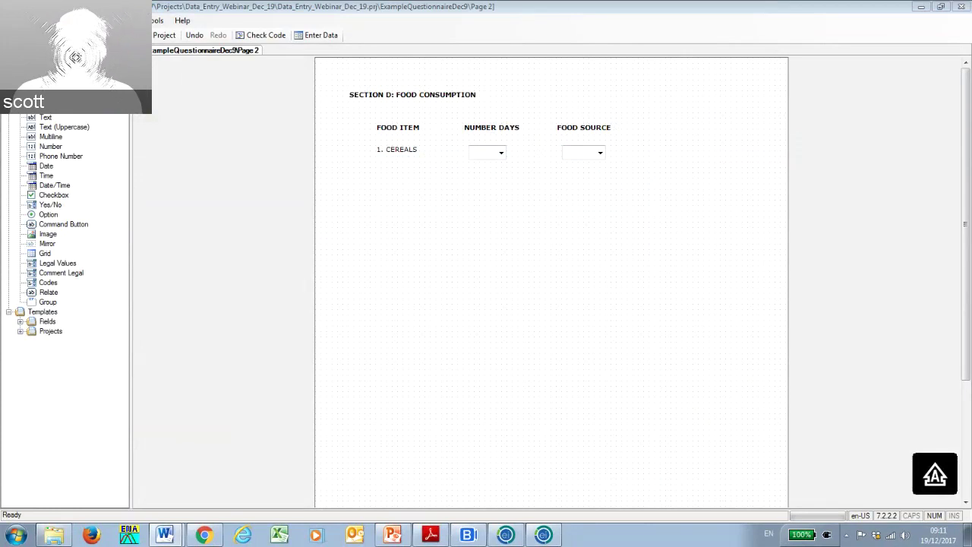
Review the full list of food items in the Sample Questionnaire's D1 table in Word, and move the document aside.
{"action": "key", "text": "alt+Tab"}
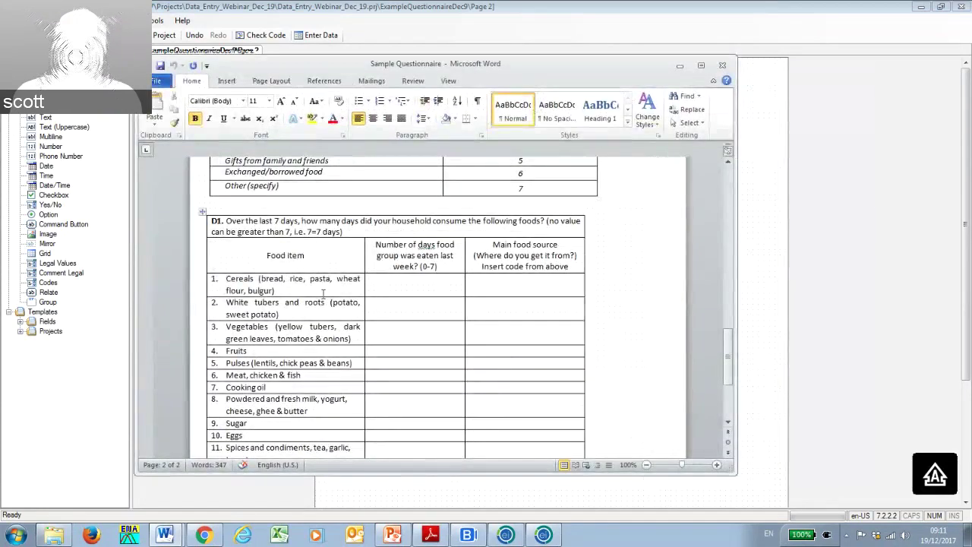
{"action": "scroll", "coordinate": [306, 298], "scroll_direction": "down", "scroll_amount": 1}
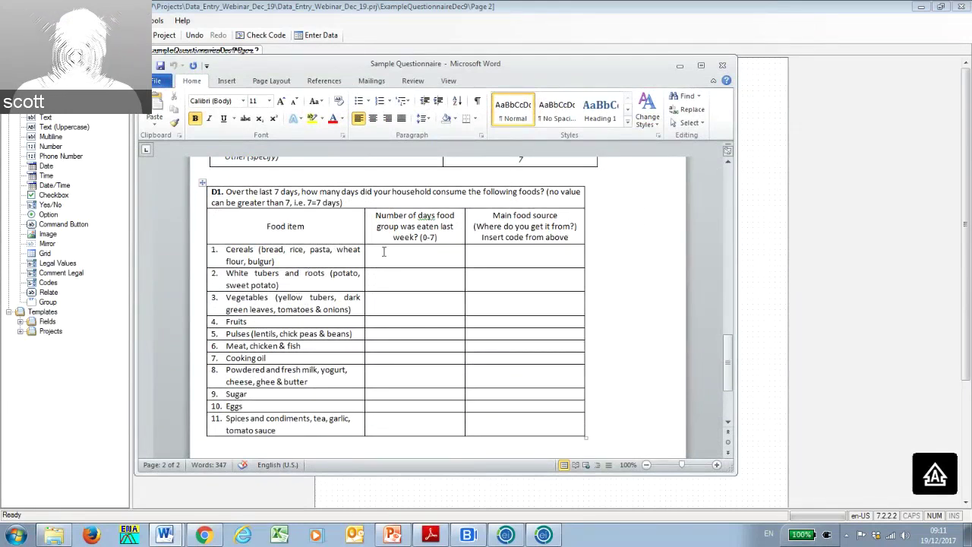
{"action": "left_click_drag", "start_coordinate": [547, 64], "coordinate": [971, 56]}
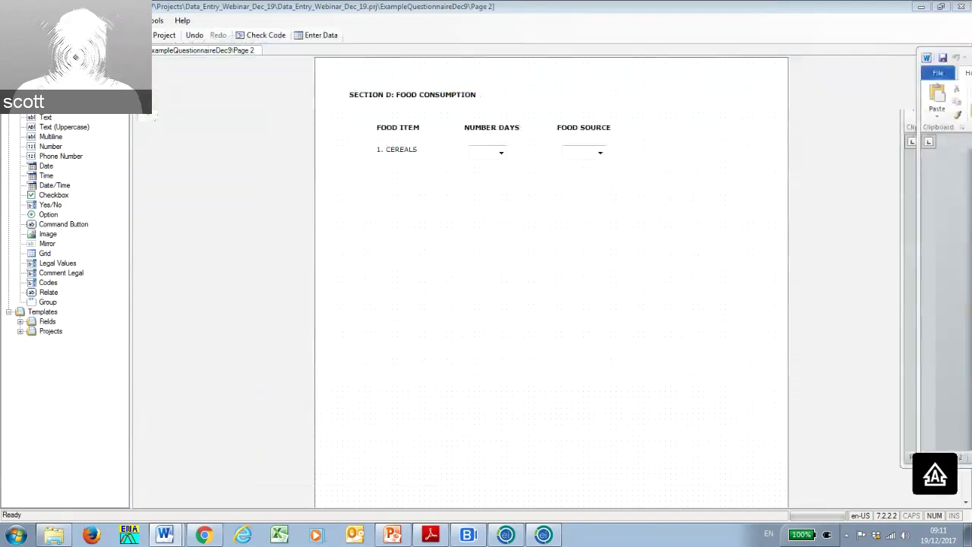
{"action": "right_click", "coordinate": [475, 247]}
{"action": "mouse_move", "coordinate": [602, 216]}
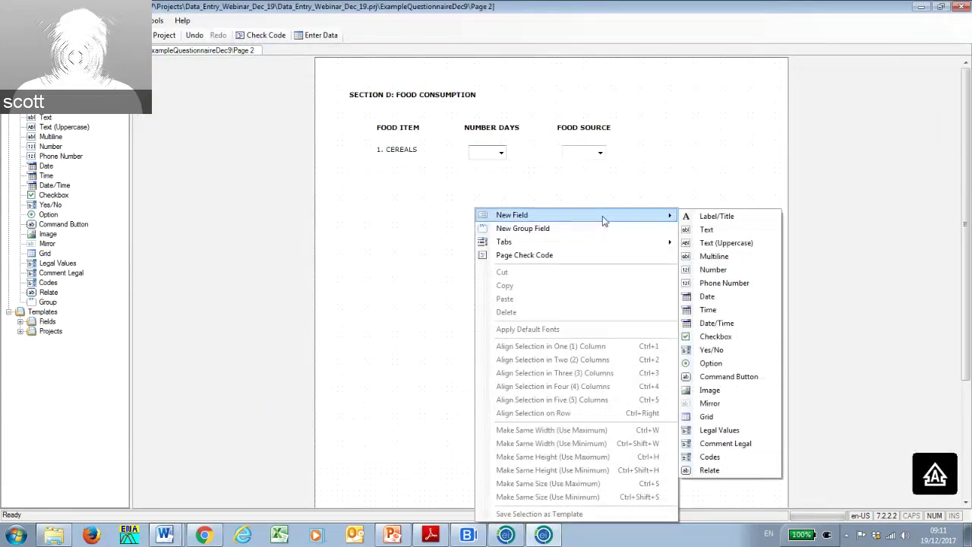
{"action": "left_click", "coordinate": [720, 429]}
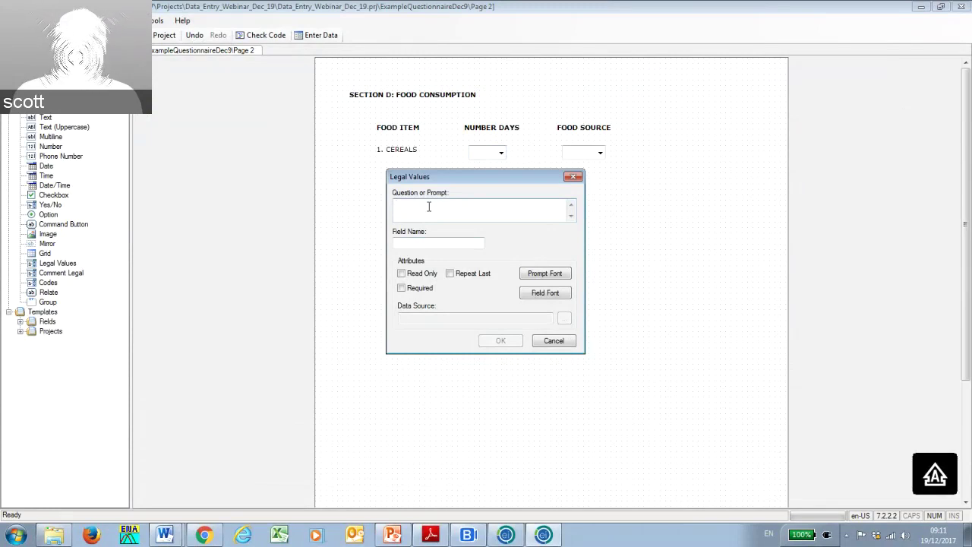
{"action": "left_click", "coordinate": [573, 178]}
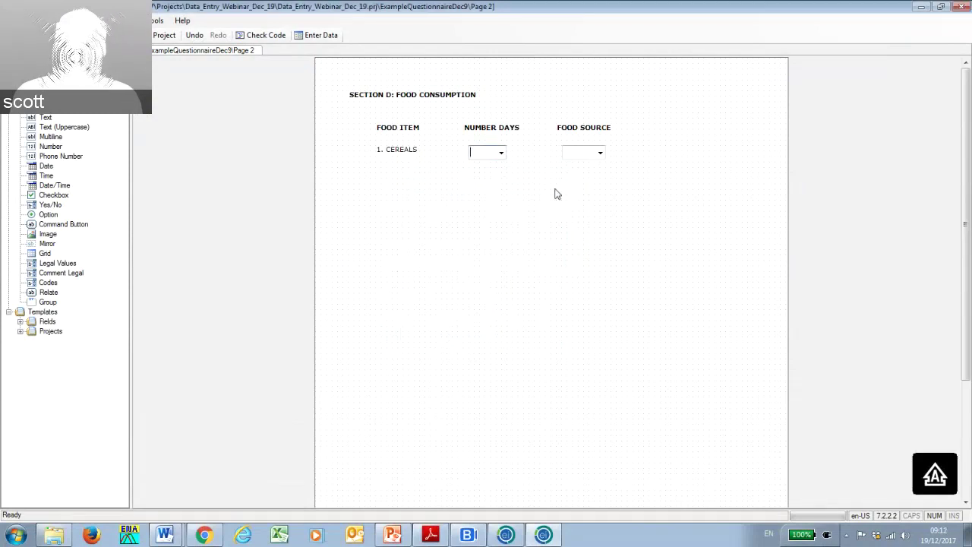
Add the label "2. WHITE TUBERS, ROOTS" with field name N2WHITETUBERSROOTS, and move it beneath the cereals label, clear of the NUMBER DAYS column.
{"action": "right_click", "coordinate": [375, 191]}
{"action": "mouse_move", "coordinate": [391, 196]}
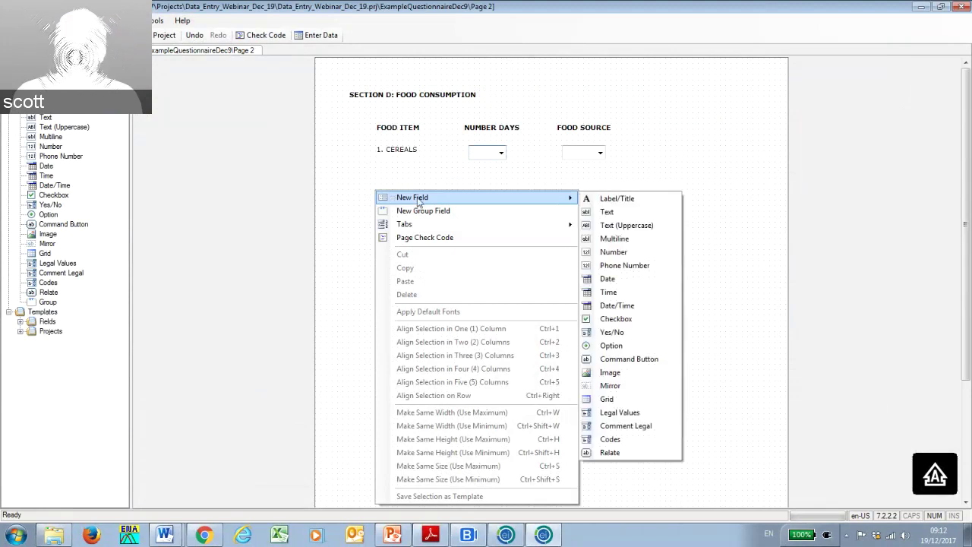
{"action": "left_click", "coordinate": [617, 200]}
{"action": "type", "text": "2"}
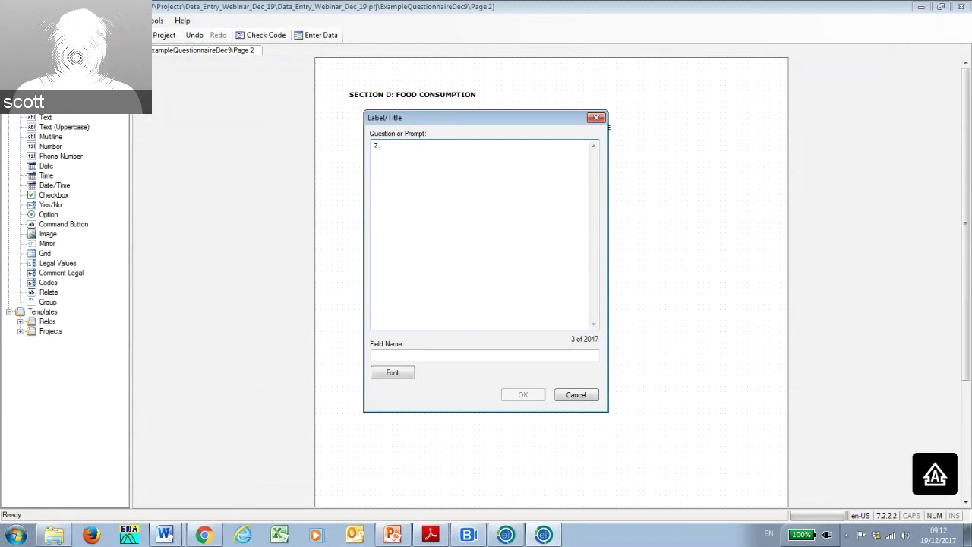
{"action": "type", "text": ". WHITE "}
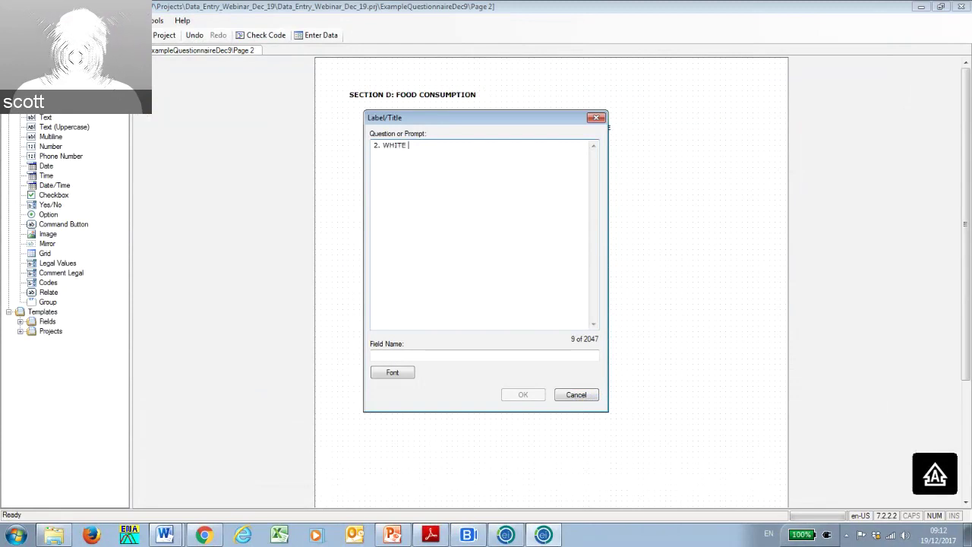
{"action": "type", "text": "TUBE"}
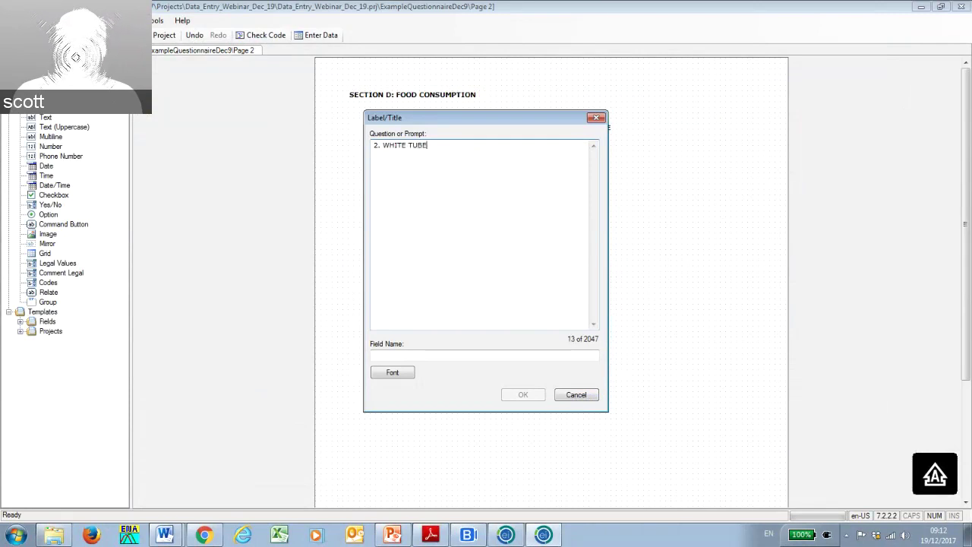
{"action": "type", "text": "RS, ROOTS"}
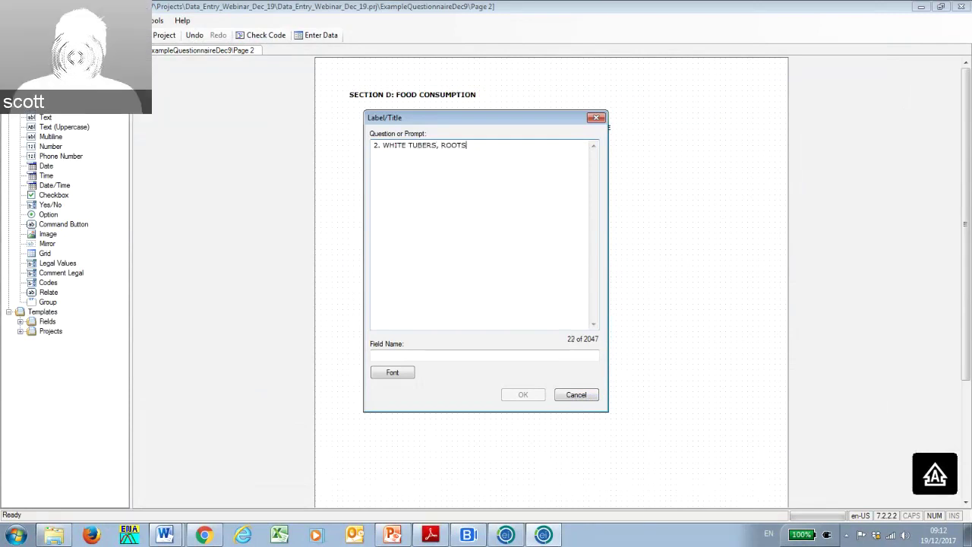
{"action": "left_click", "coordinate": [459, 353]}
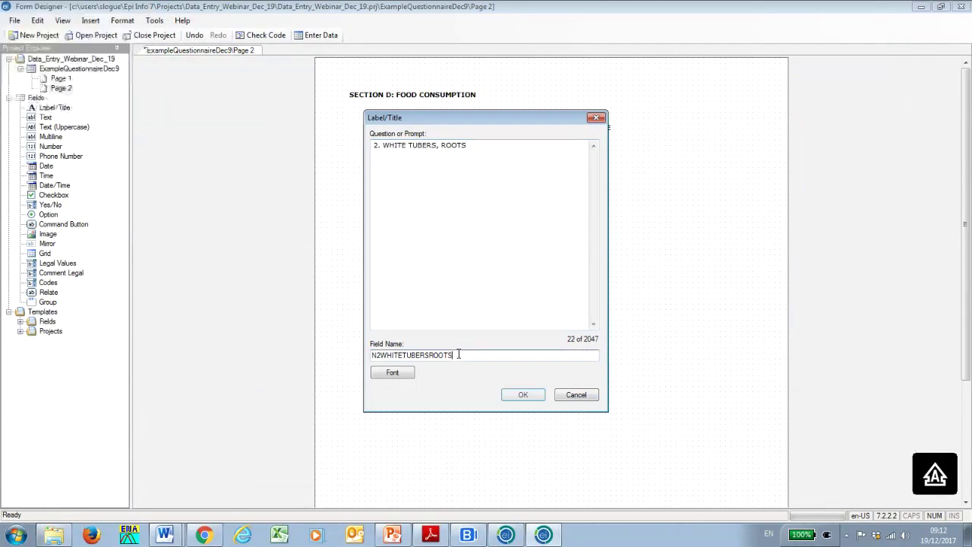
{"action": "left_click", "coordinate": [520, 396]}
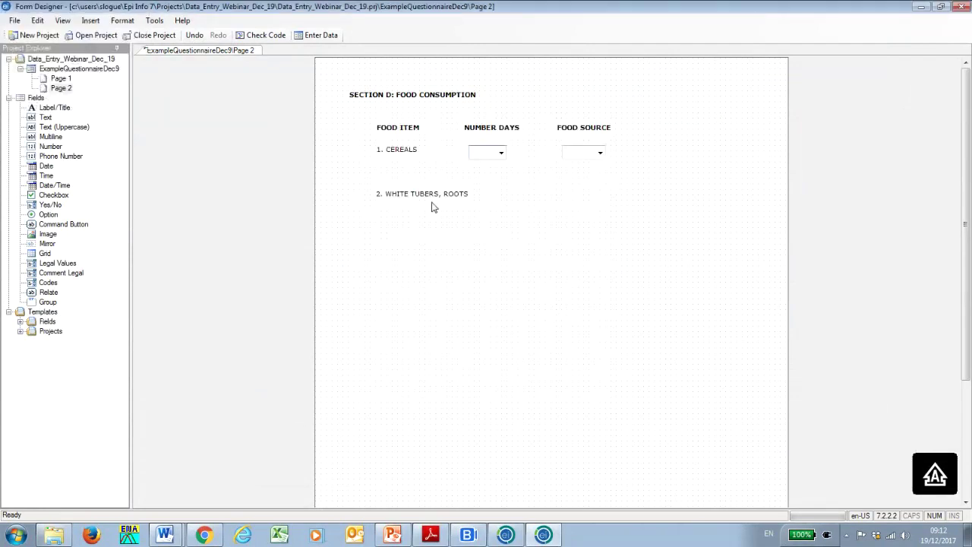
{"action": "left_click_drag", "start_coordinate": [429, 199], "coordinate": [405, 193]}
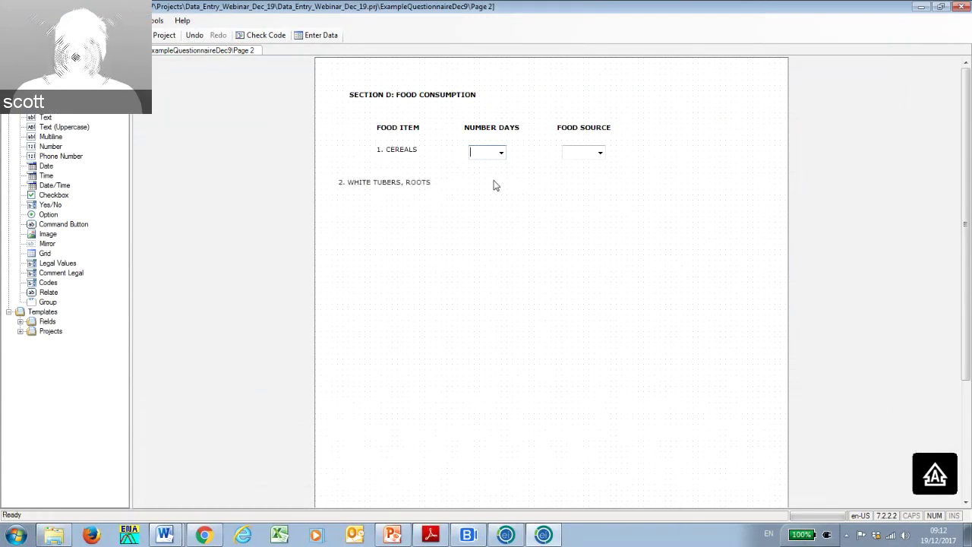
Start a number field in the white tubers row, with no prompt, field name WHITETUBERSDAYS and pattern #.
{"action": "right_click", "coordinate": [484, 183]}
{"action": "mouse_move", "coordinate": [527, 192]}
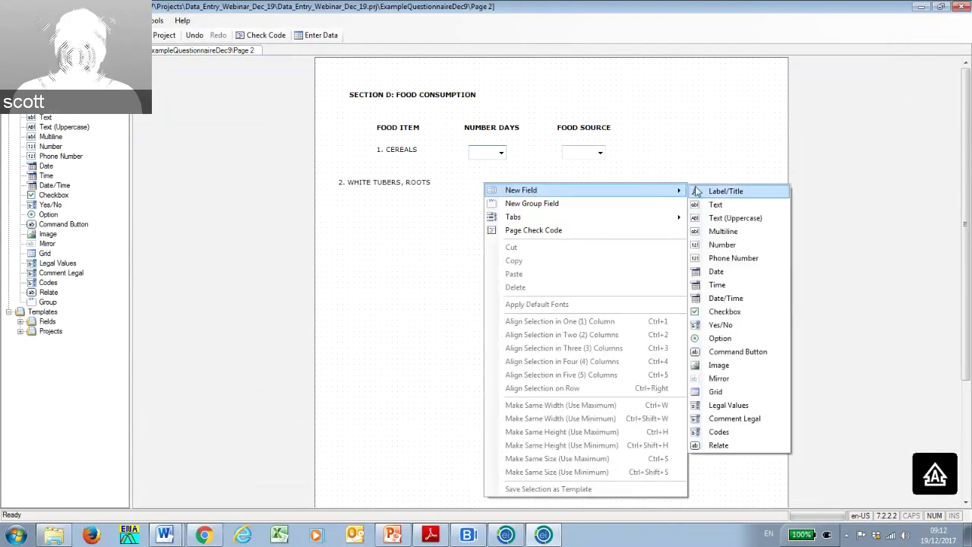
{"action": "left_click", "coordinate": [721, 246]}
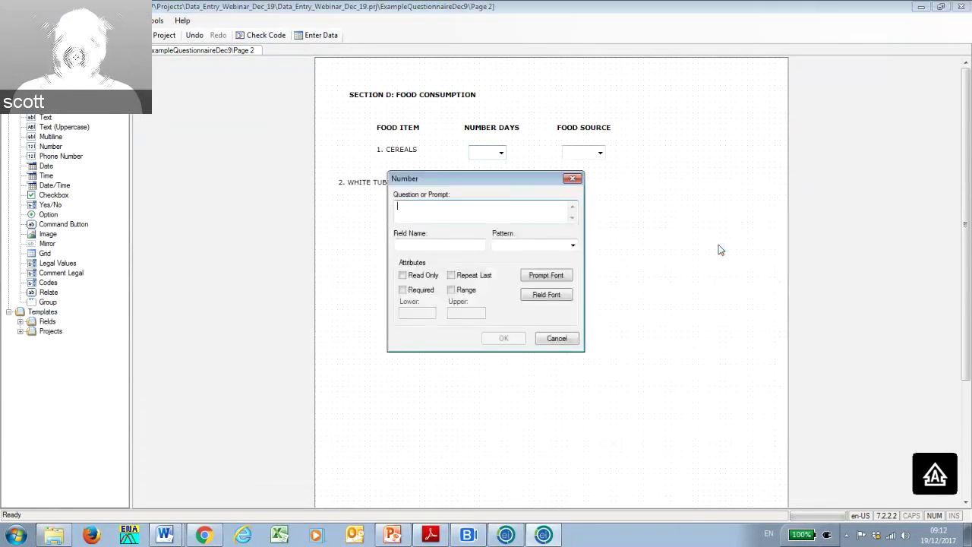
{"action": "left_click", "coordinate": [448, 242]}
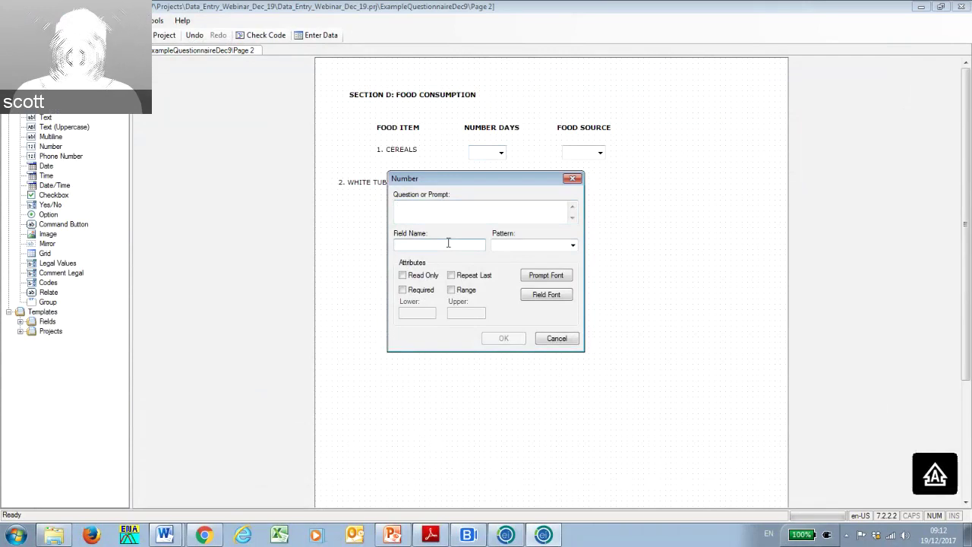
{"action": "type", "text": "WHITETUBERSDAYS"}
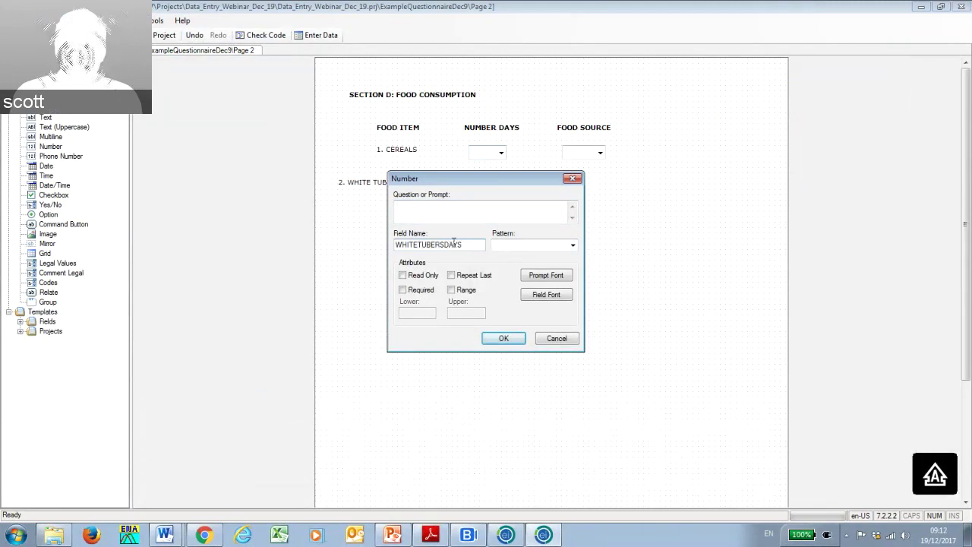
{"action": "left_click", "coordinate": [573, 245]}
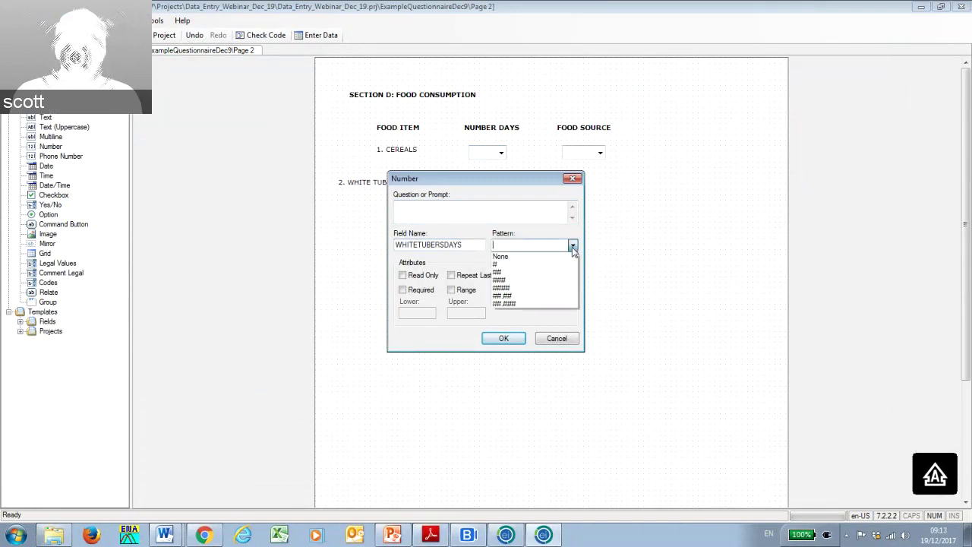
{"action": "left_click", "coordinate": [535, 264]}
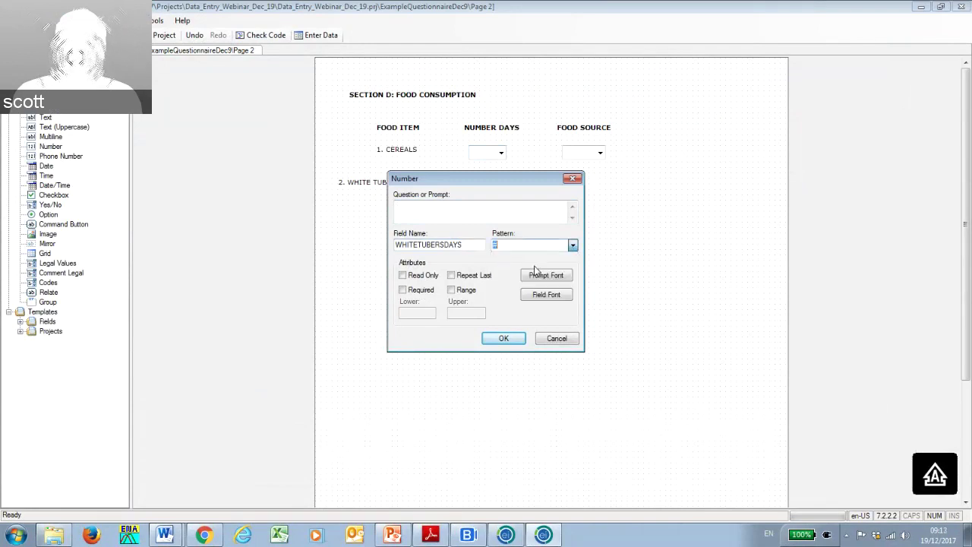
Limit the number field to a range of 0 to 7, create it, and align it beneath NUMBER DAYS in the white tubers row.
{"action": "left_click", "coordinate": [451, 290]}
{"action": "left_click", "coordinate": [425, 312]}
{"action": "type", "text": "0"}
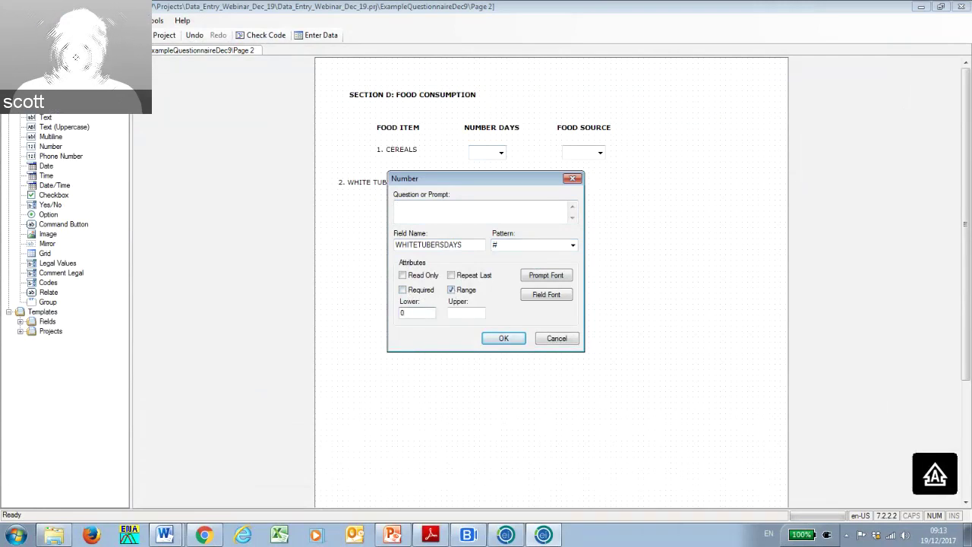
{"action": "left_click", "coordinate": [473, 309]}
{"action": "type", "text": "7"}
{"action": "left_click", "coordinate": [499, 338]}
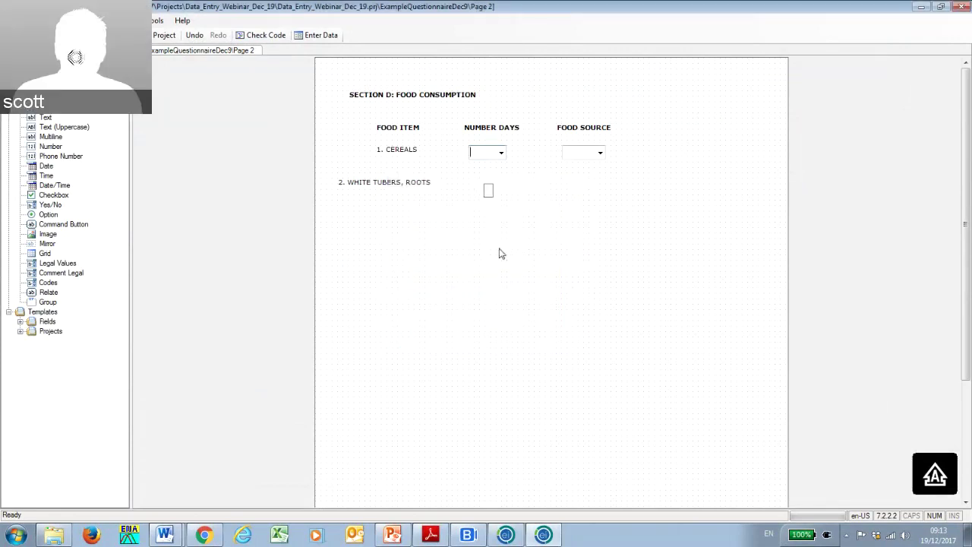
{"action": "left_click_drag", "start_coordinate": [488, 193], "coordinate": [478, 179]}
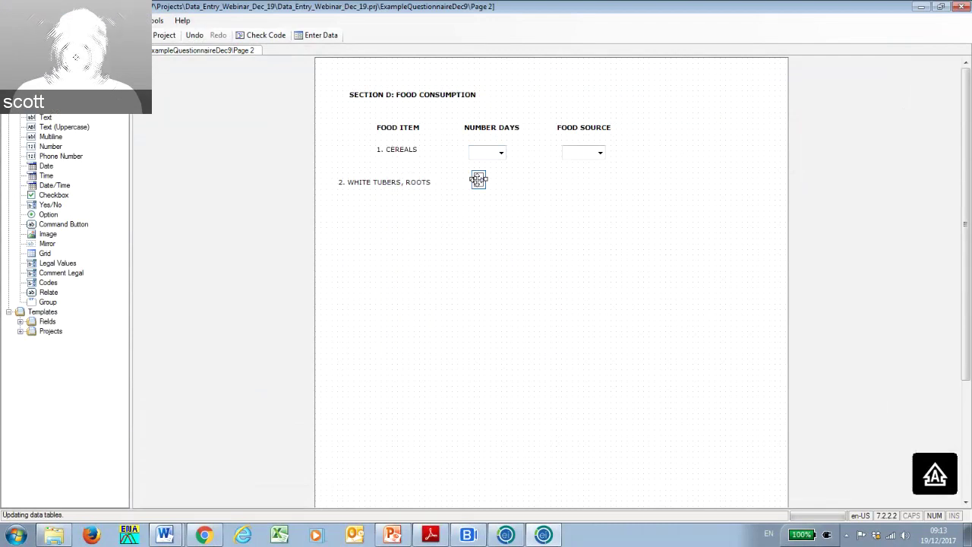
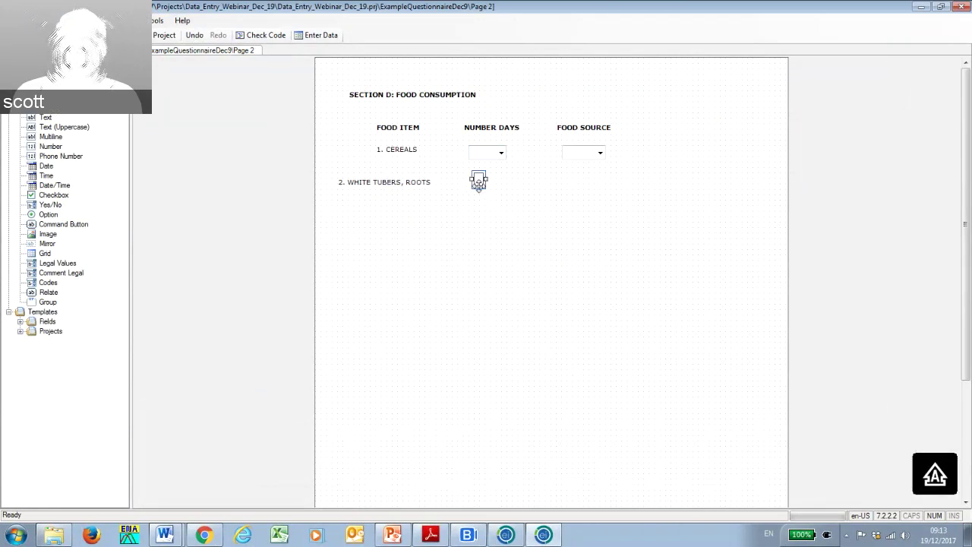
{"action": "left_click", "coordinate": [498, 153]}
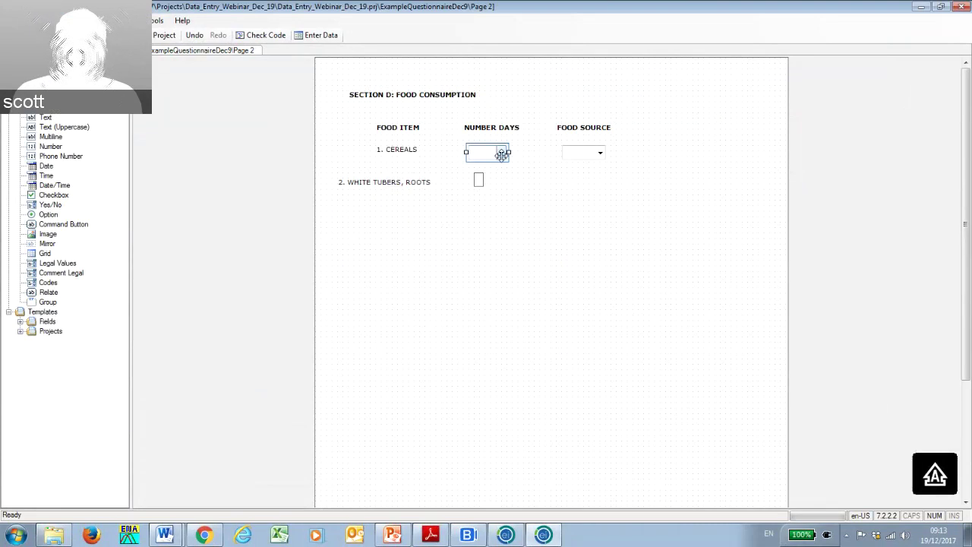
{"action": "left_click", "coordinate": [501, 154]}
{"action": "left_click", "coordinate": [501, 153]}
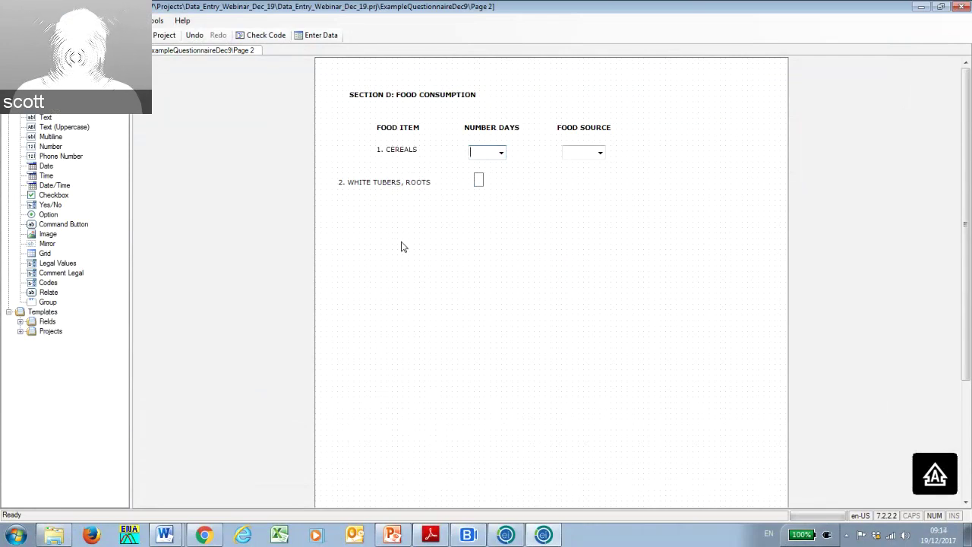
Start a text field below the white tubers row with the prompt "EXAMPLE OF OPEN ENDED QUESTION".
{"action": "right_click", "coordinate": [401, 208]}
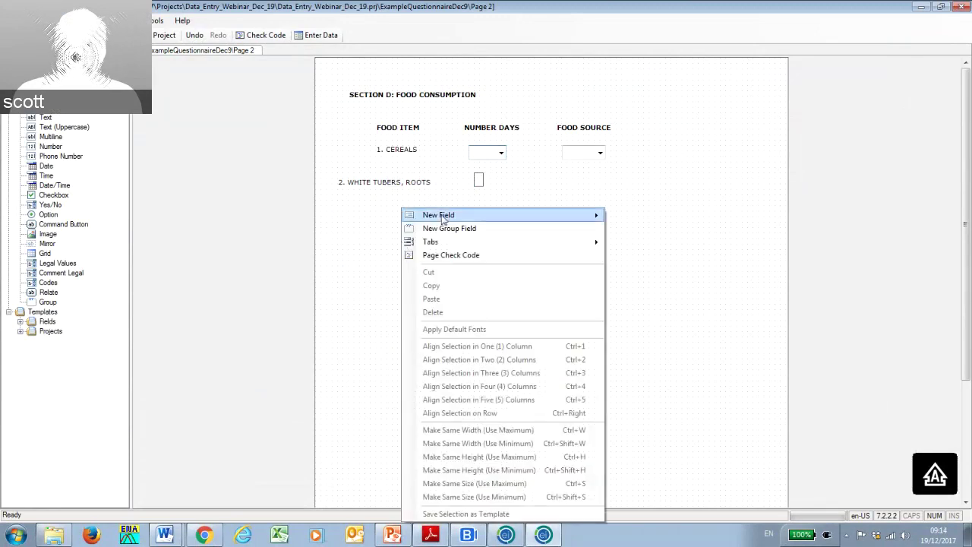
{"action": "mouse_move", "coordinate": [584, 215]}
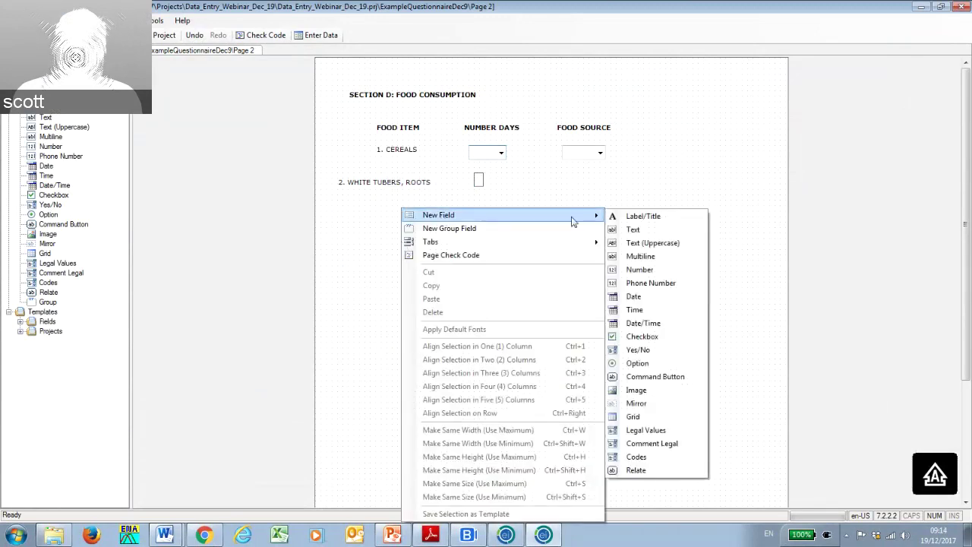
{"action": "left_click", "coordinate": [633, 230]}
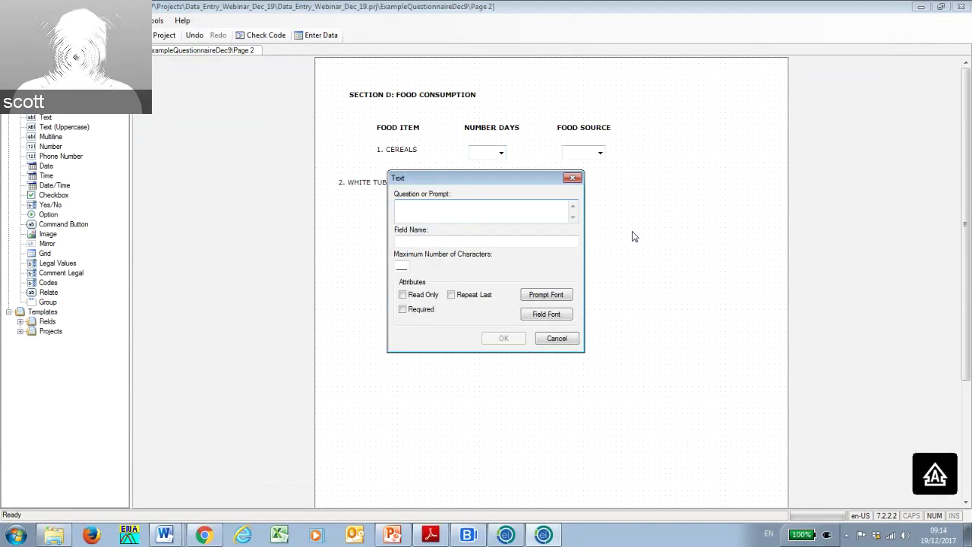
{"action": "type", "text": "EXAMP"}
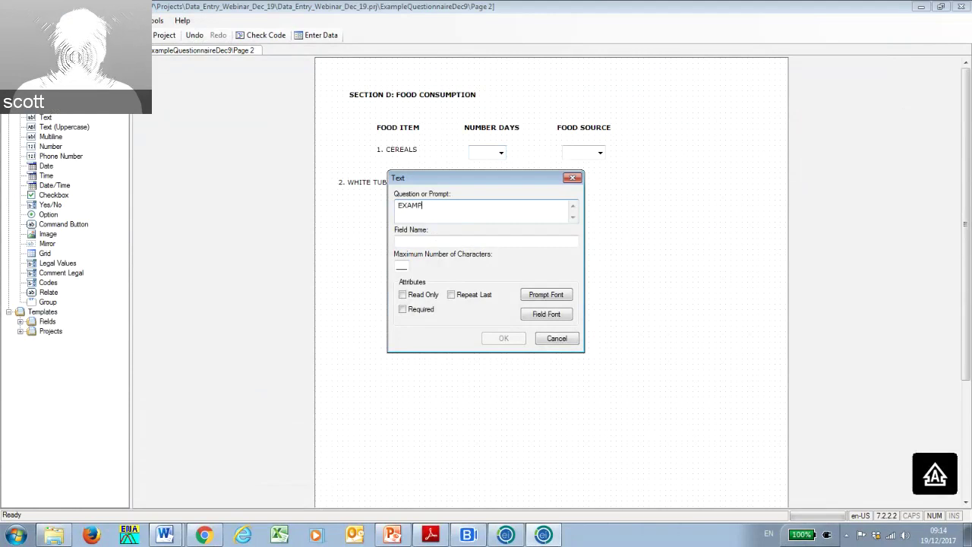
{"action": "type", "text": "LE OF OPEN"}
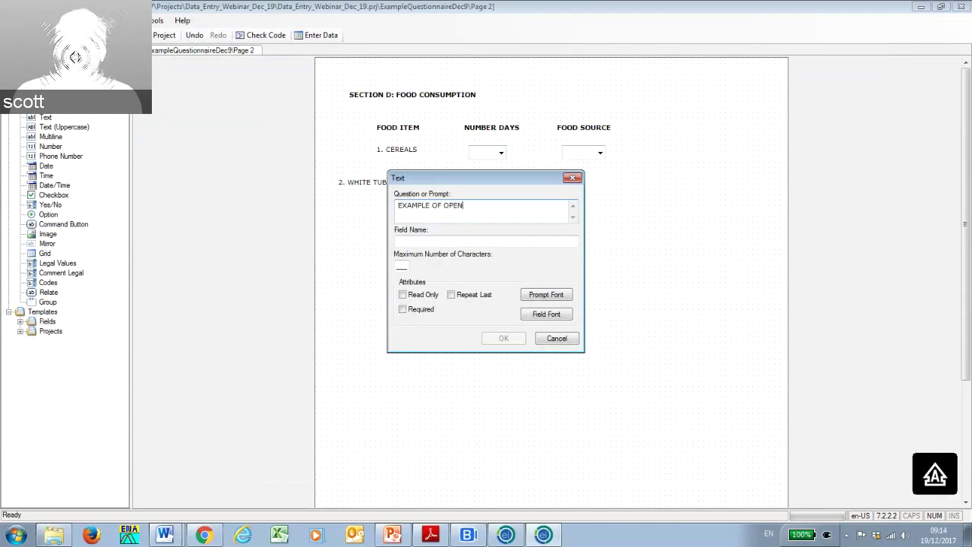
{"action": "type", "text": " EN"}
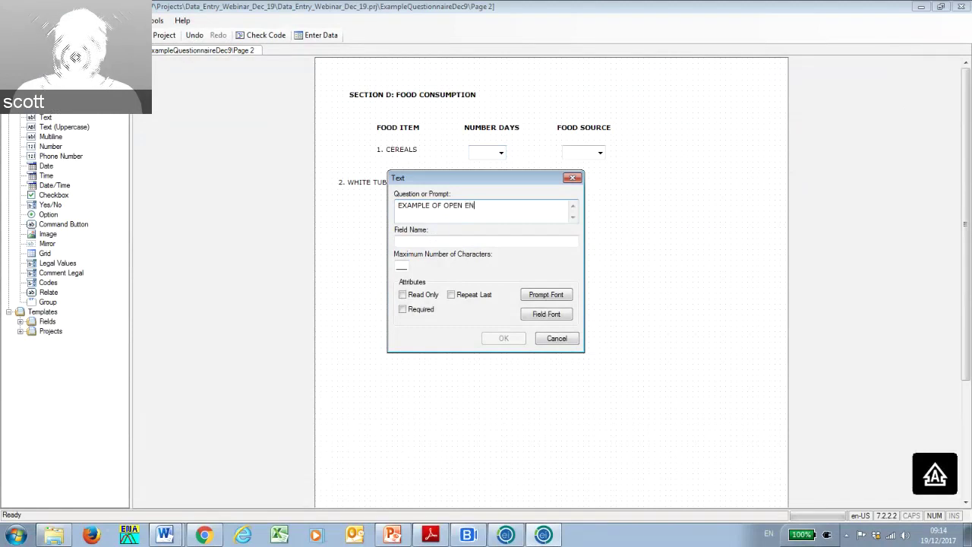
{"action": "type", "text": "DED QUESTION"}
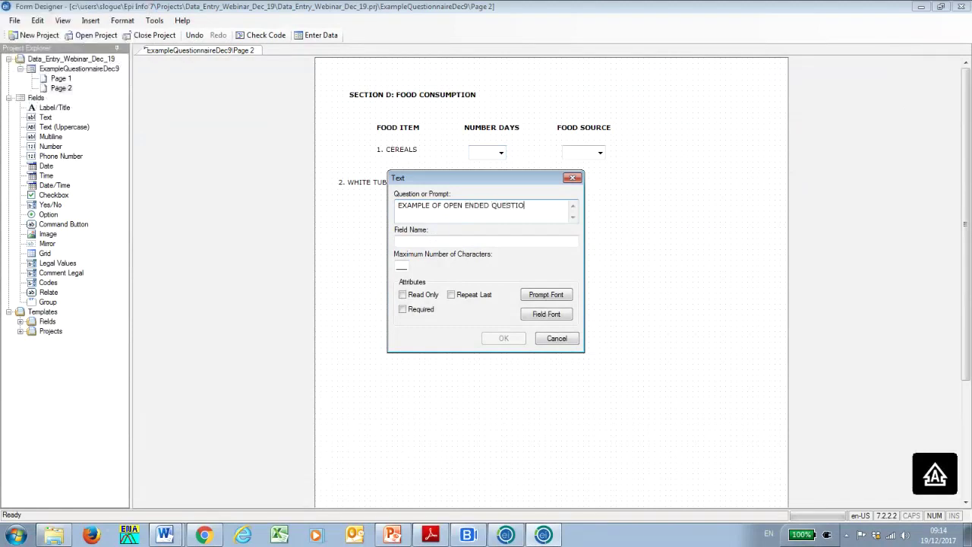
Shorten the text field's name to OPENENDEDQUESTION.
{"action": "left_click", "coordinate": [512, 240]}
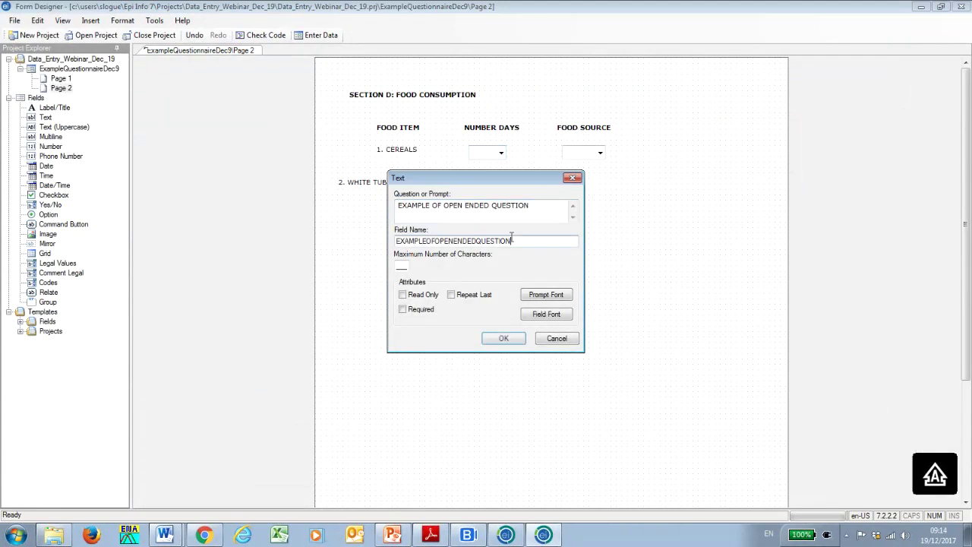
{"action": "left_click", "coordinate": [437, 240]}
{"action": "key", "text": "BackSpace"}
{"action": "key", "text": "BackSpace"}
{"action": "key", "text": "BackSpace"}
{"action": "key", "text": "BackSpace"}
{"action": "key", "text": "BackSpace"}
{"action": "key", "text": "BackSpace"}
{"action": "key", "text": "BackSpace"}
{"action": "key", "text": "BackSpace"}
{"action": "key", "text": "BackSpace"}
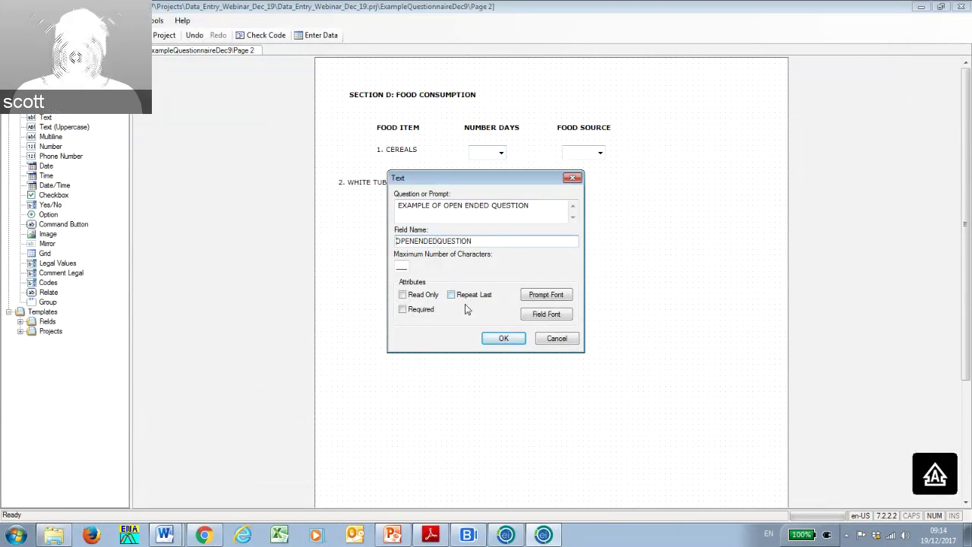
Create the open-ended text field and move it just beneath the white tubers label.
{"action": "left_click", "coordinate": [501, 339]}
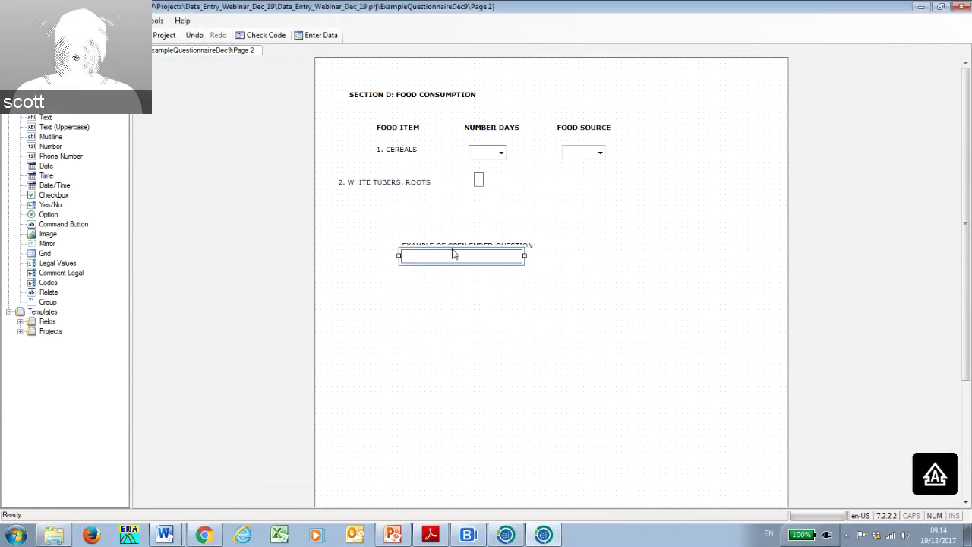
{"action": "left_click_drag", "start_coordinate": [448, 240], "coordinate": [397, 221]}
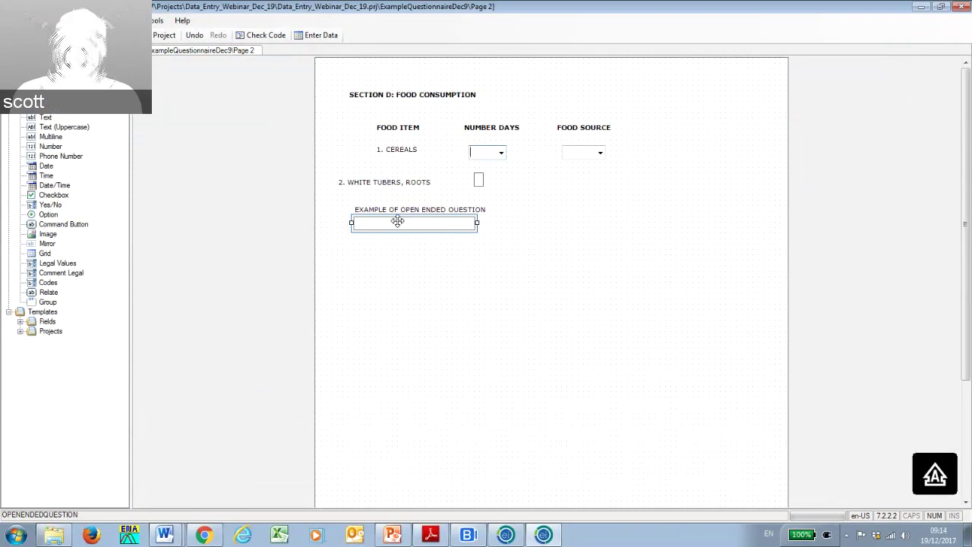
{"action": "left_click", "coordinate": [629, 195]}
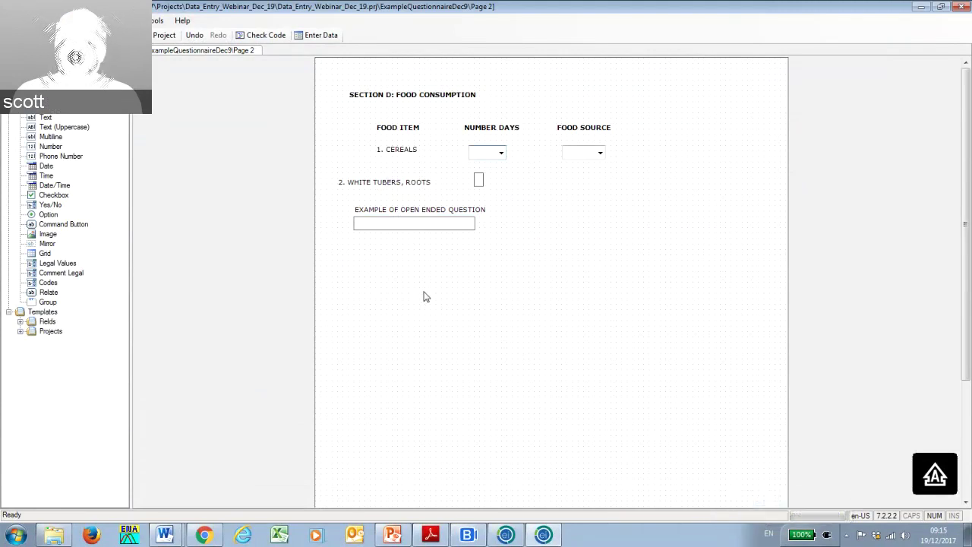
{"action": "right_click", "coordinate": [425, 208]}
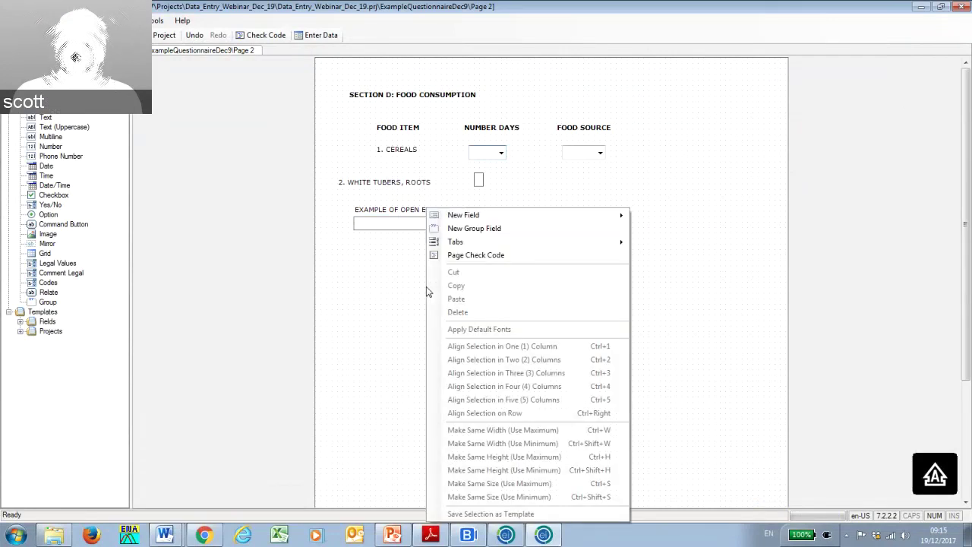
{"action": "mouse_move", "coordinate": [470, 218]}
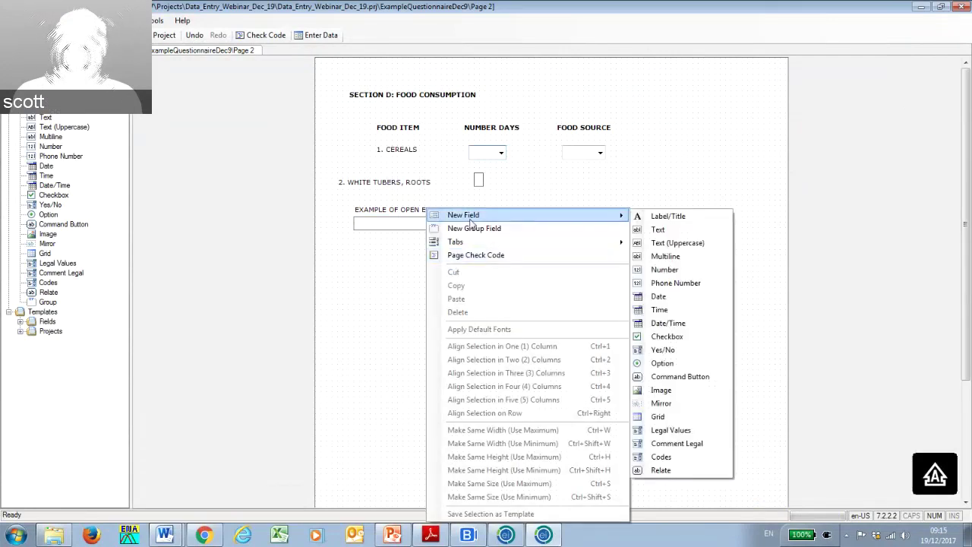
{"action": "left_click", "coordinate": [671, 273]}
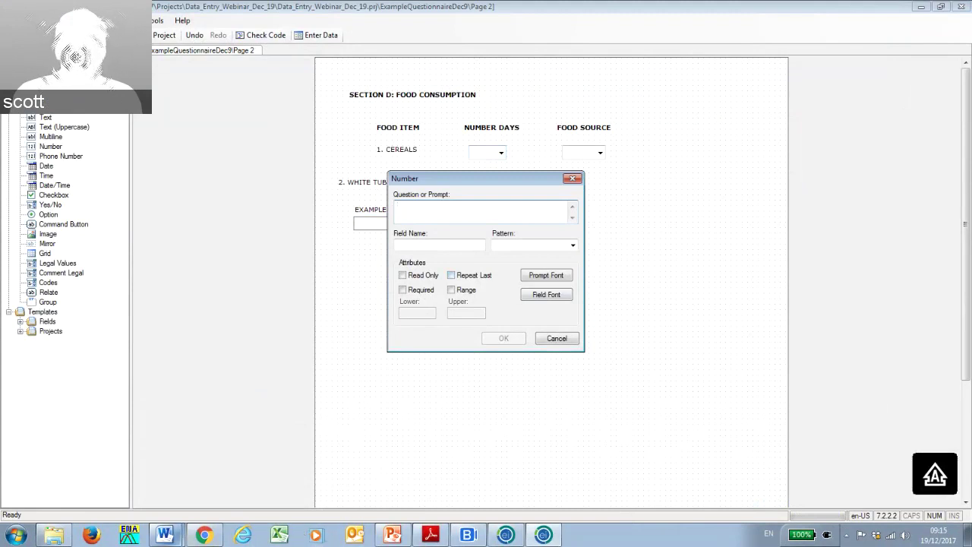
Switch to the Sample Questionnaire in Word to check the Section C anthropometry table, move its window aside, and cancel the new number field.
{"action": "left_click", "coordinate": [174, 536]}
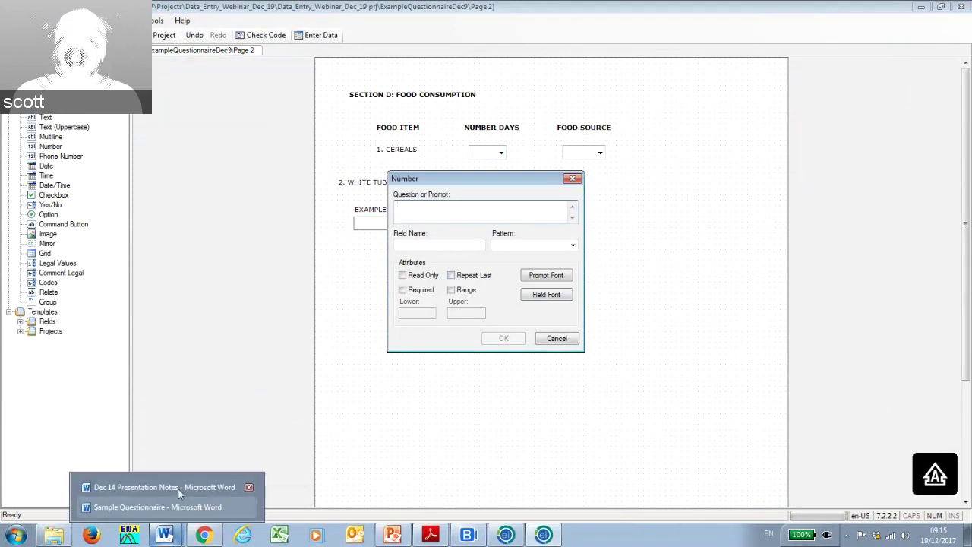
{"action": "left_click", "coordinate": [177, 498]}
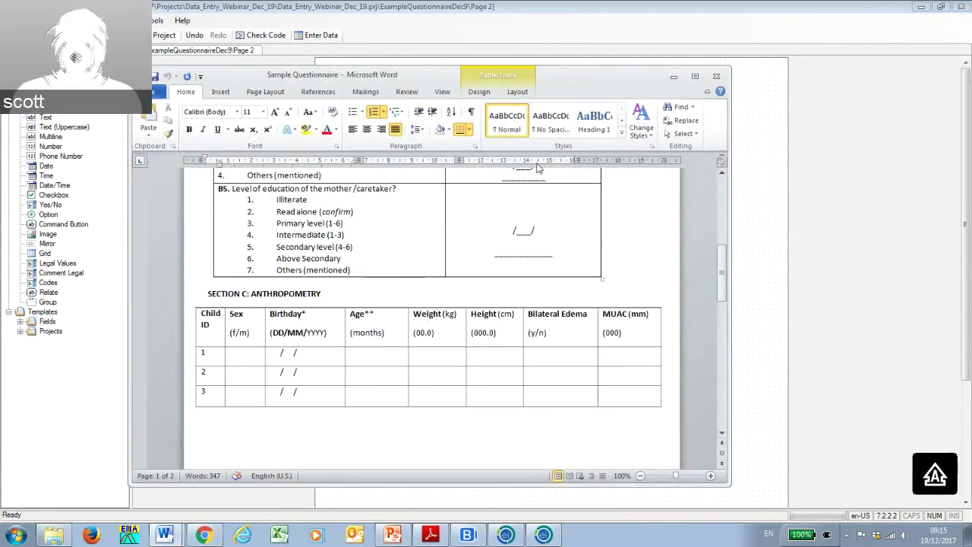
{"action": "left_click_drag", "start_coordinate": [557, 79], "coordinate": [968, 83]}
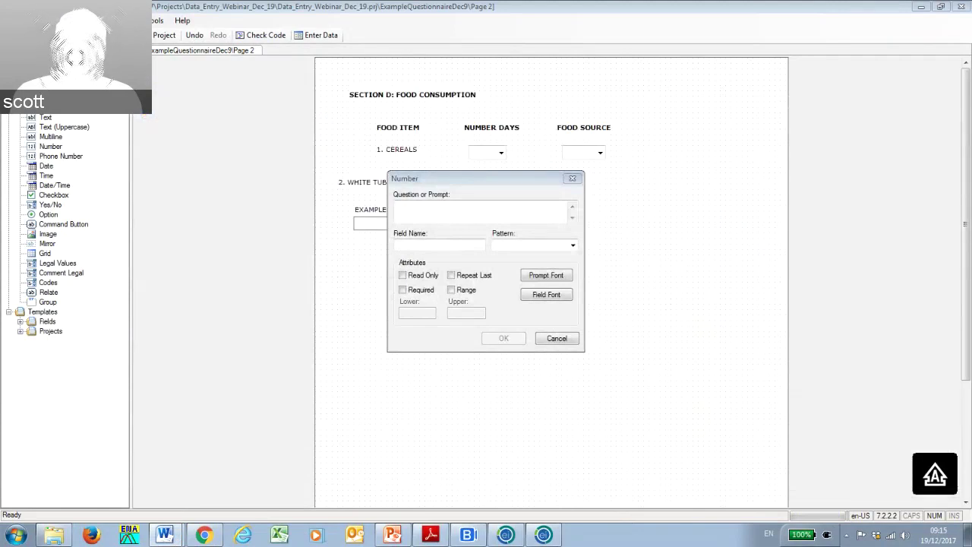
{"action": "left_click", "coordinate": [573, 178]}
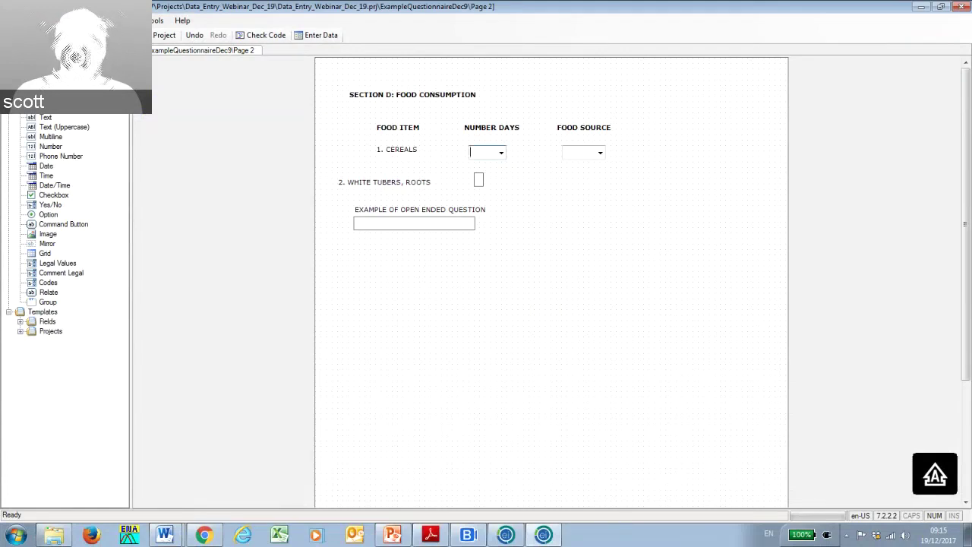
Open Page 1 of the form, recheck the Section C anthropometry columns in the Word questionnaire, and move the document off the form.
{"action": "left_click", "coordinate": [46, 72]}
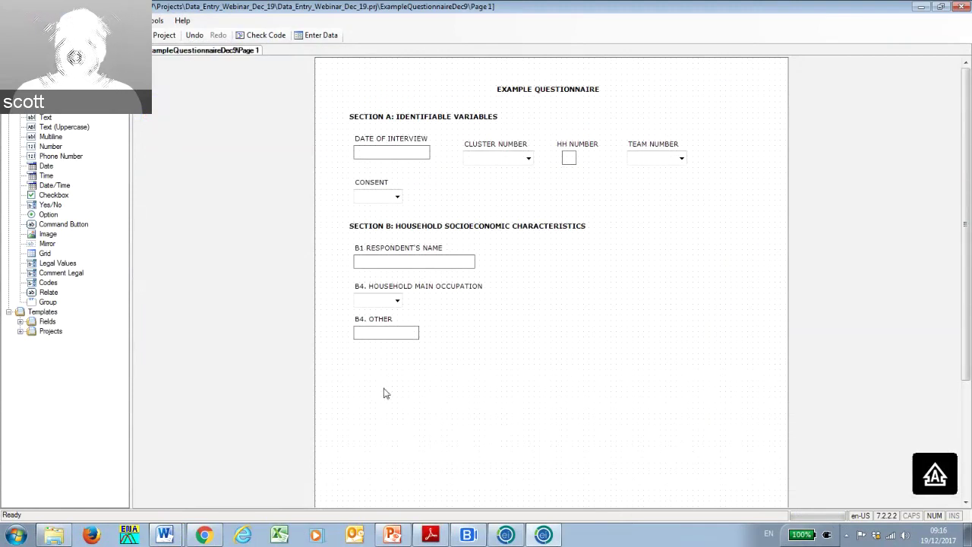
{"action": "scroll", "coordinate": [383, 392], "scroll_direction": "down", "scroll_amount": 3}
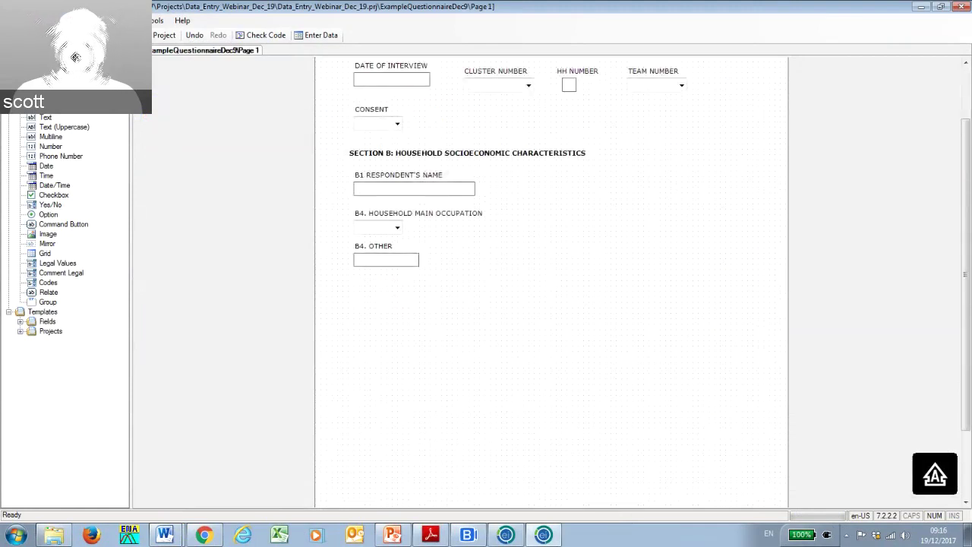
{"action": "left_click_drag", "start_coordinate": [971, 106], "coordinate": [790, 89]}
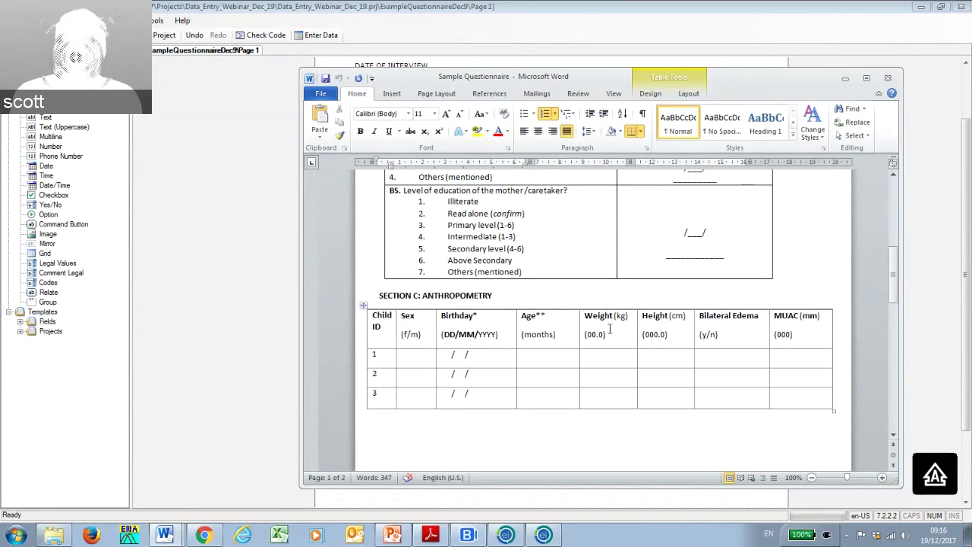
{"action": "left_click_drag", "start_coordinate": [733, 77], "coordinate": [971, 76]}
Start a new number field on Page 1 with the prompt WEIGHT (KG) and the field name WEIGHT.
{"action": "scroll", "coordinate": [417, 353], "scroll_direction": "up", "scroll_amount": 2}
{"action": "right_click", "coordinate": [380, 208]}
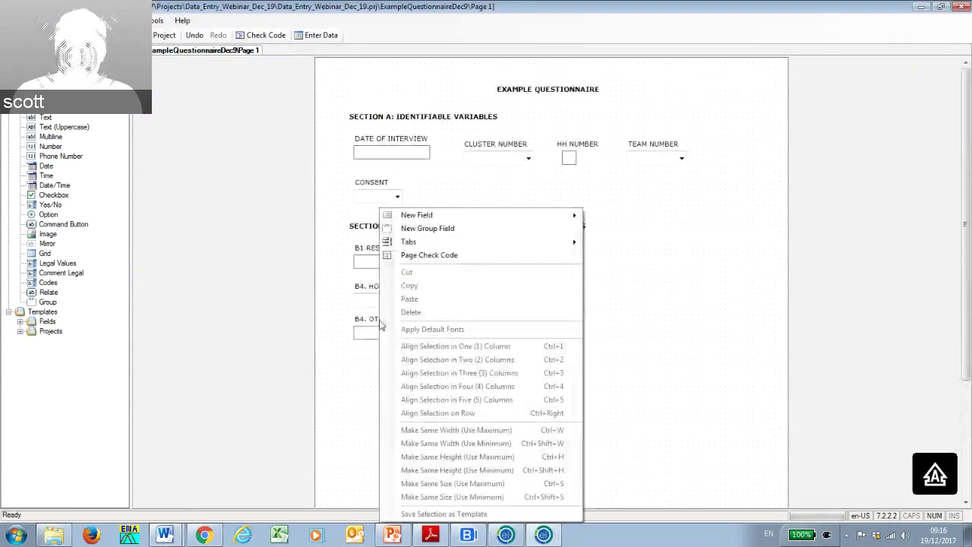
{"action": "mouse_move", "coordinate": [566, 215]}
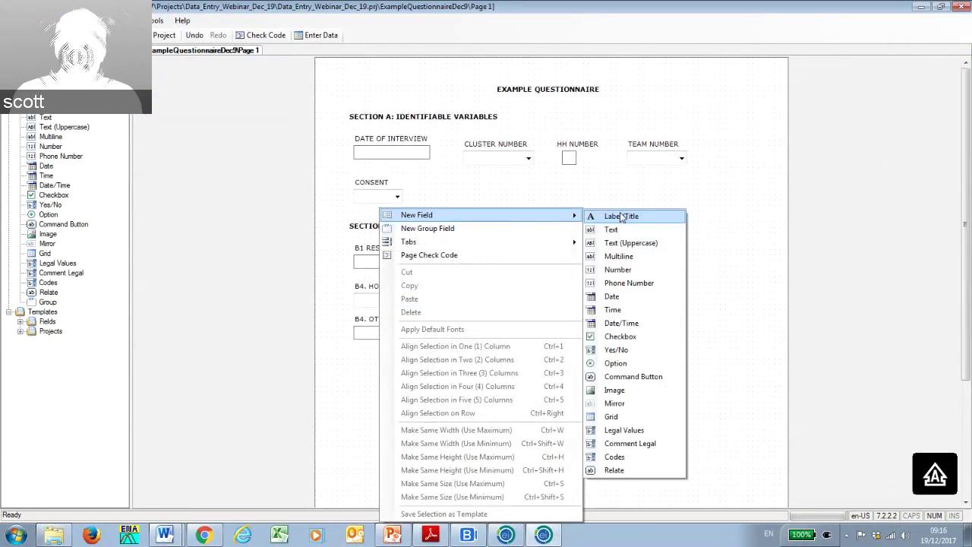
{"action": "left_click", "coordinate": [616, 269]}
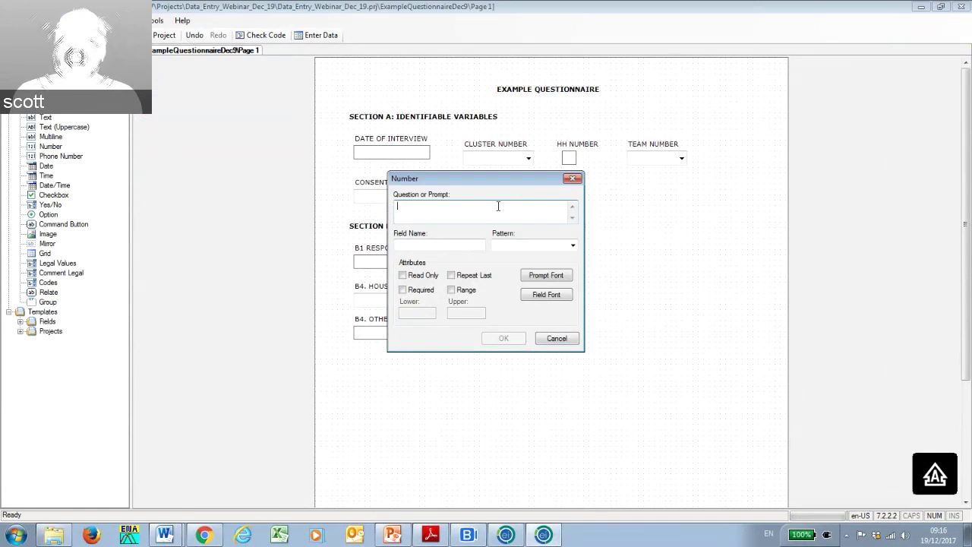
{"action": "type", "text": "WEIGHT"}
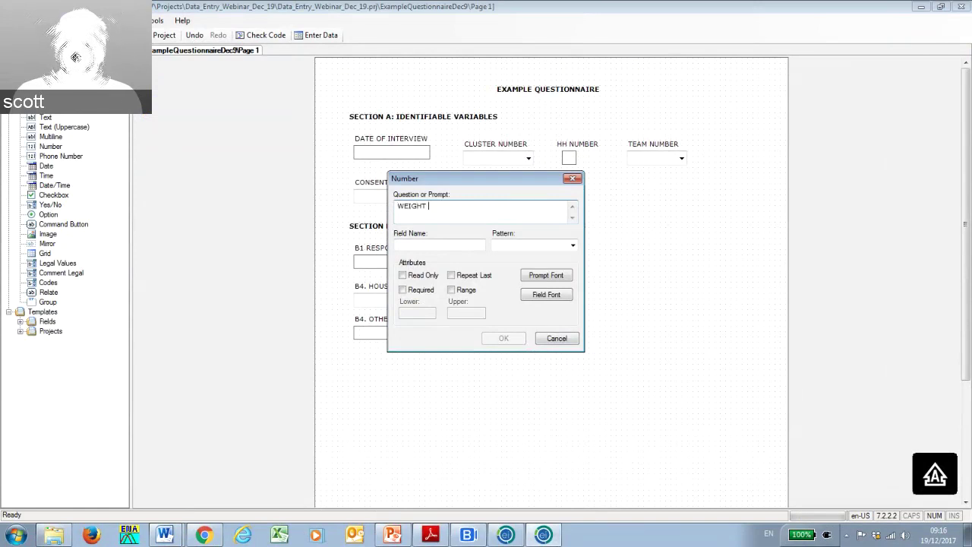
{"action": "type", "text": " (KG)"}
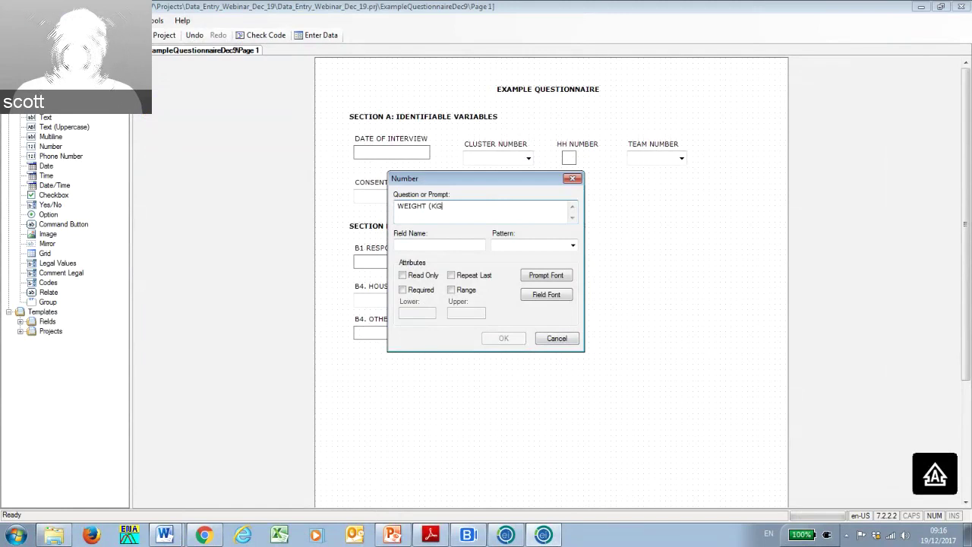
{"action": "left_click", "coordinate": [443, 245]}
{"action": "key", "text": "BackSpace"}
{"action": "key", "text": "BackSpace"}
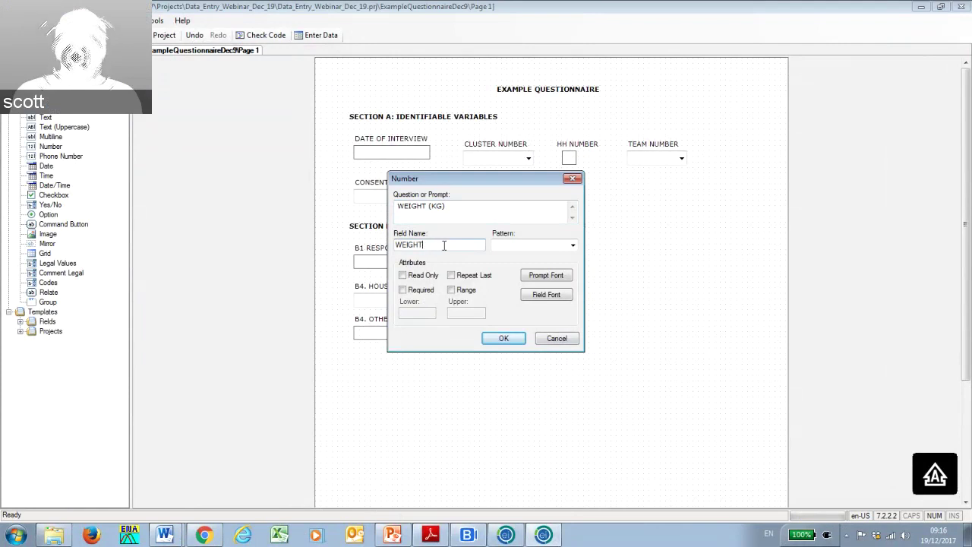
Check the weight format in the Word questionnaire, move the document aside, and set the number field's pattern to ##.##.
{"action": "left_click", "coordinate": [573, 247]}
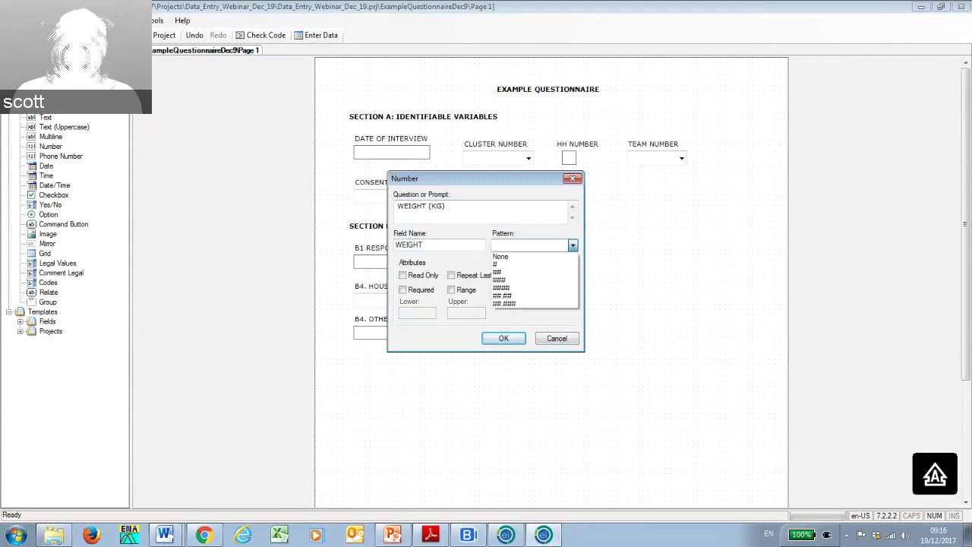
{"action": "key", "text": "alt+Tab"}
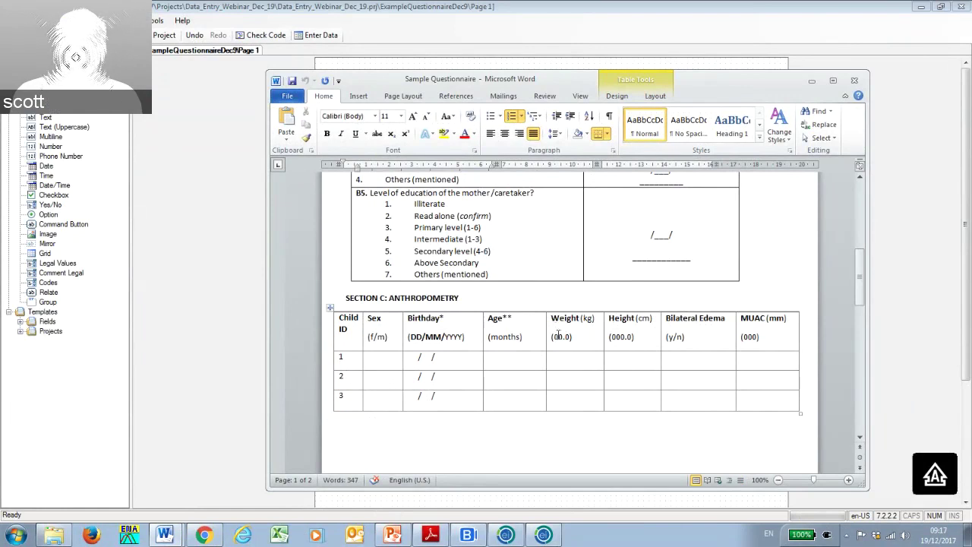
{"action": "left_click_drag", "start_coordinate": [696, 85], "coordinate": [971, 86]}
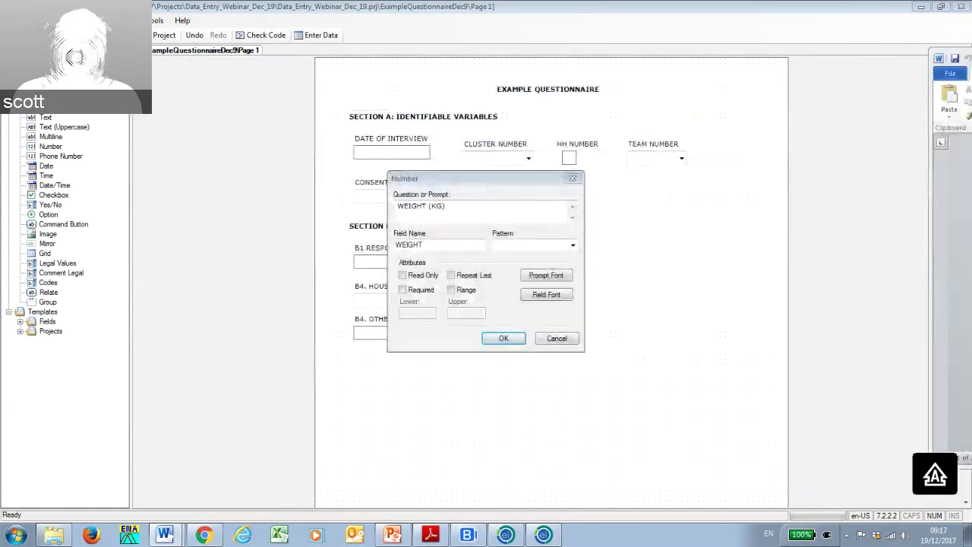
{"action": "left_click", "coordinate": [573, 243]}
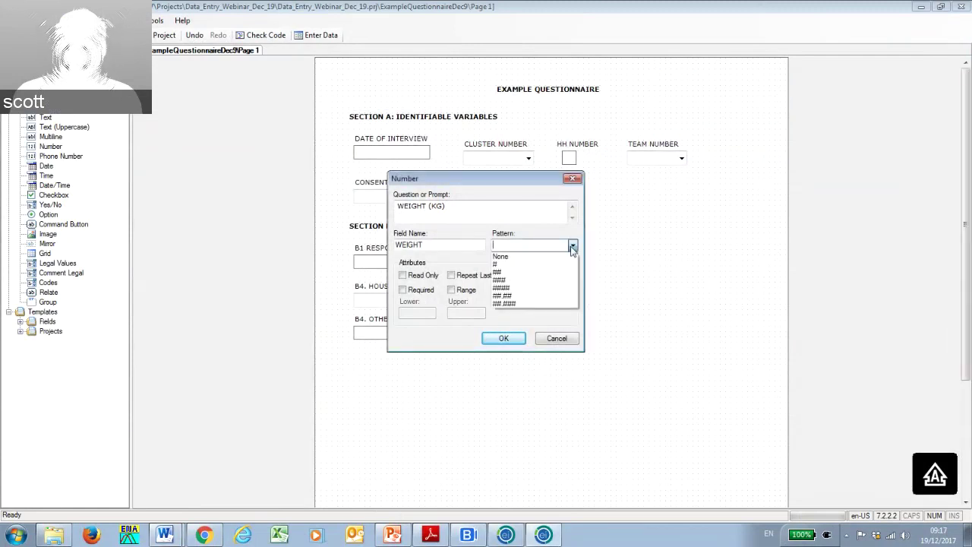
{"action": "left_click", "coordinate": [513, 296]}
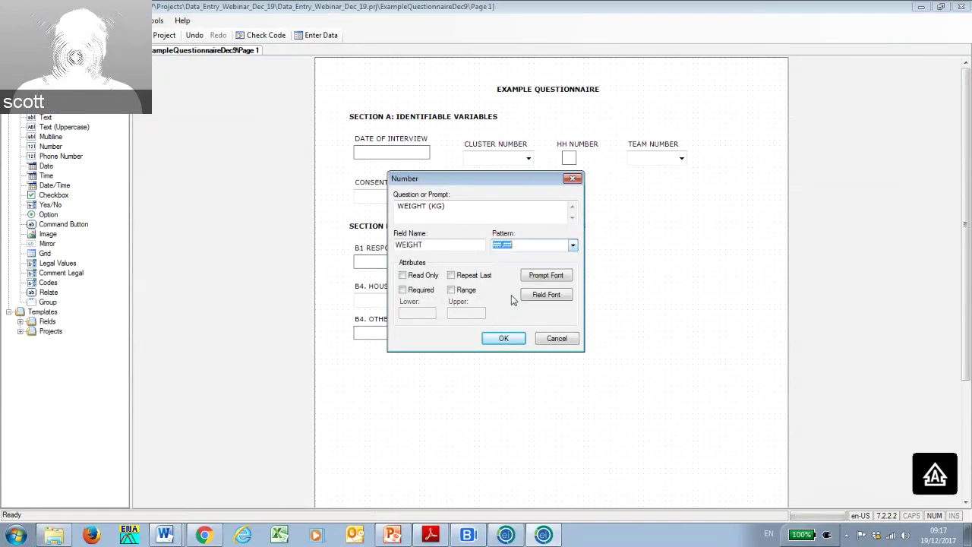
Shorten the weight pattern to ##.#, create the field and place it beneath the B4. OTHER field.
{"action": "left_click", "coordinate": [522, 247]}
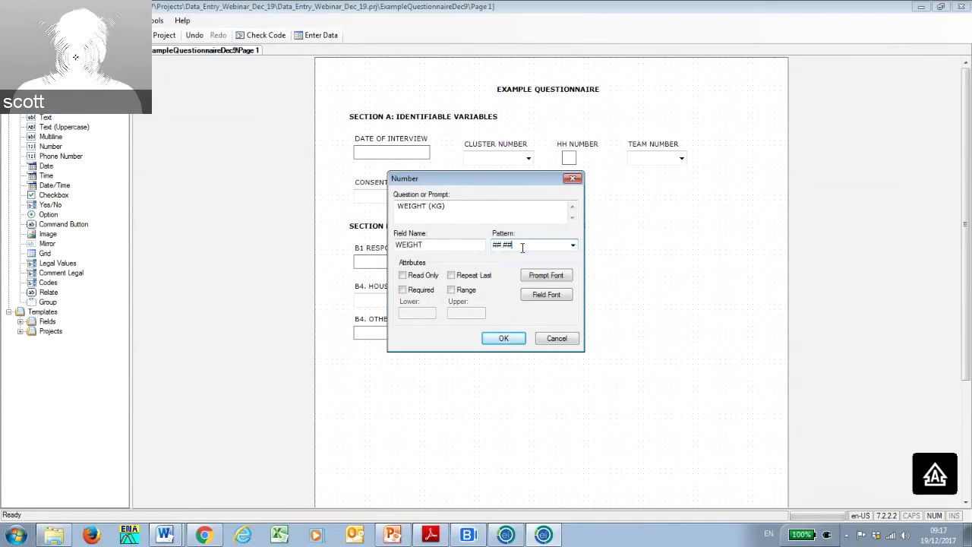
{"action": "left_click", "coordinate": [574, 247]}
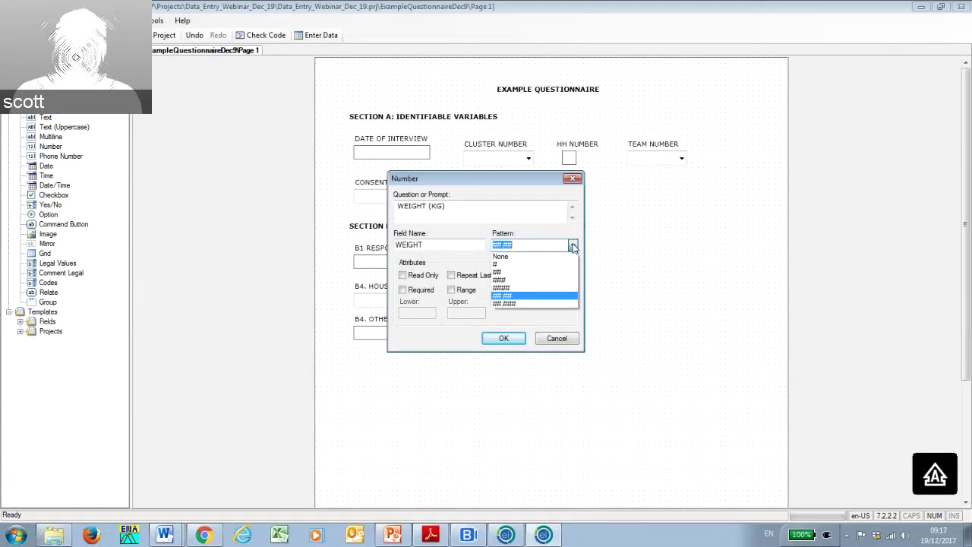
{"action": "left_click", "coordinate": [532, 246]}
{"action": "left_click", "coordinate": [532, 244]}
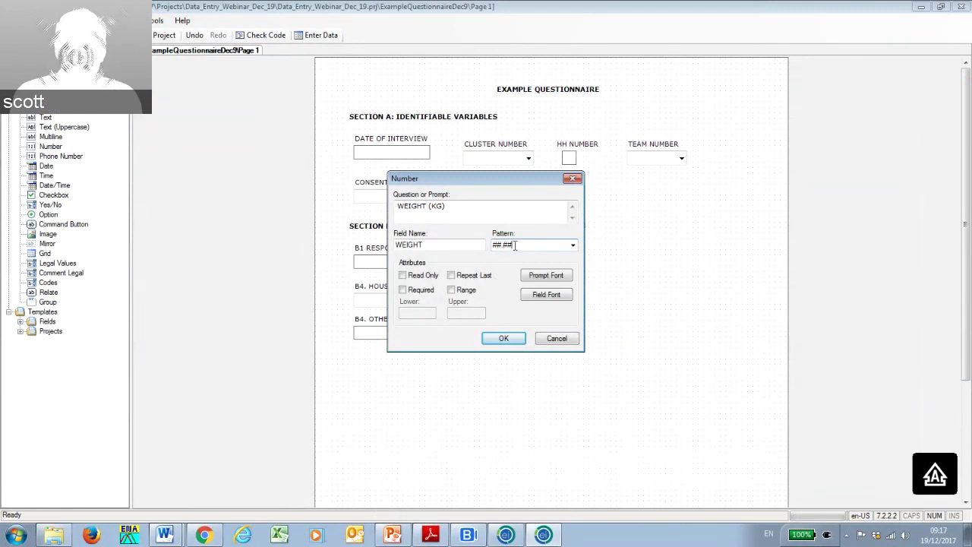
{"action": "key", "text": "BackSpace"}
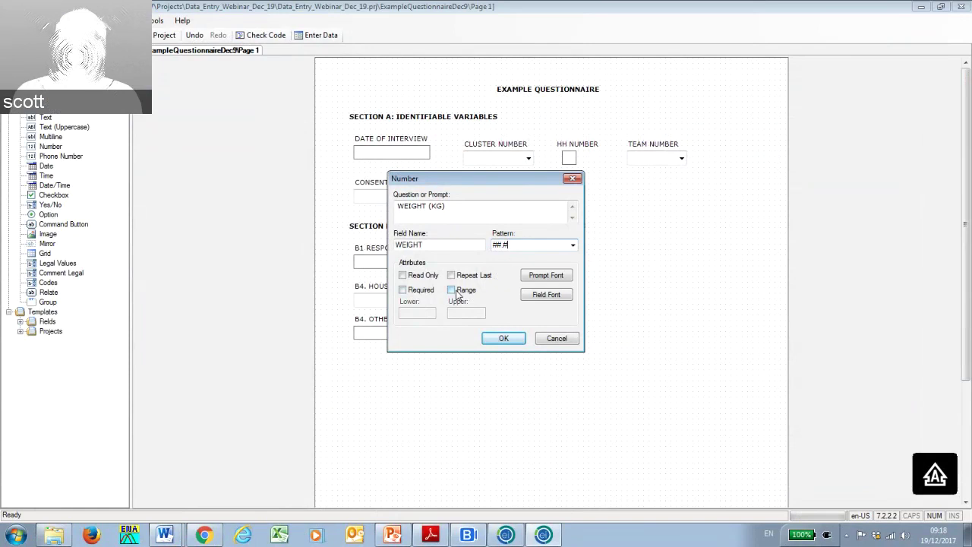
{"action": "left_click", "coordinate": [498, 340]}
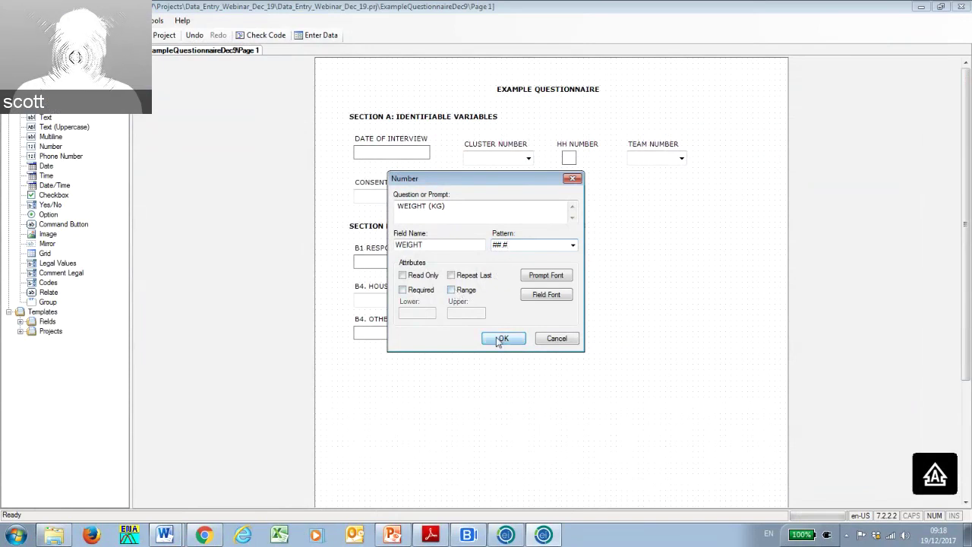
{"action": "left_click_drag", "start_coordinate": [400, 395], "coordinate": [388, 369]}
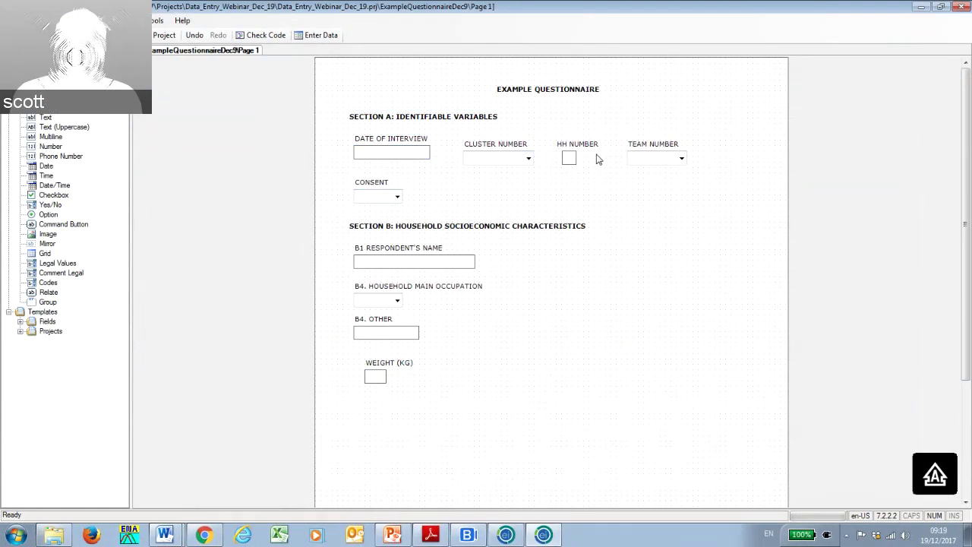
Show the tab order and renumber the Section A fields from 1 at DATE OF INTERVIEW through 5 at CONSENT.
{"action": "right_click", "coordinate": [347, 84]}
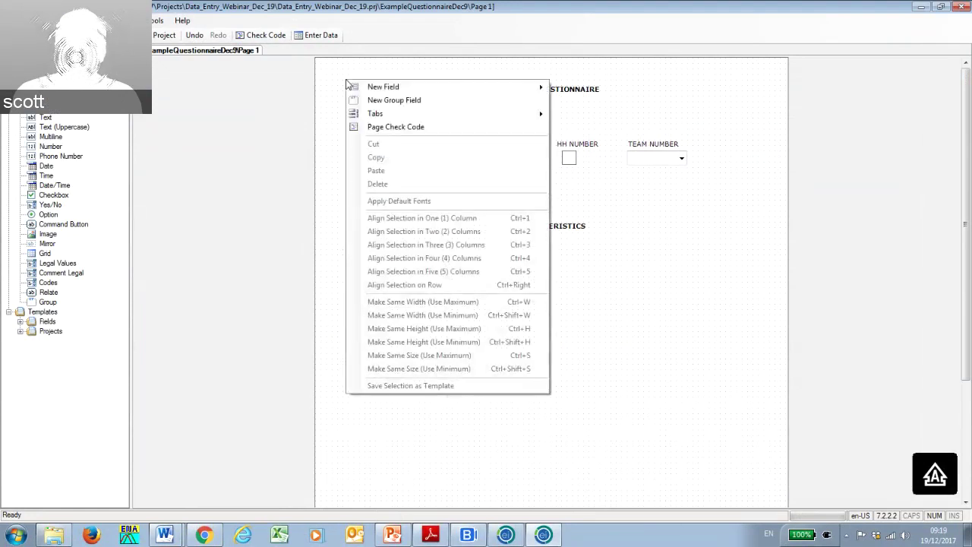
{"action": "mouse_move", "coordinate": [379, 115]}
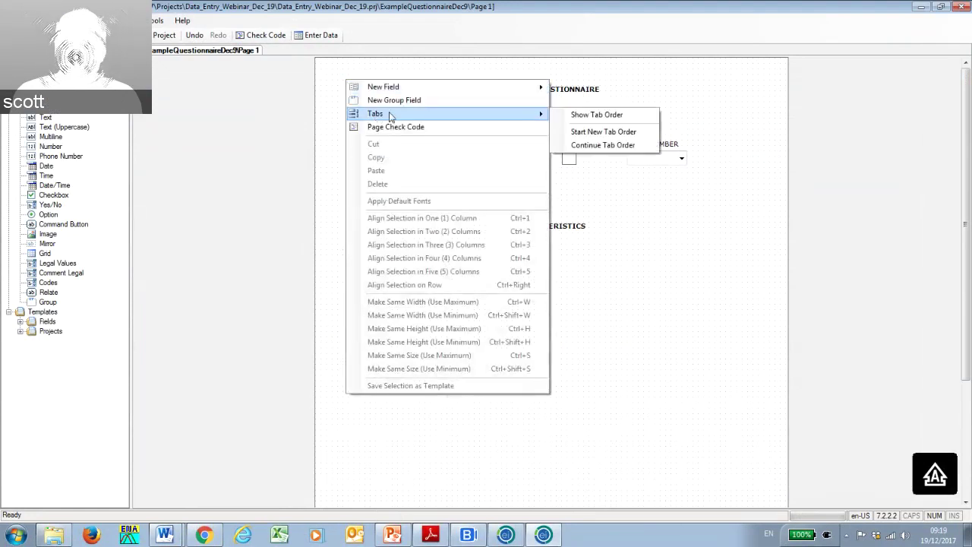
{"action": "left_click", "coordinate": [582, 115]}
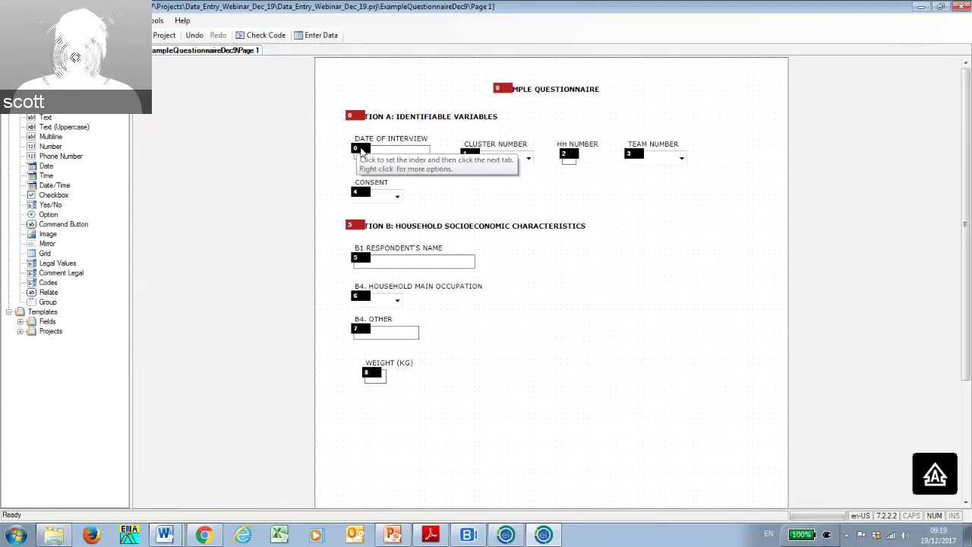
{"action": "left_click", "coordinate": [359, 148]}
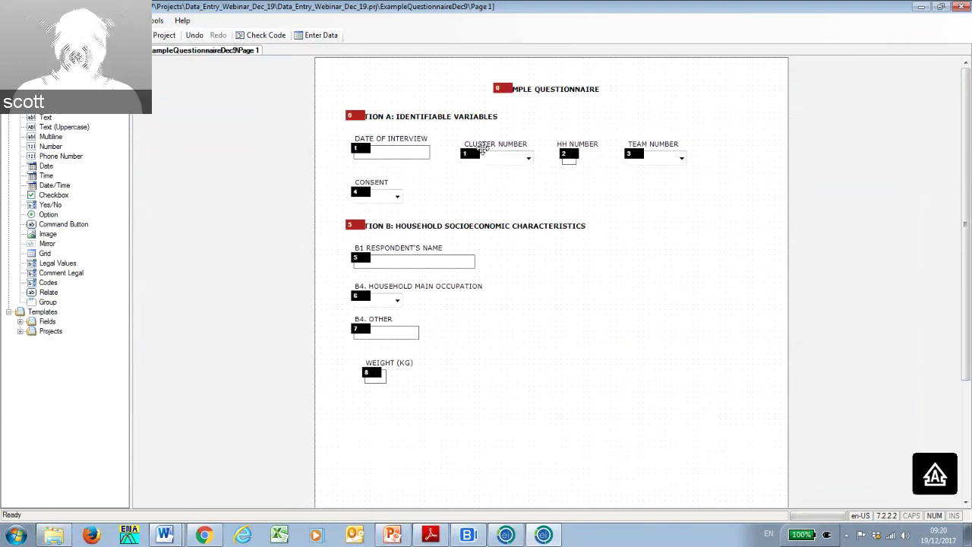
{"action": "left_click", "coordinate": [469, 153]}
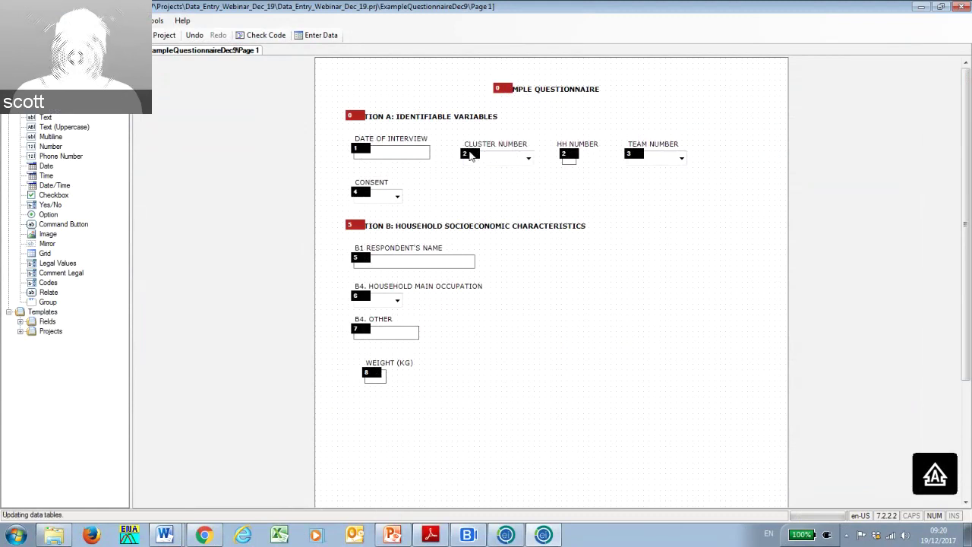
{"action": "left_click", "coordinate": [565, 154]}
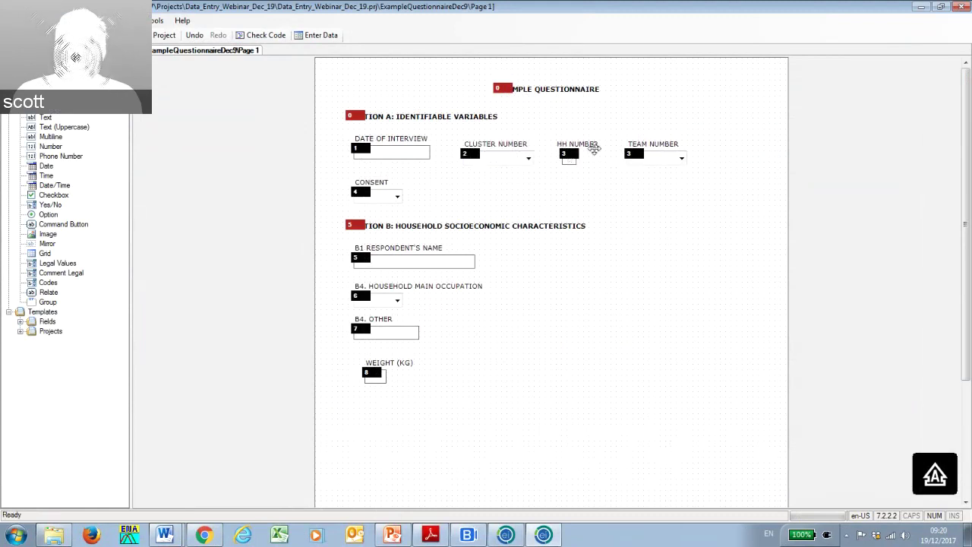
{"action": "left_click", "coordinate": [633, 154]}
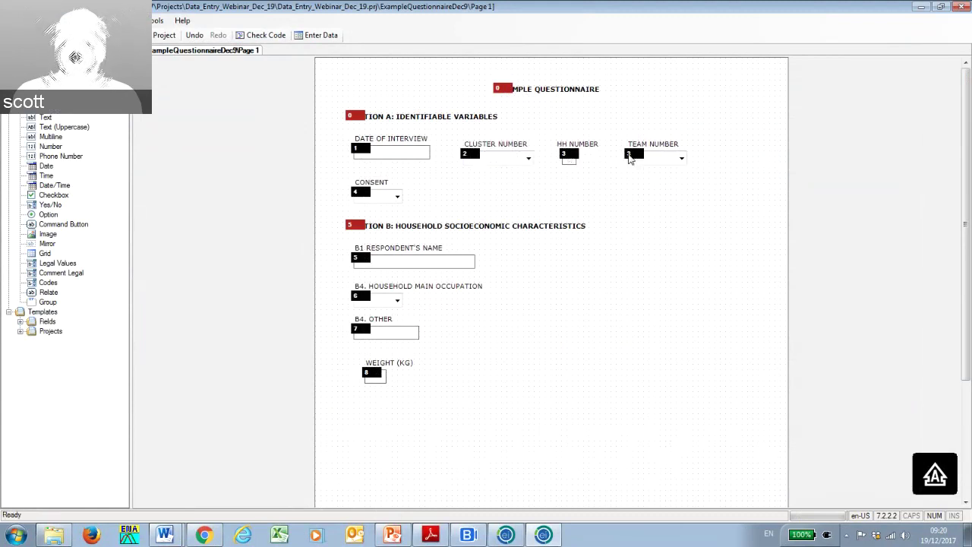
{"action": "left_click", "coordinate": [360, 194]}
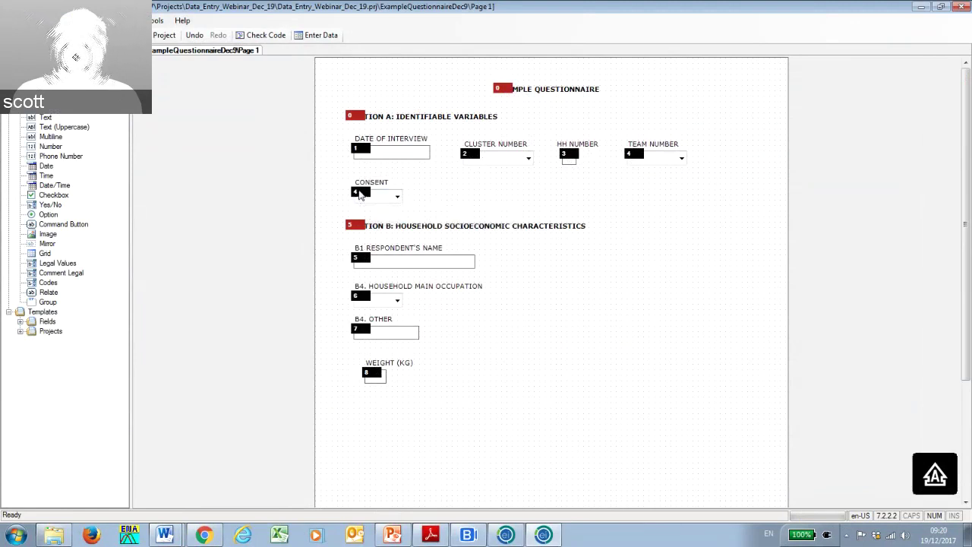
Continue the tab order from 6 at the Section B heading through 10 at WEIGHT (KG), and leave tab ordering.
{"action": "left_click", "coordinate": [356, 227]}
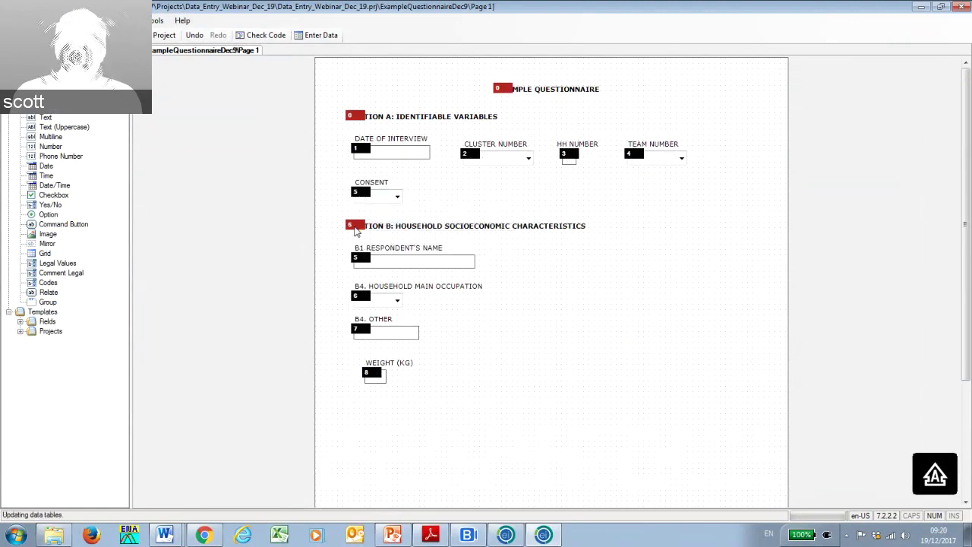
{"action": "left_click", "coordinate": [357, 258]}
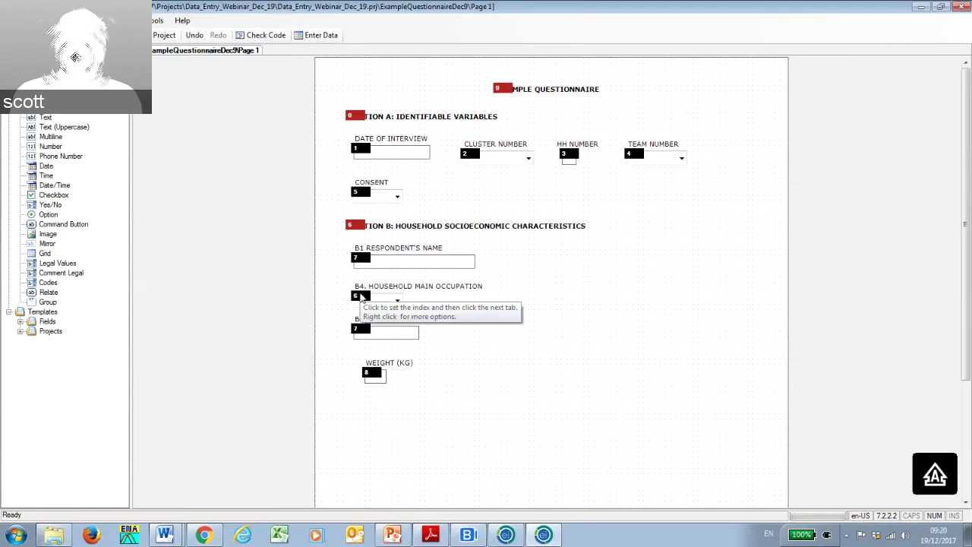
{"action": "left_click", "coordinate": [360, 297]}
{"action": "left_click", "coordinate": [358, 329]}
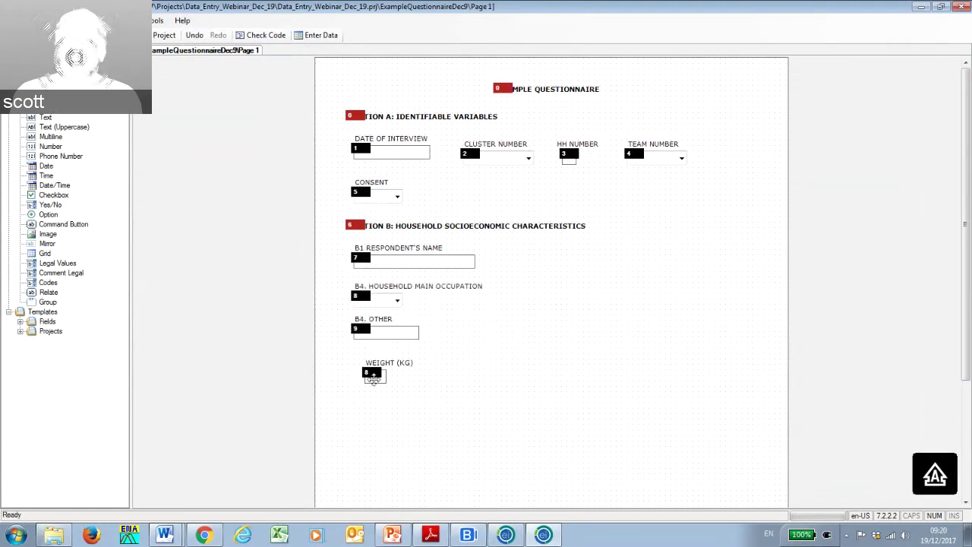
{"action": "left_click", "coordinate": [371, 372]}
{"action": "left_click", "coordinate": [513, 354]}
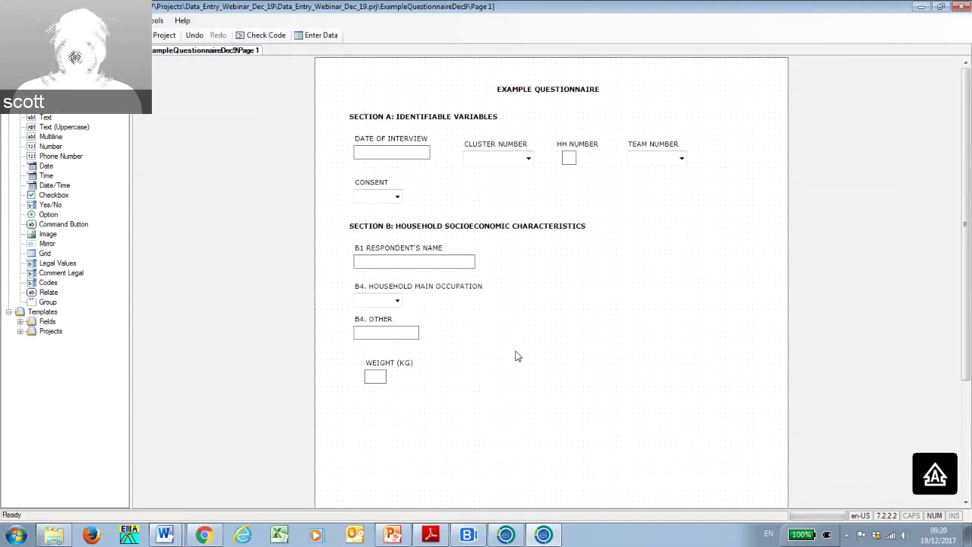
Rearrange the first Section A row so HH NUMBER, TEAM NUMBER and CLUSTER NUMBER follow DATE OF INTERVIEW in that order.
{"action": "left_click", "coordinate": [492, 154]}
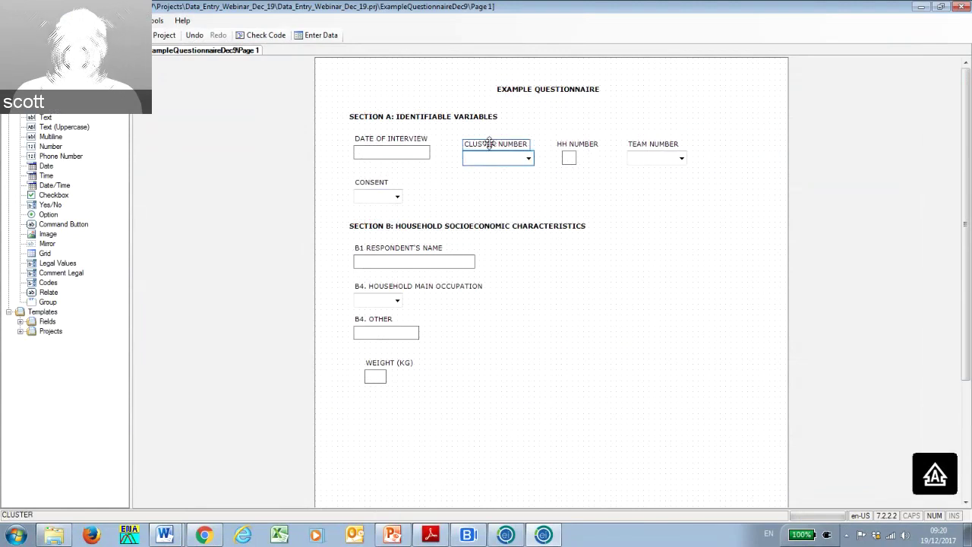
{"action": "left_click_drag", "start_coordinate": [489, 143], "coordinate": [700, 149]}
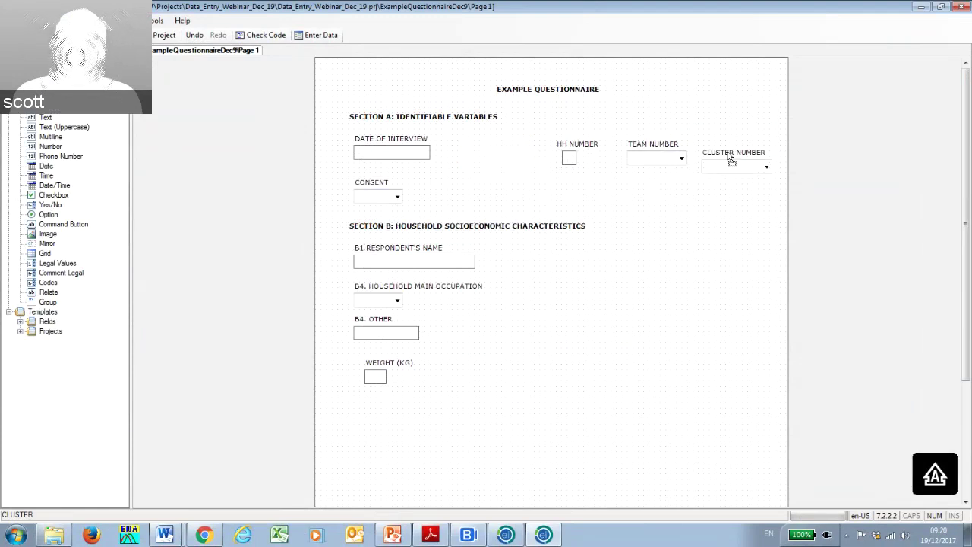
{"action": "left_click_drag", "start_coordinate": [581, 146], "coordinate": [484, 143]}
{"action": "left_click_drag", "start_coordinate": [647, 149], "coordinate": [547, 138]}
{"action": "left_click_drag", "start_coordinate": [711, 144], "coordinate": [629, 145]}
{"action": "left_click", "coordinate": [414, 198]}
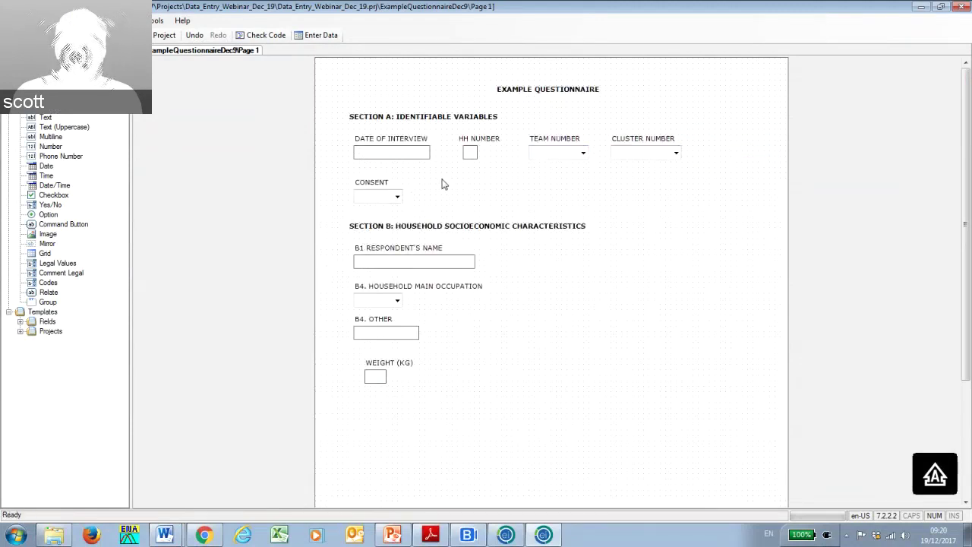
Display the tab order again to check it against the rearranged Section A fields.
{"action": "right_click", "coordinate": [440, 182]}
{"action": "mouse_move", "coordinate": [469, 216]}
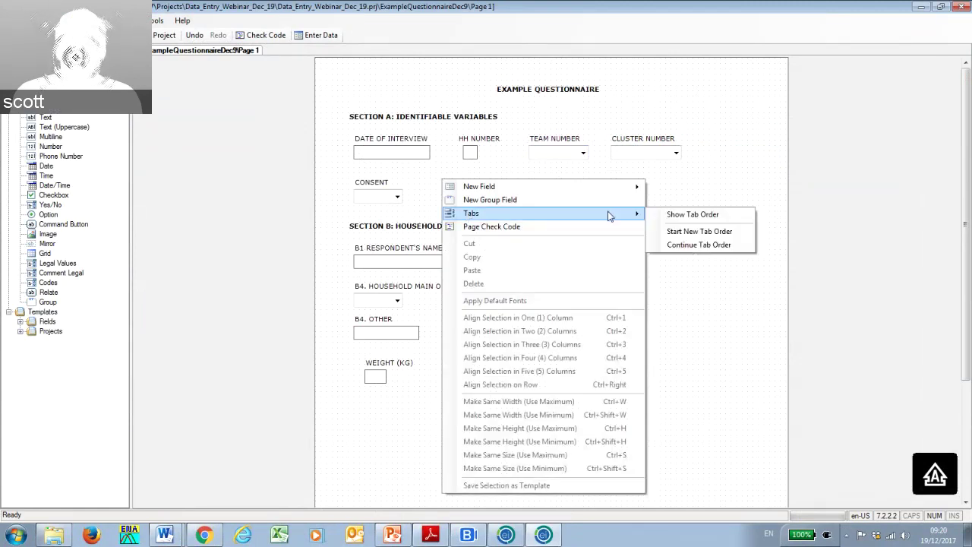
{"action": "left_click", "coordinate": [694, 215]}
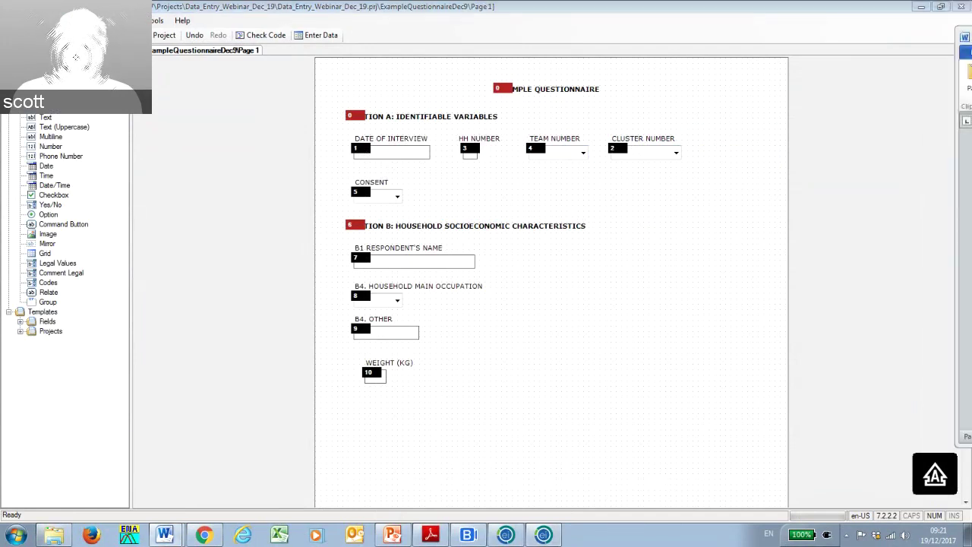
Rearrange the first Section A row so CLUSTER NUMBER, HH NUMBER and TEAM NUMBER follow DATE OF INTERVIEW in that order.
{"action": "left_click_drag", "start_coordinate": [478, 139], "coordinate": [751, 164]}
{"action": "left_click_drag", "start_coordinate": [671, 147], "coordinate": [501, 147]}
{"action": "left_click", "coordinate": [548, 147]}
{"action": "left_click", "coordinate": [554, 138]}
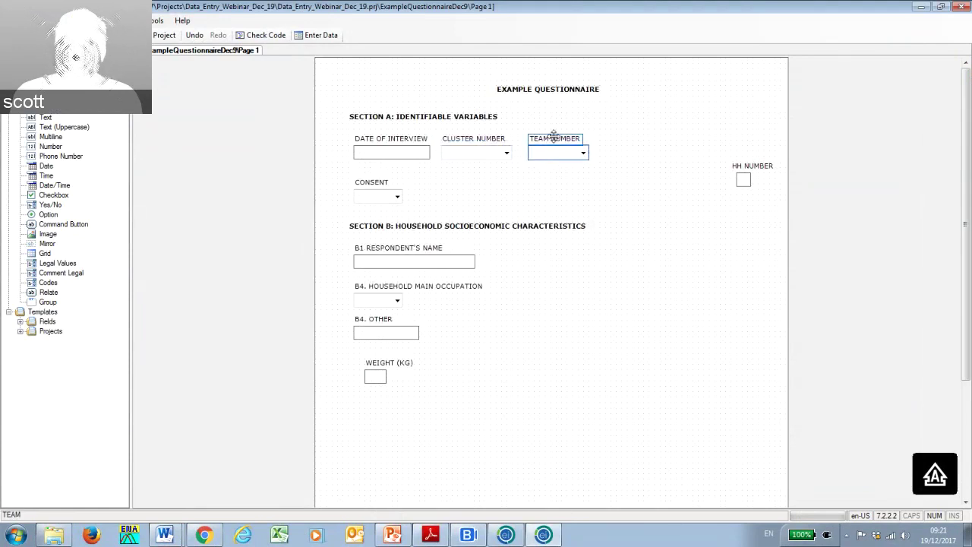
{"action": "left_click_drag", "start_coordinate": [553, 137], "coordinate": [641, 133]}
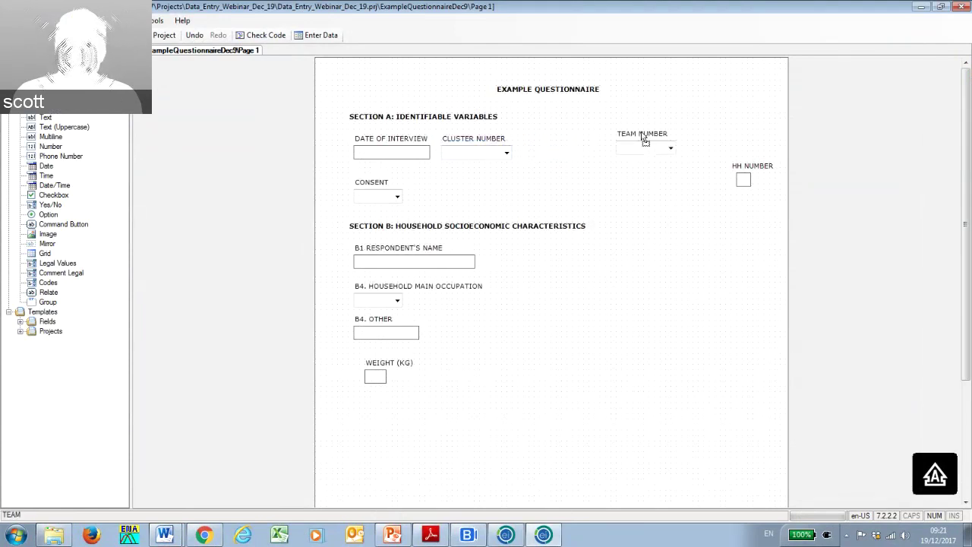
{"action": "left_click", "coordinate": [751, 162]}
{"action": "left_click_drag", "start_coordinate": [751, 163], "coordinate": [556, 142]}
{"action": "left_click_drag", "start_coordinate": [626, 131], "coordinate": [607, 145]}
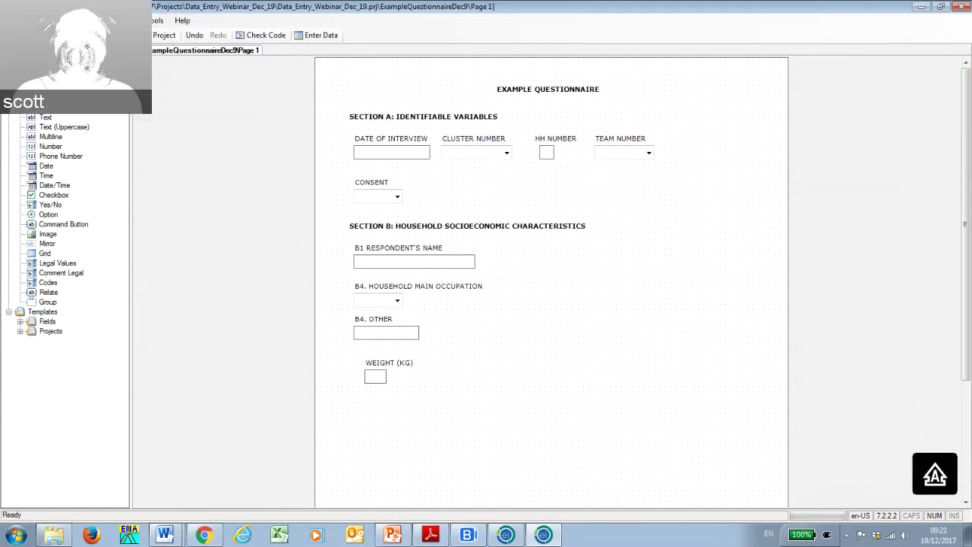
{"action": "left_click", "coordinate": [357, 152]}
{"action": "left_click", "coordinate": [549, 309]}
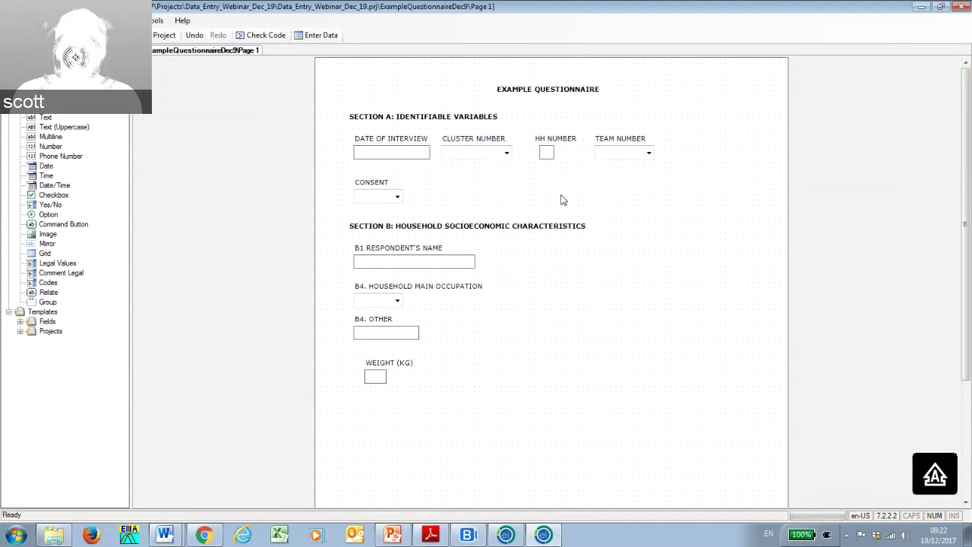
Open the form for data entry, creating the data table ExampleQuestionnaireDec9 with starting ID 1, and dismiss the default location prompt.
{"action": "left_click", "coordinate": [321, 35]}
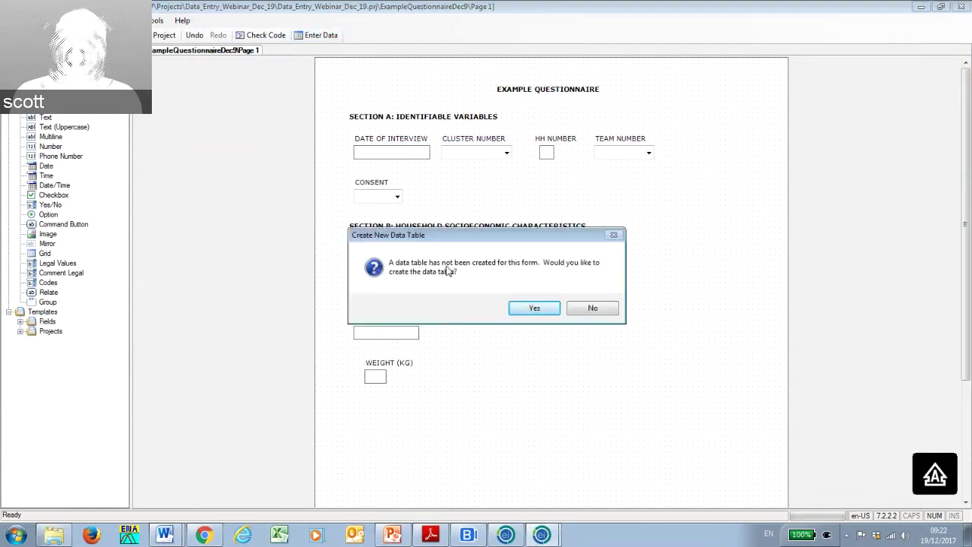
{"action": "left_click", "coordinate": [534, 309]}
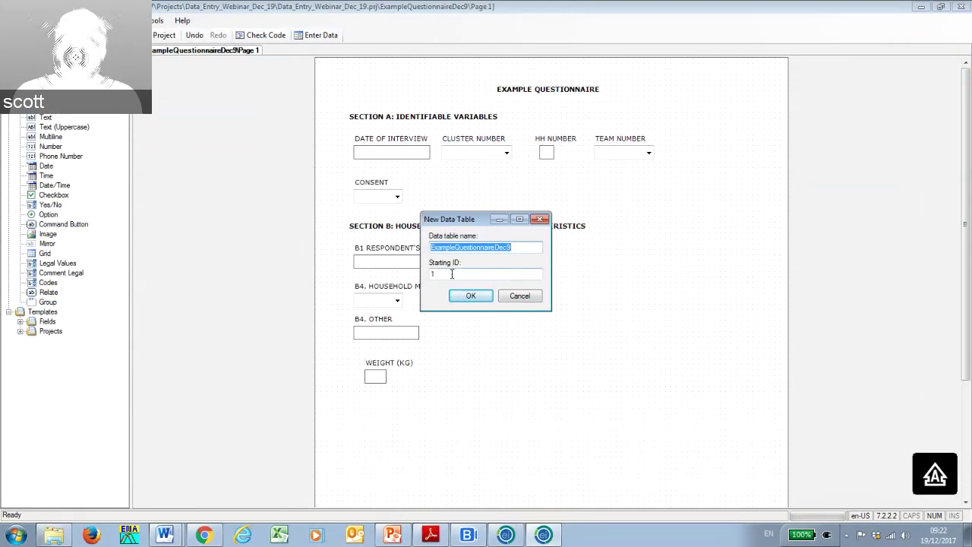
{"action": "left_click", "coordinate": [468, 295]}
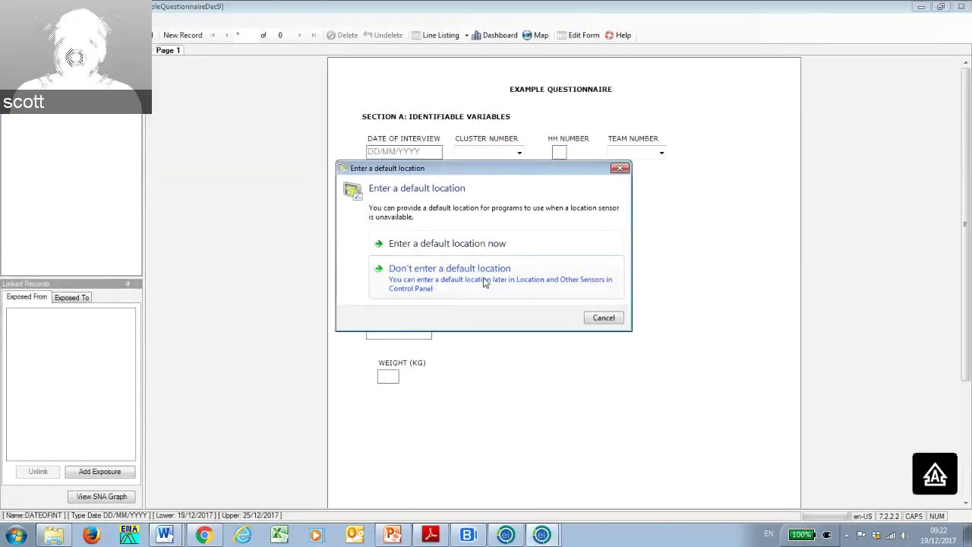
{"action": "left_click", "coordinate": [604, 318]}
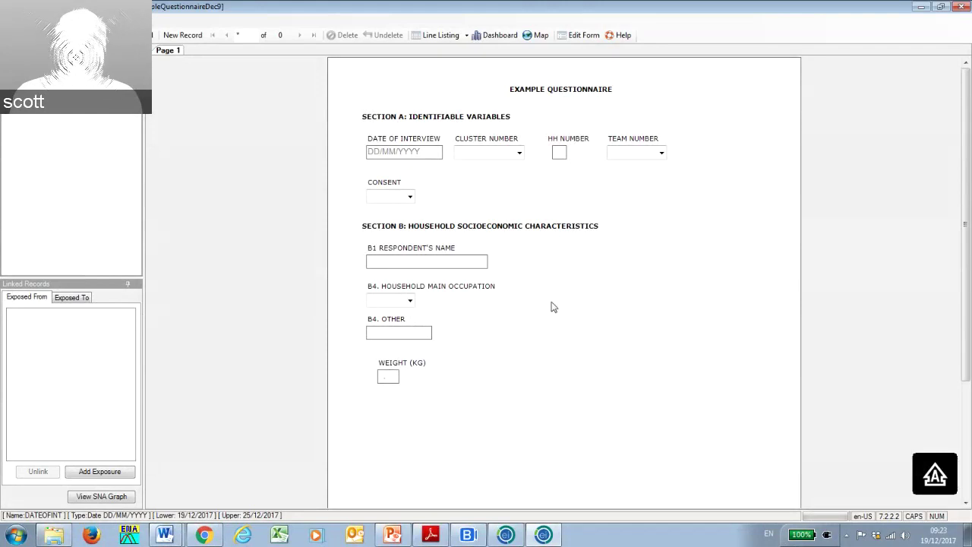
Switch to the Sample Questionnaire document in Word, review its sections against the form, and return to data entry.
{"action": "key", "text": "alt+Tab"}
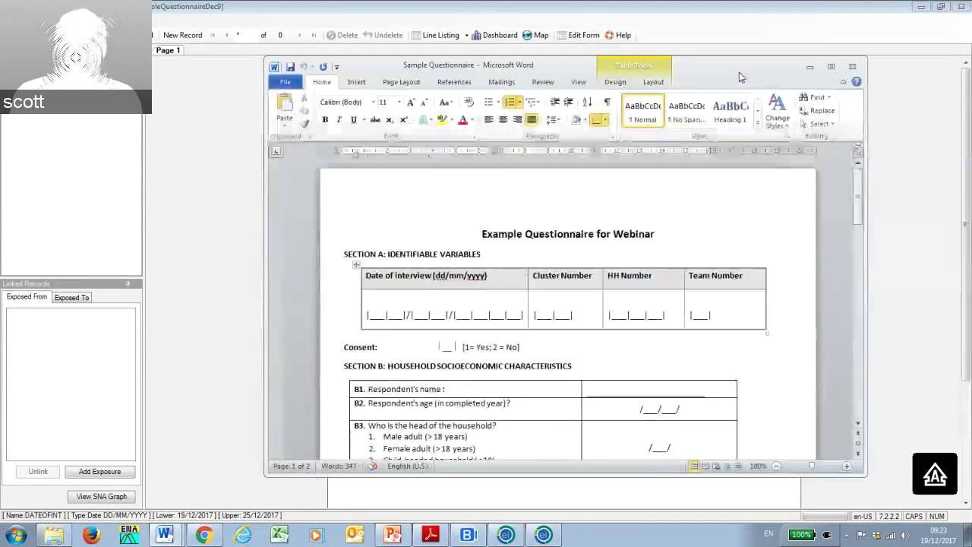
{"action": "scroll", "coordinate": [562, 245], "scroll_direction": "down", "scroll_amount": 15}
{"action": "scroll", "coordinate": [559, 242], "scroll_direction": "up", "scroll_amount": 13}
{"action": "scroll", "coordinate": [558, 241], "scroll_direction": "up", "scroll_amount": 4}
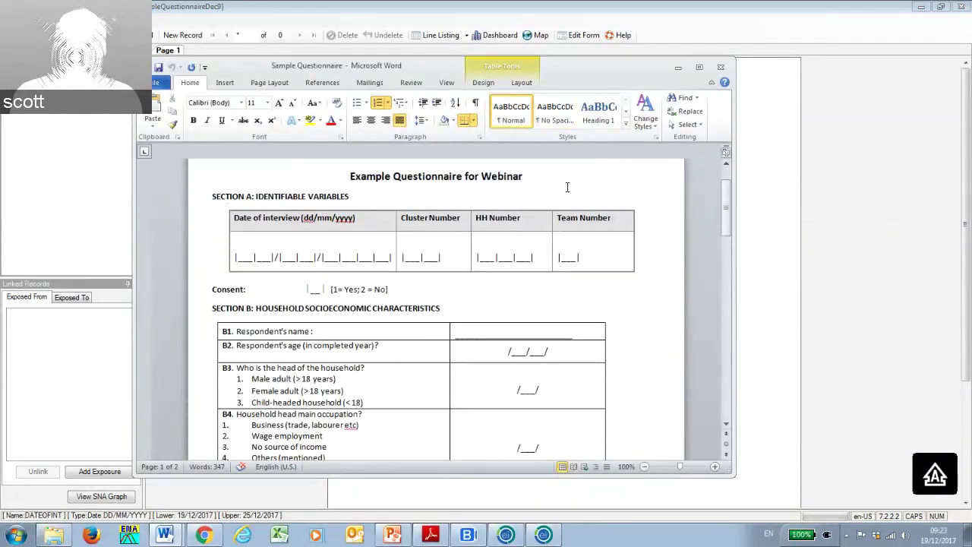
{"action": "key", "text": "alt+Tab"}
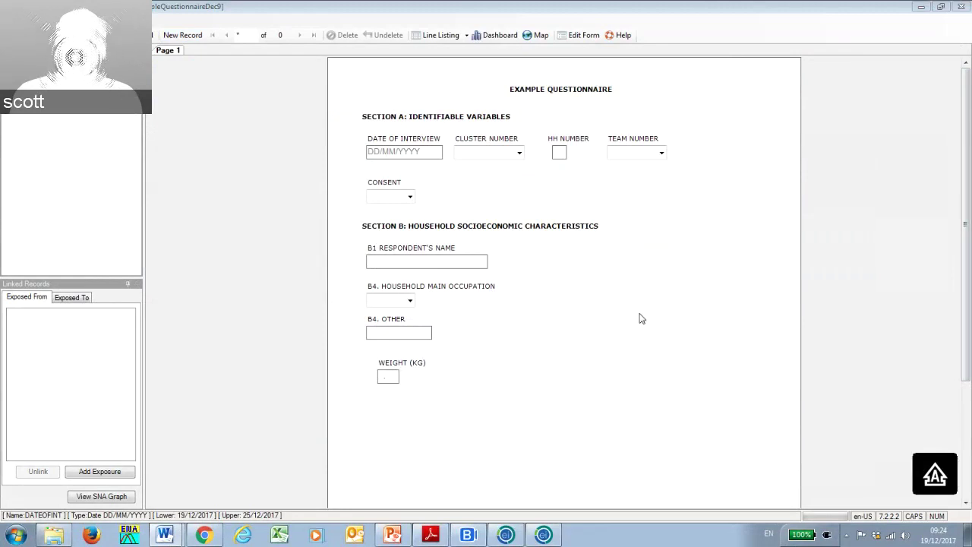
Close data entry without saving the record, and reopen the Data_Entry_Webinar_Dec_19 project's form for data entry.
{"action": "left_click", "coordinate": [960, 11]}
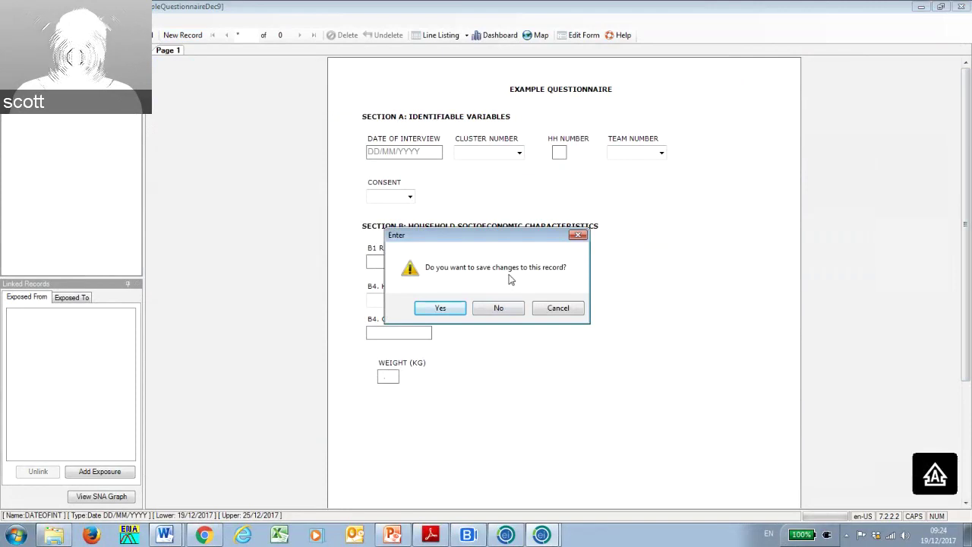
{"action": "left_click", "coordinate": [491, 313]}
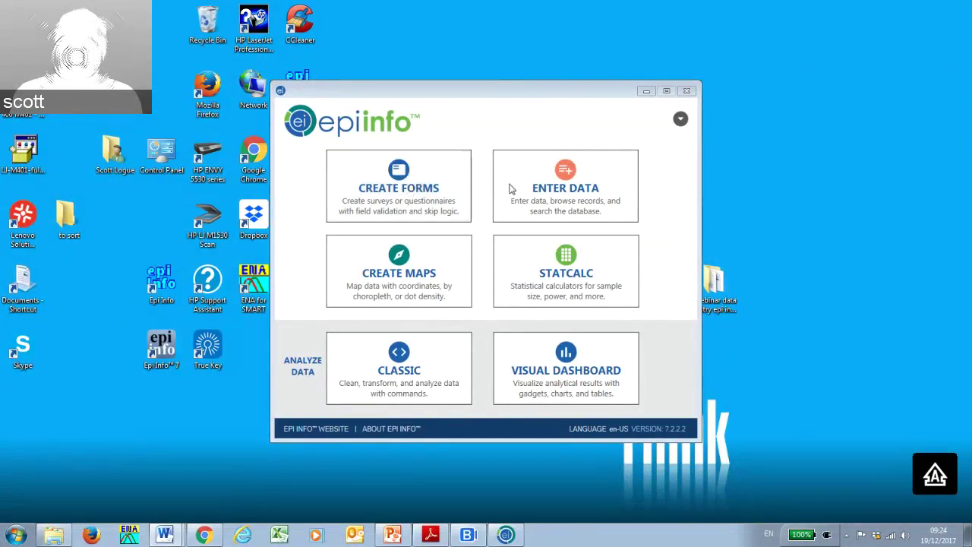
{"action": "left_click", "coordinate": [425, 189]}
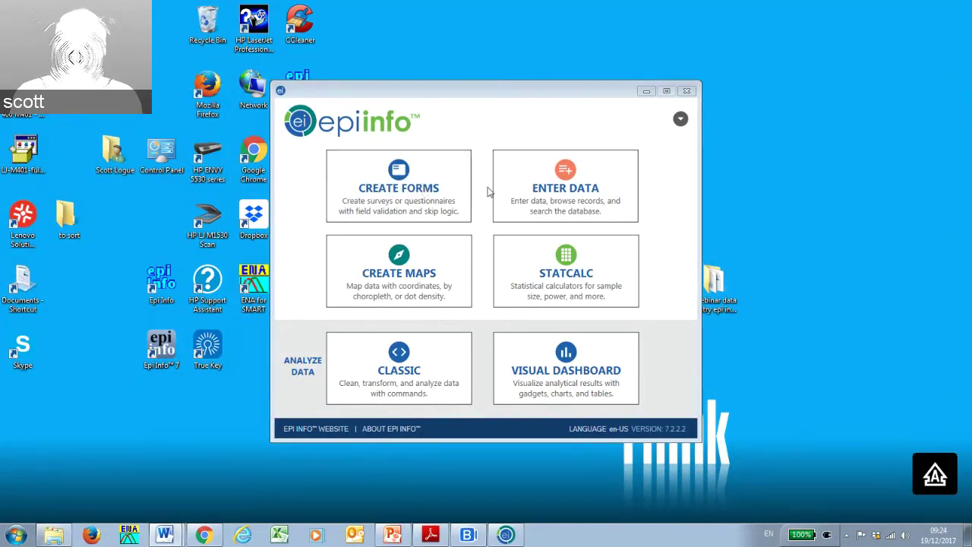
{"action": "left_click", "coordinate": [408, 191]}
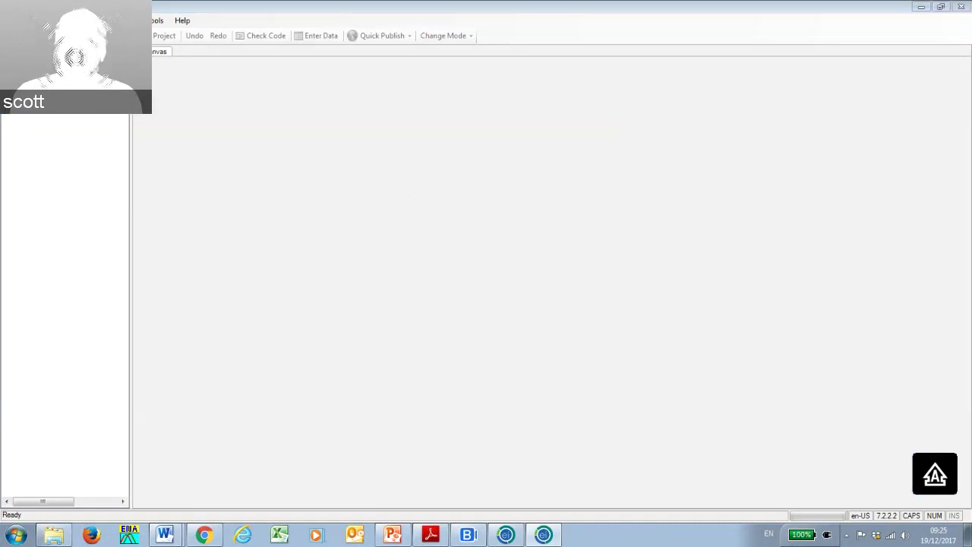
{"action": "key", "text": "ctrl+o"}
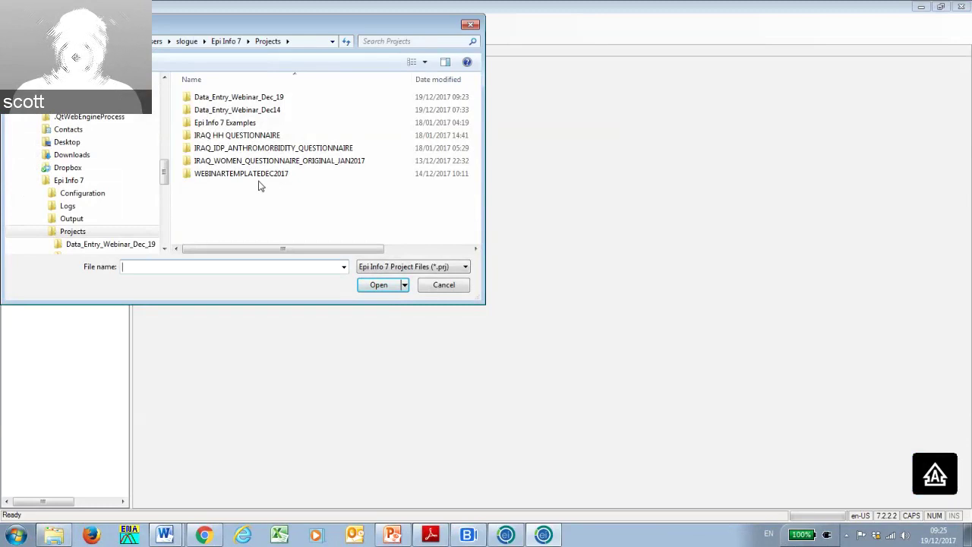
{"action": "double_click", "coordinate": [247, 98]}
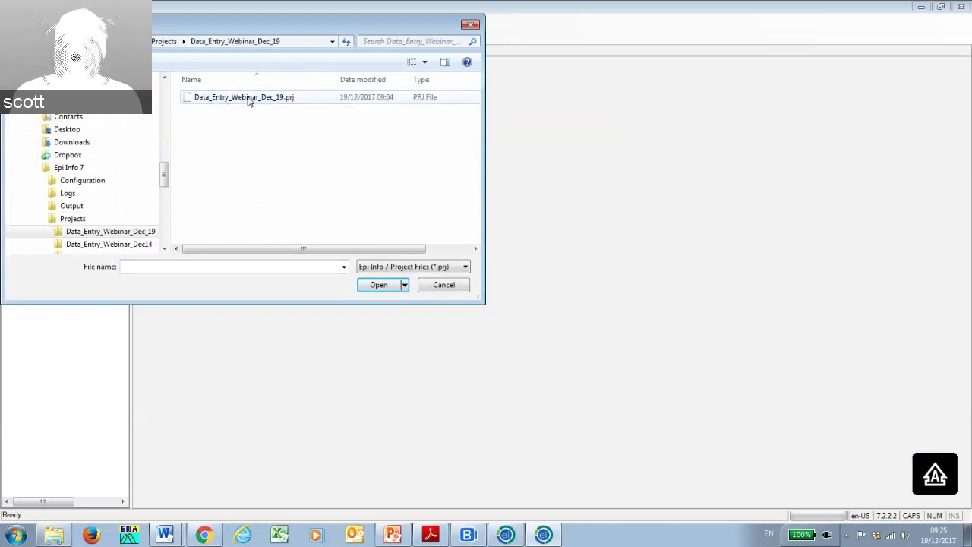
{"action": "double_click", "coordinate": [247, 98]}
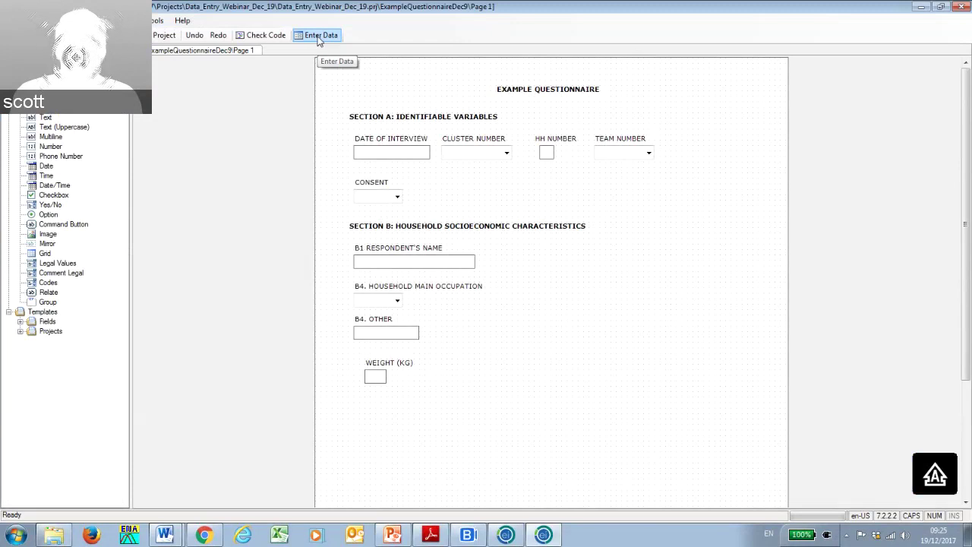
{"action": "left_click", "coordinate": [319, 39]}
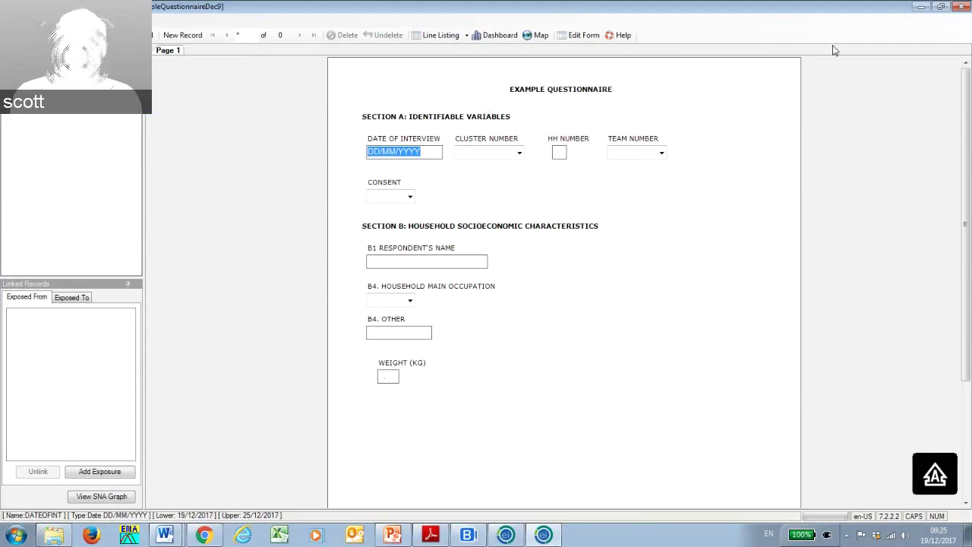
Close this form and open the WEBINARTEMPLATEDEC2017 project's sample questionnaire for data entry, without providing a default location.
{"action": "left_click", "coordinate": [959, 11]}
{"action": "left_click", "coordinate": [417, 183]}
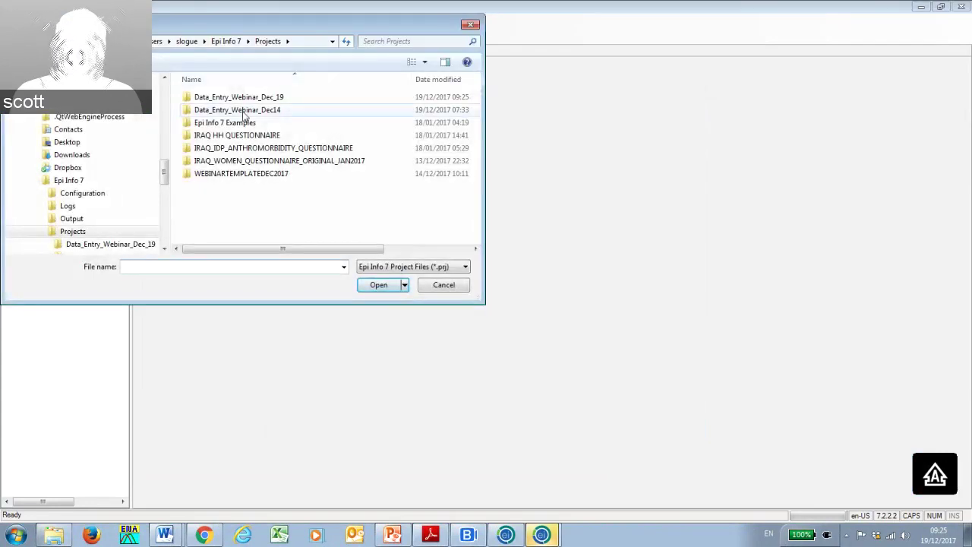
{"action": "double_click", "coordinate": [240, 177]}
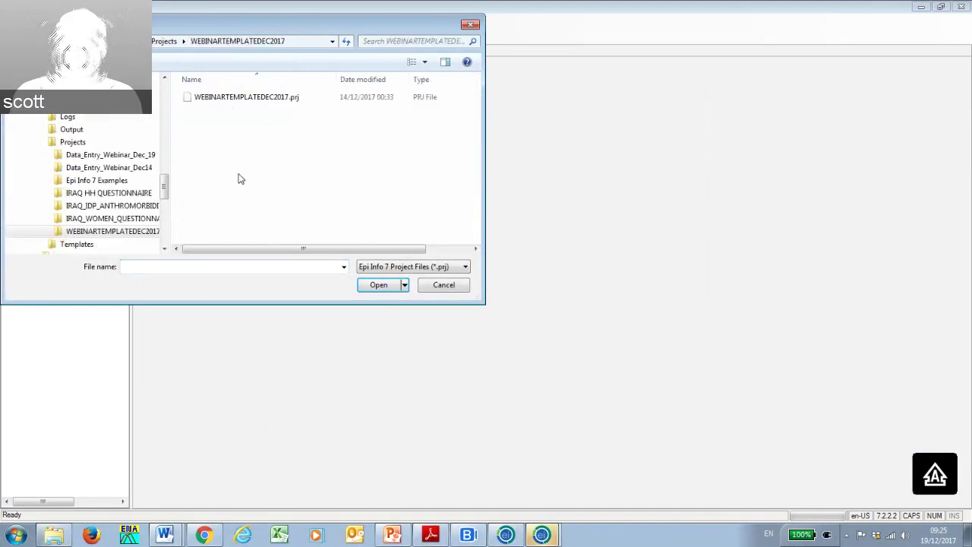
{"action": "double_click", "coordinate": [244, 98]}
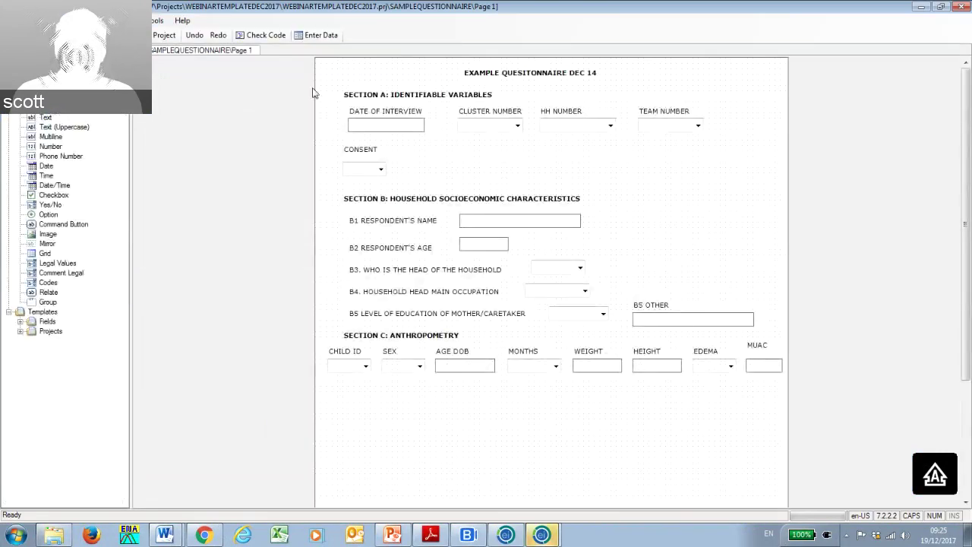
{"action": "left_click", "coordinate": [319, 42]}
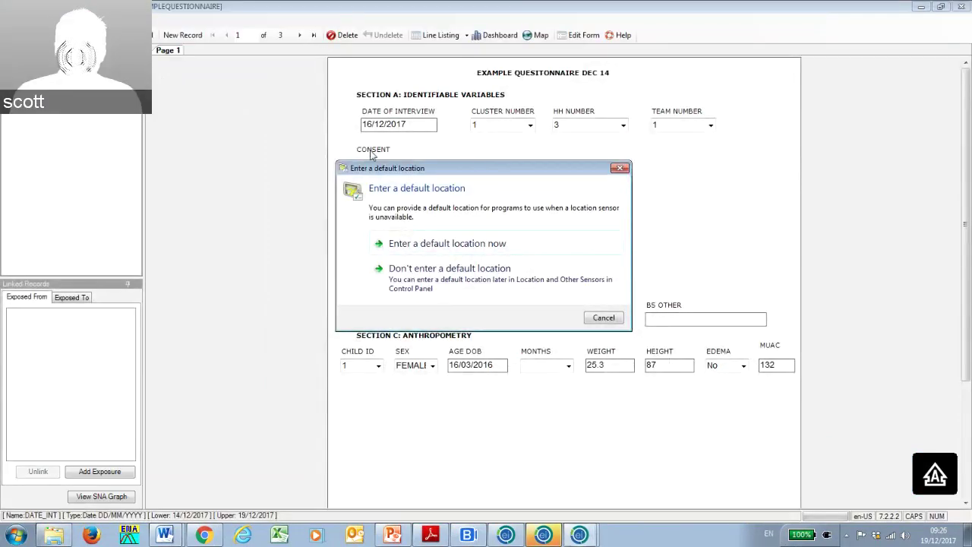
{"action": "left_click", "coordinate": [620, 168]}
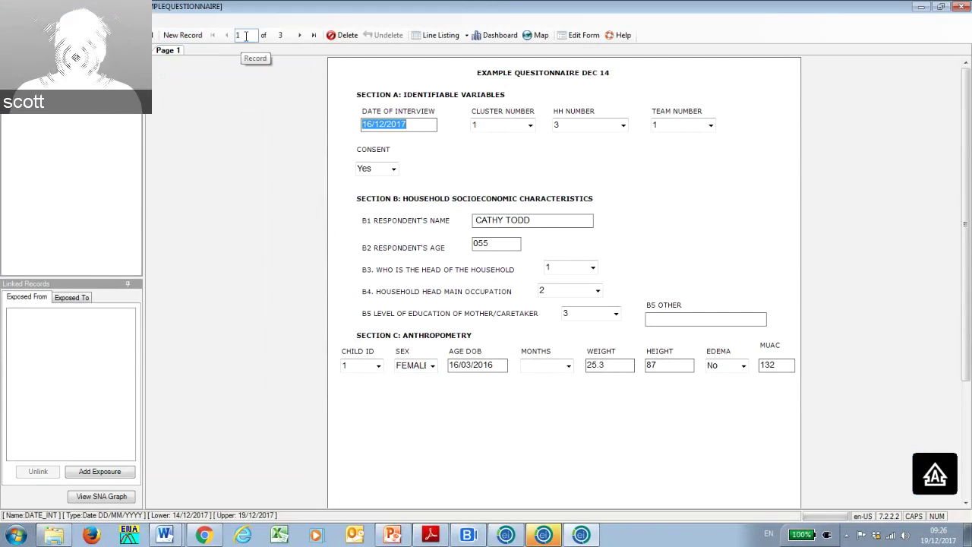
Review the existing records one by one, from the first through the third.
{"action": "left_click", "coordinate": [459, 131]}
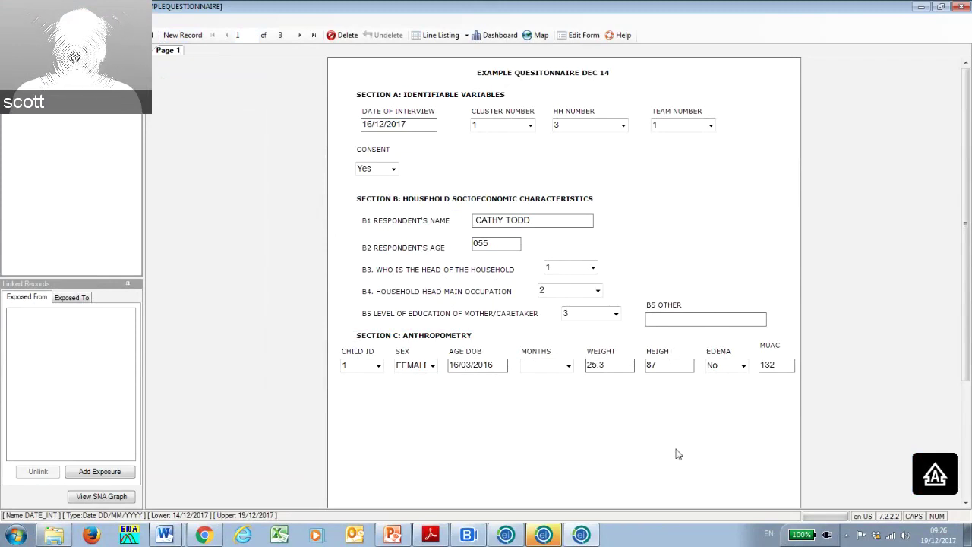
{"action": "scroll", "coordinate": [698, 434], "scroll_direction": "down", "scroll_amount": 5}
{"action": "scroll", "coordinate": [698, 435], "scroll_direction": "up", "scroll_amount": 4}
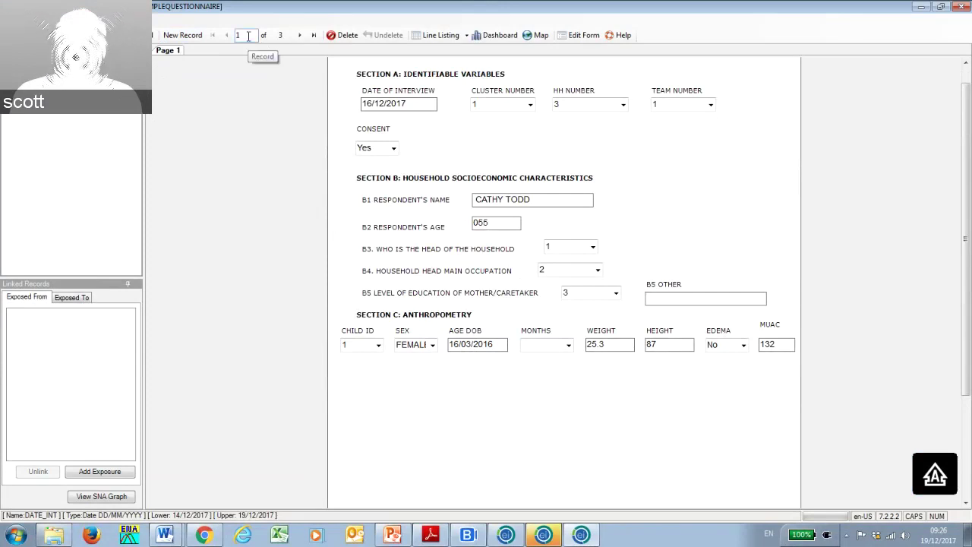
{"action": "left_click", "coordinate": [299, 36]}
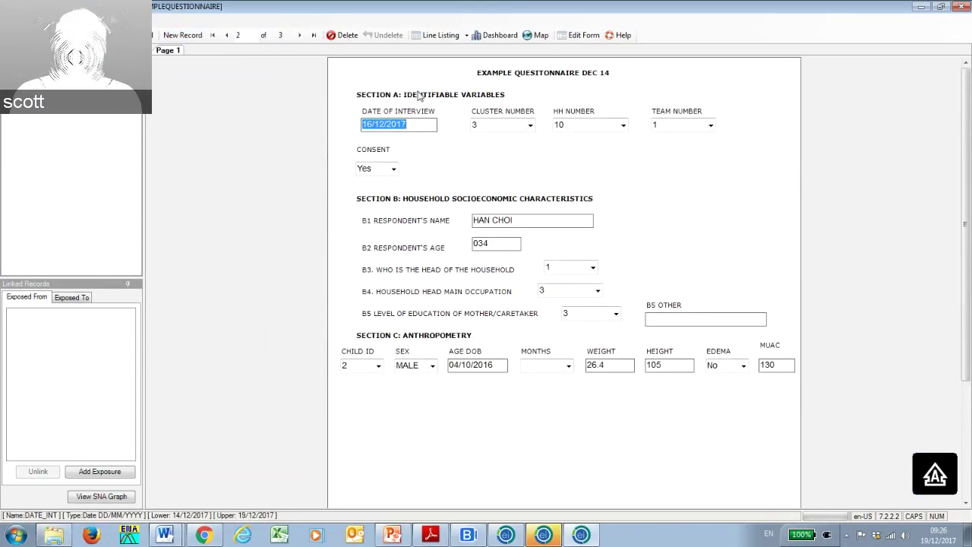
{"action": "left_click", "coordinate": [299, 35]}
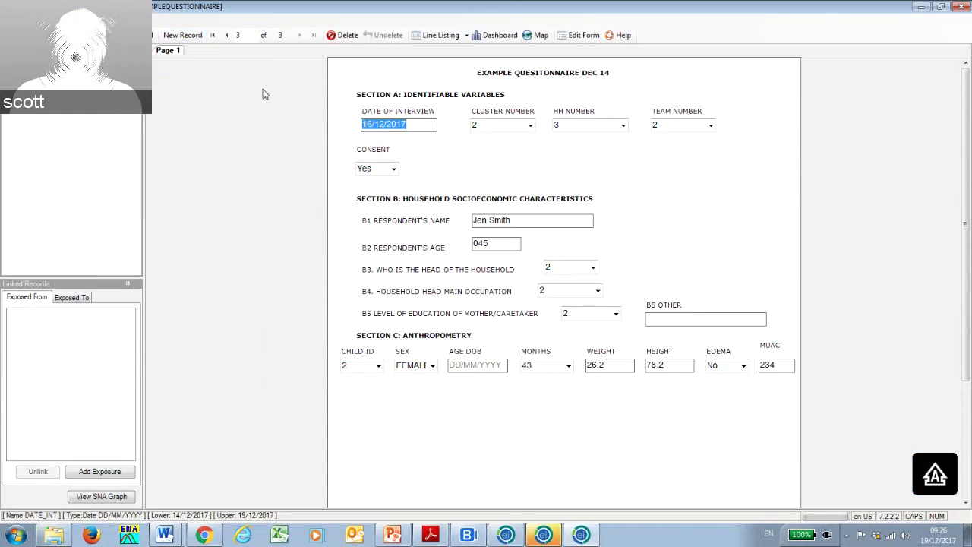
Start a new record and try to set the date of interview to 13/12/2017.
{"action": "left_click", "coordinate": [187, 36]}
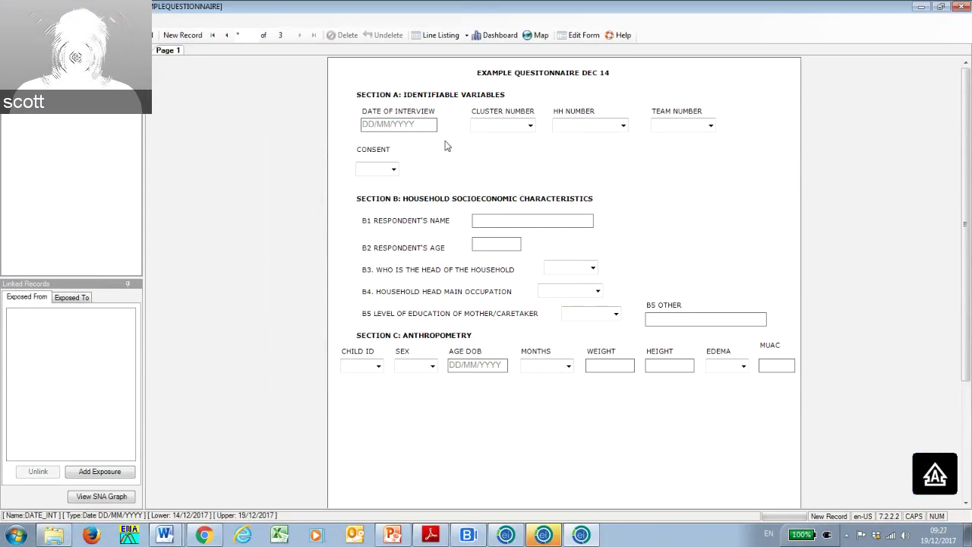
{"action": "left_click", "coordinate": [414, 123]}
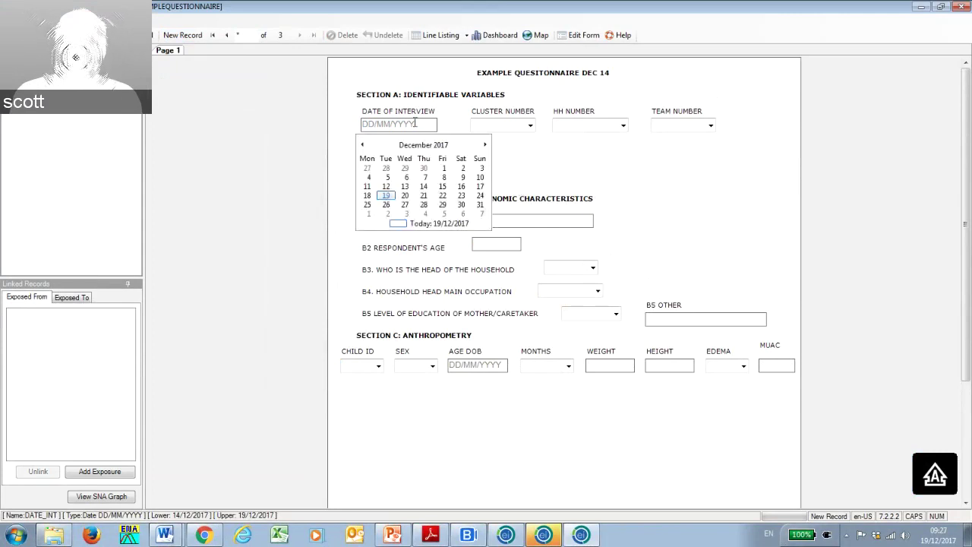
{"action": "left_click", "coordinate": [405, 186]}
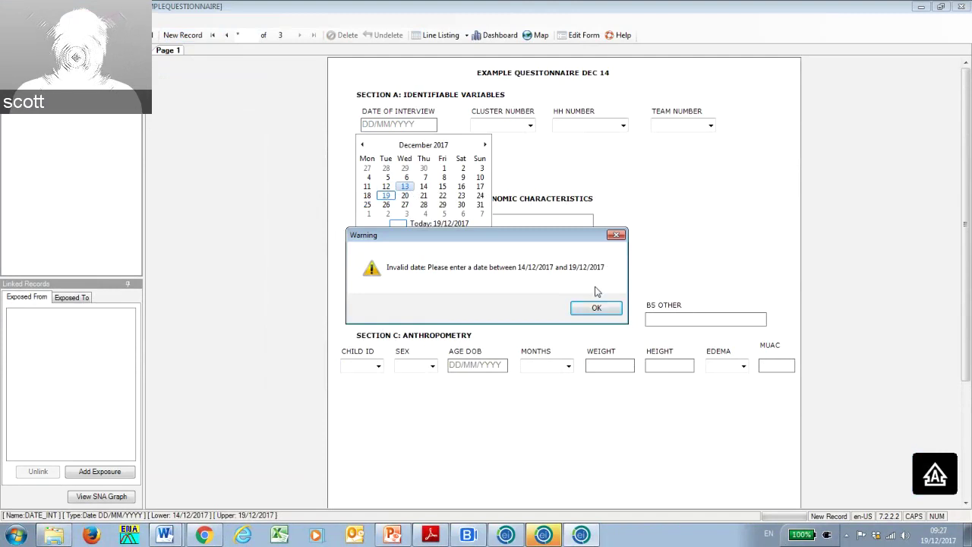
{"action": "left_click", "coordinate": [594, 310]}
Try 21/12/2017 as the date of interview, and set it to 15/12/2017 instead.
{"action": "left_click", "coordinate": [421, 125]}
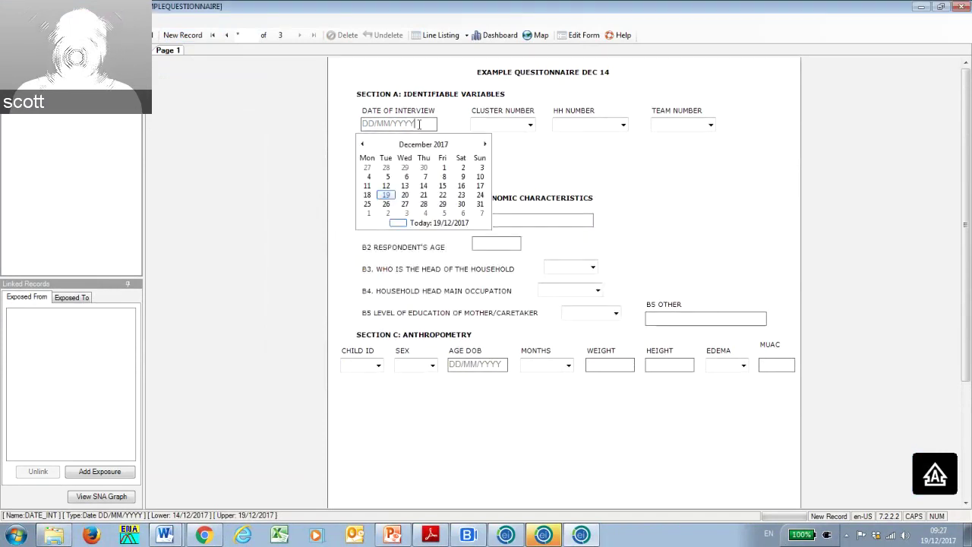
{"action": "left_click", "coordinate": [423, 195]}
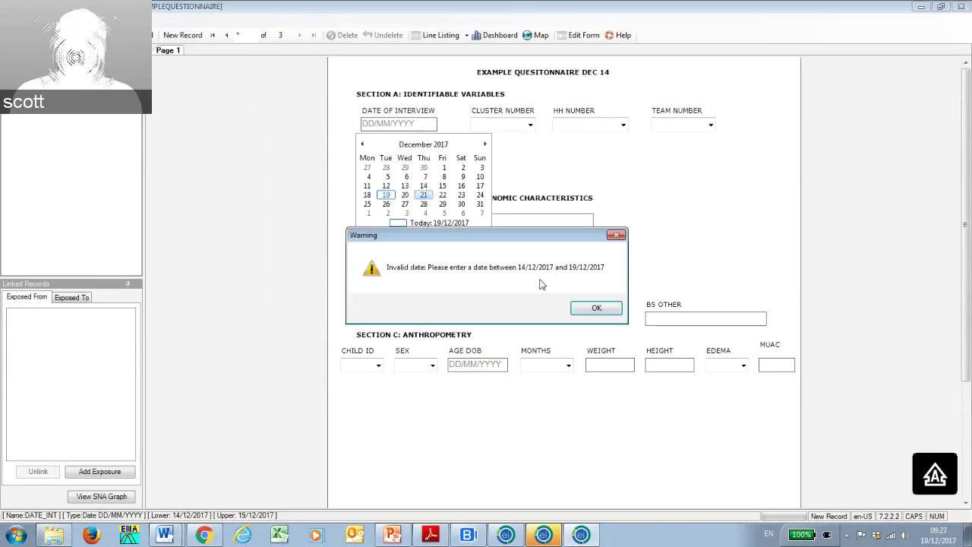
{"action": "left_click", "coordinate": [596, 308]}
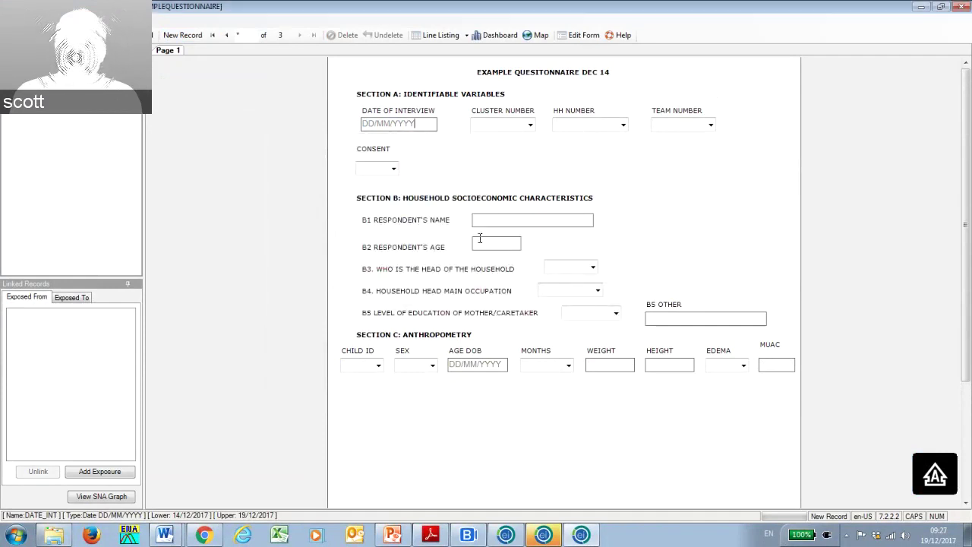
{"action": "left_click", "coordinate": [413, 123]}
{"action": "left_click", "coordinate": [442, 186]}
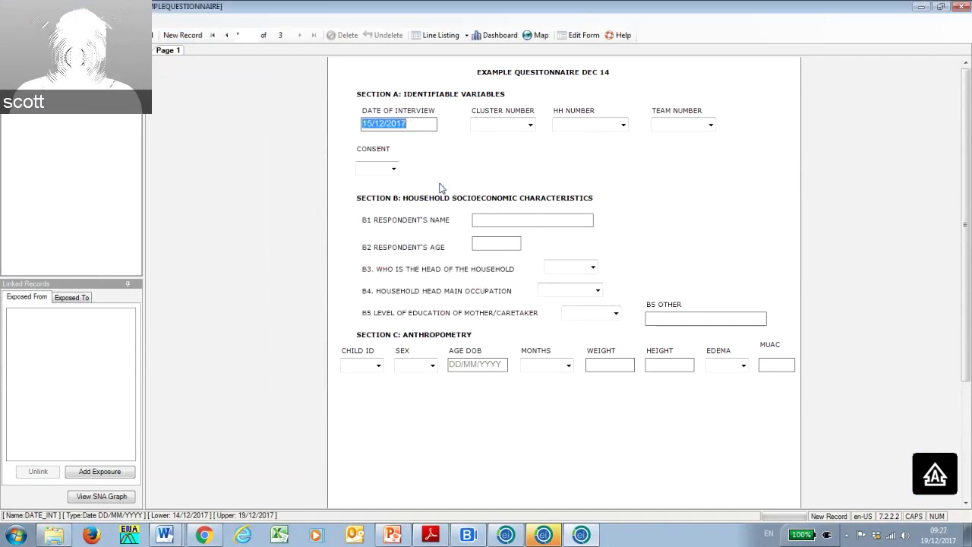
Fill in Section A with cluster number 3, HH number 5, team number 2 and consent Yes.
{"action": "left_click", "coordinate": [529, 126]}
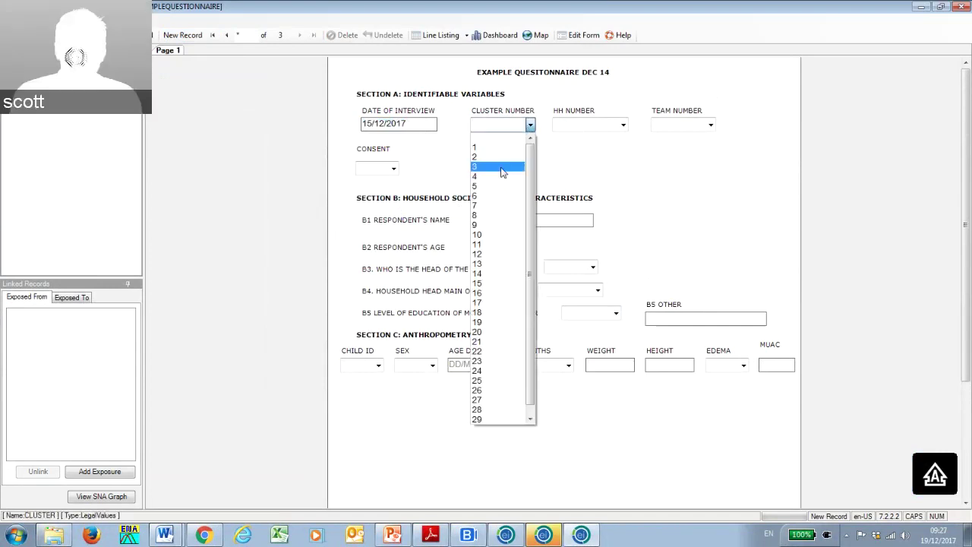
{"action": "left_click", "coordinate": [479, 162]}
{"action": "left_click", "coordinate": [622, 125]}
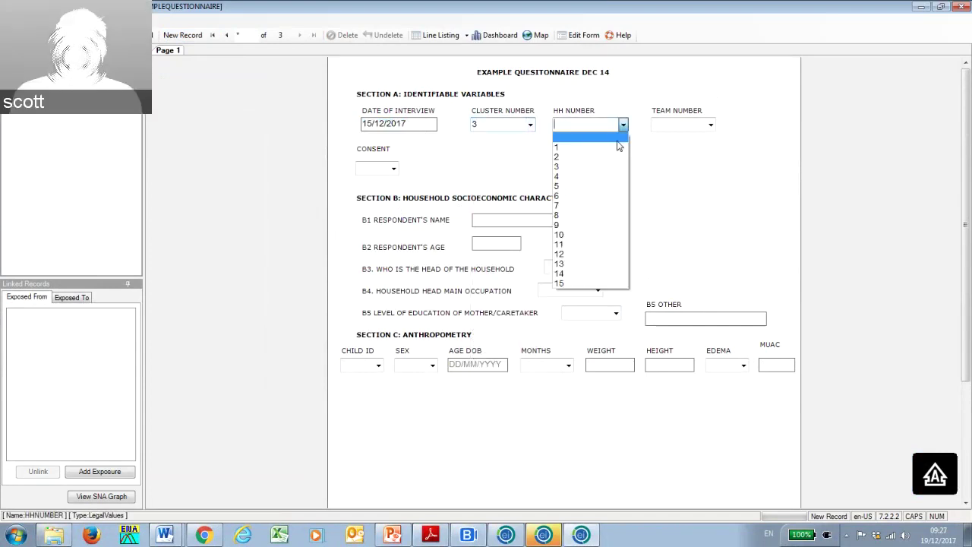
{"action": "left_click", "coordinate": [600, 186]}
{"action": "left_click", "coordinate": [710, 126]}
{"action": "left_click", "coordinate": [691, 158]}
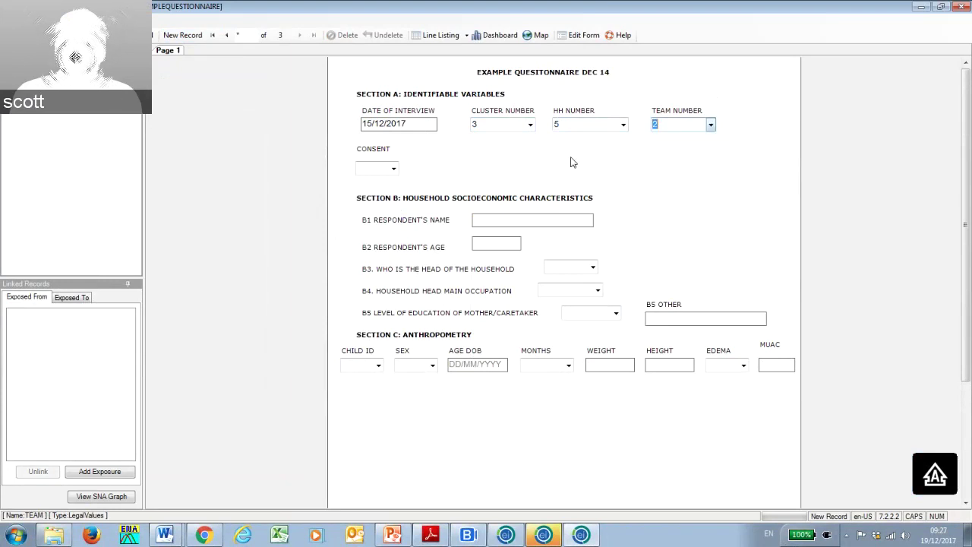
{"action": "left_click", "coordinate": [393, 168]}
{"action": "left_click", "coordinate": [383, 182]}
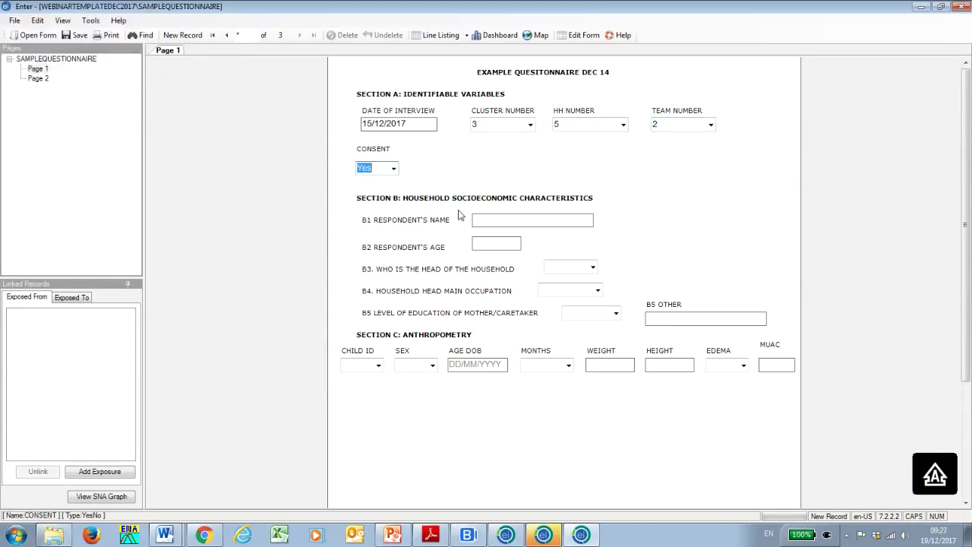
Enter TEST as the respondent's name, try 533 as the respondent's age, and set the age to 54 instead.
{"action": "left_click", "coordinate": [481, 220]}
{"action": "type", "text": "TEST"}
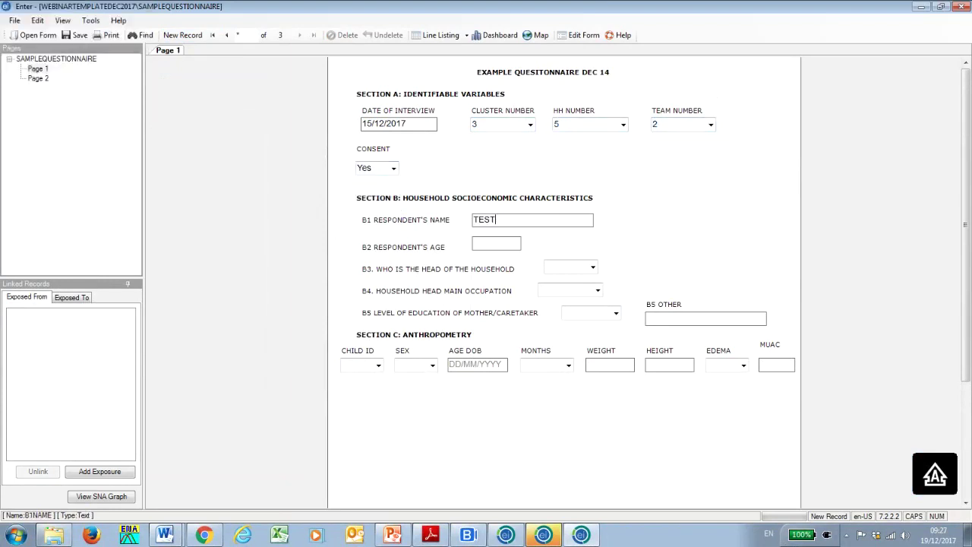
{"action": "left_click", "coordinate": [485, 241]}
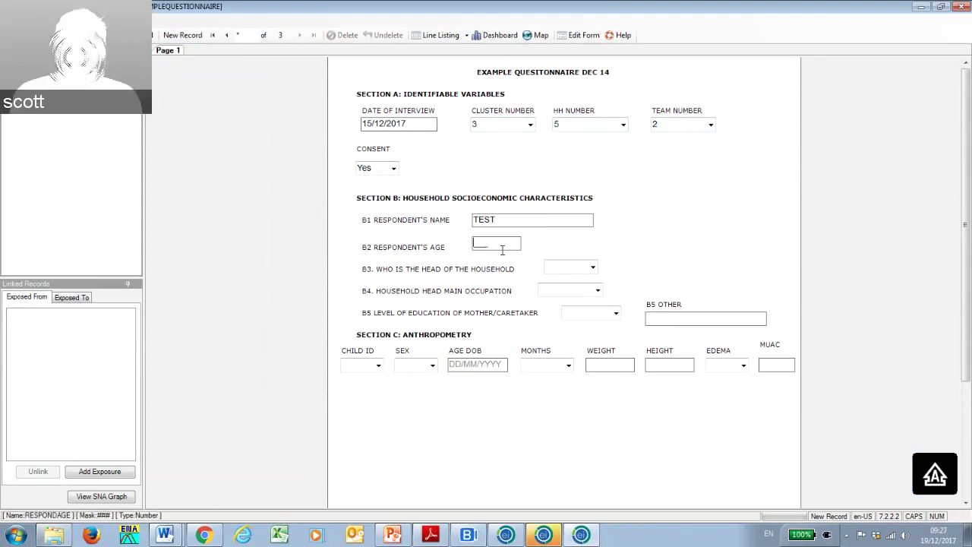
{"action": "type", "text": "5"}
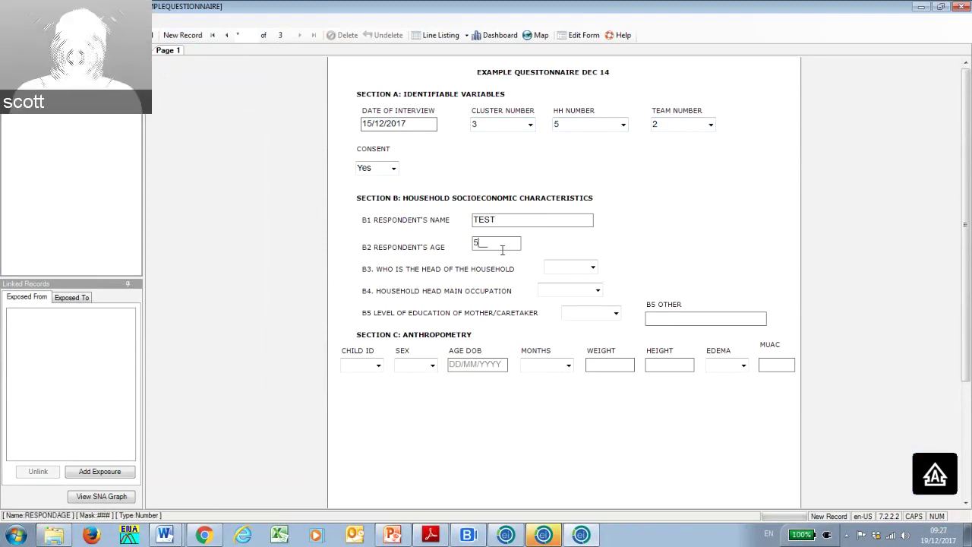
{"action": "type", "text": "33"}
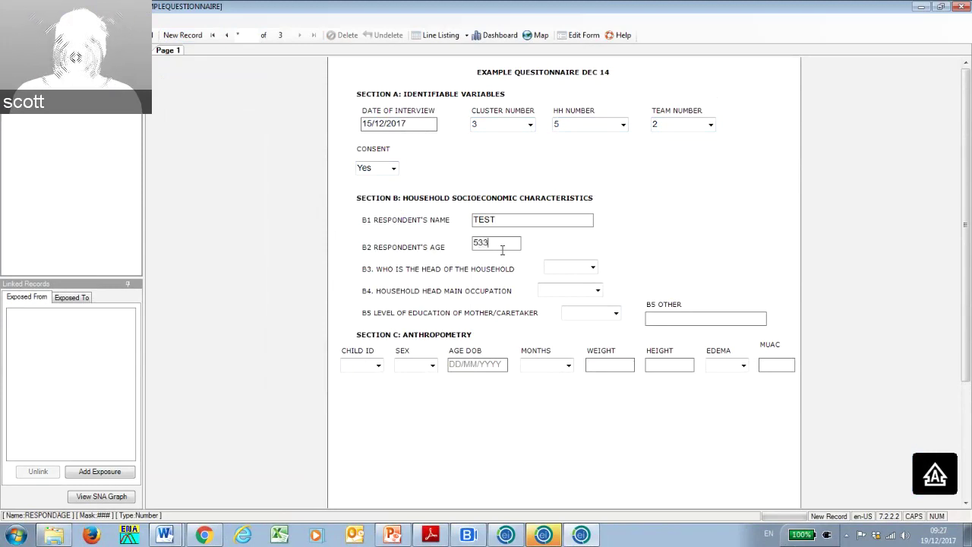
{"action": "key", "text": "BackSpace"}
{"action": "key", "text": "BackSpace"}
{"action": "key", "text": "BackSpace"}
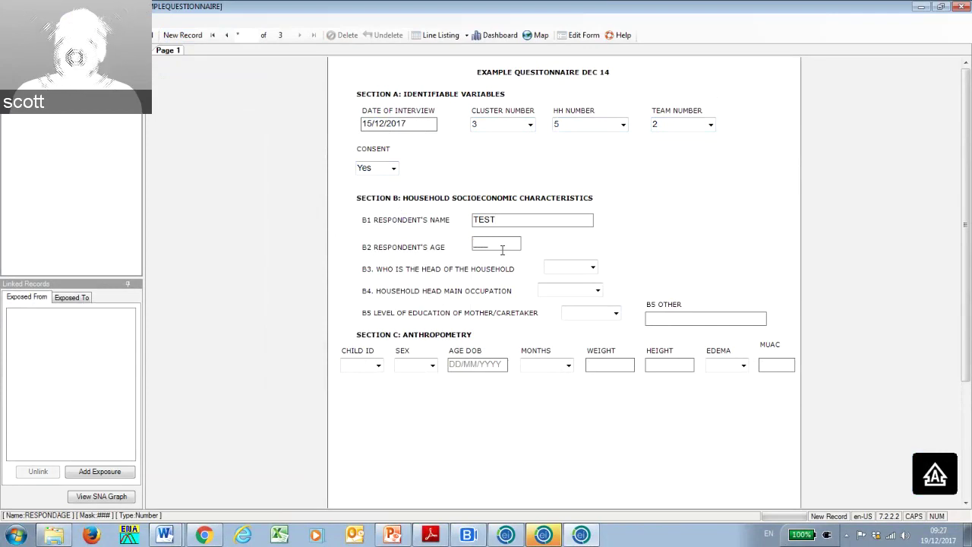
{"action": "type", "text": "54"}
Set the head of the household to 1, the household head's main occupation to 2 and the mother's education level to 2.
{"action": "left_click", "coordinate": [571, 268]}
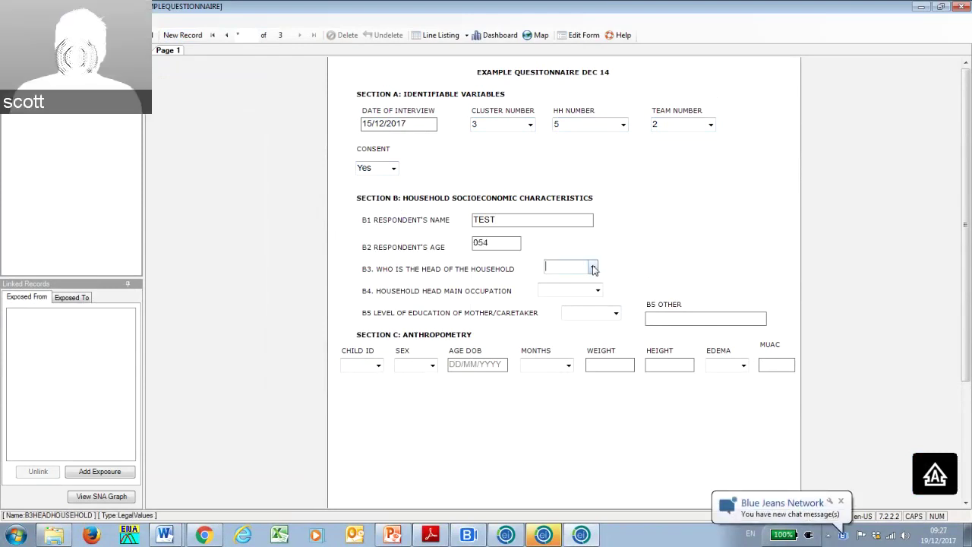
{"action": "left_click", "coordinate": [593, 268]}
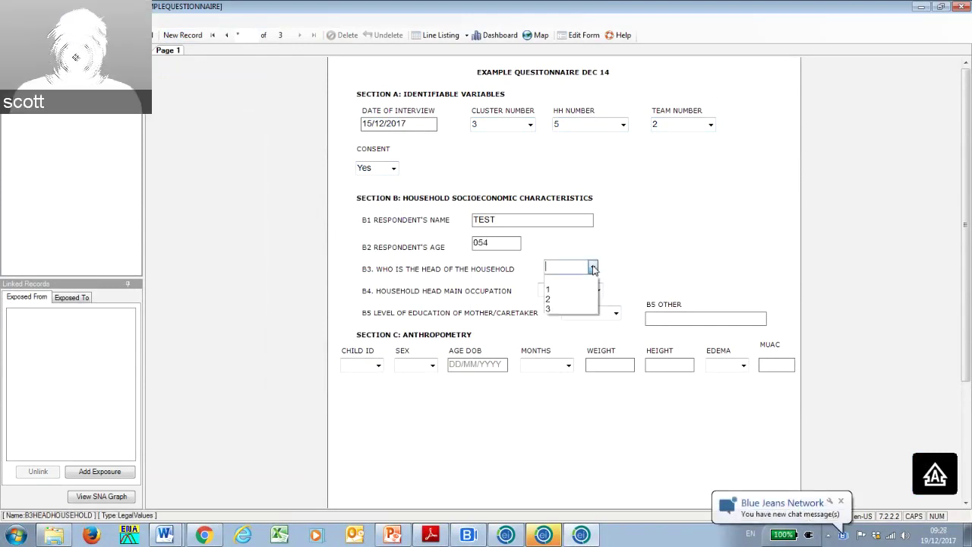
{"action": "left_click", "coordinate": [563, 291]}
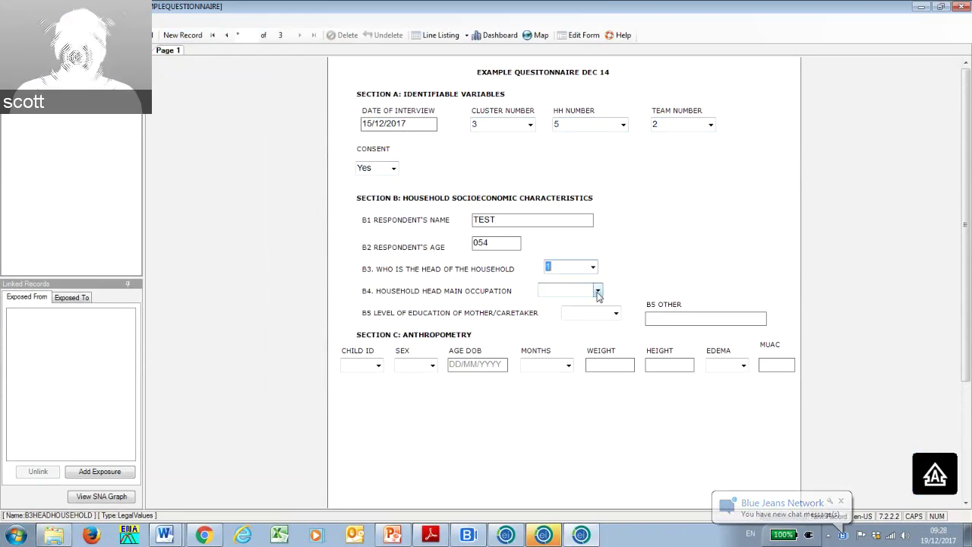
{"action": "left_click", "coordinate": [598, 292]}
{"action": "left_click", "coordinate": [581, 320]}
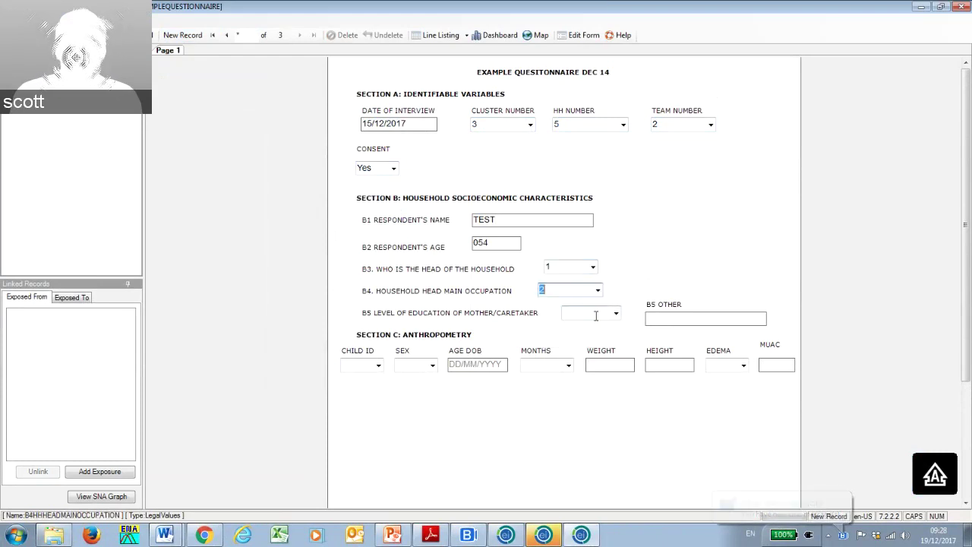
{"action": "left_click", "coordinate": [615, 313]}
{"action": "left_click", "coordinate": [580, 342]}
In Section C, set the child ID to 1 and the sex to FEMALE, and pick the child's date of birth from the calendar.
{"action": "left_click", "coordinate": [375, 365]}
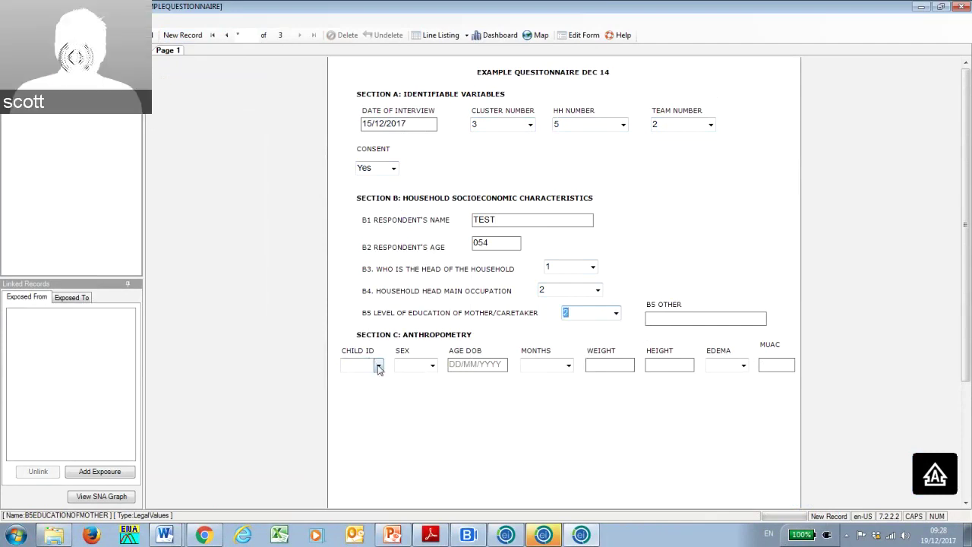
{"action": "left_click", "coordinate": [364, 387]}
{"action": "left_click", "coordinate": [432, 365]}
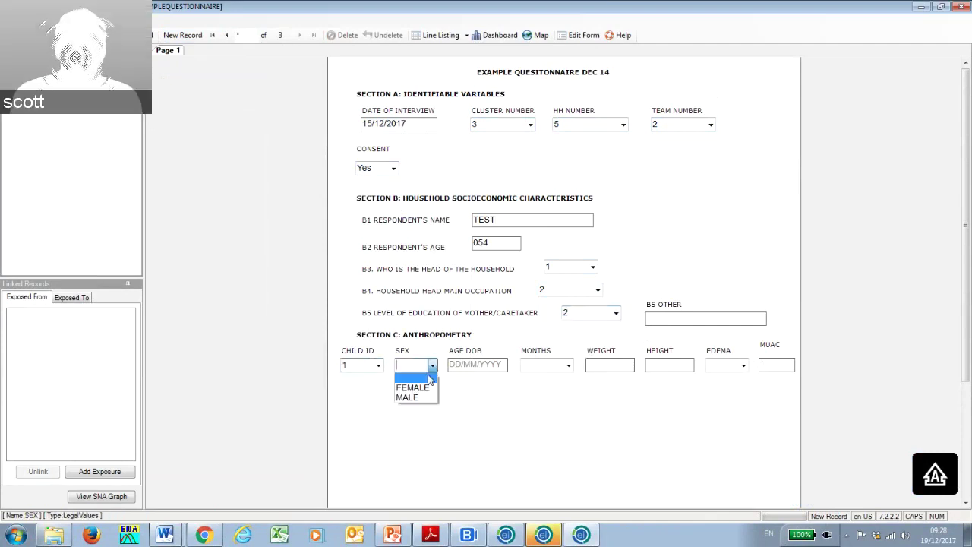
{"action": "left_click", "coordinate": [425, 389]}
{"action": "left_click", "coordinate": [486, 364]}
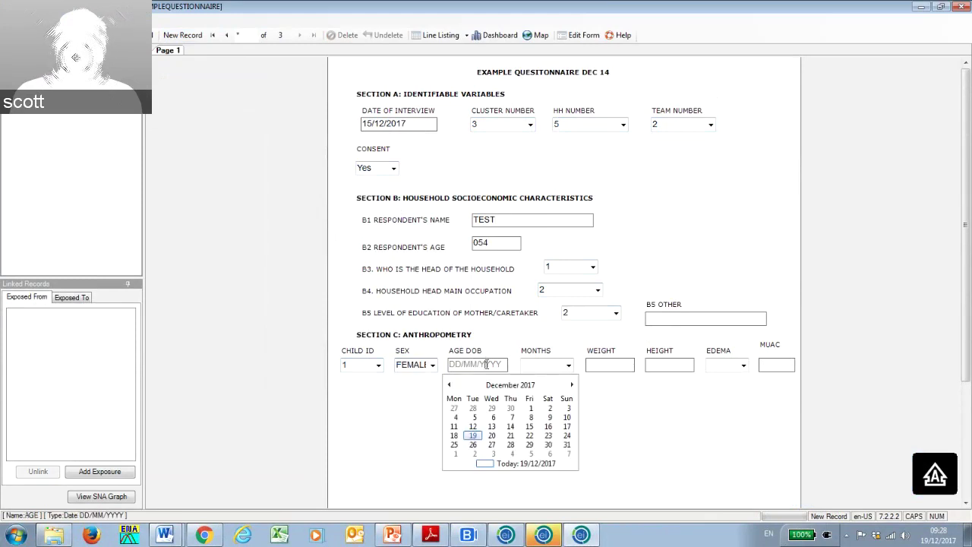
{"action": "left_click", "coordinate": [449, 385]}
{"action": "left_click", "coordinate": [449, 386]}
{"action": "left_click", "coordinate": [449, 385]}
{"action": "left_click", "coordinate": [448, 386]}
{"action": "left_click", "coordinate": [449, 386]}
{"action": "left_click", "coordinate": [449, 385]}
{"action": "left_click", "coordinate": [449, 386]}
{"action": "left_click", "coordinate": [449, 385]}
{"action": "left_click", "coordinate": [448, 386]}
{"action": "left_click", "coordinate": [491, 427]}
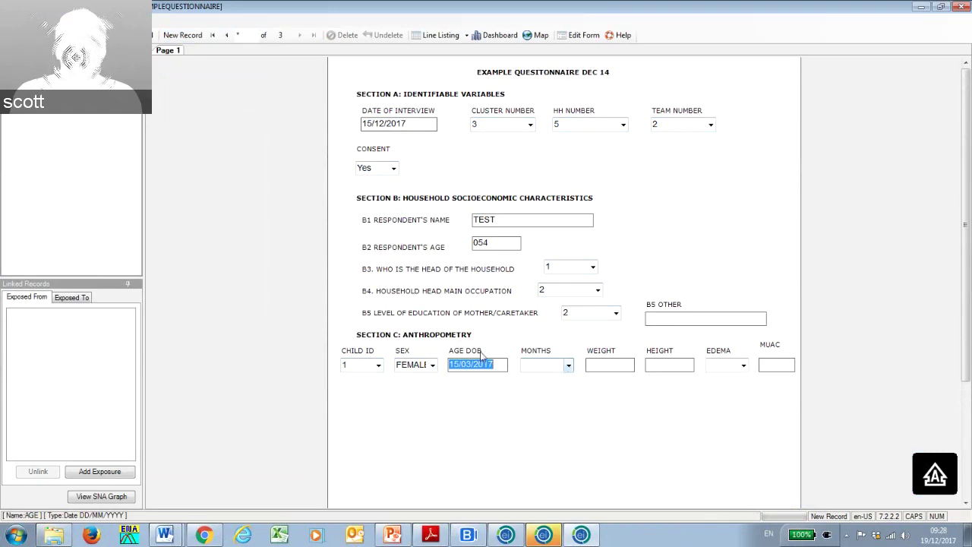
Enter weight 22.3, height 55.8, edema Yes and MUAC 123 for the child, and continue to page 2.
{"action": "left_click", "coordinate": [630, 365]}
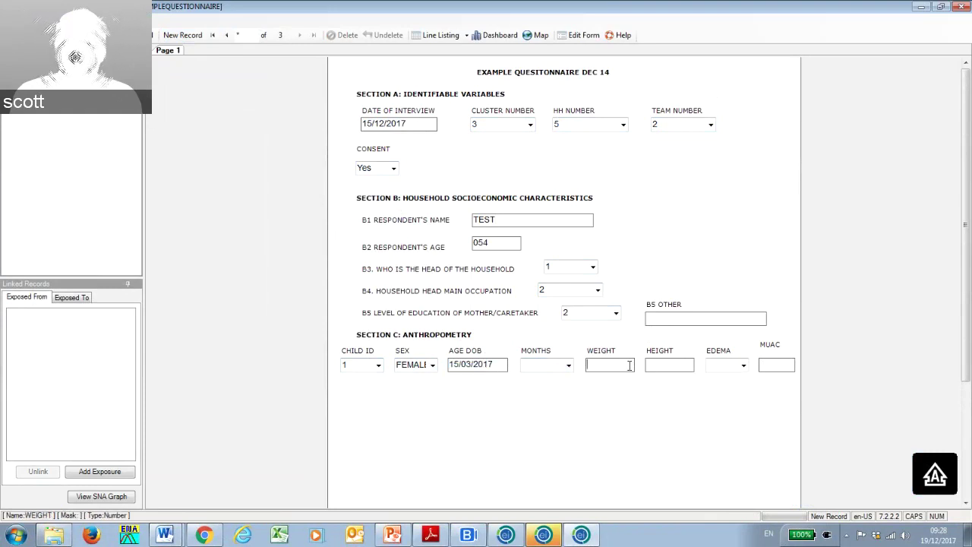
{"action": "type", "text": "22.3"}
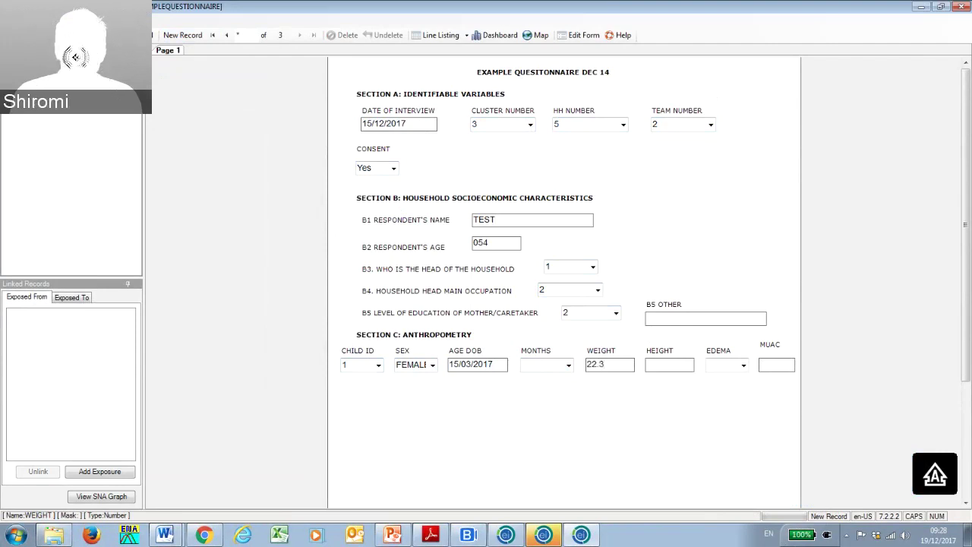
{"action": "left_click", "coordinate": [671, 365]}
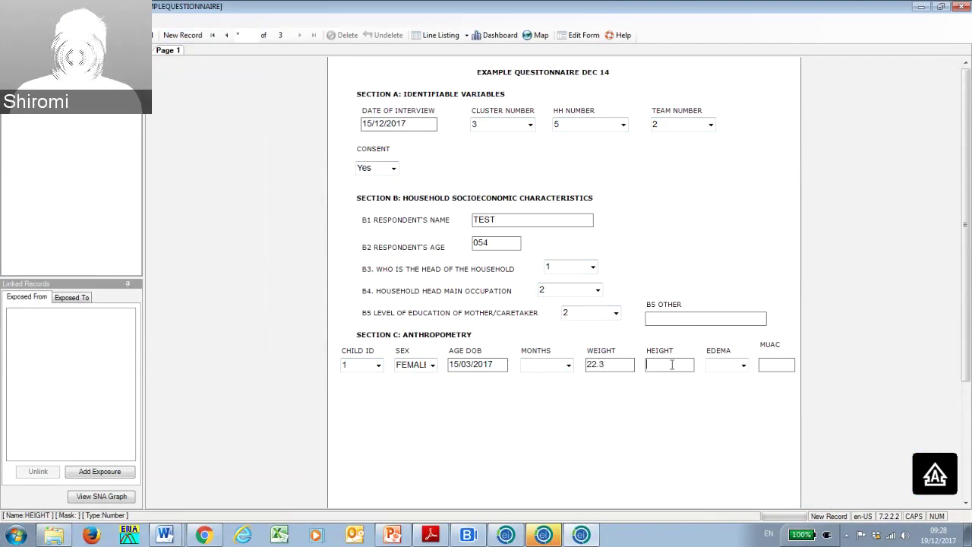
{"action": "type", "text": "55.8"}
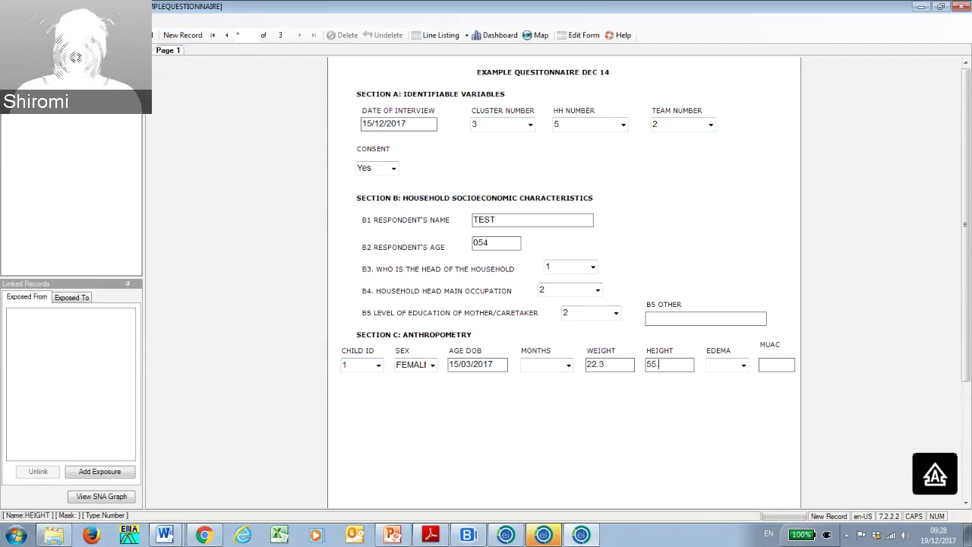
{"action": "left_click", "coordinate": [725, 369]}
{"action": "left_click", "coordinate": [742, 365]}
{"action": "left_click", "coordinate": [718, 377]}
{"action": "left_click", "coordinate": [772, 365]}
{"action": "type", "text": "123"}
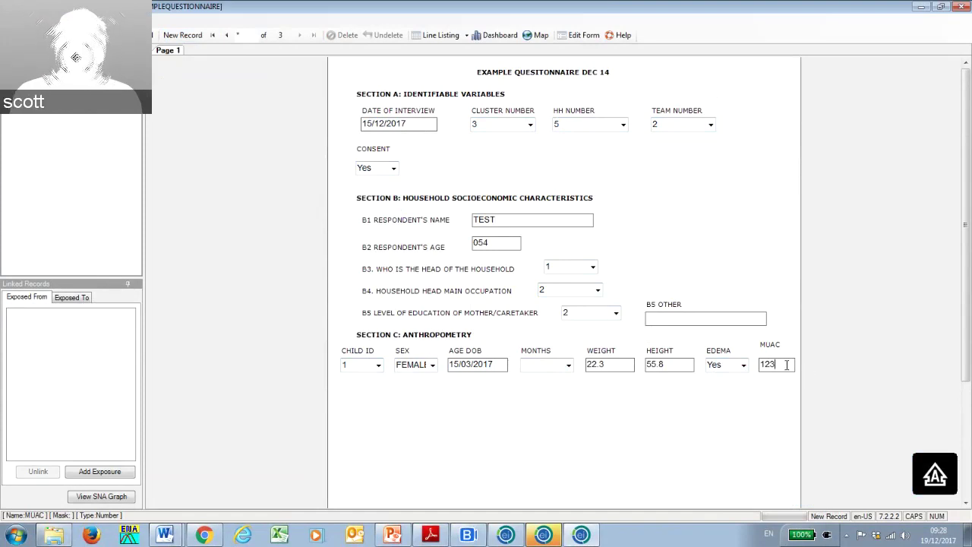
{"action": "key", "text": "Return"}
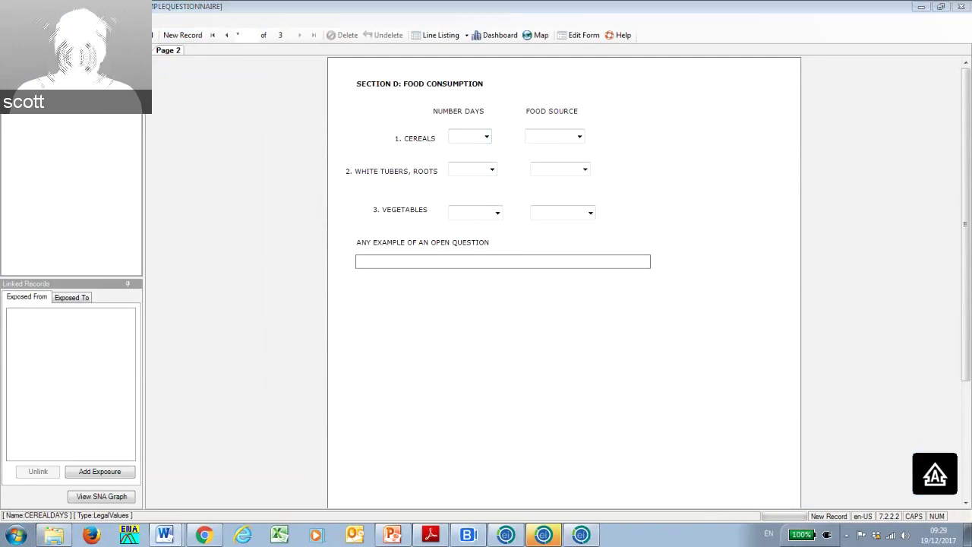
Switch to the Sample Questionnaire in Word, examine its food consumption table, and return to the Epi Info entry form.
{"action": "key", "text": "alt+Tab"}
{"action": "scroll", "coordinate": [668, 242], "scroll_direction": "down", "scroll_amount": 20}
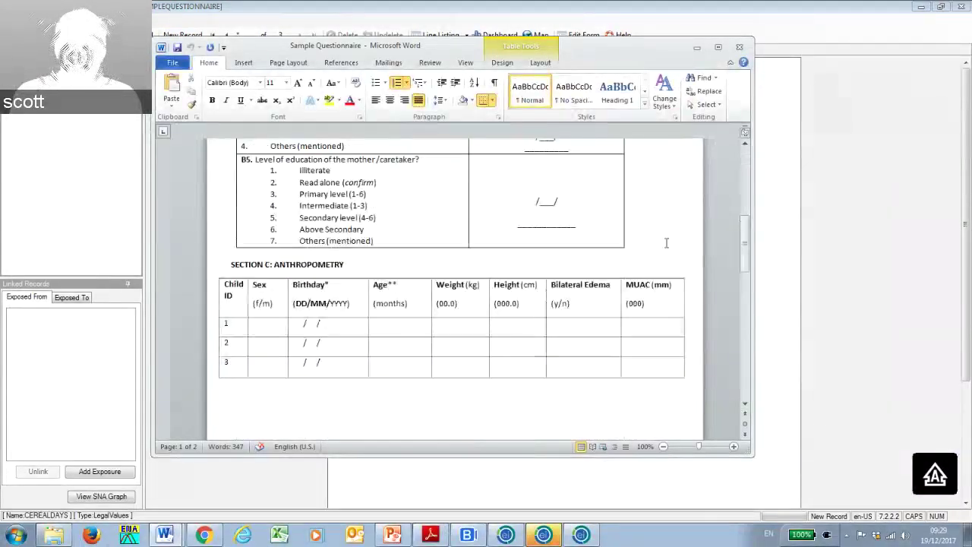
{"action": "scroll", "coordinate": [714, 239], "scroll_direction": "down", "scroll_amount": 3}
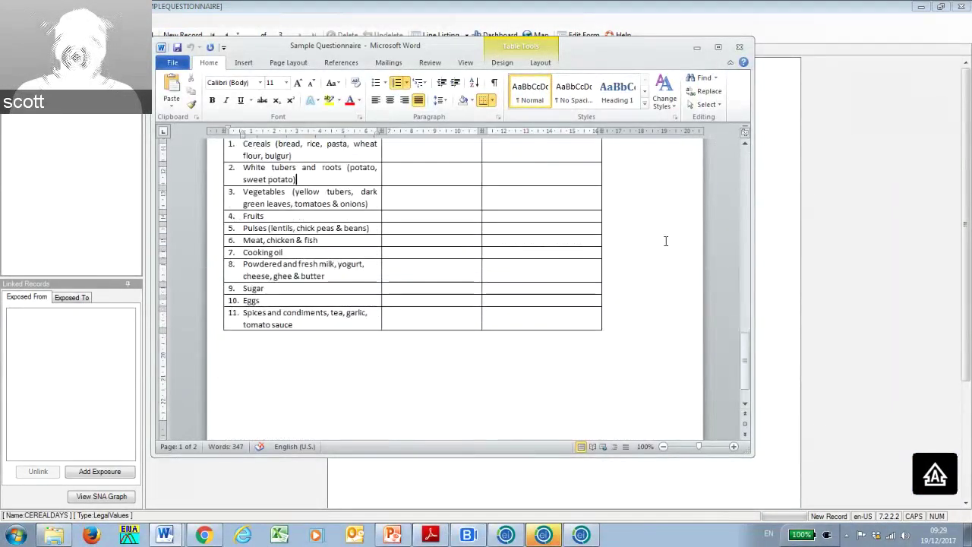
{"action": "scroll", "coordinate": [713, 240], "scroll_direction": "up", "scroll_amount": 3}
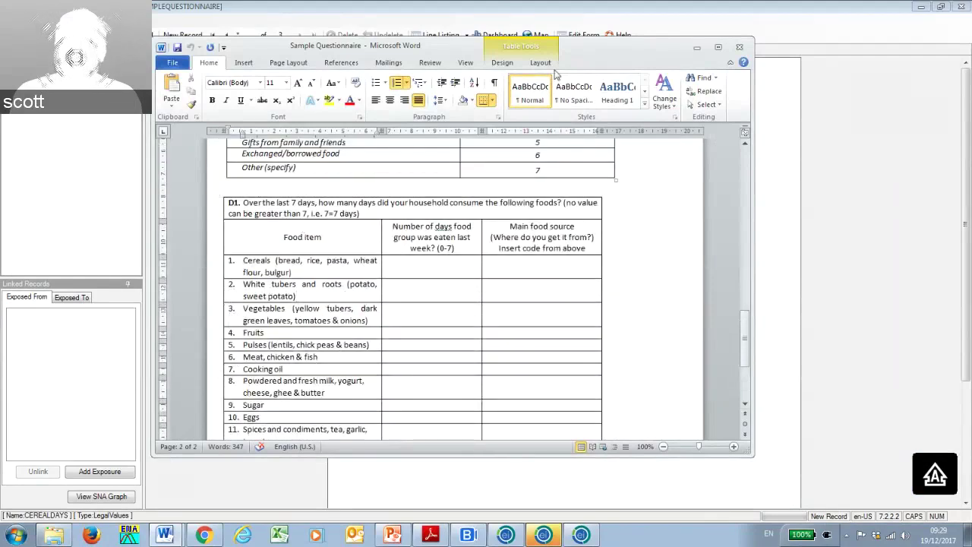
{"action": "key", "text": "alt+Tab"}
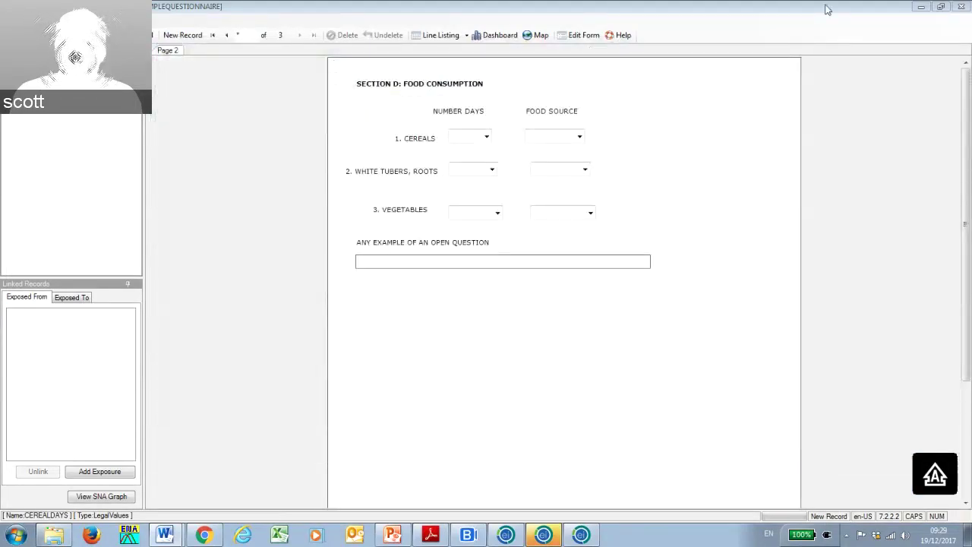
Place the entry form and the Word questionnaire side by side to compare the food consumption section, and return to the full-size entry form.
{"action": "double_click", "coordinate": [809, 7]}
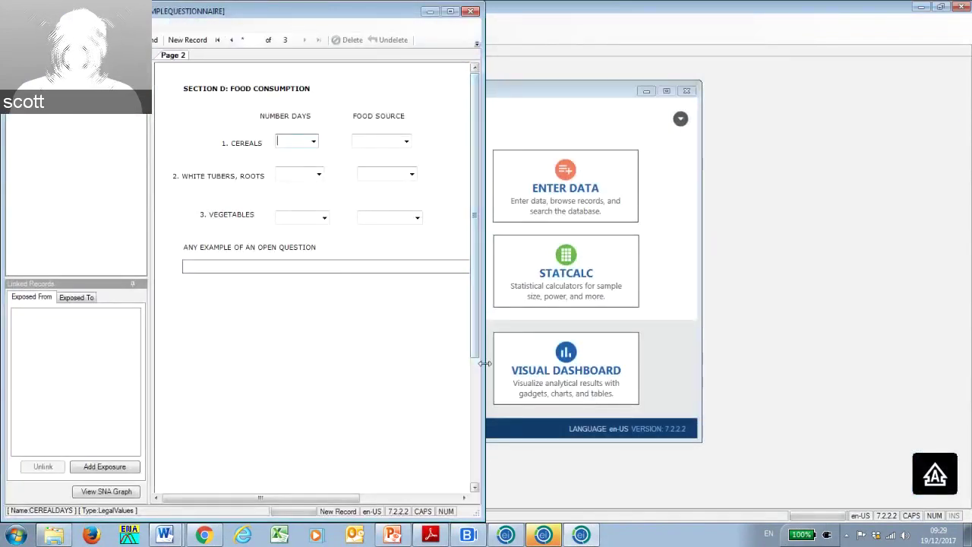
{"action": "left_click_drag", "start_coordinate": [486, 362], "coordinate": [574, 355]}
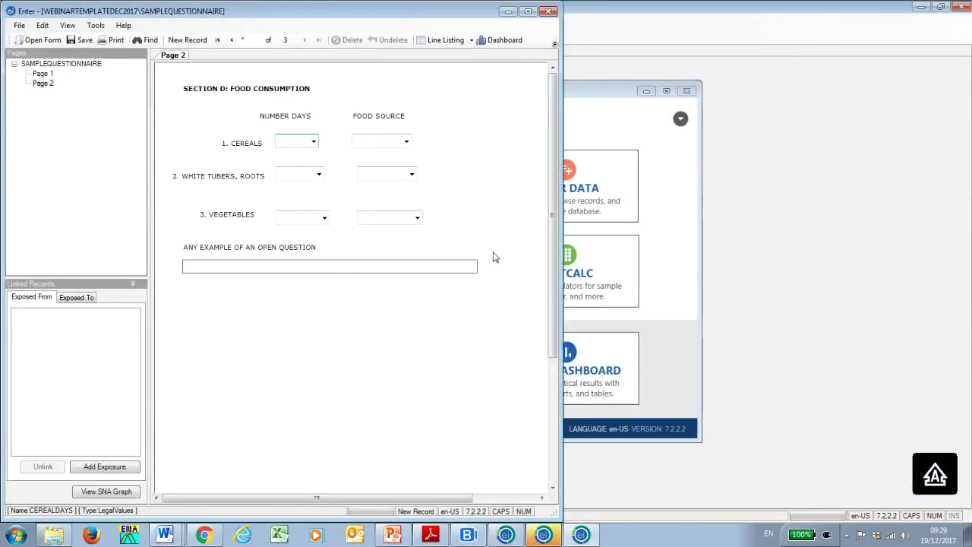
{"action": "key", "text": "alt+Tab"}
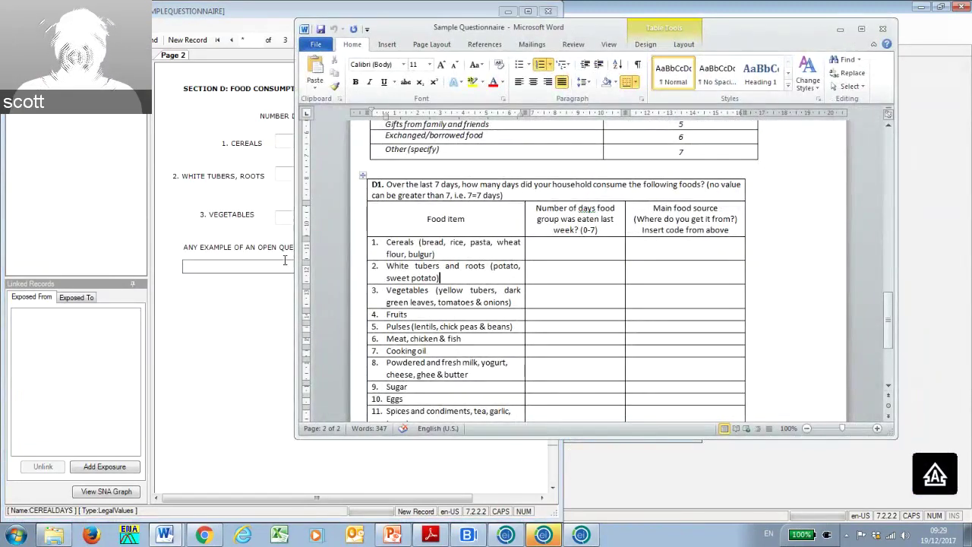
{"action": "left_click_drag", "start_coordinate": [299, 272], "coordinate": [593, 271]}
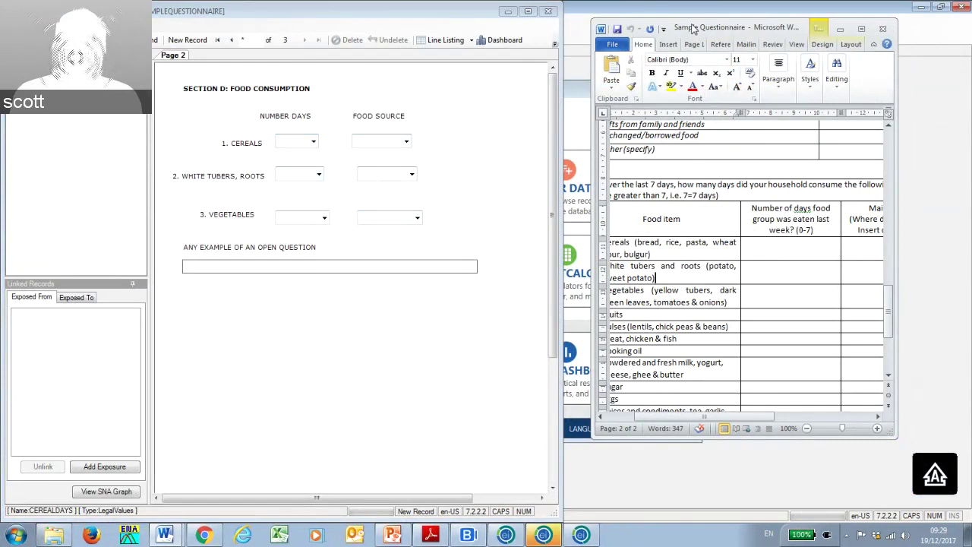
{"action": "left_click", "coordinate": [839, 28]}
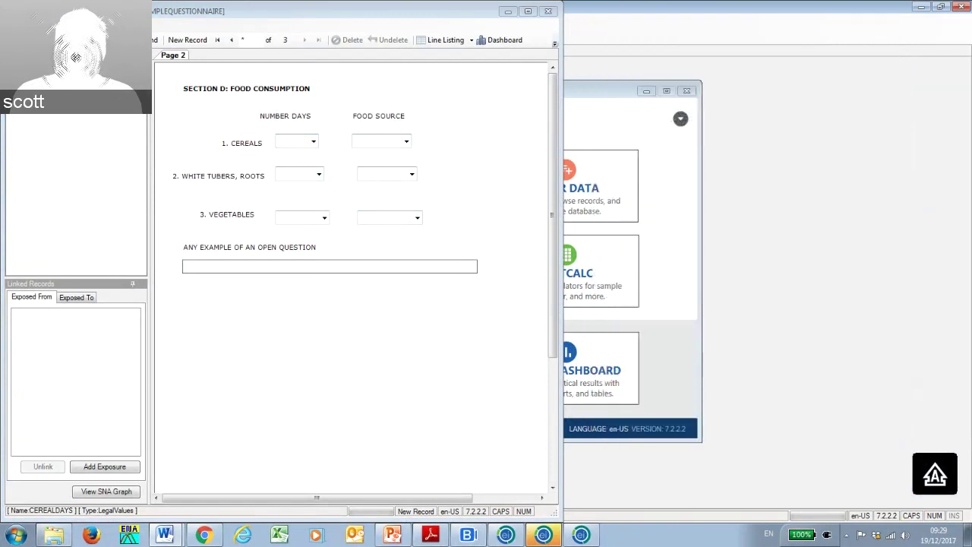
{"action": "double_click", "coordinate": [294, 13]}
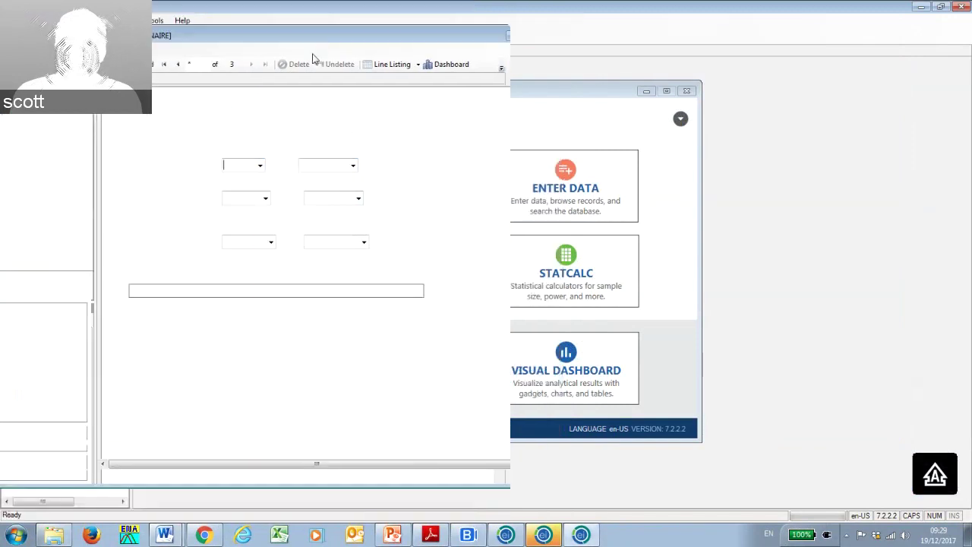
{"action": "left_click", "coordinate": [629, 59]}
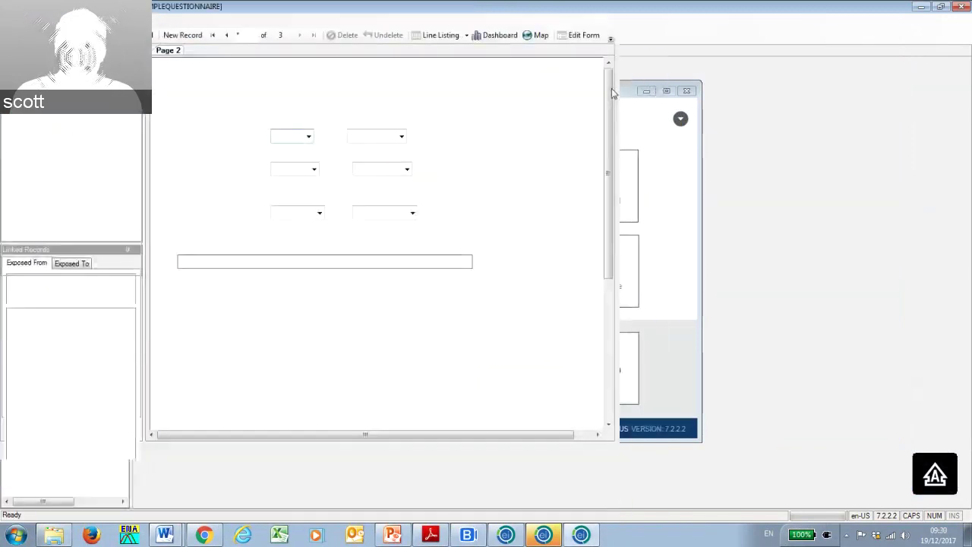
In Section D, set cereals to 3 days and source 2, white tubers to 2 days and source 2, and vegetables to 2 days and source 3.
{"action": "left_click", "coordinate": [486, 138]}
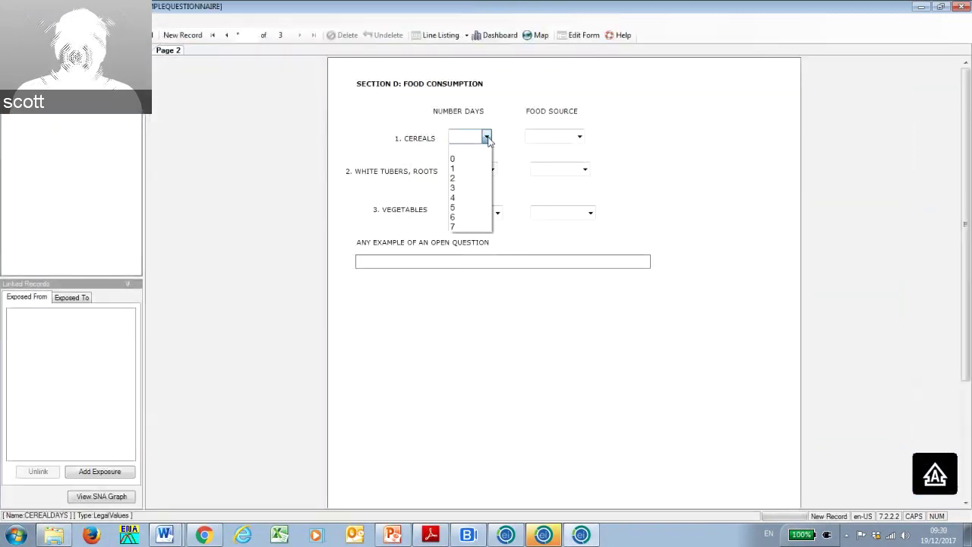
{"action": "left_click", "coordinate": [465, 188]}
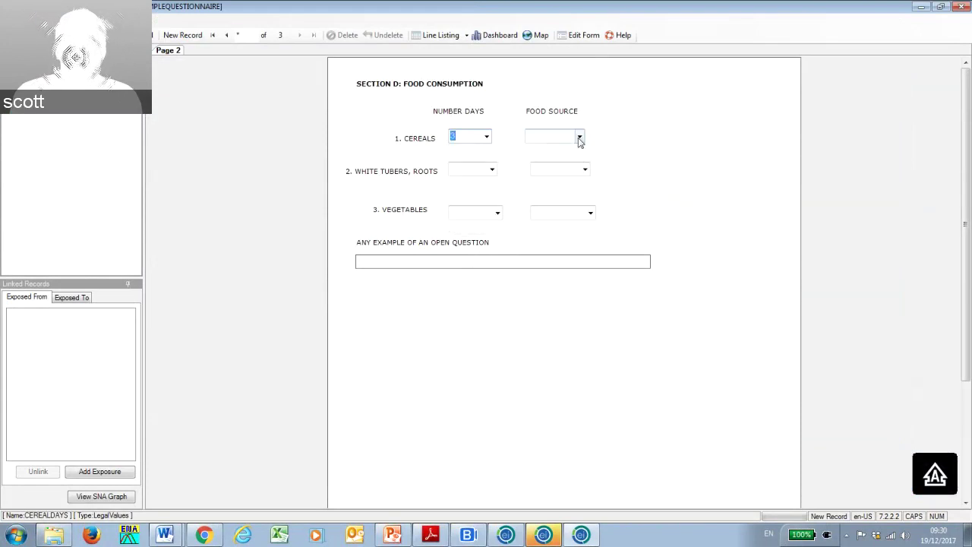
{"action": "left_click", "coordinate": [579, 138]}
{"action": "left_click", "coordinate": [558, 176]}
{"action": "left_click", "coordinate": [491, 170]}
{"action": "left_click", "coordinate": [465, 210]}
{"action": "left_click", "coordinate": [584, 169]}
{"action": "left_click", "coordinate": [562, 207]}
{"action": "left_click", "coordinate": [498, 213]}
{"action": "left_click", "coordinate": [465, 254]}
{"action": "left_click", "coordinate": [590, 213]}
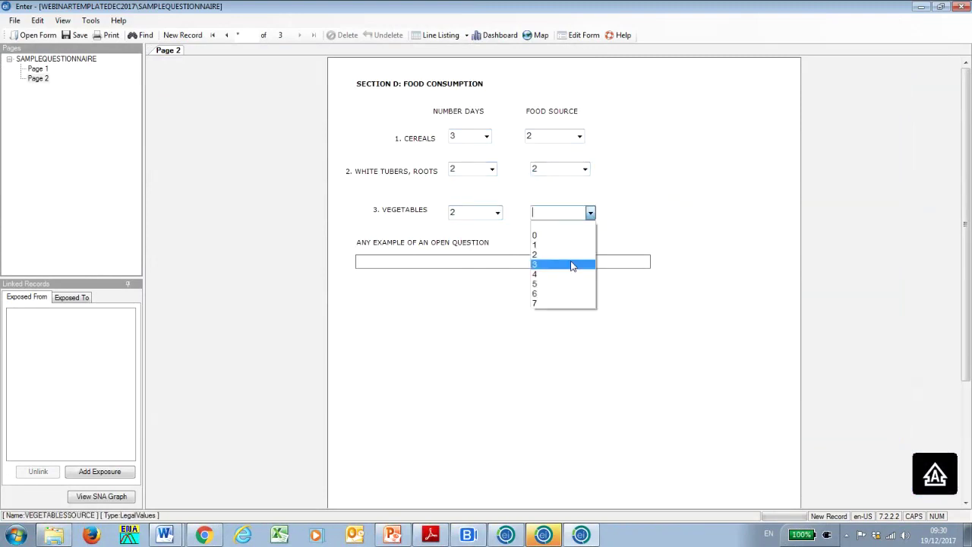
{"action": "left_click", "coordinate": [572, 265]}
Answer the open question with TEST 1 and complete the record to reach a new blank one.
{"action": "left_click", "coordinate": [556, 258]}
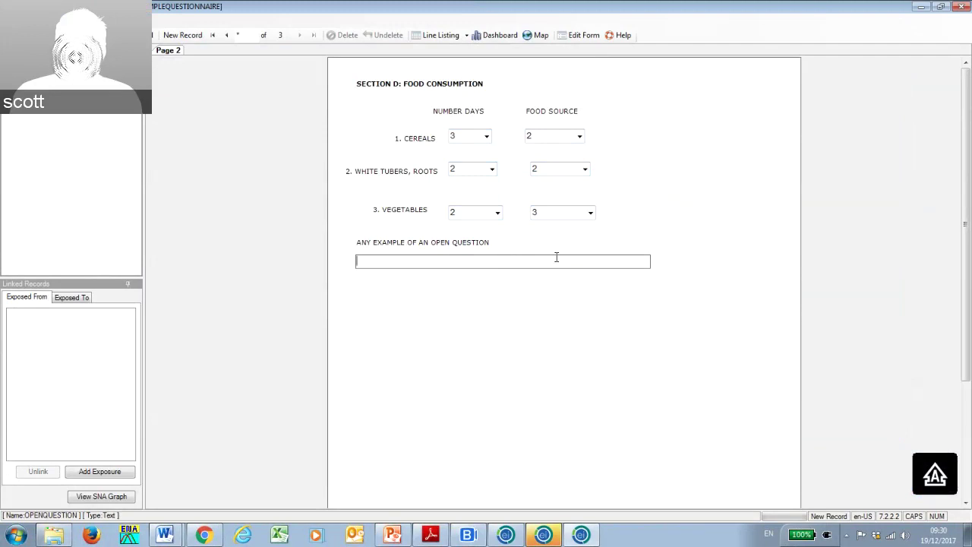
{"action": "type", "text": "TEST "}
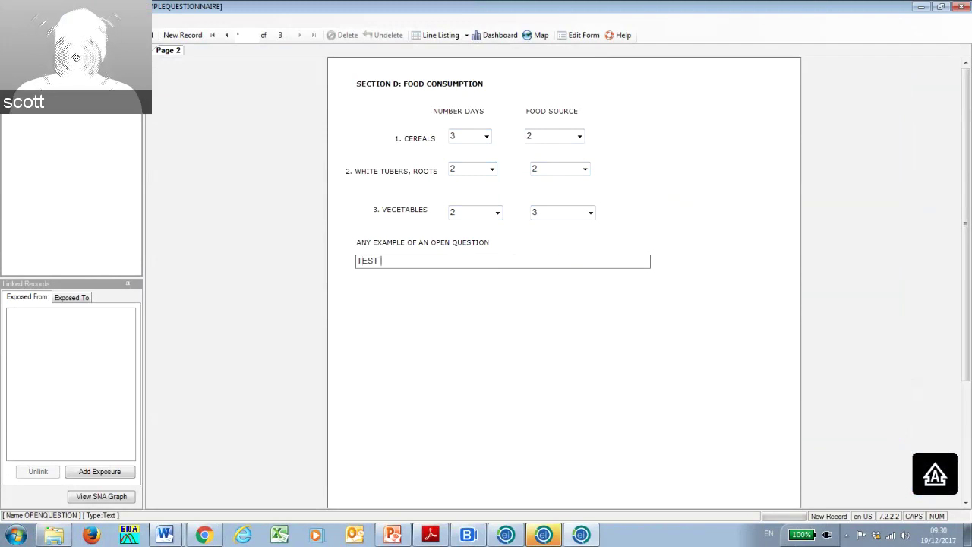
{"action": "type", "text": "1"}
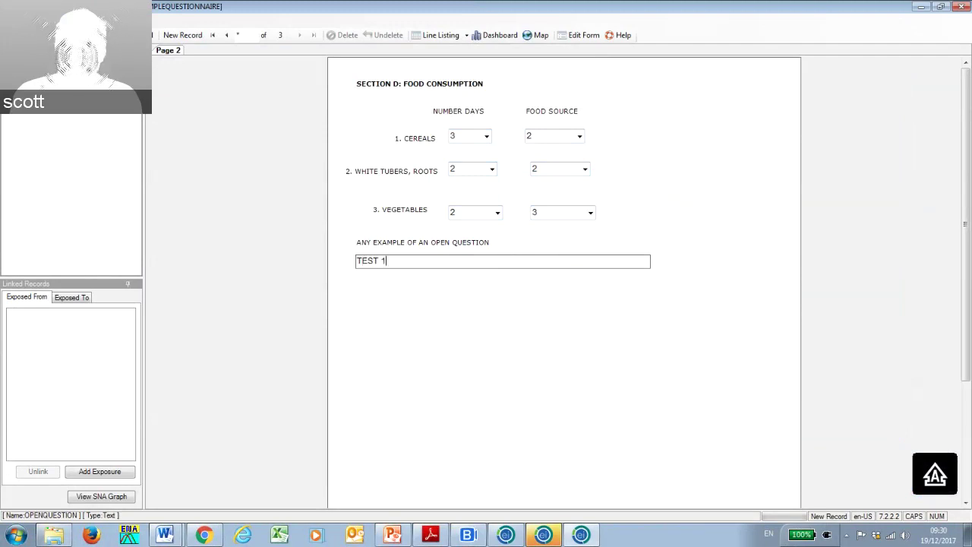
{"action": "key", "text": "Return"}
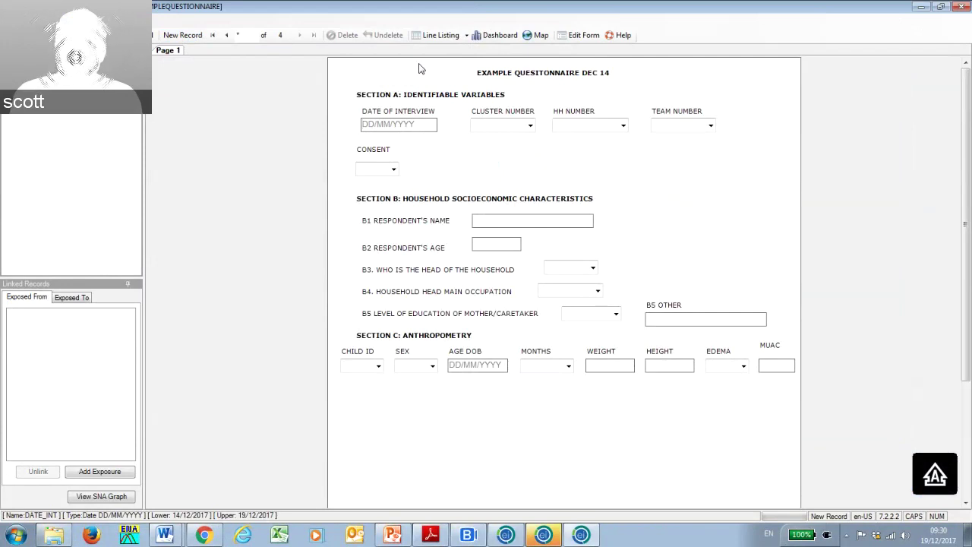
Export the line listing of the entered records to MS Excel.
{"action": "left_click", "coordinate": [467, 35]}
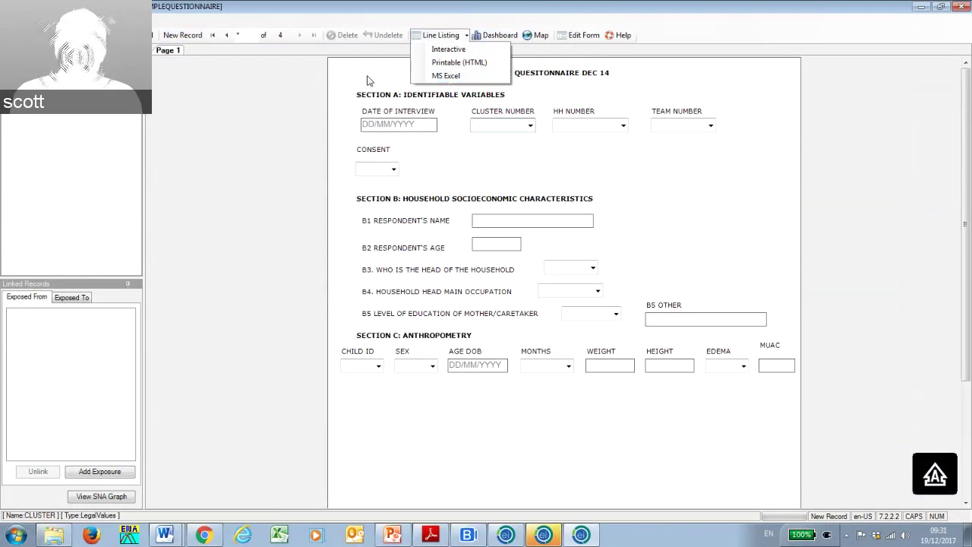
{"action": "left_click", "coordinate": [447, 77]}
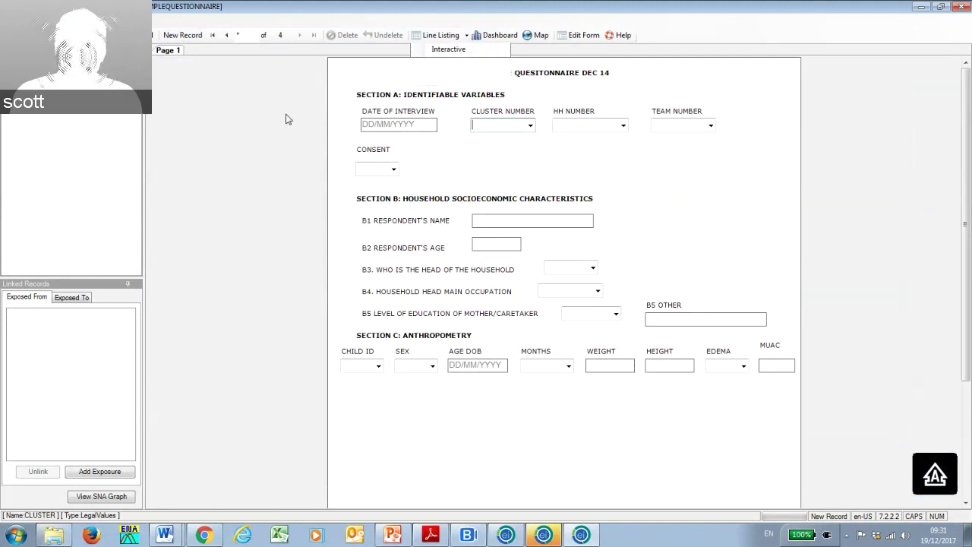
{"action": "left_click", "coordinate": [463, 50]}
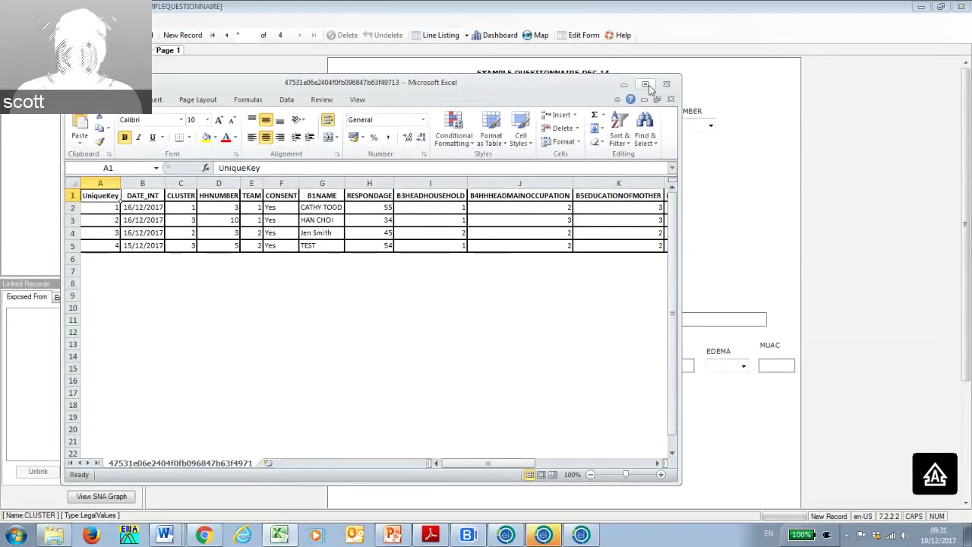
Examine the exported records across the Excel sheet at full size, widen the RESPONDAGE column, and return to the Epi Info entry form.
{"action": "left_click", "coordinate": [645, 84]}
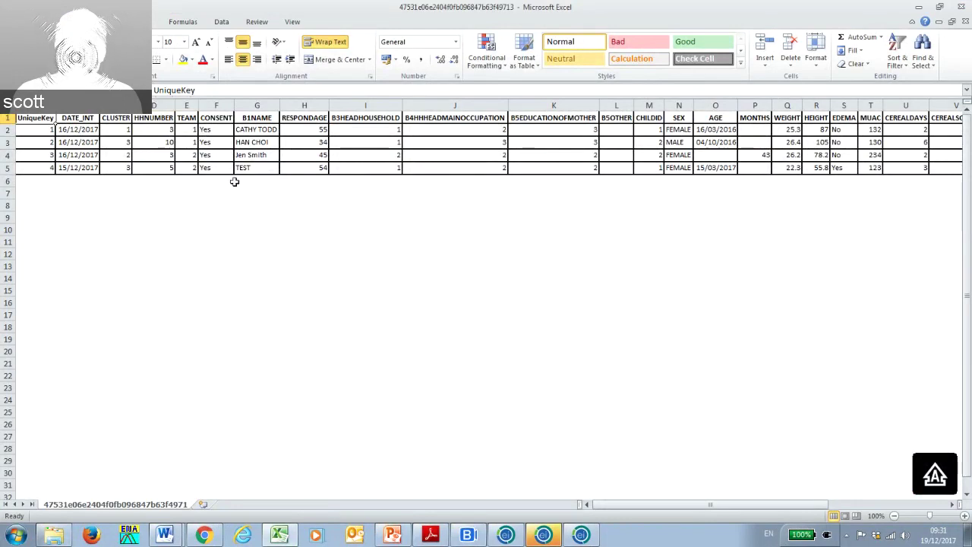
{"action": "left_click_drag", "start_coordinate": [329, 105], "coordinate": [345, 105]}
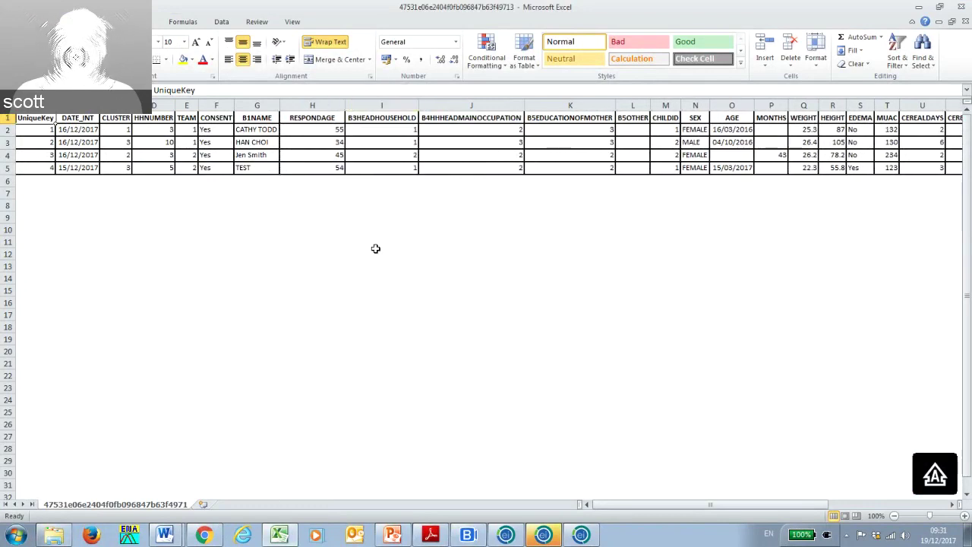
{"action": "mouse_move", "coordinate": [638, 504]}
{"action": "left_mouse_down"}
{"action": "mouse_move", "coordinate": [665, 506]}
{"action": "mouse_move", "coordinate": [653, 505]}
{"action": "left_mouse_up"}
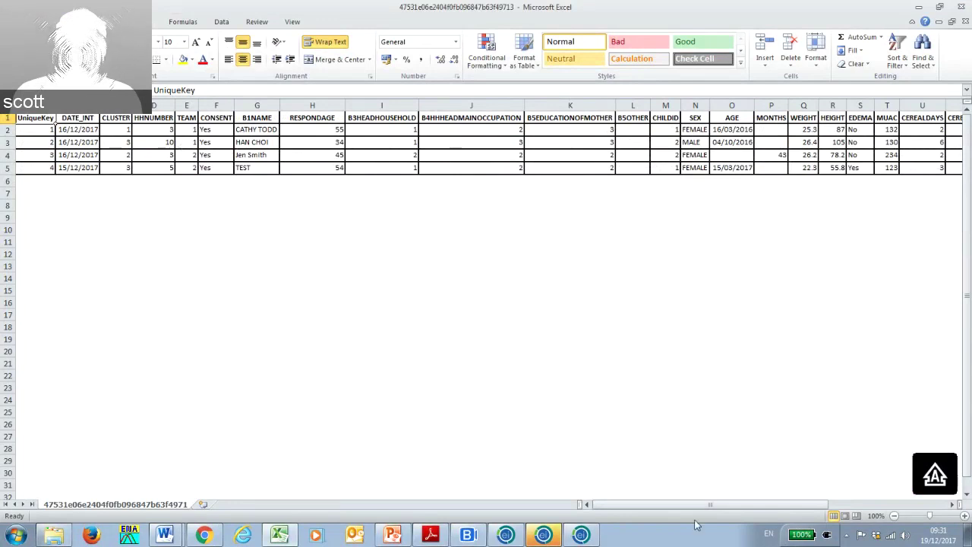
{"action": "mouse_move", "coordinate": [694, 509]}
{"action": "left_mouse_down"}
{"action": "mouse_move", "coordinate": [678, 506]}
{"action": "mouse_move", "coordinate": [694, 505]}
{"action": "left_mouse_up"}
{"action": "double_click", "coordinate": [698, 11]}
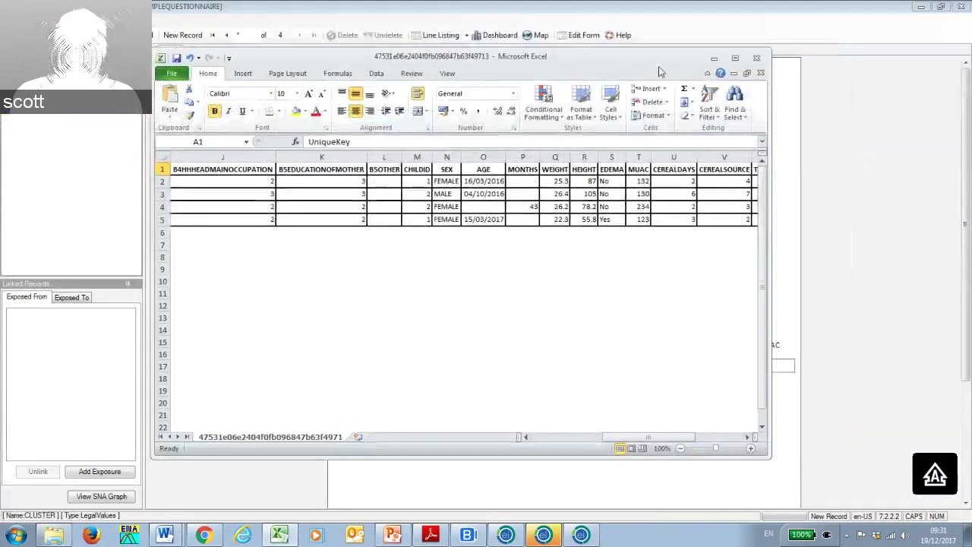
{"action": "left_click", "coordinate": [712, 59]}
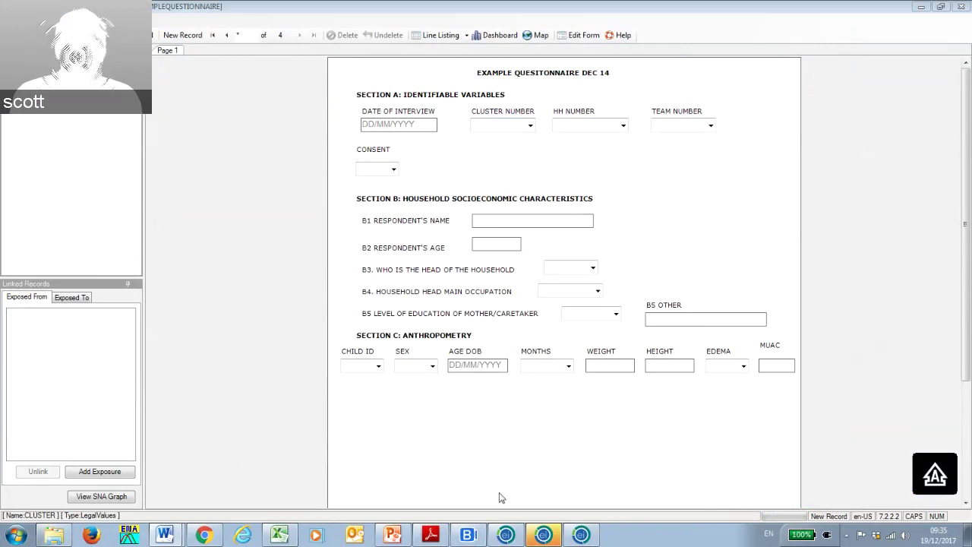
Switch to the Epi Info 7 Quick Start Guide in Adobe Reader and enlarge its window for reading.
{"action": "mouse_move", "coordinate": [438, 537]}
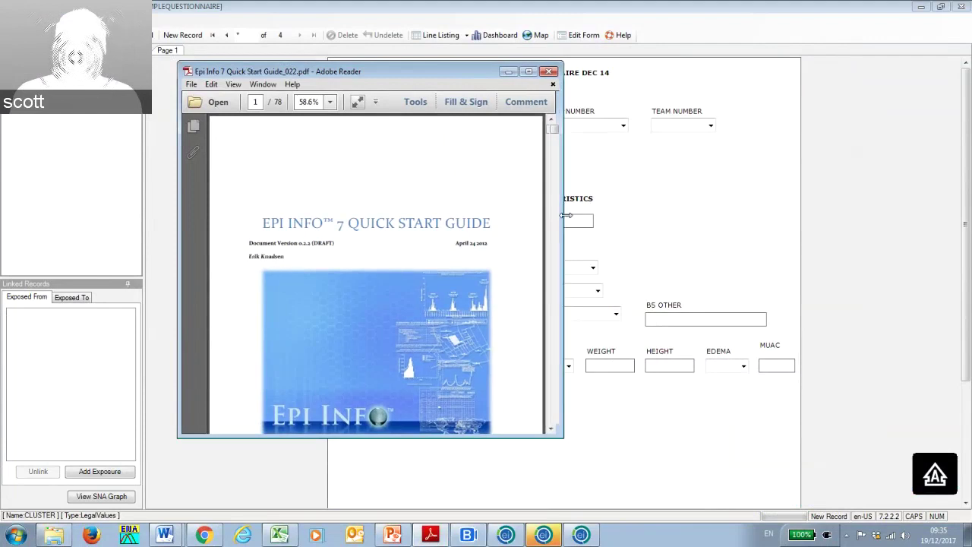
{"action": "left_click_drag", "start_coordinate": [559, 228], "coordinate": [810, 231]}
{"action": "left_click_drag", "start_coordinate": [595, 72], "coordinate": [532, 47]}
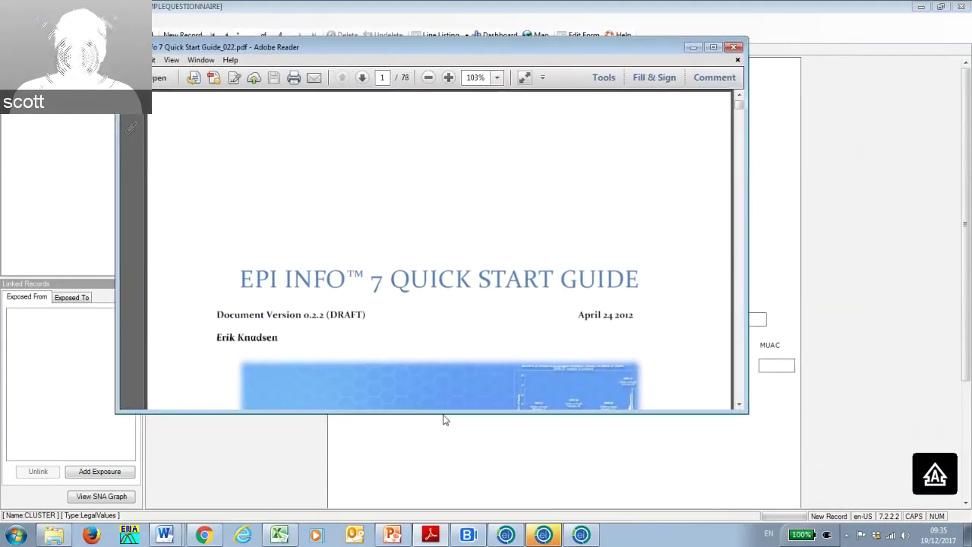
{"action": "left_click_drag", "start_coordinate": [444, 411], "coordinate": [441, 459]}
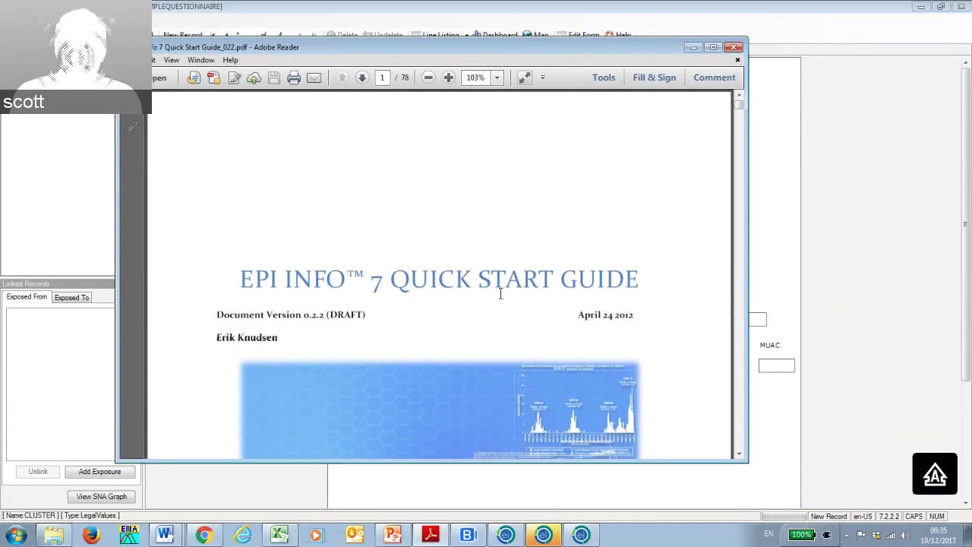
Examine the guide's table of contents and introduction, go back to its cover page, and return to the Epi Info entry form.
{"action": "scroll", "coordinate": [501, 295], "scroll_direction": "down", "scroll_amount": 1}
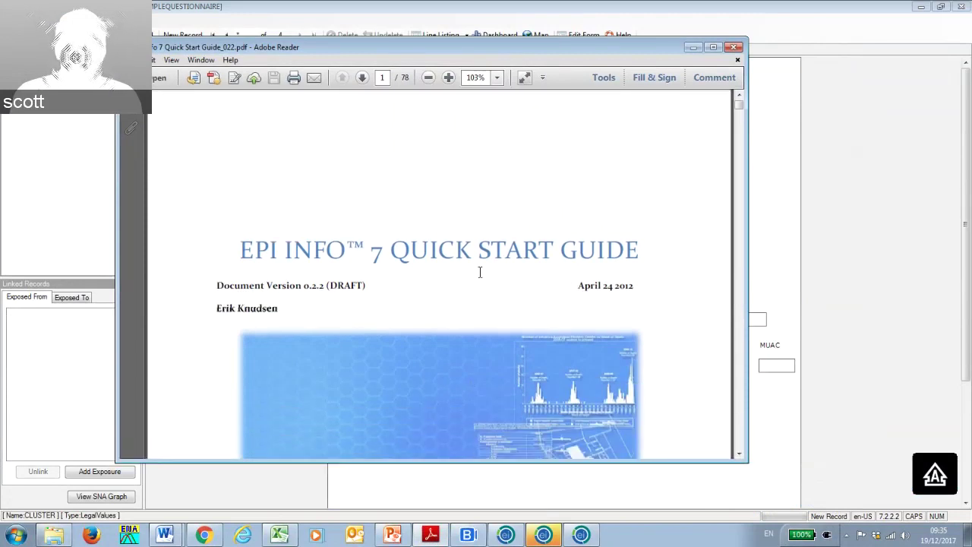
{"action": "scroll", "coordinate": [465, 275], "scroll_direction": "down", "scroll_amount": 1}
{"action": "scroll", "coordinate": [464, 273], "scroll_direction": "down", "scroll_amount": 1}
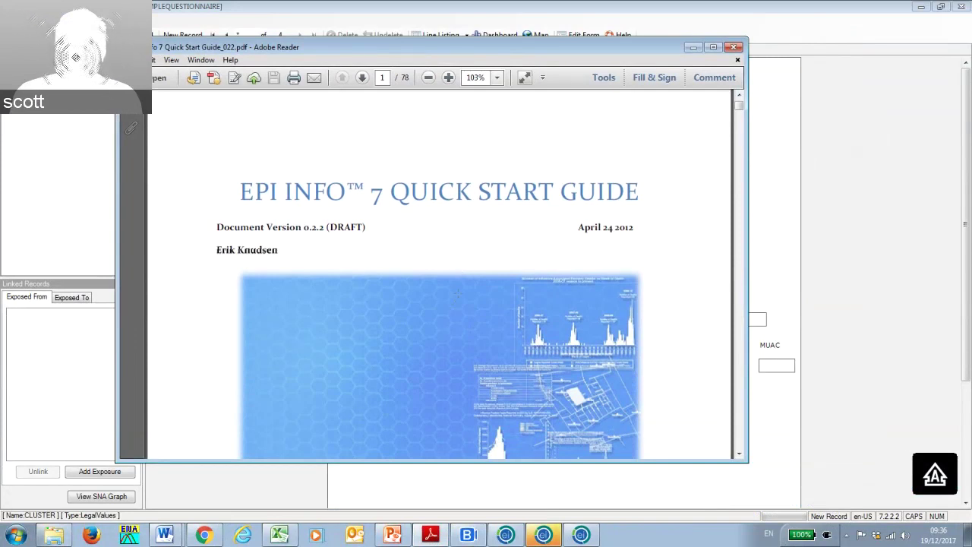
{"action": "scroll", "coordinate": [457, 292], "scroll_direction": "down", "scroll_amount": 2}
{"action": "scroll", "coordinate": [401, 189], "scroll_direction": "down", "scroll_amount": 15}
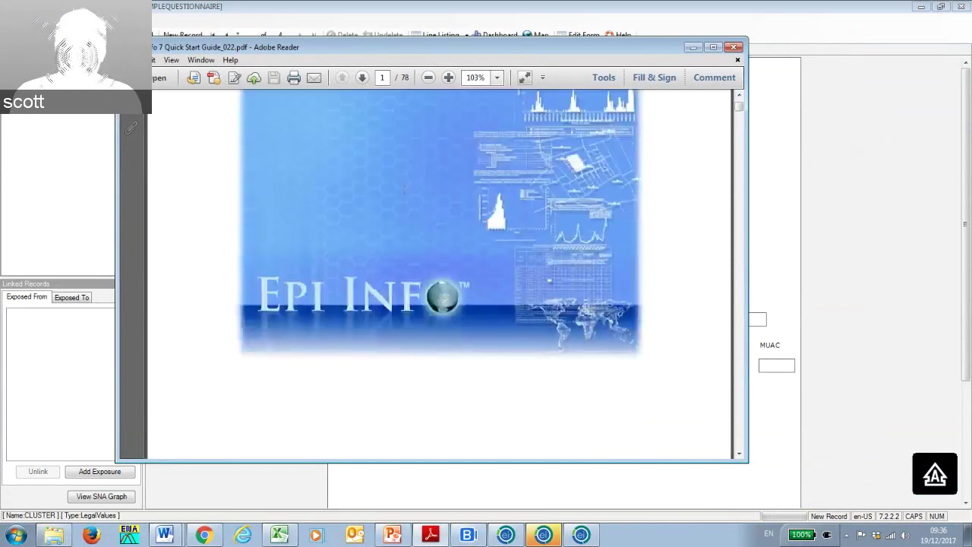
{"action": "scroll", "coordinate": [405, 201], "scroll_direction": "down", "scroll_amount": 12}
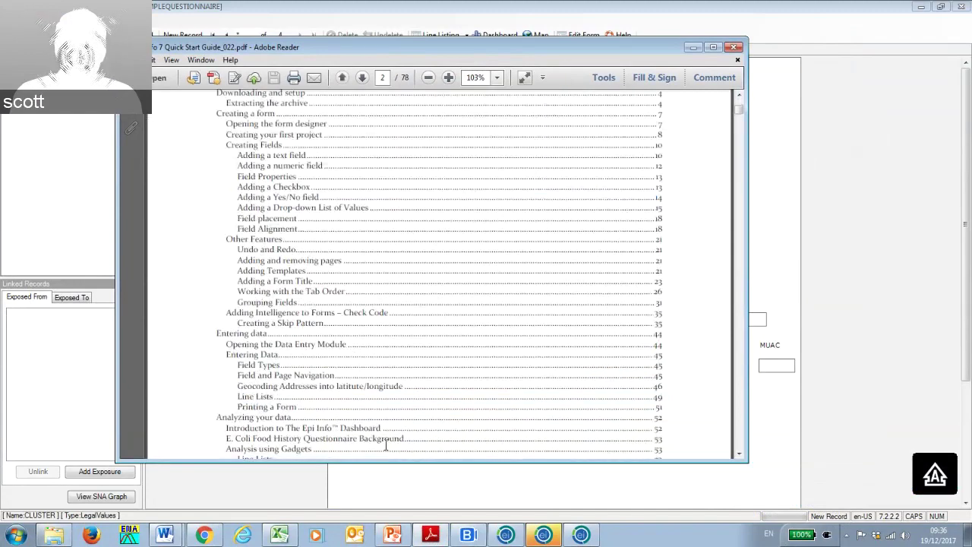
{"action": "left_click_drag", "start_coordinate": [395, 463], "coordinate": [395, 490]}
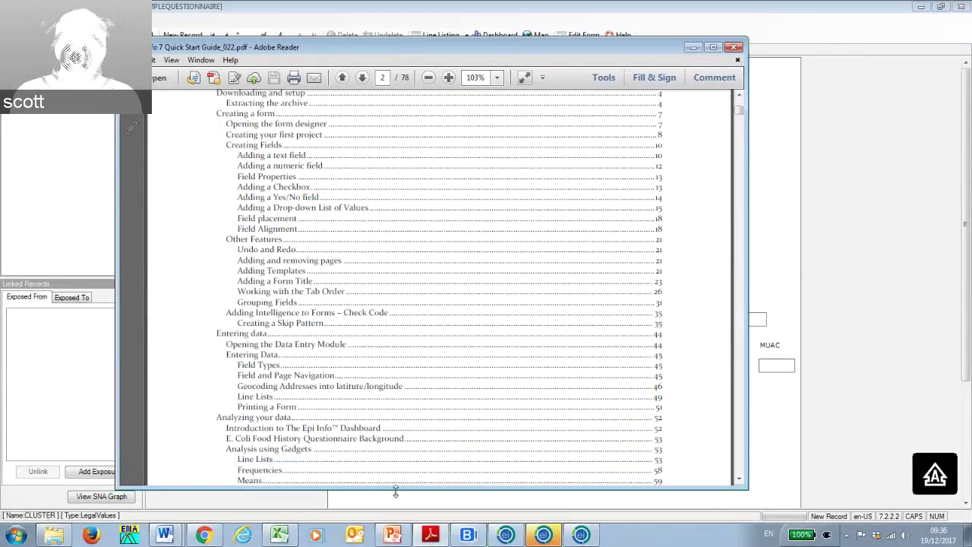
{"action": "scroll", "coordinate": [493, 328], "scroll_direction": "down", "scroll_amount": 5}
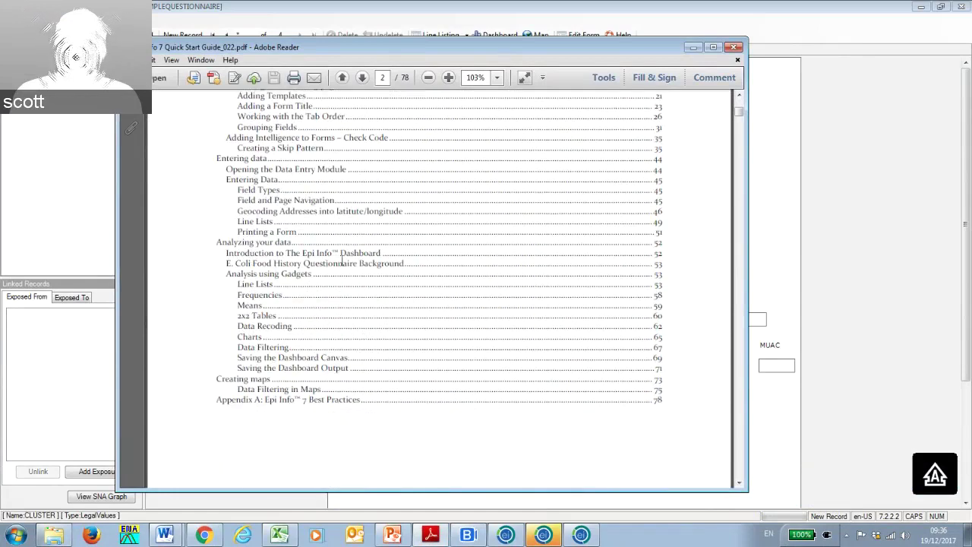
{"action": "scroll", "coordinate": [390, 255], "scroll_direction": "down", "scroll_amount": 2}
{"action": "scroll", "coordinate": [431, 263], "scroll_direction": "down", "scroll_amount": 12}
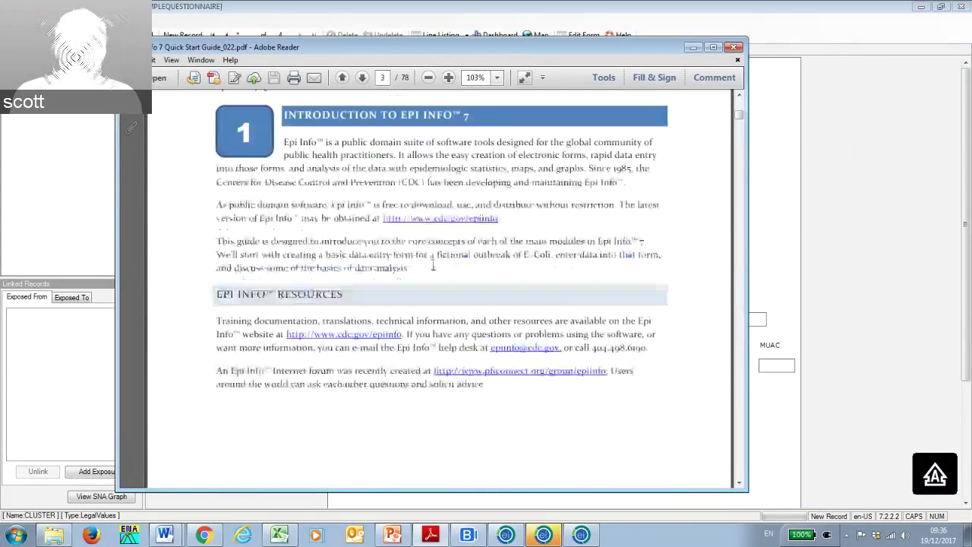
{"action": "left_click", "coordinate": [742, 120]}
{"action": "left_click_drag", "start_coordinate": [742, 120], "coordinate": [742, 102]}
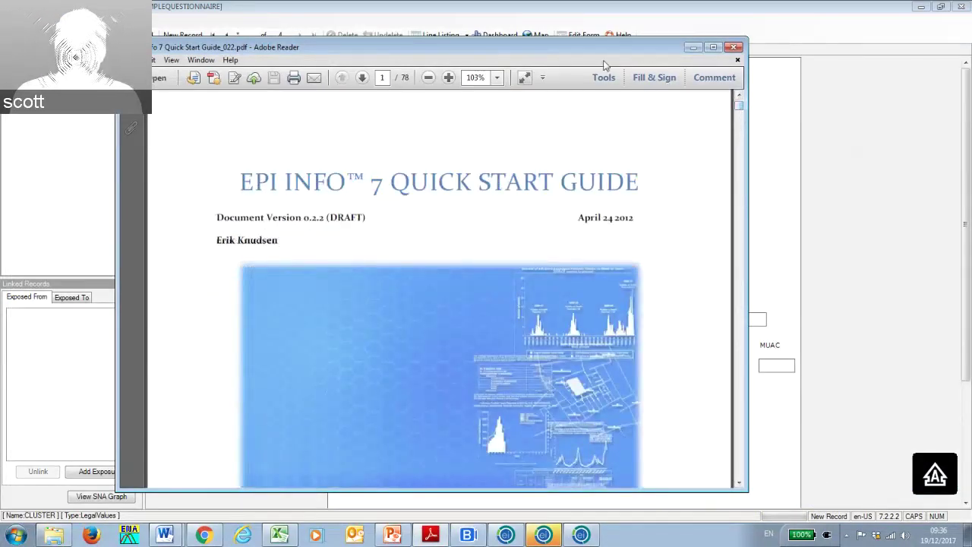
{"action": "left_click", "coordinate": [690, 49]}
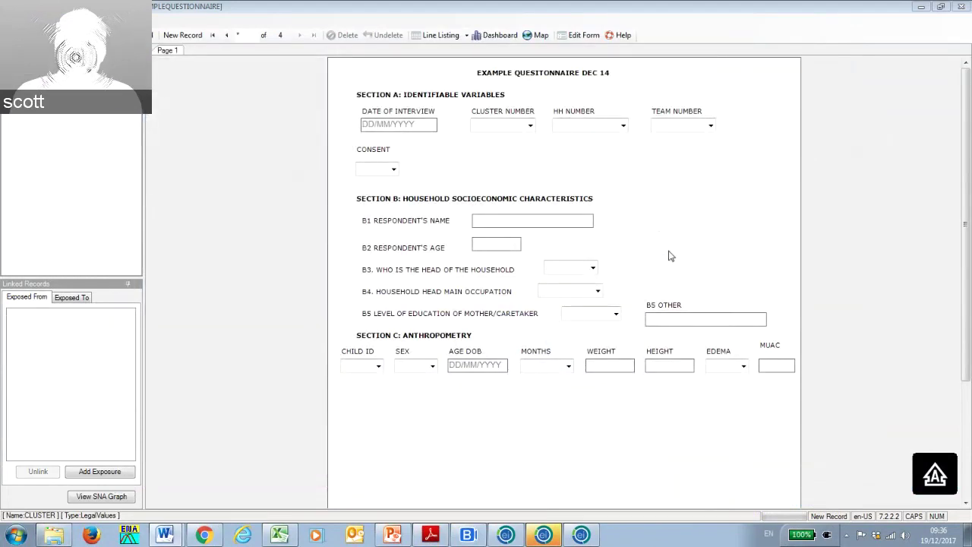